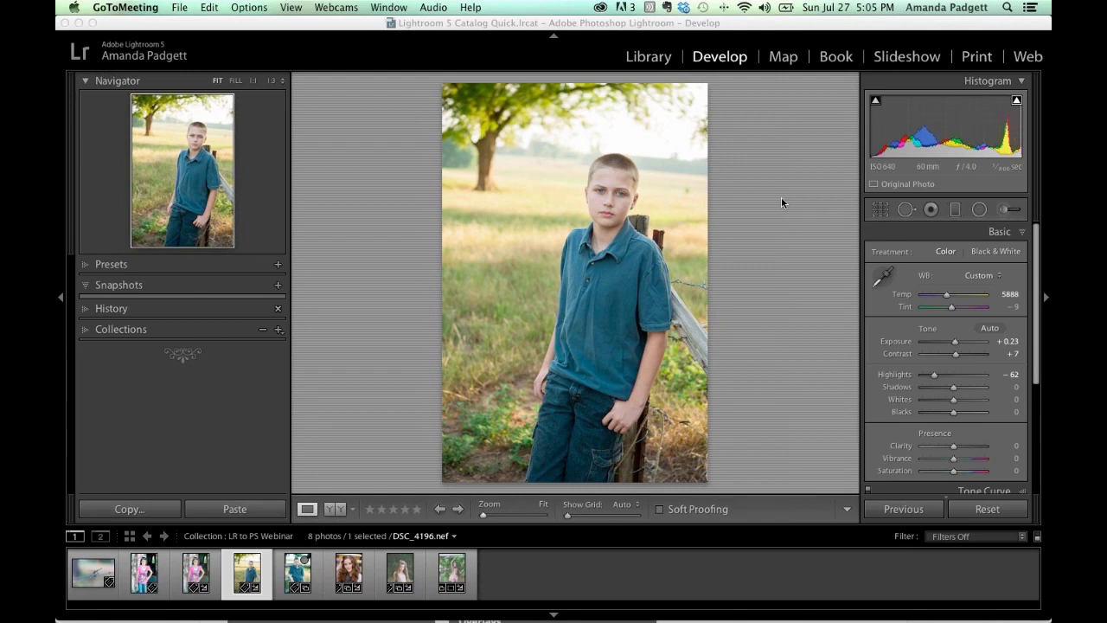
Open the External Editing preferences in Lightroom.
{"action": "left_click", "coordinate": [781, 199]}
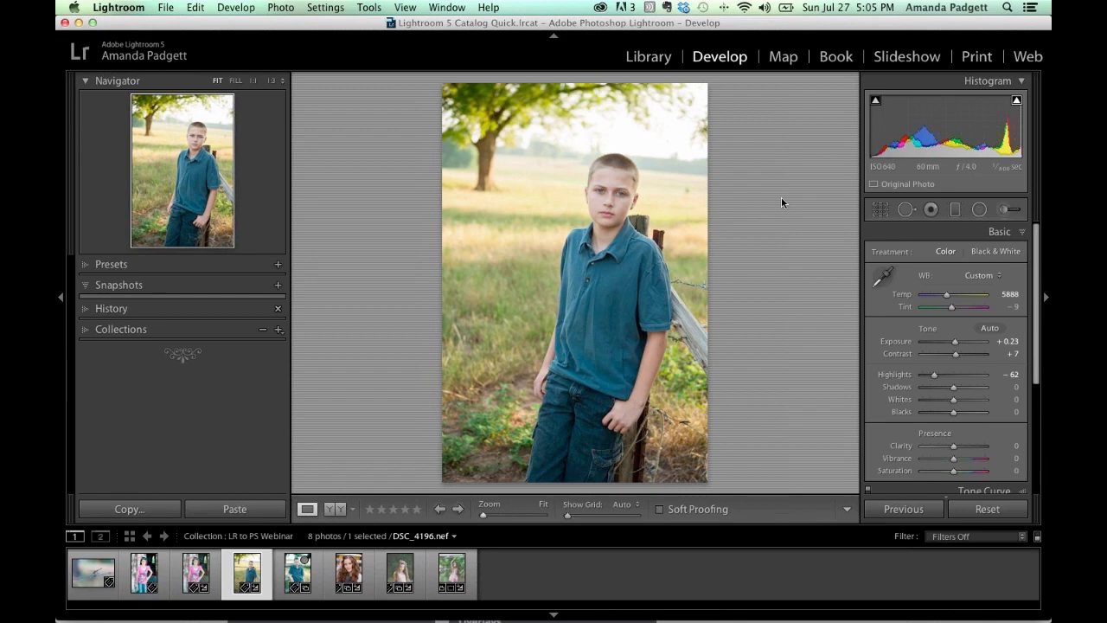
{"action": "left_click", "coordinate": [120, 8]}
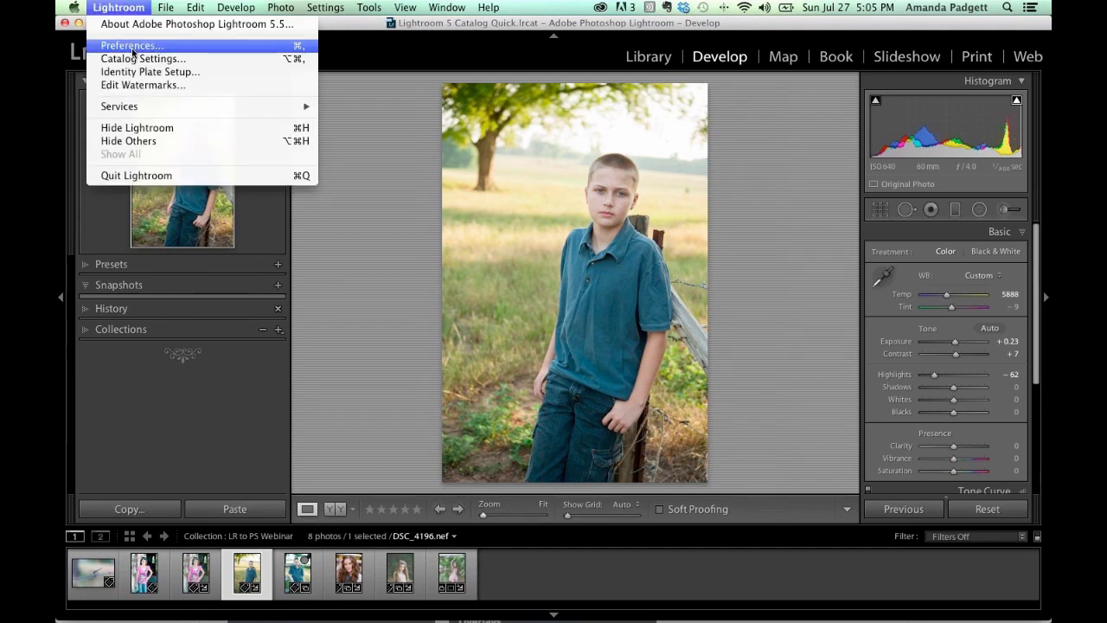
{"action": "mouse_move", "coordinate": [194, 8]}
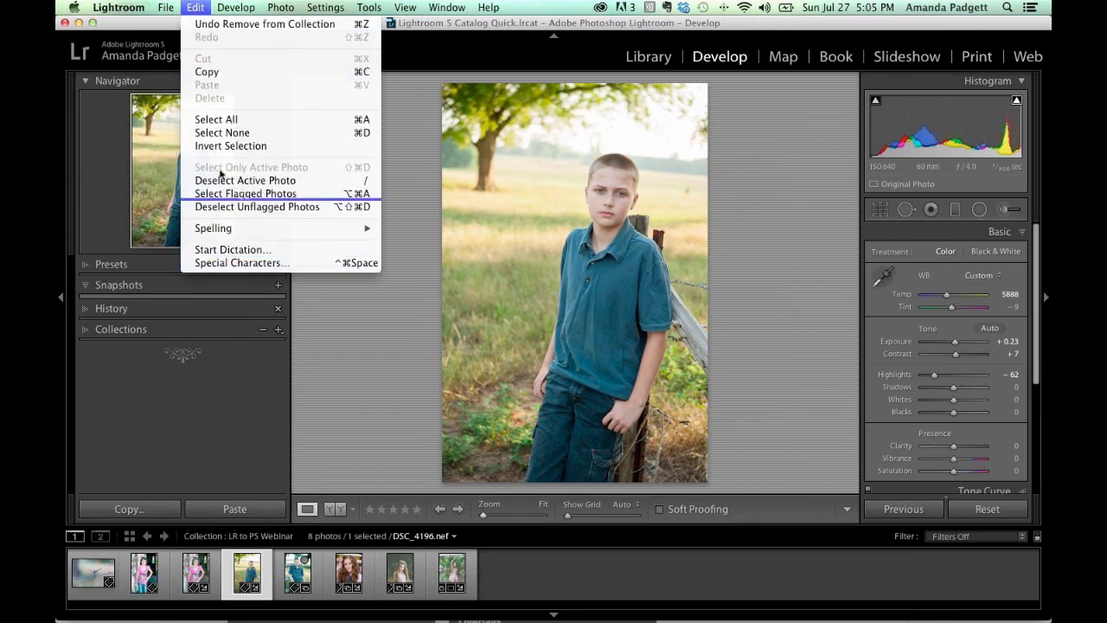
{"action": "mouse_move", "coordinate": [109, 8]}
{"action": "left_click", "coordinate": [118, 48]}
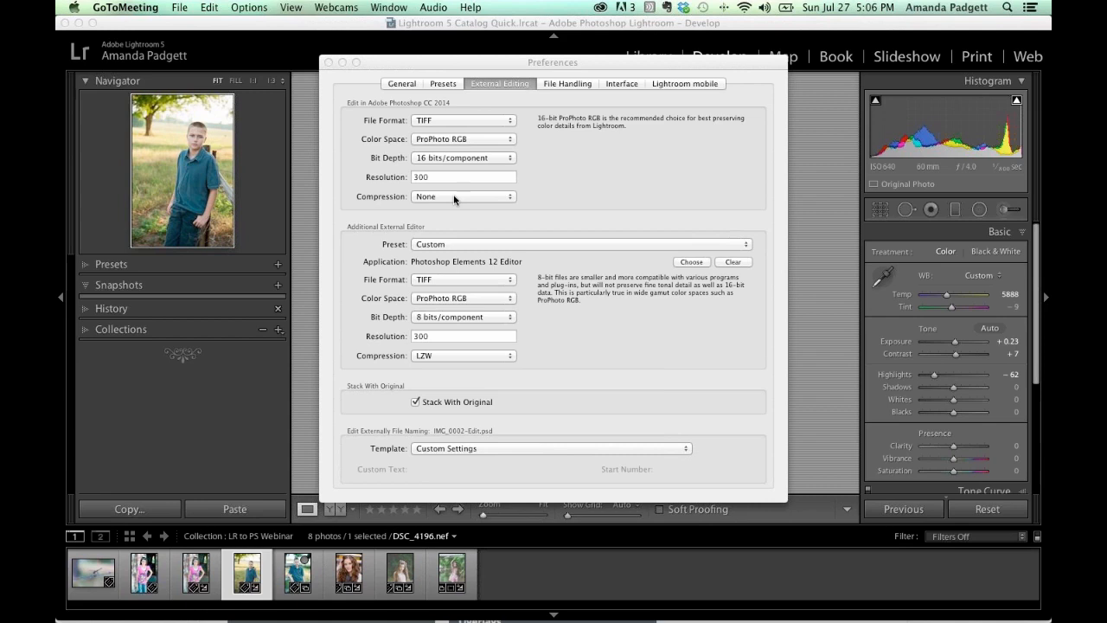
Set the Photoshop CC 2014 external editing options to TIFF, ProPhoto RGB colour space and 16 bits/component.
{"action": "left_click", "coordinate": [458, 121]}
{"action": "left_click", "coordinate": [459, 123]}
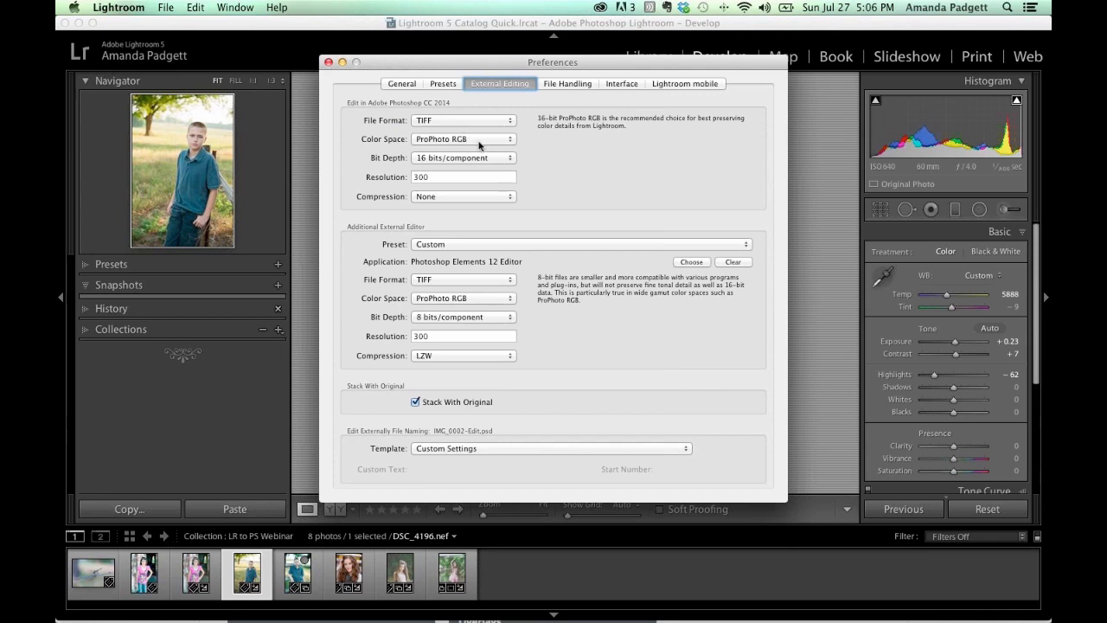
{"action": "left_click", "coordinate": [483, 141]}
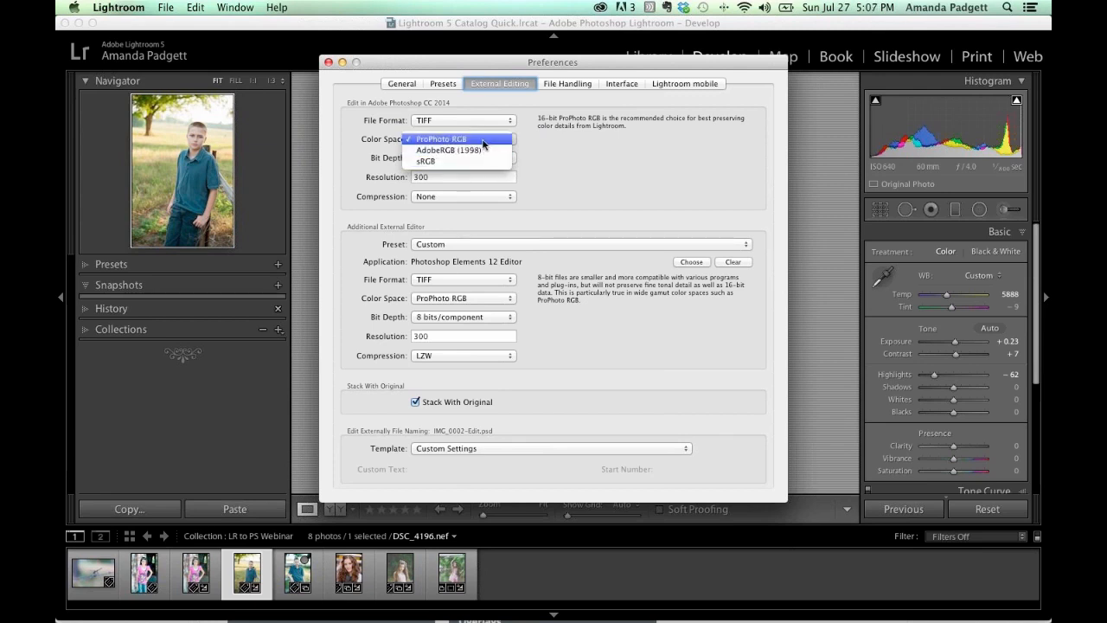
{"action": "left_click", "coordinate": [484, 143]}
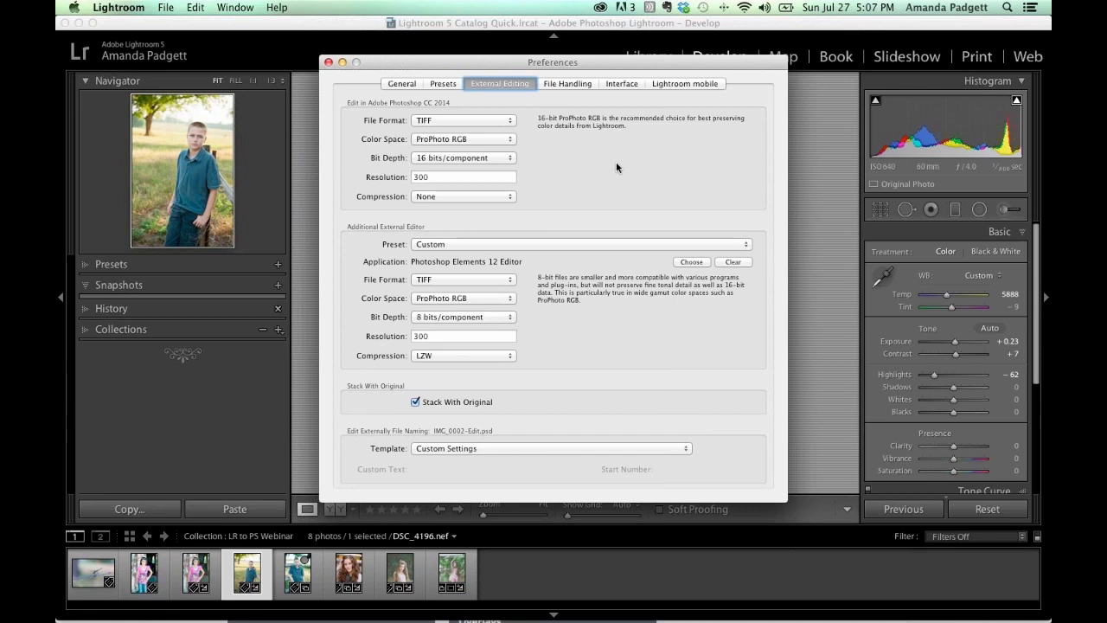
{"action": "left_click", "coordinate": [499, 161]}
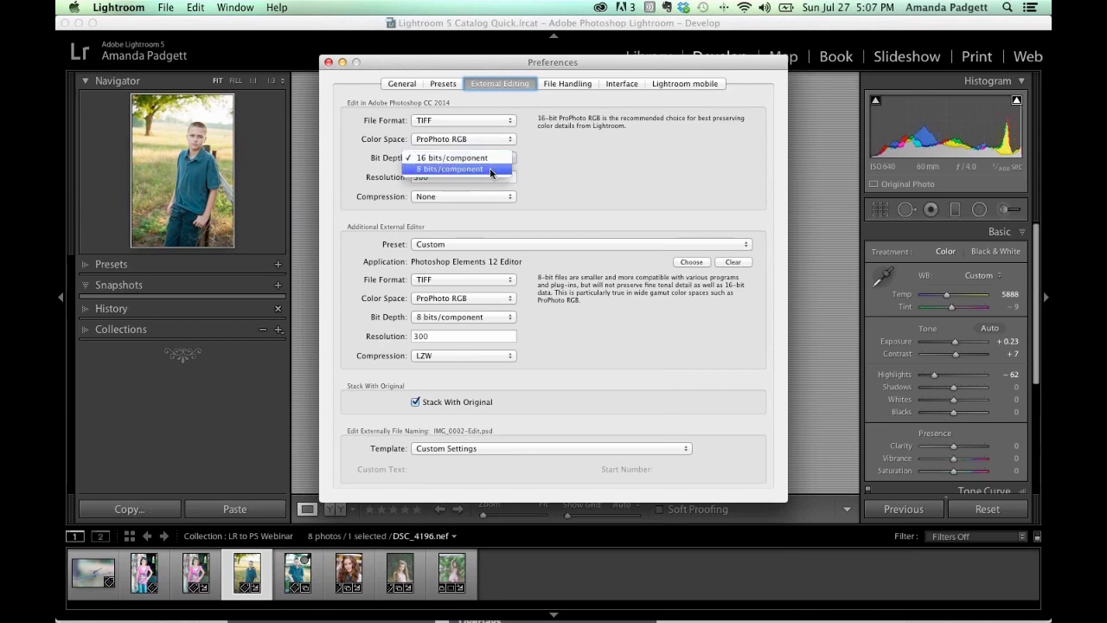
{"action": "left_click", "coordinate": [491, 159]}
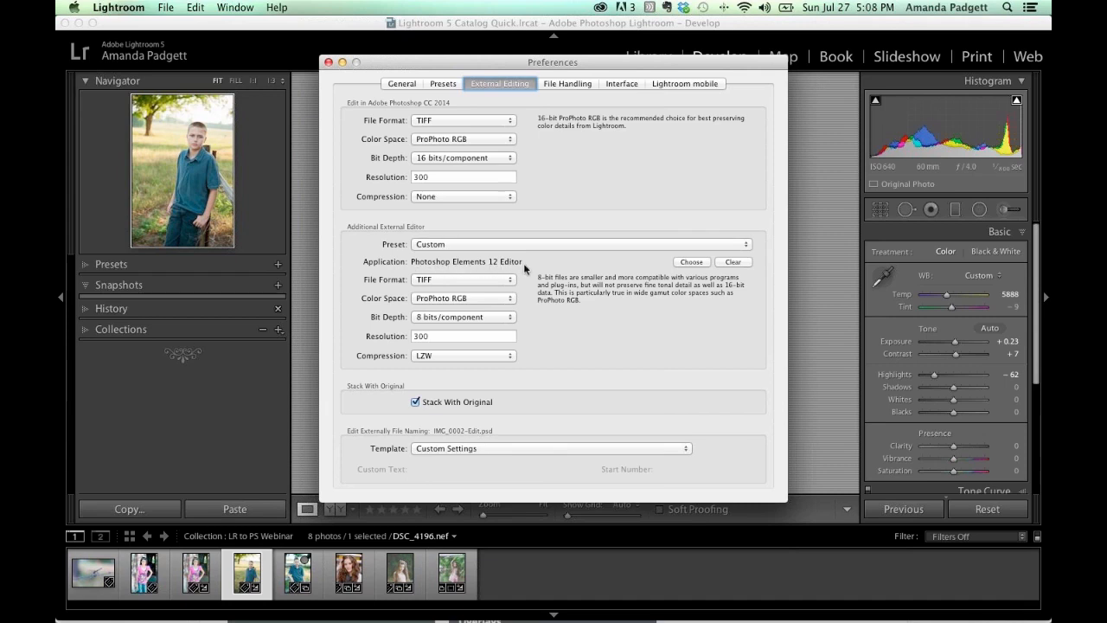
Choose Photoshop Elements 12 Editor from the application's Support Files folder as the additional external editor.
{"action": "left_click", "coordinate": [692, 262]}
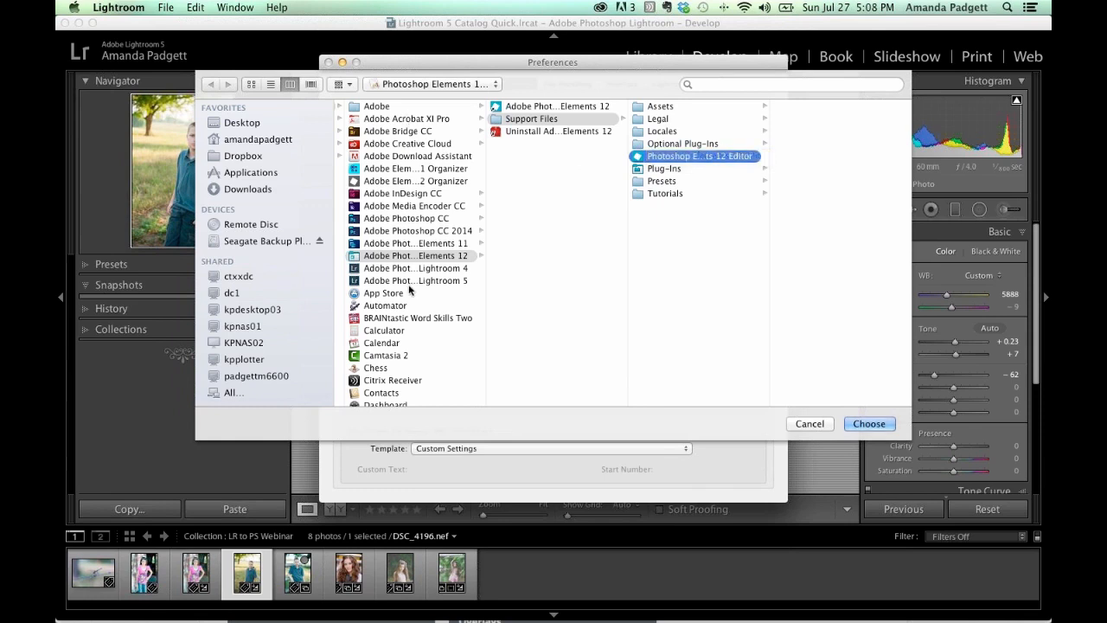
{"action": "left_click", "coordinate": [254, 172]}
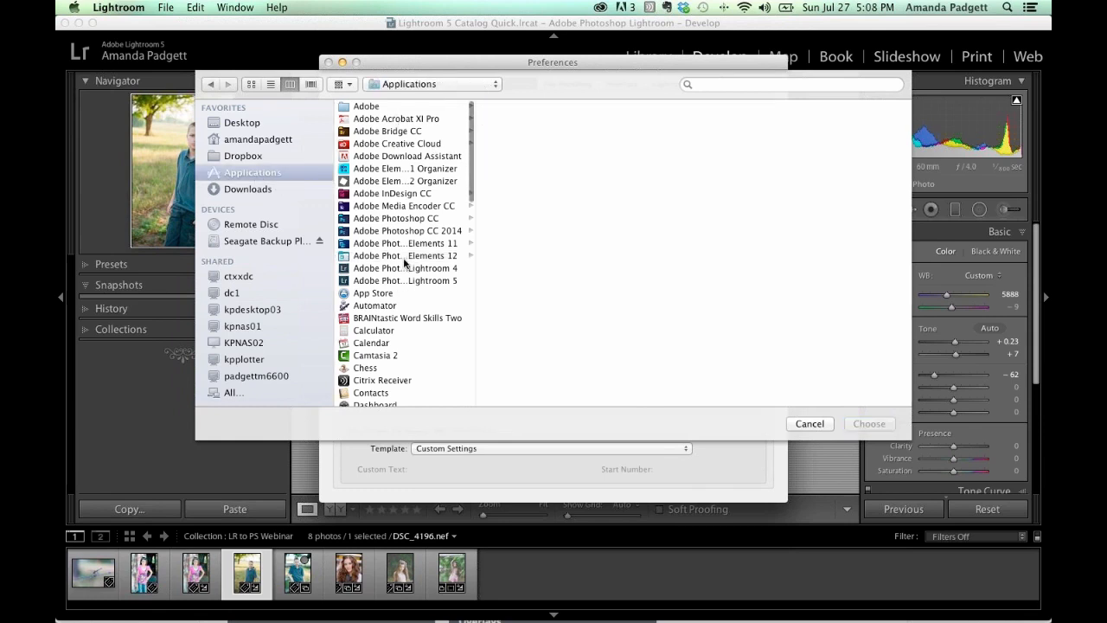
{"action": "left_click", "coordinate": [403, 256]}
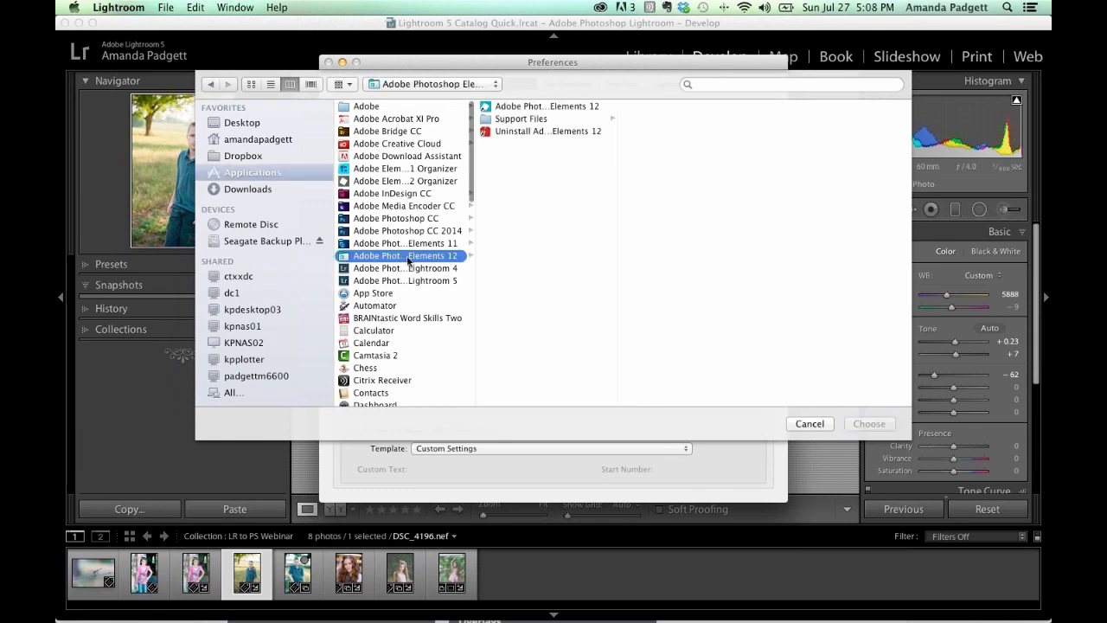
{"action": "left_click", "coordinate": [538, 121]}
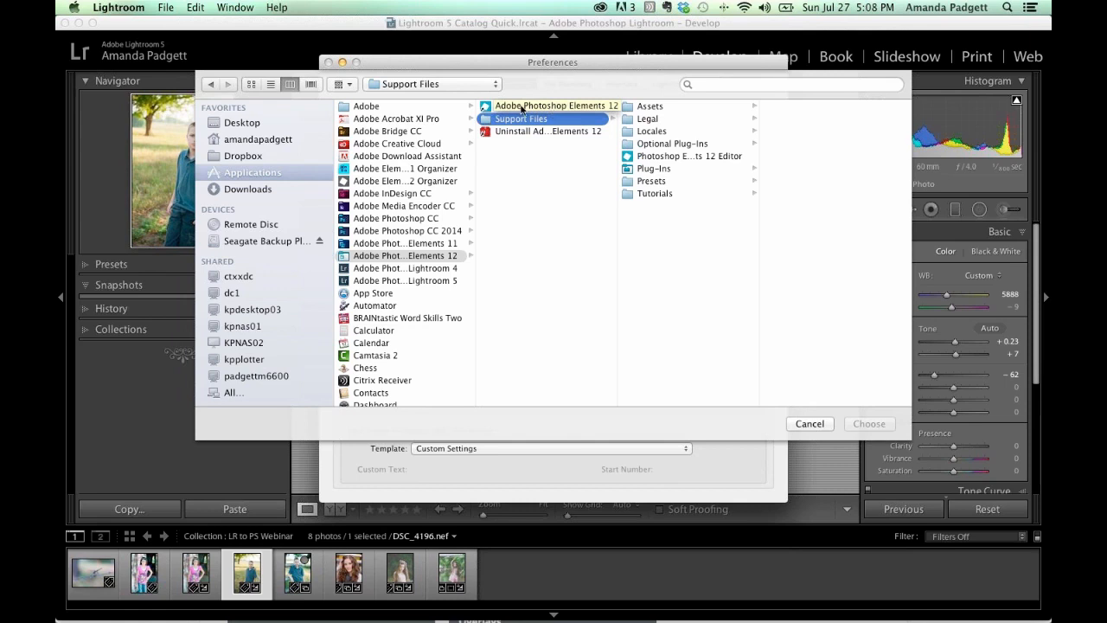
{"action": "left_click", "coordinate": [670, 158]}
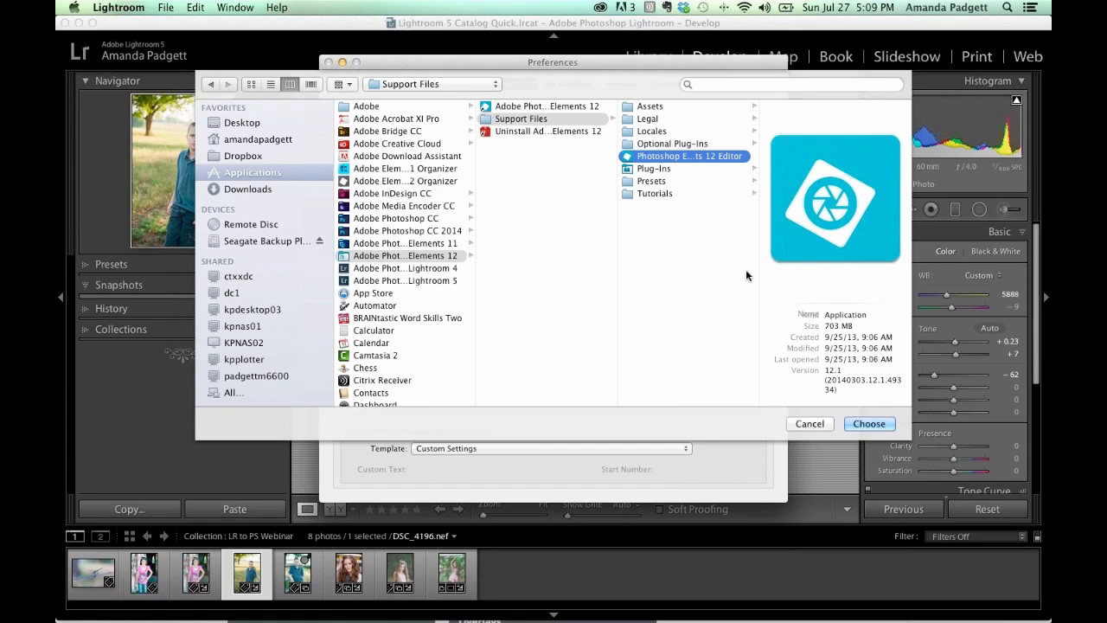
{"action": "left_click", "coordinate": [858, 424]}
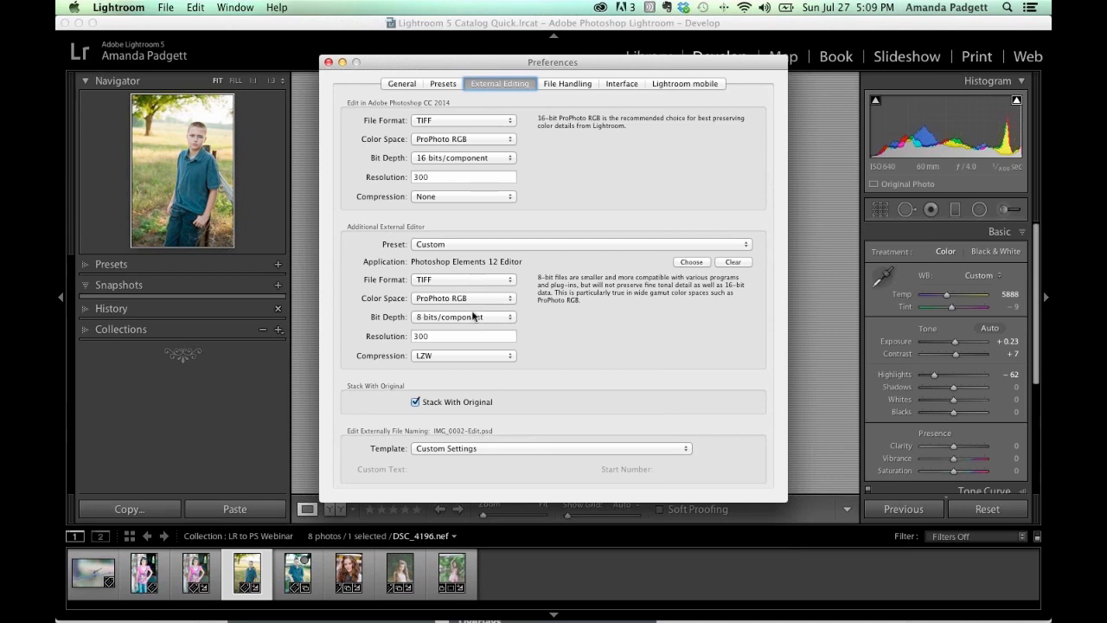
Set the additional editor's bit depth to 8 bits/component and its compression to None, and close the preferences.
{"action": "left_click", "coordinate": [476, 317]}
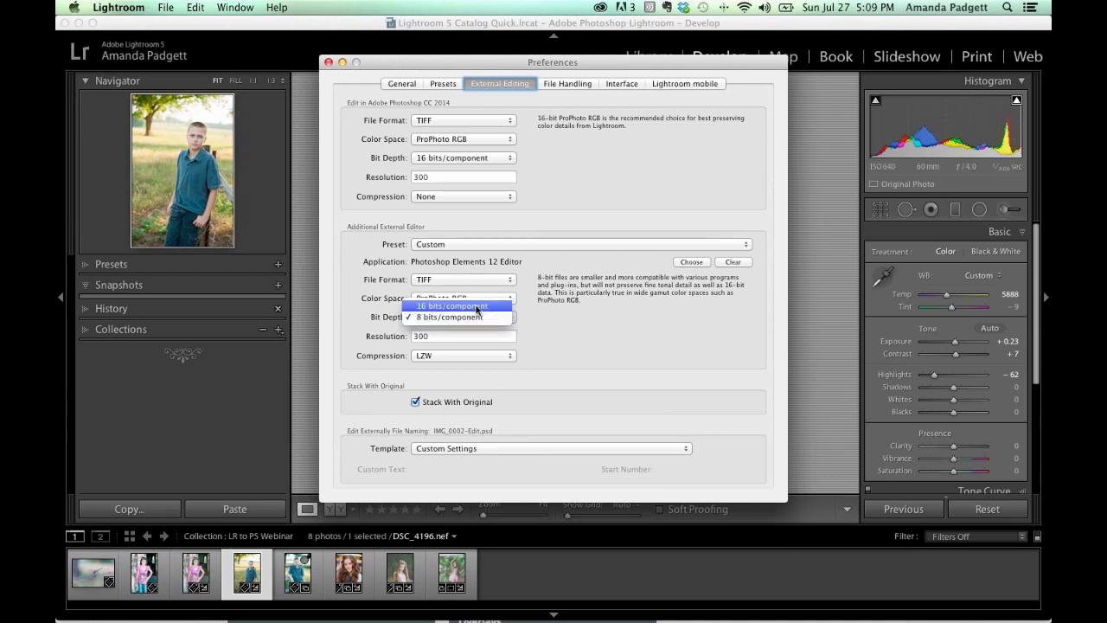
{"action": "left_click", "coordinate": [470, 318]}
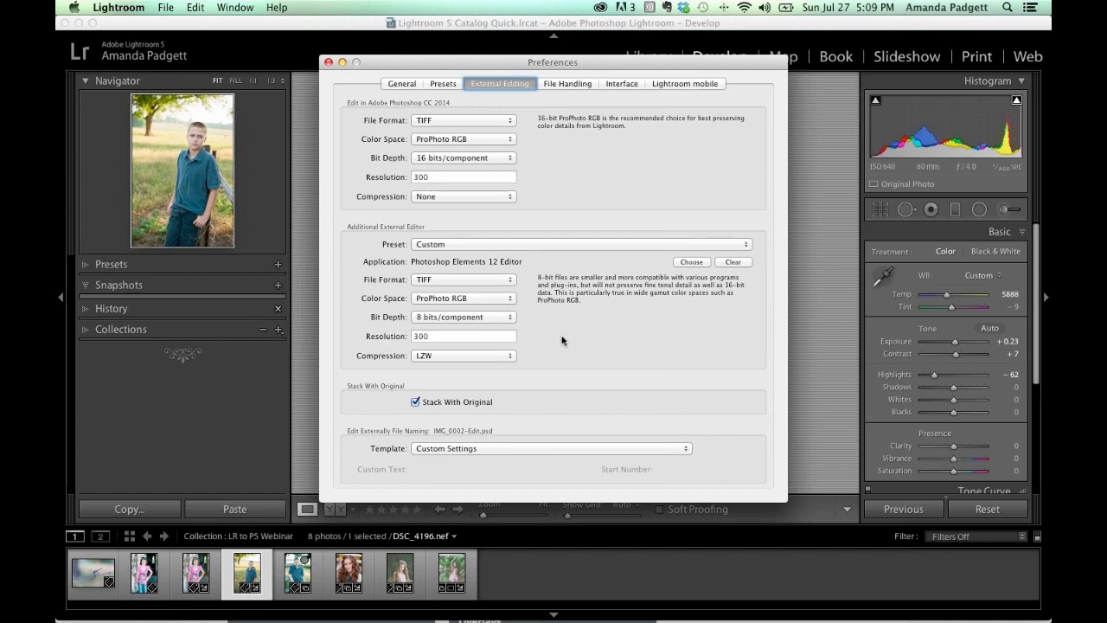
{"action": "left_click", "coordinate": [470, 351]}
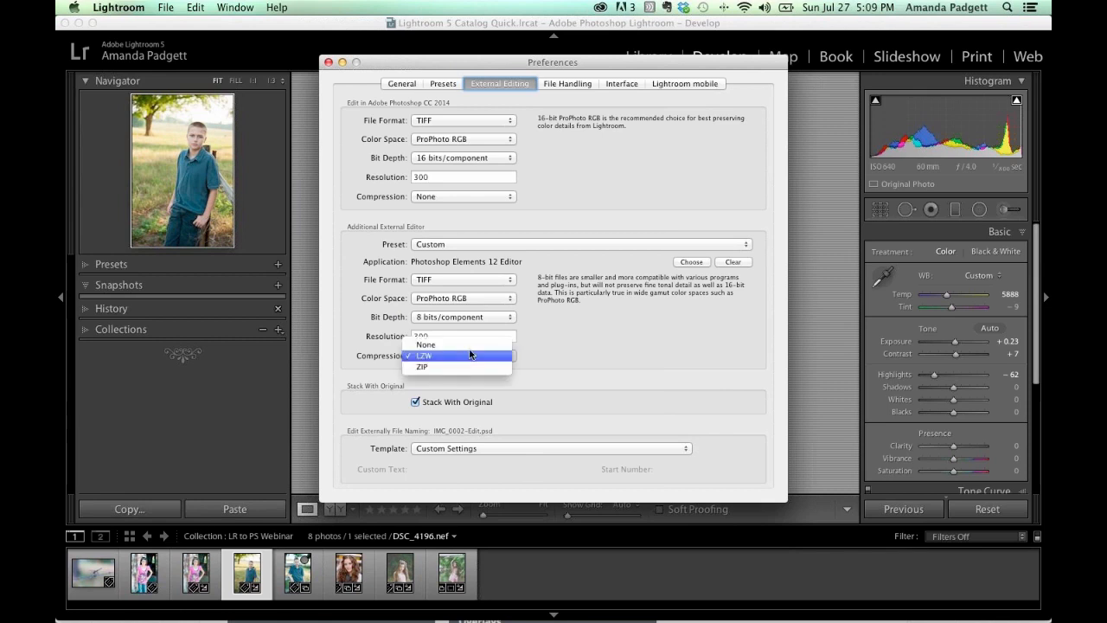
{"action": "left_click", "coordinate": [467, 343]}
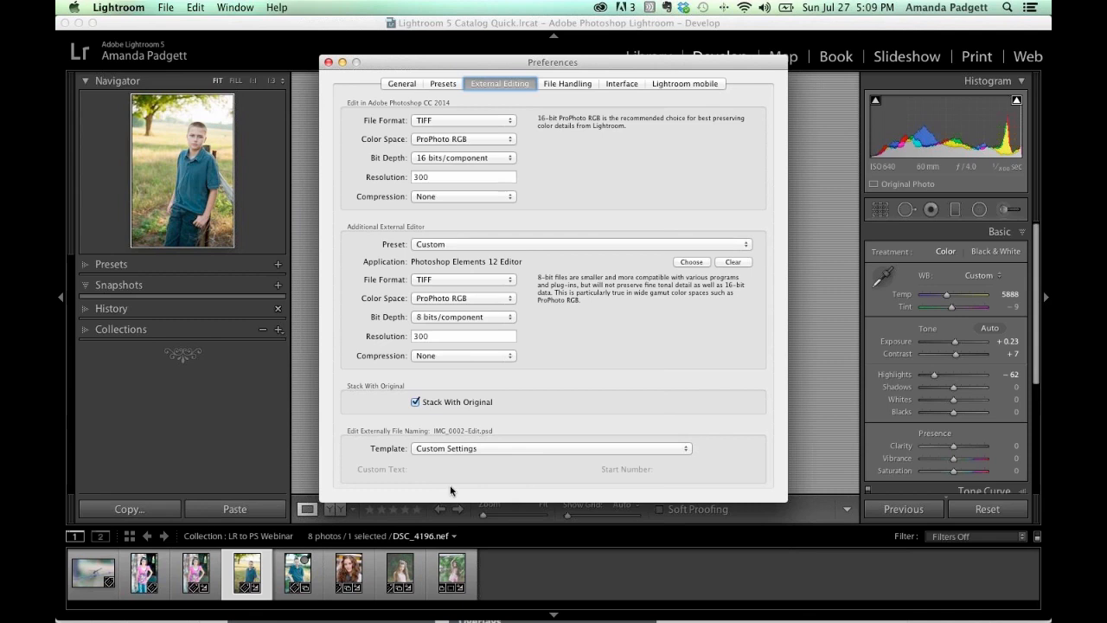
{"action": "left_click", "coordinate": [329, 63]}
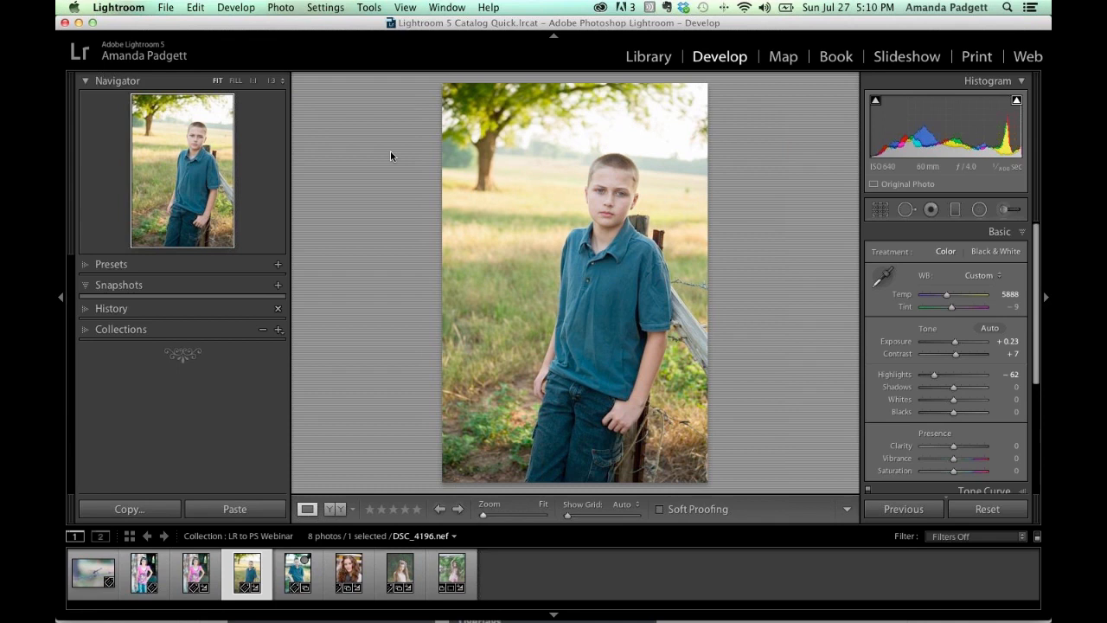
View the photos baltic-2.JPG and IMG_8104.cr2 at full size.
{"action": "left_click", "coordinate": [398, 574]}
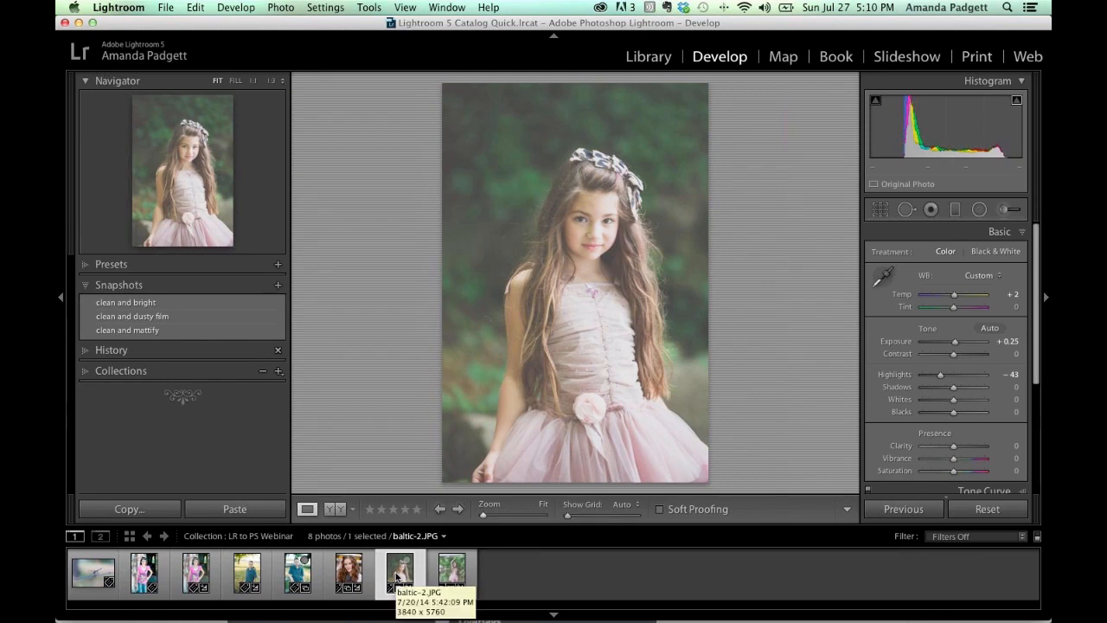
{"action": "left_click", "coordinate": [349, 573]}
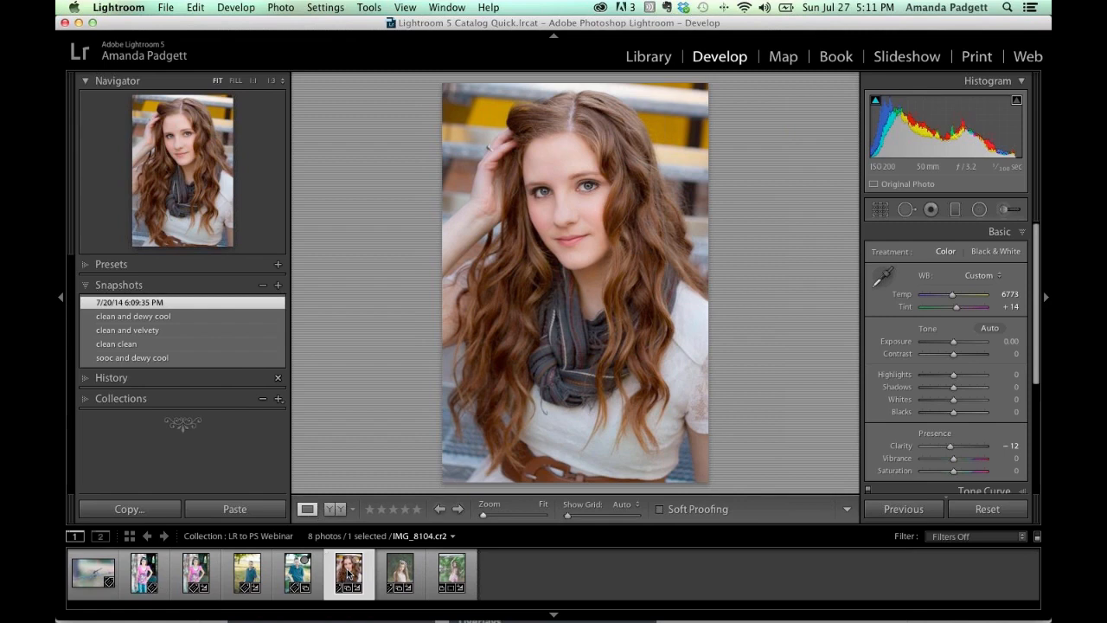
Synchronize all develop settings from DSC_4196.nef to DSC_4212.nef.
{"action": "left_click", "coordinate": [245, 578]}
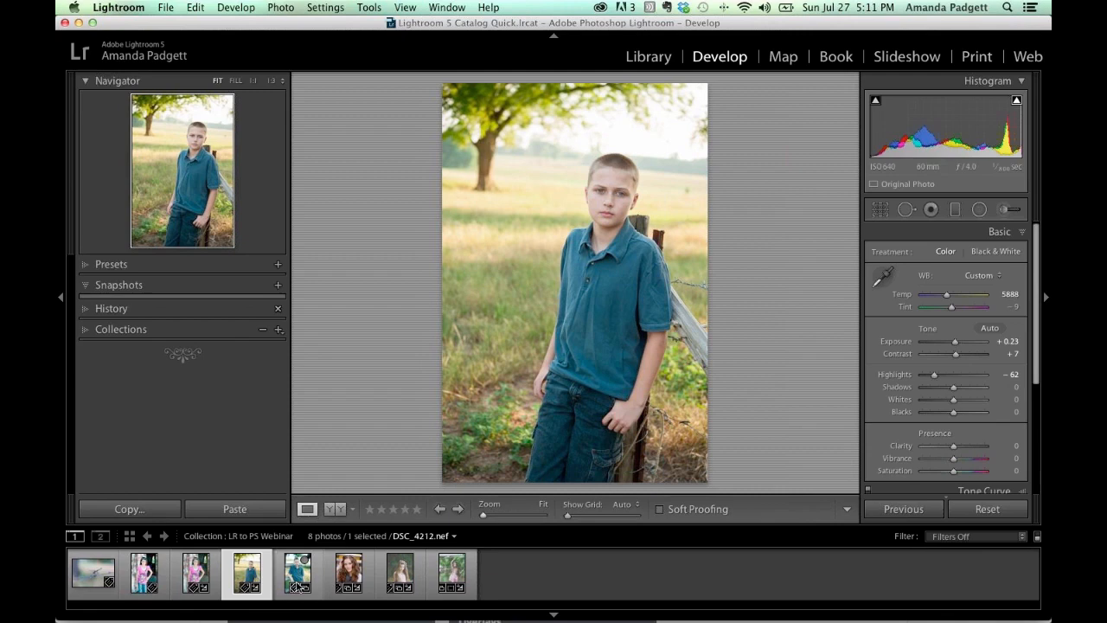
{"action": "left_click", "coordinate": [296, 580], "text": "super"}
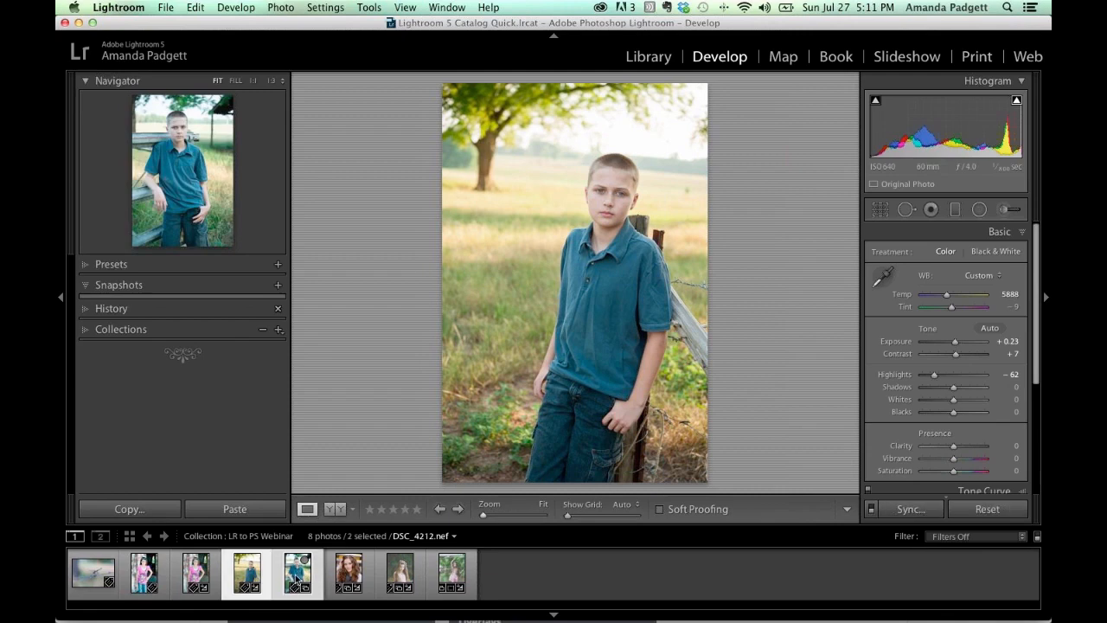
{"action": "left_click", "coordinate": [908, 508]}
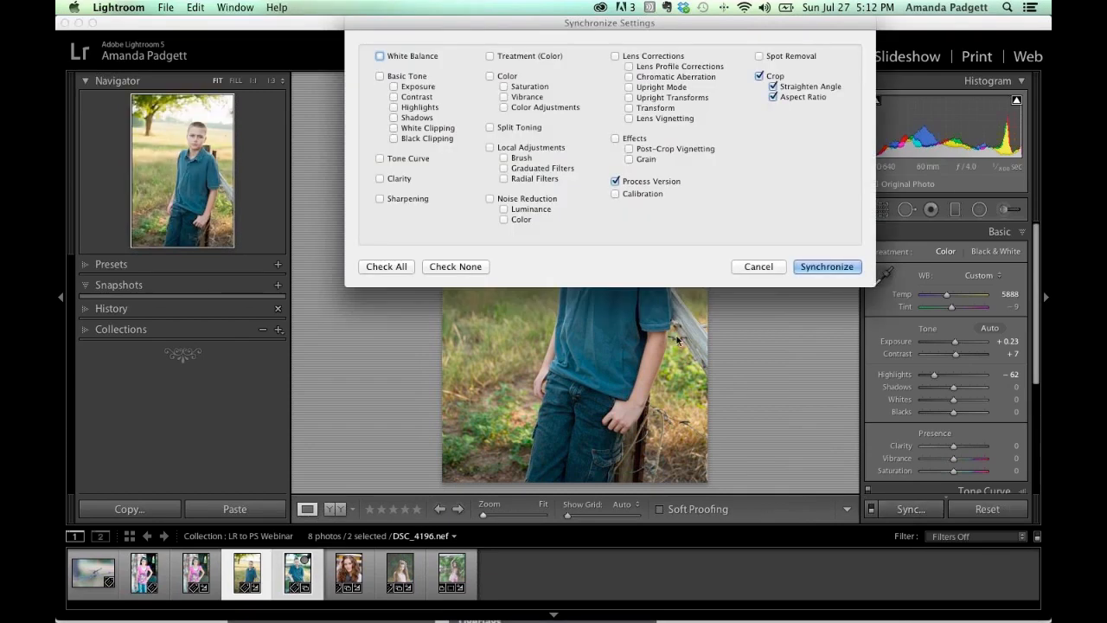
{"action": "left_click", "coordinate": [385, 267]}
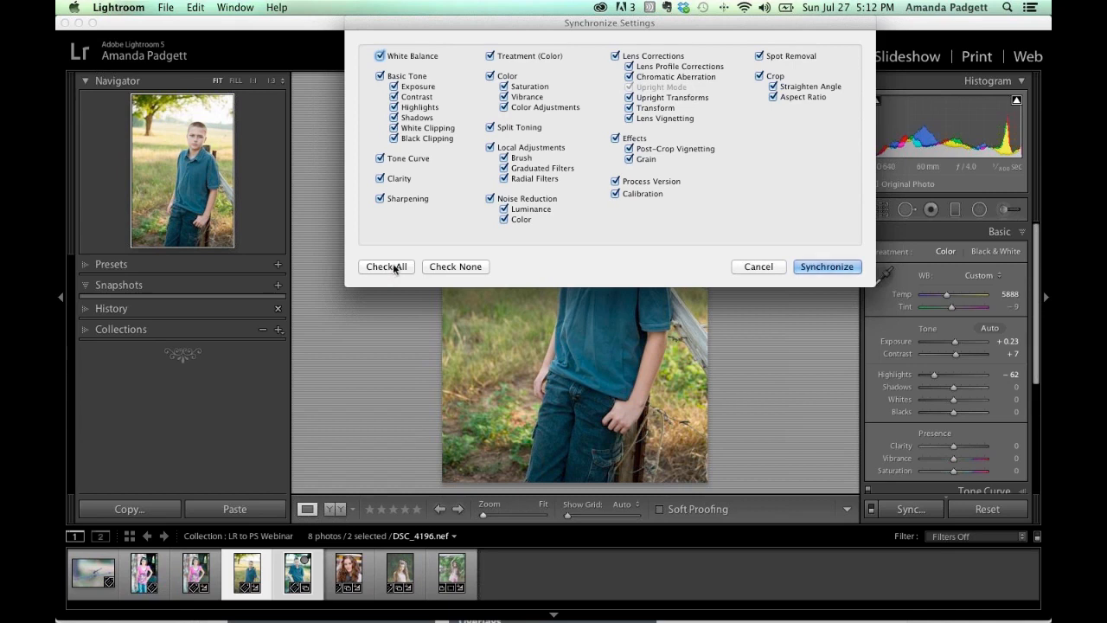
{"action": "left_click", "coordinate": [844, 269]}
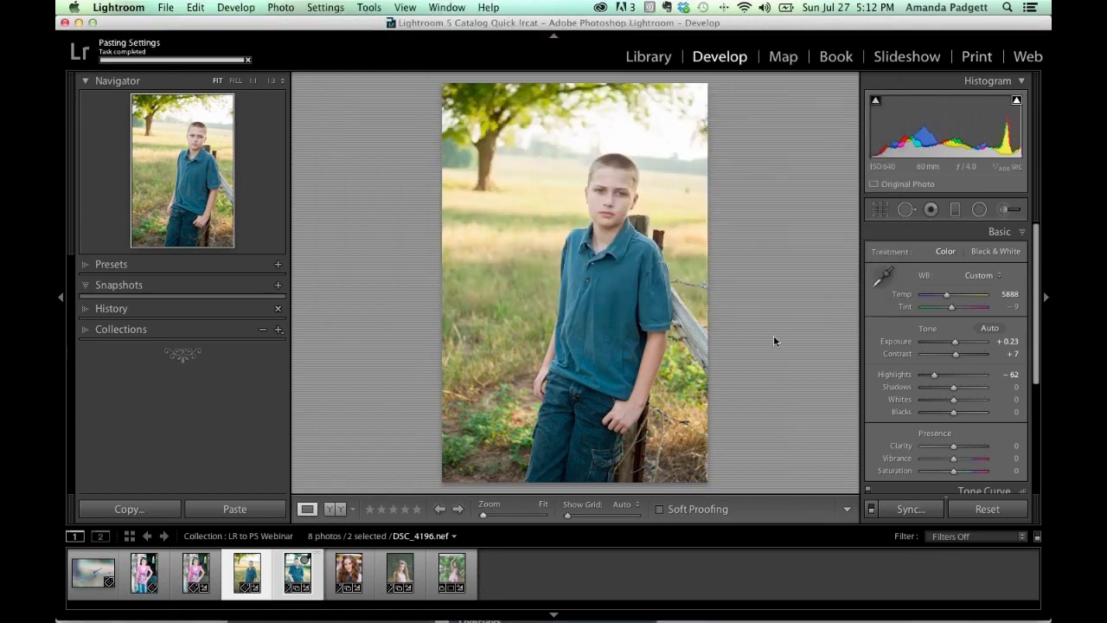
Compare the synchronized photos DSC_4212.nef and DSC_4196.nef.
{"action": "left_click", "coordinate": [294, 578]}
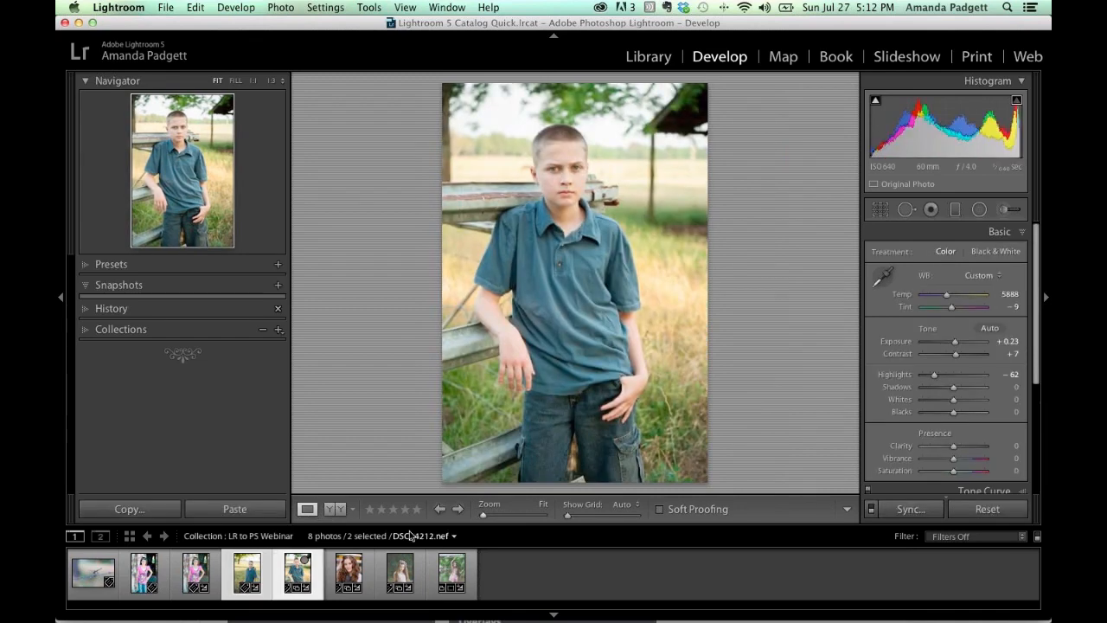
{"action": "left_click", "coordinate": [255, 574]}
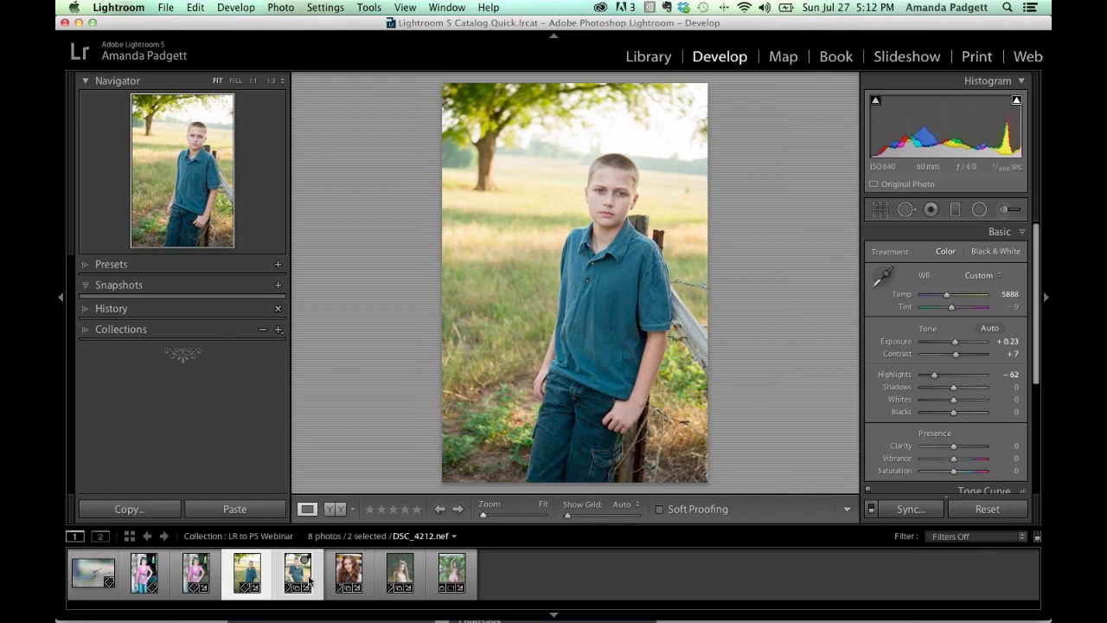
{"action": "left_click", "coordinate": [295, 587]}
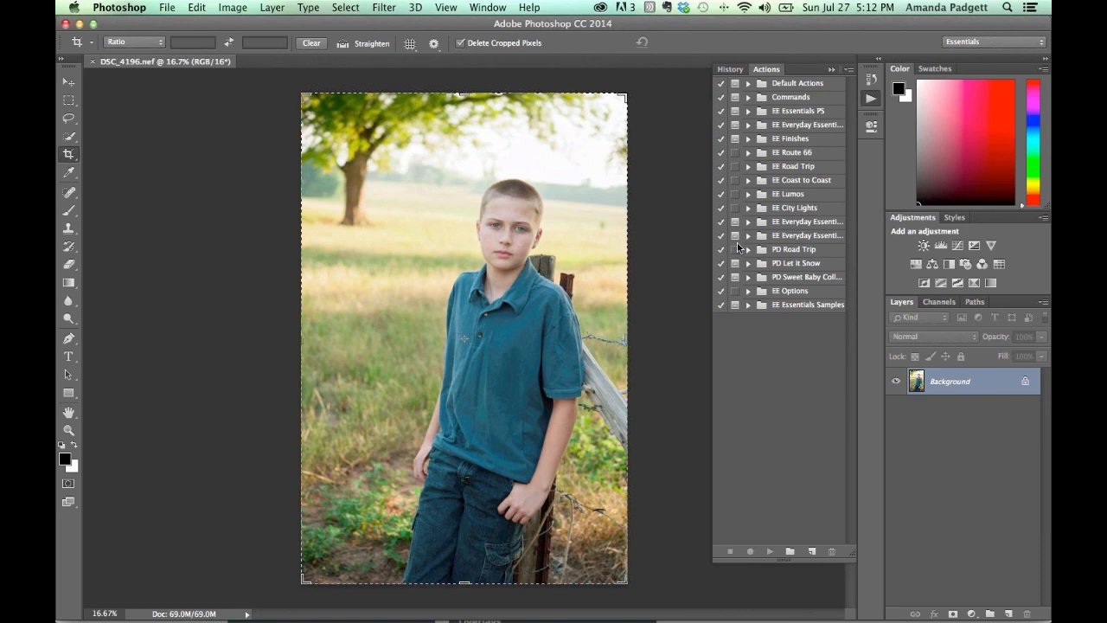
Look at the Dock options for the Photoshop icon next to Lightroom.
{"action": "mouse_move", "coordinate": [633, 621]}
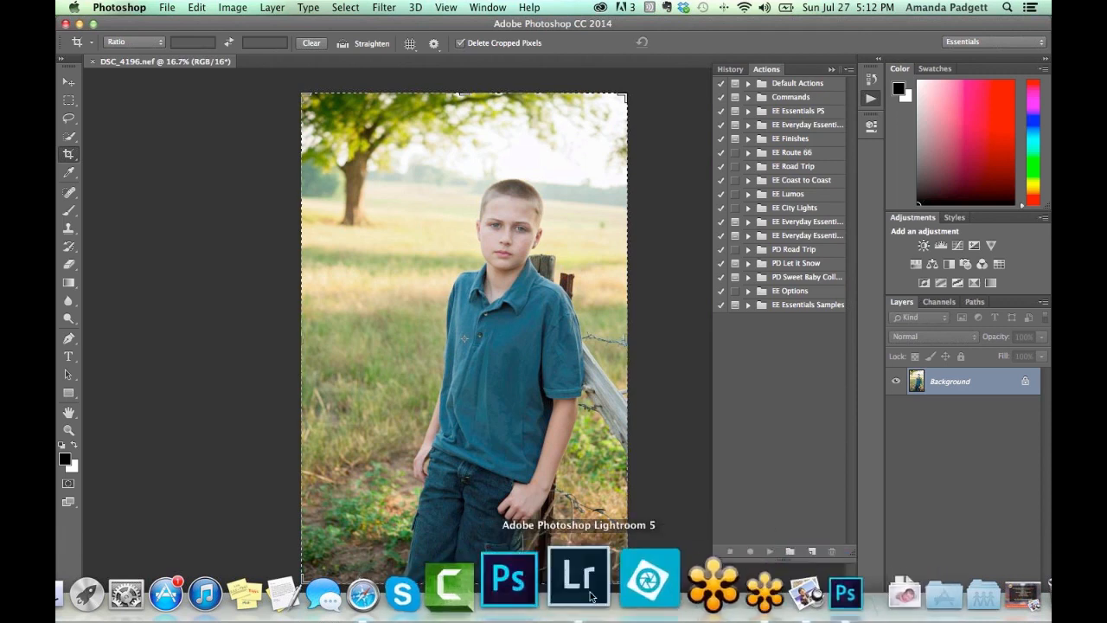
{"action": "right_click", "coordinate": [545, 578]}
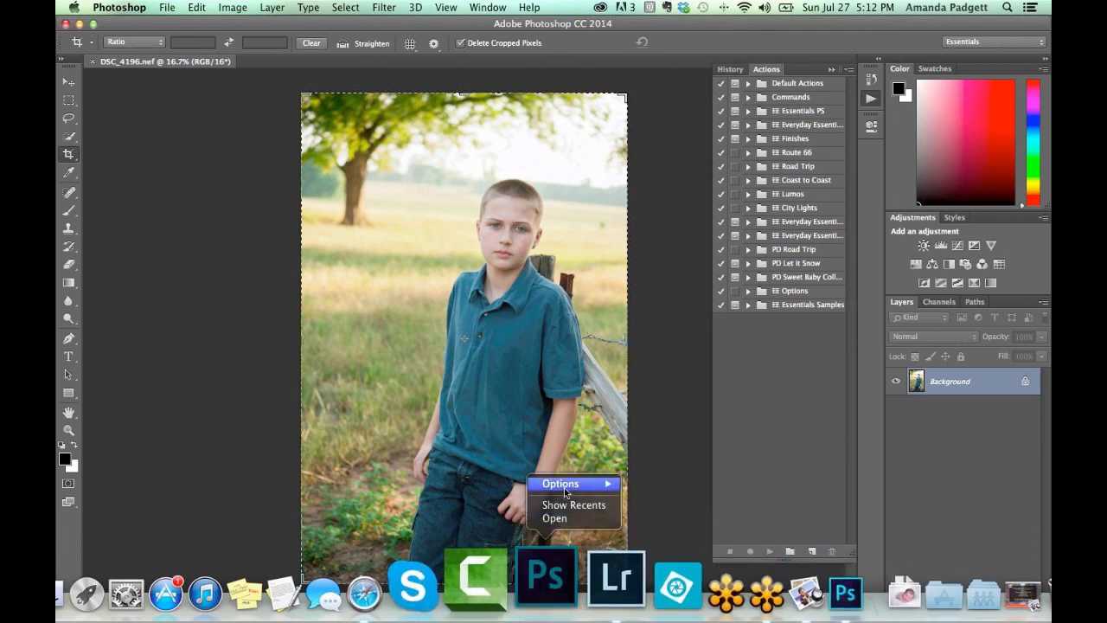
{"action": "mouse_move", "coordinate": [568, 485]}
{"action": "left_click", "coordinate": [656, 466]}
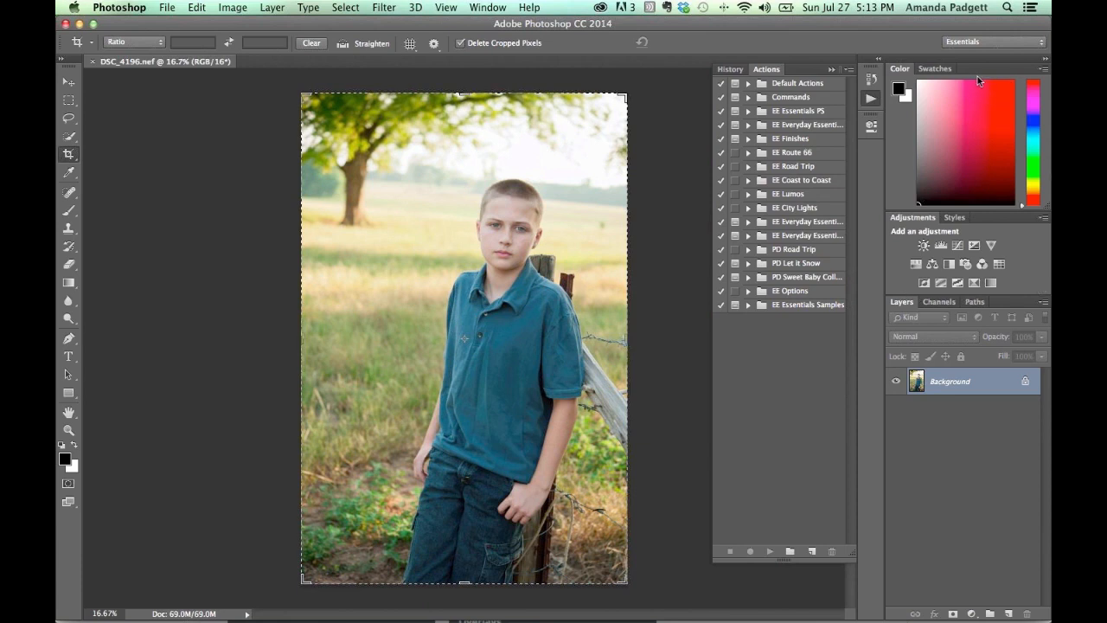
Collapse the Color and Adjustments panels in Photoshop to give the layers list more room.
{"action": "double_click", "coordinate": [900, 69]}
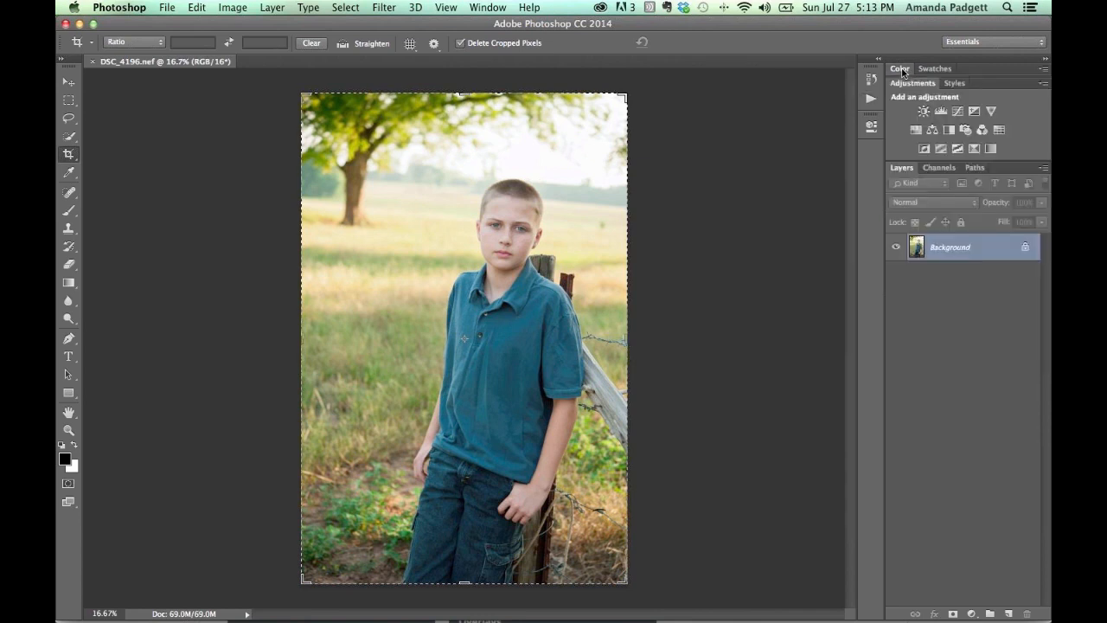
{"action": "double_click", "coordinate": [916, 84]}
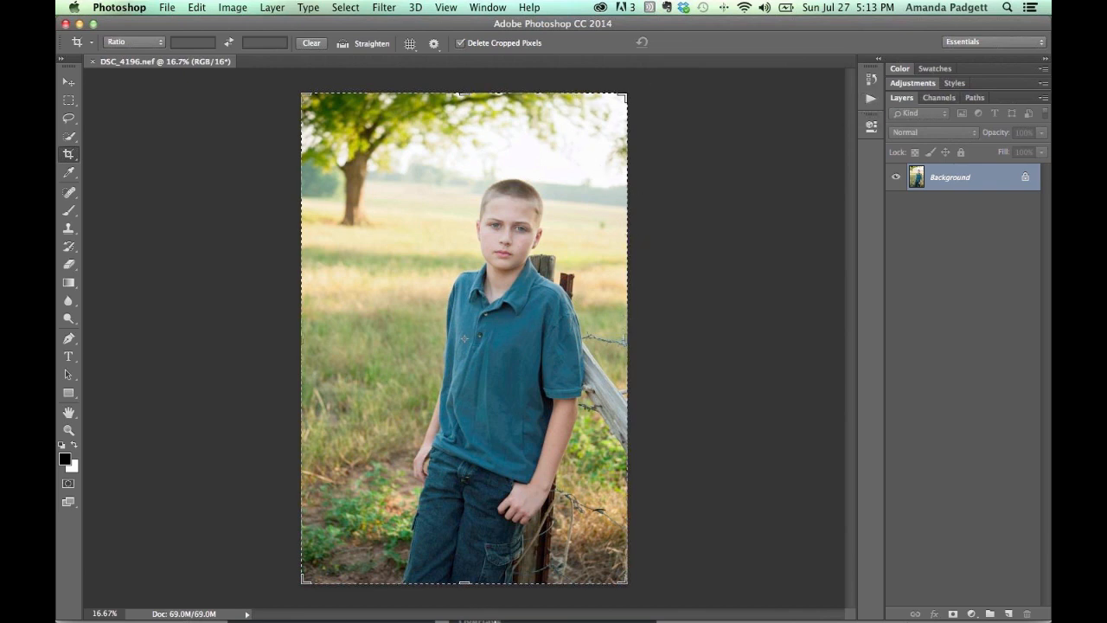
Switch from Photoshop to Lightroom and back to view DSC_4196.nef in both programs.
{"action": "mouse_move", "coordinate": [489, 616]}
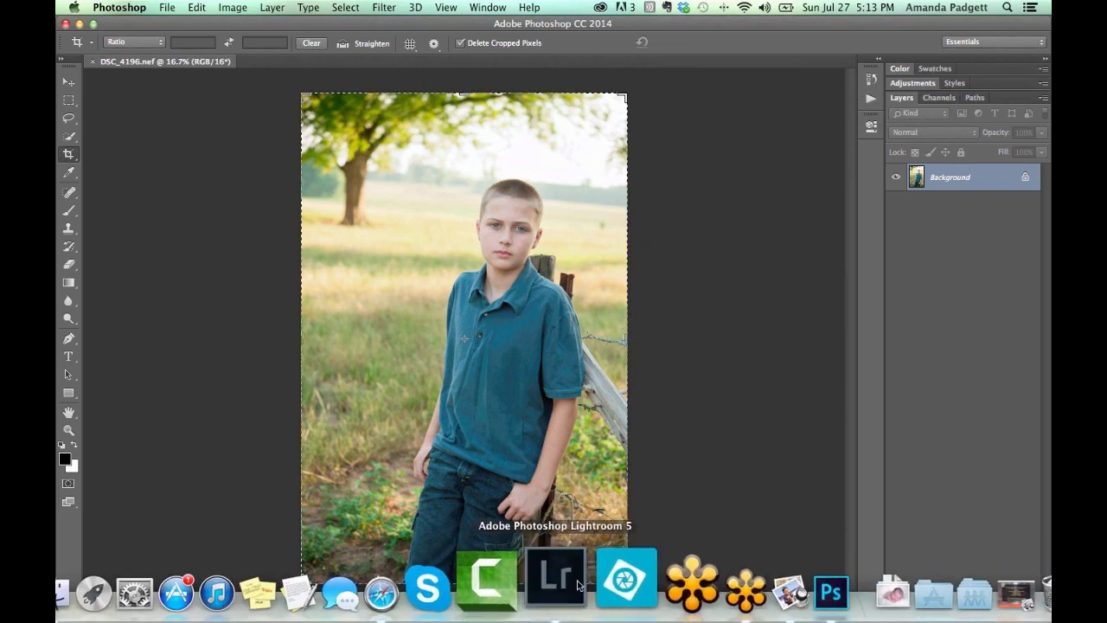
{"action": "left_click", "coordinate": [554, 577]}
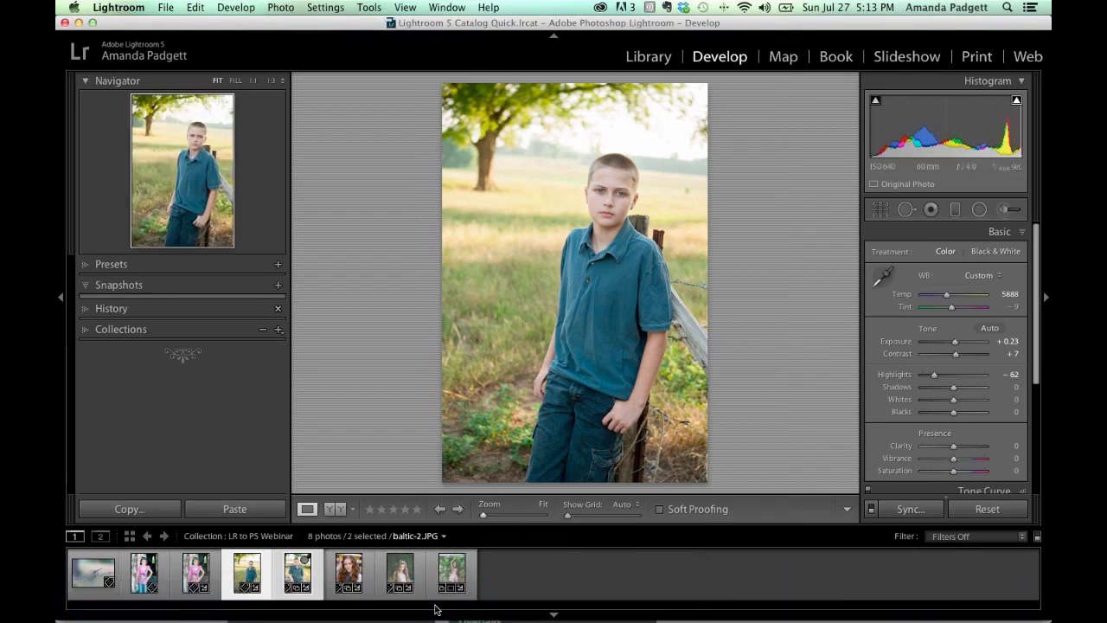
{"action": "mouse_move", "coordinate": [575, 597]}
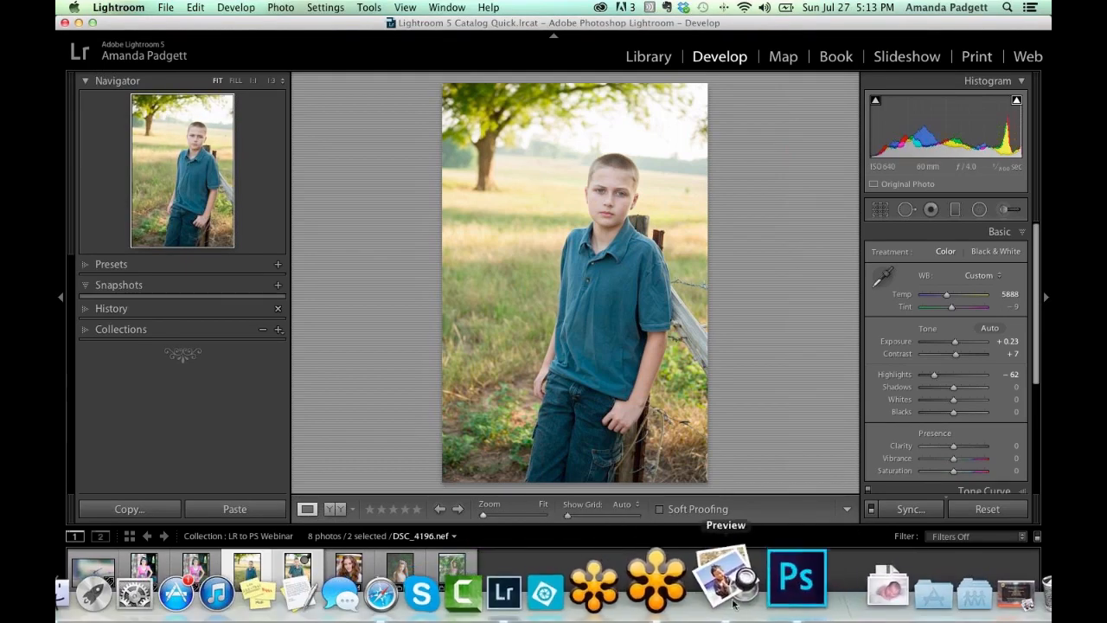
{"action": "left_click", "coordinate": [782, 591]}
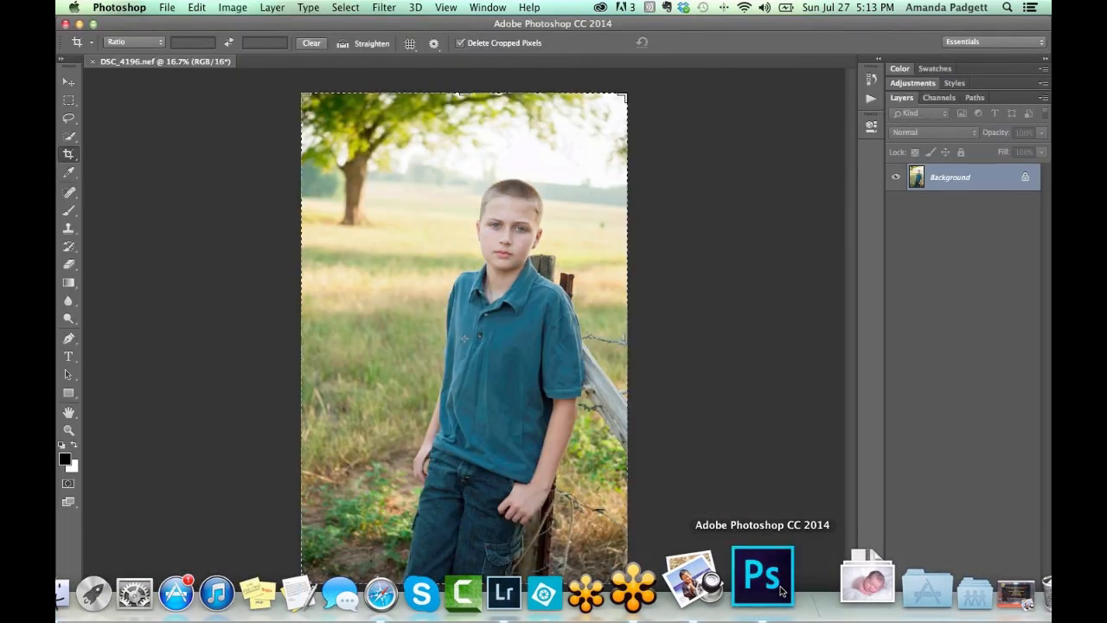
Switch to Lightroom and open DSC_4212.nef in Photoshop for editing.
{"action": "left_click", "coordinate": [569, 588]}
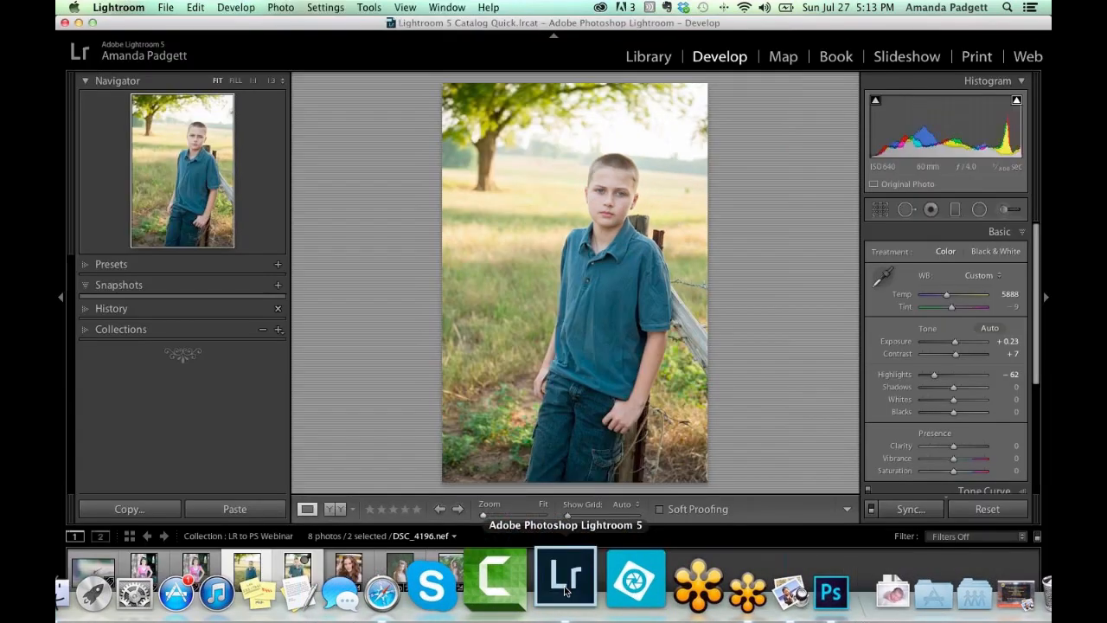
{"action": "left_click", "coordinate": [297, 576]}
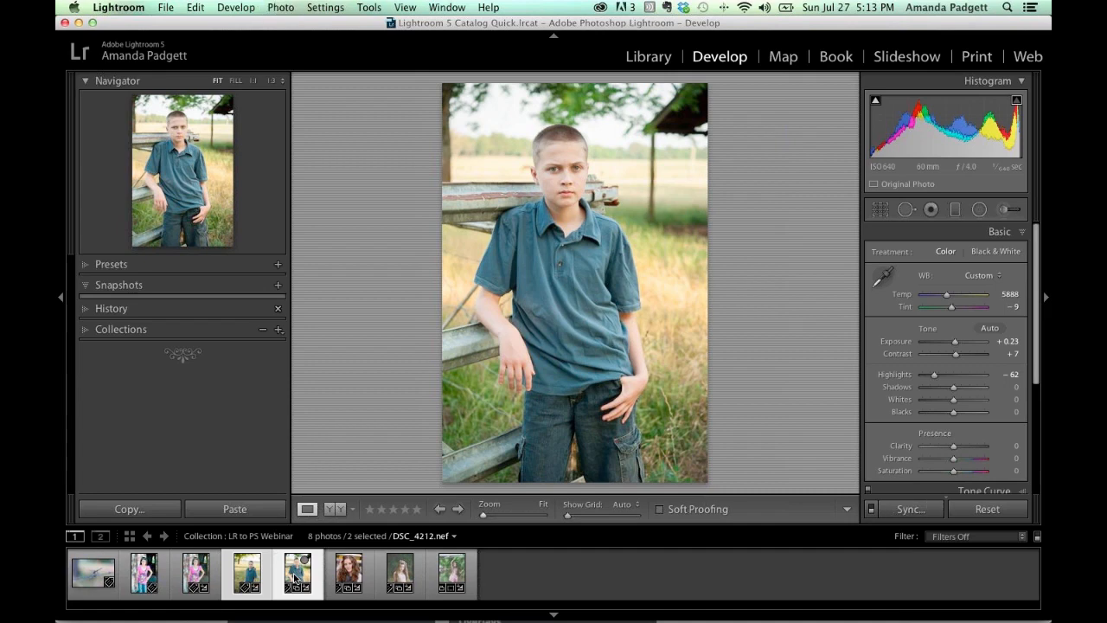
{"action": "key", "text": "super+Tab"}
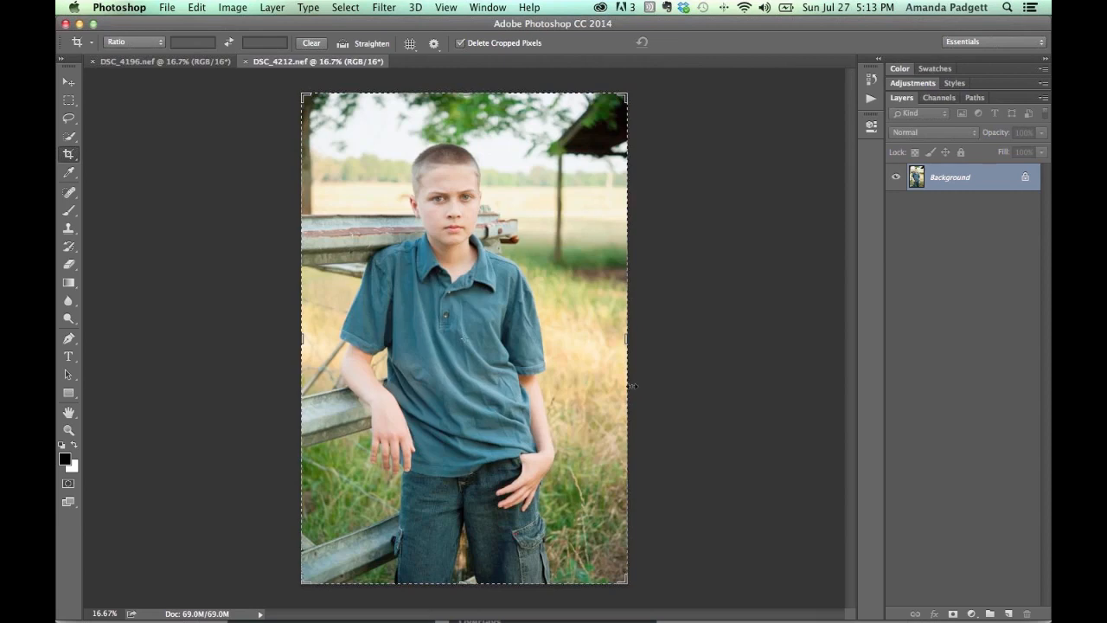
Add a Levels adjustment layer to DSC_4196.nef with black input 9 and midtones 1.04.
{"action": "left_click", "coordinate": [153, 65]}
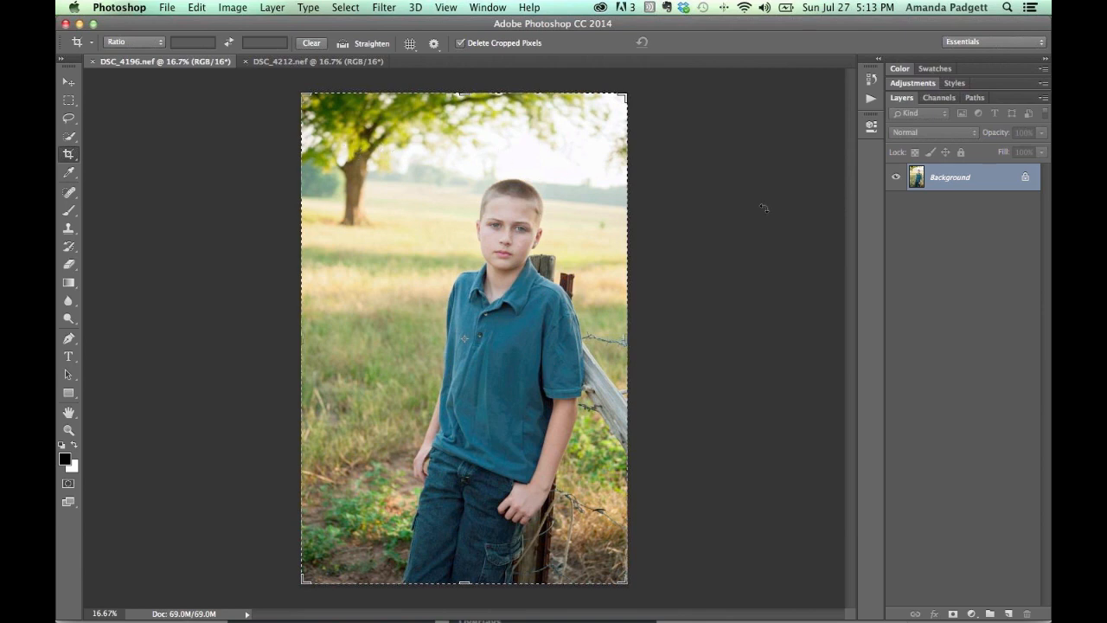
{"action": "left_click", "coordinate": [973, 616]}
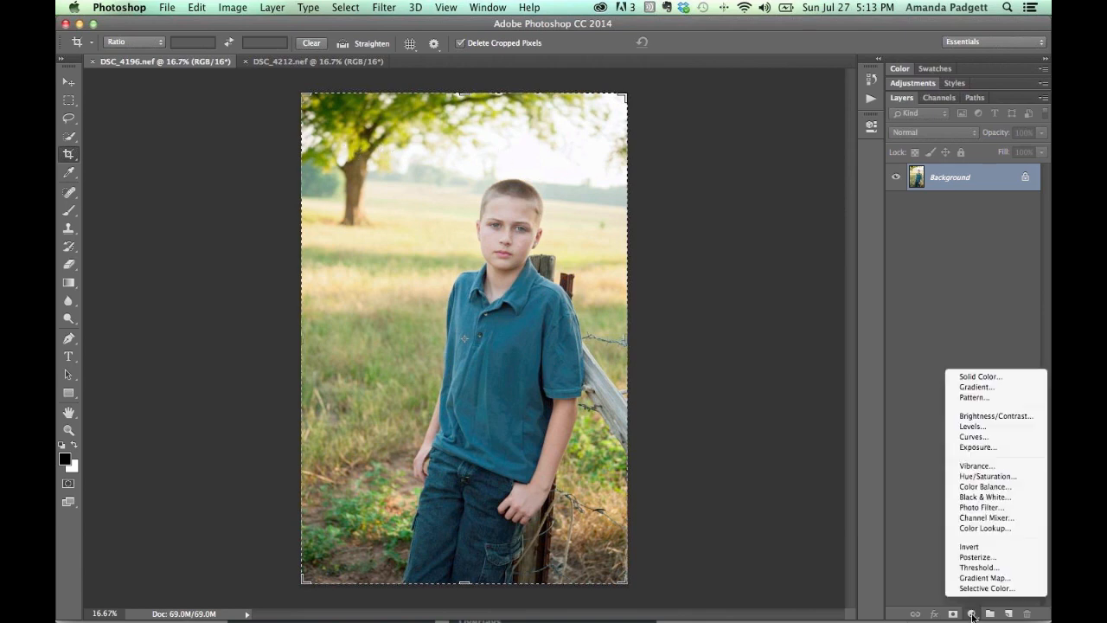
{"action": "left_click", "coordinate": [975, 437]}
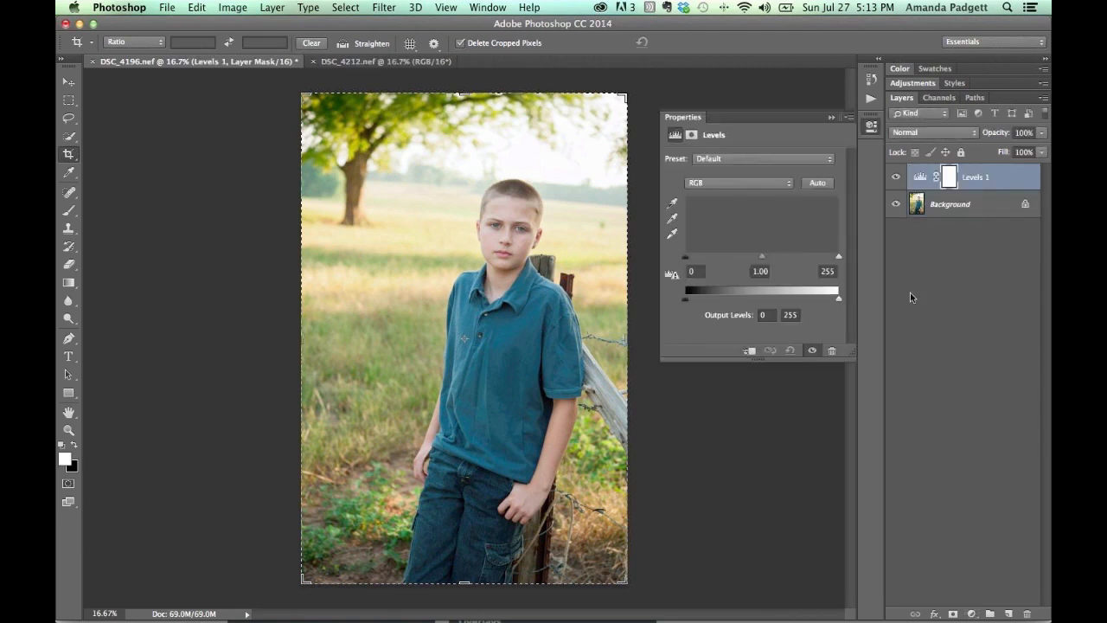
{"action": "left_click_drag", "start_coordinate": [685, 257], "coordinate": [691, 256]}
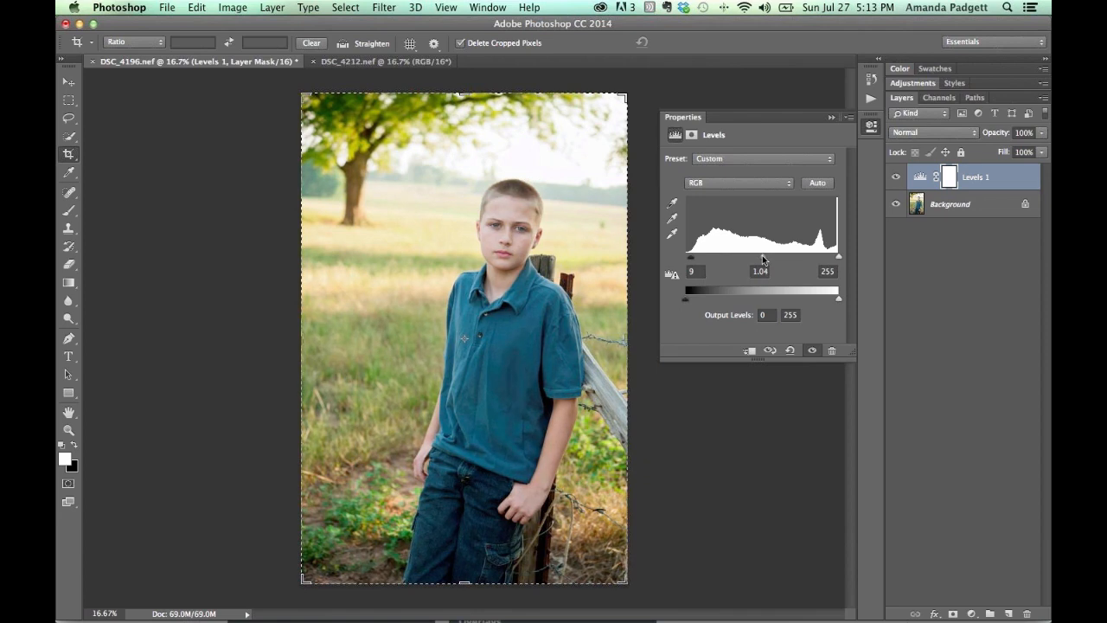
{"action": "left_click", "coordinate": [832, 118]}
Run the Albany action from the EE Coast to Coast set on DSC_4196.nef.
{"action": "left_click", "coordinate": [871, 99]}
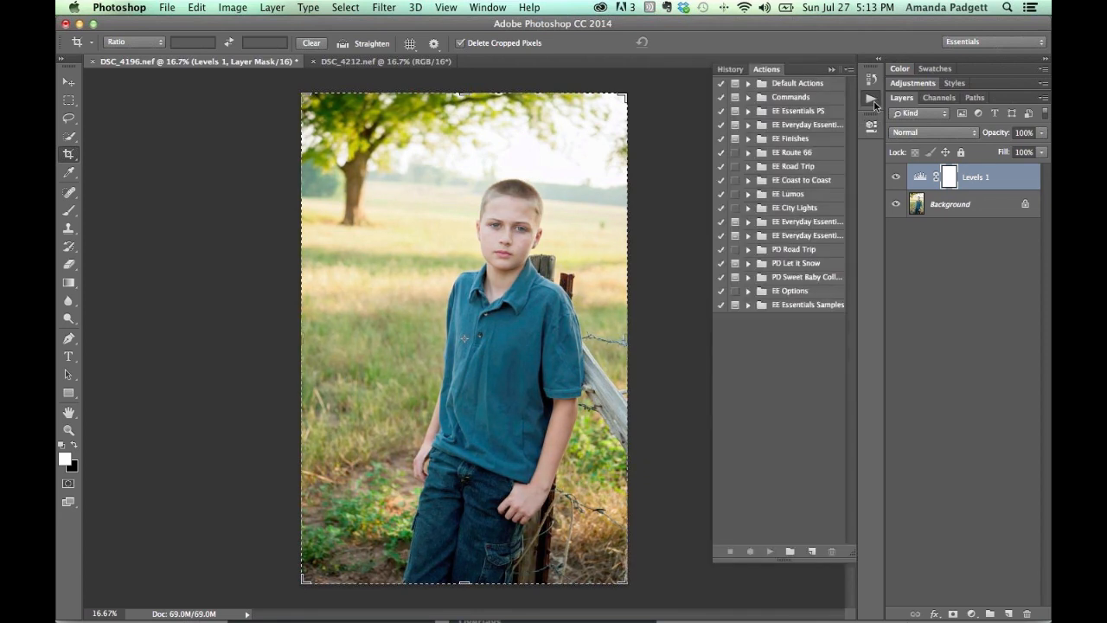
{"action": "left_click", "coordinate": [750, 179]}
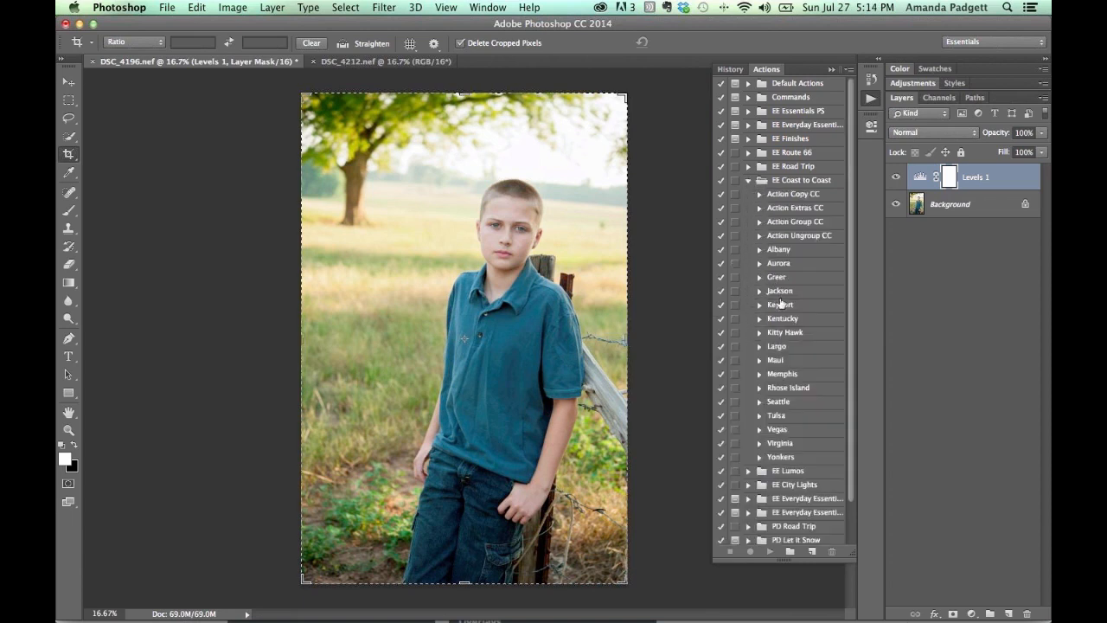
{"action": "left_click", "coordinate": [772, 250]}
{"action": "left_click", "coordinate": [770, 551]}
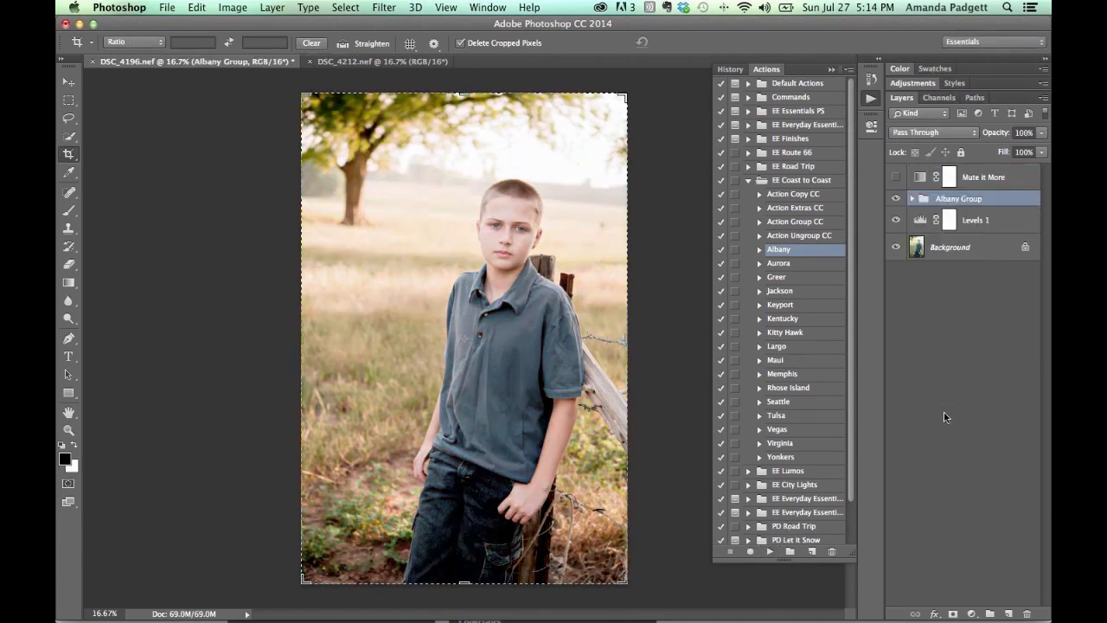
Set the Albany Group opacity to 44% and delete the hidden Mute it More layer.
{"action": "left_click", "coordinate": [1042, 132]}
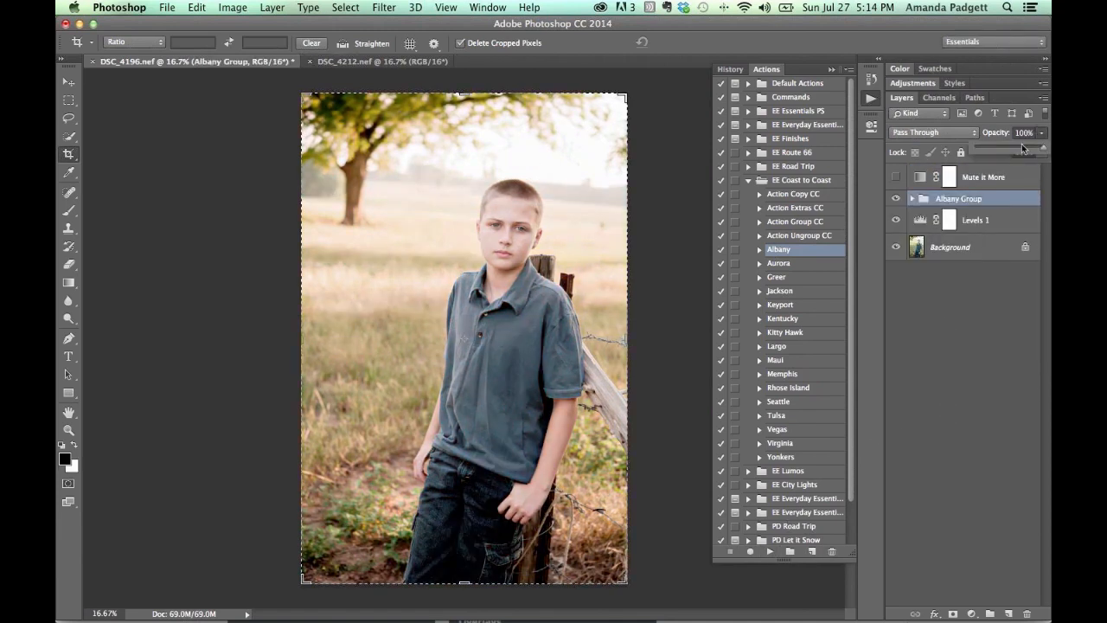
{"action": "left_click_drag", "start_coordinate": [1005, 146], "coordinate": [1002, 146]}
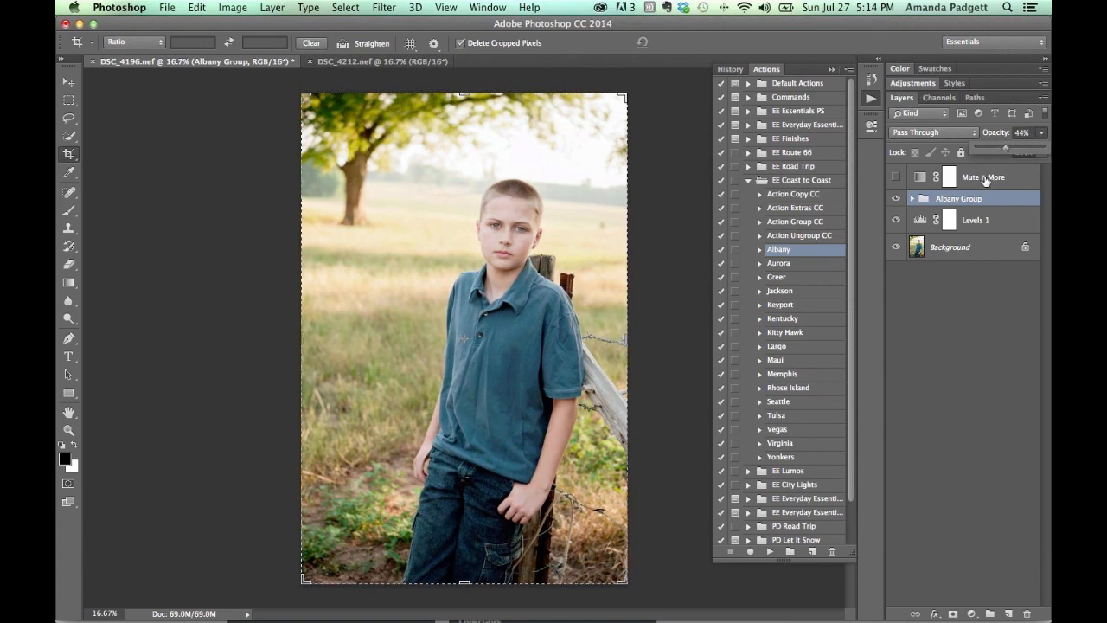
{"action": "left_click", "coordinate": [983, 182]}
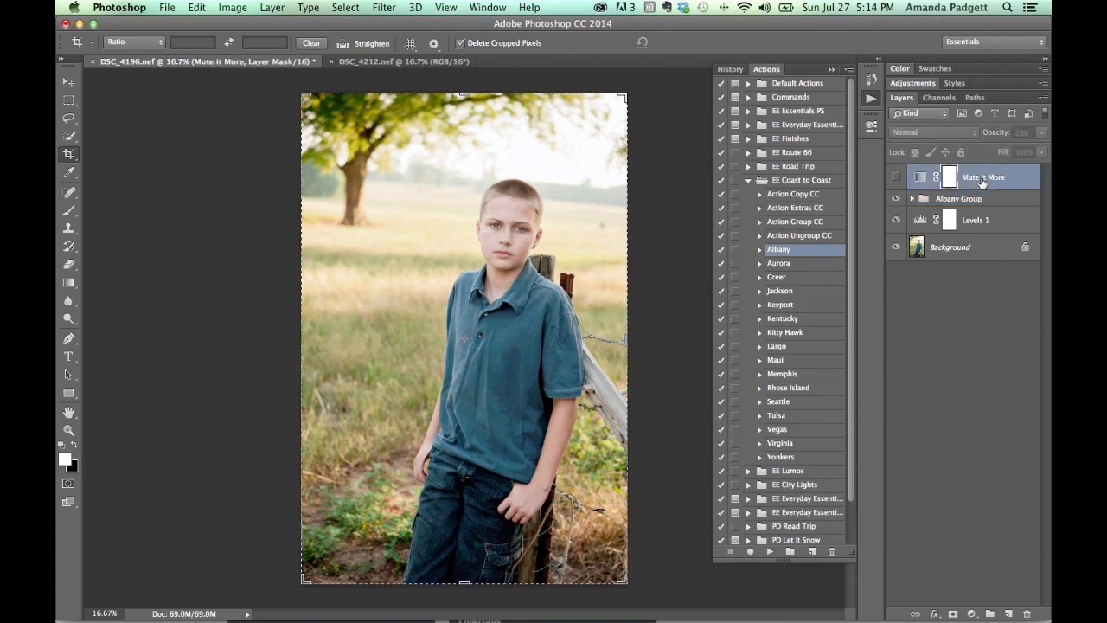
{"action": "key", "text": "Delete"}
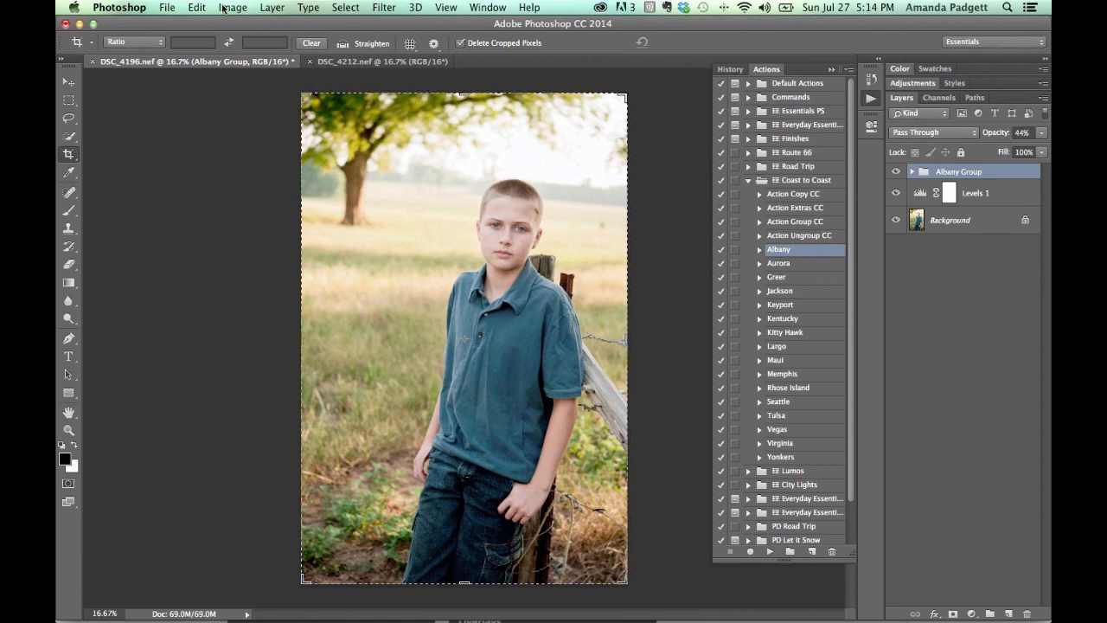
Save the edited DSC_4196 and compare the saved TIFF with the original DSC_4196.nef in Lightroom.
{"action": "left_click", "coordinate": [168, 7]}
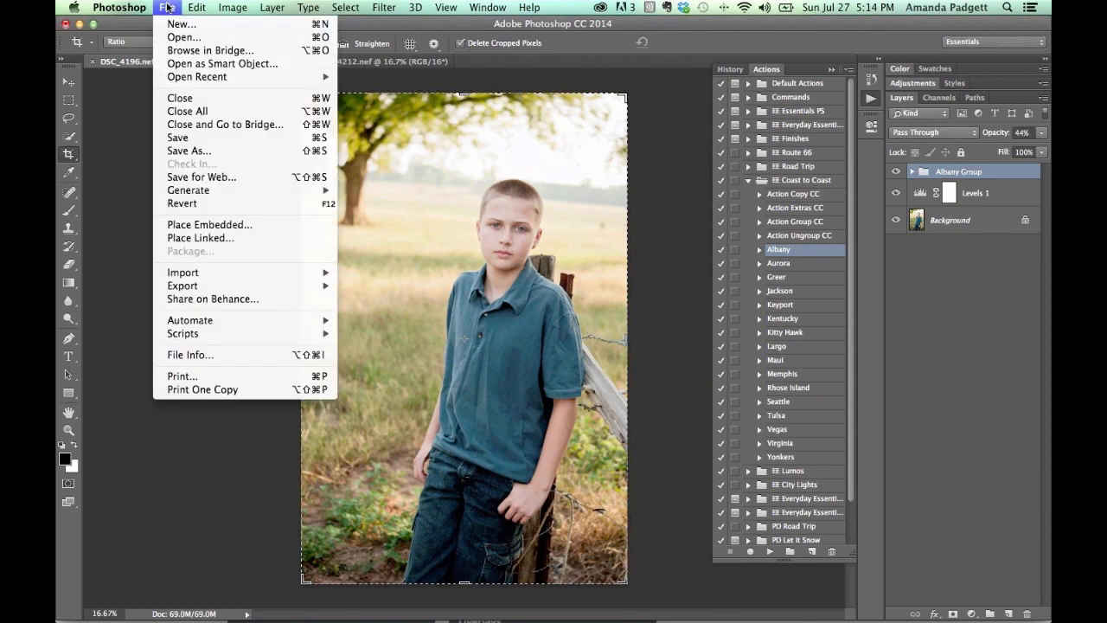
{"action": "left_click", "coordinate": [206, 138]}
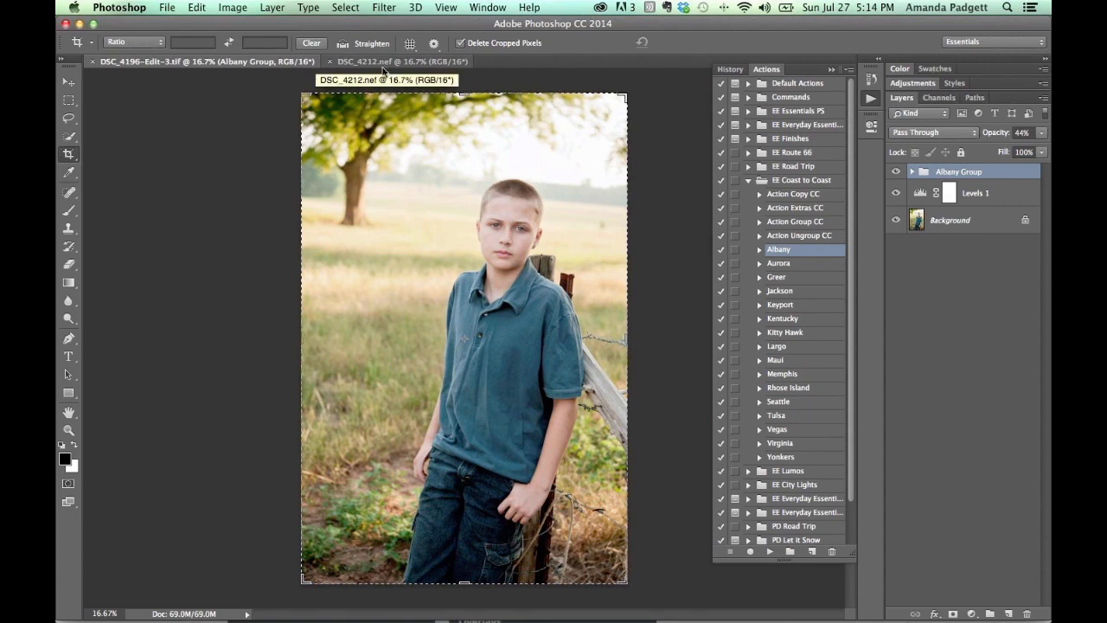
{"action": "mouse_move", "coordinate": [597, 617]}
{"action": "left_click", "coordinate": [544, 577]}
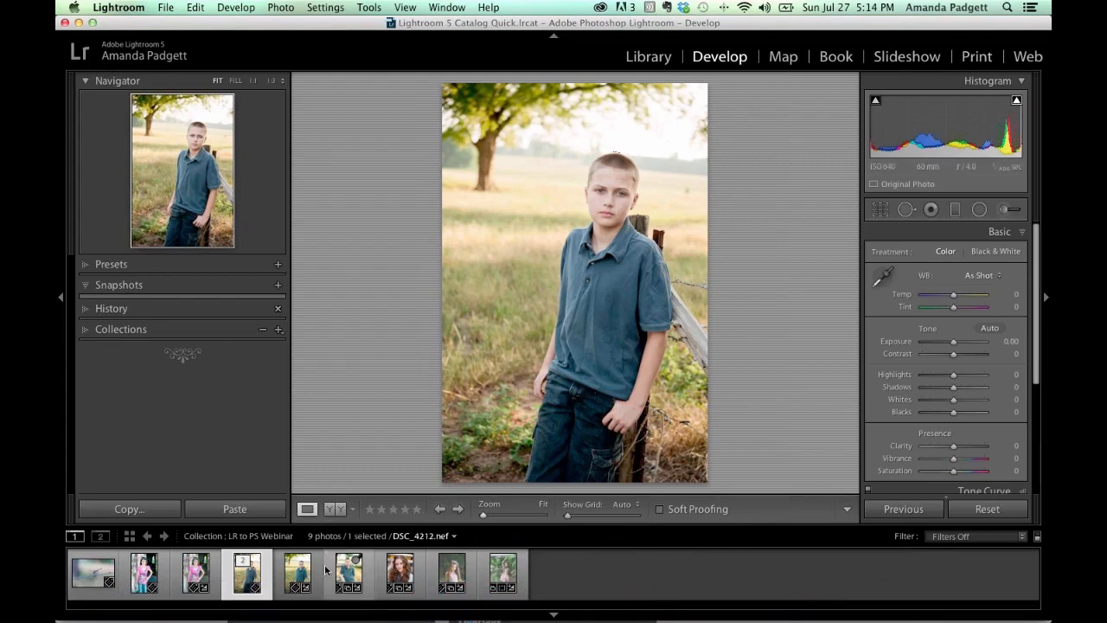
{"action": "left_click", "coordinate": [298, 573]}
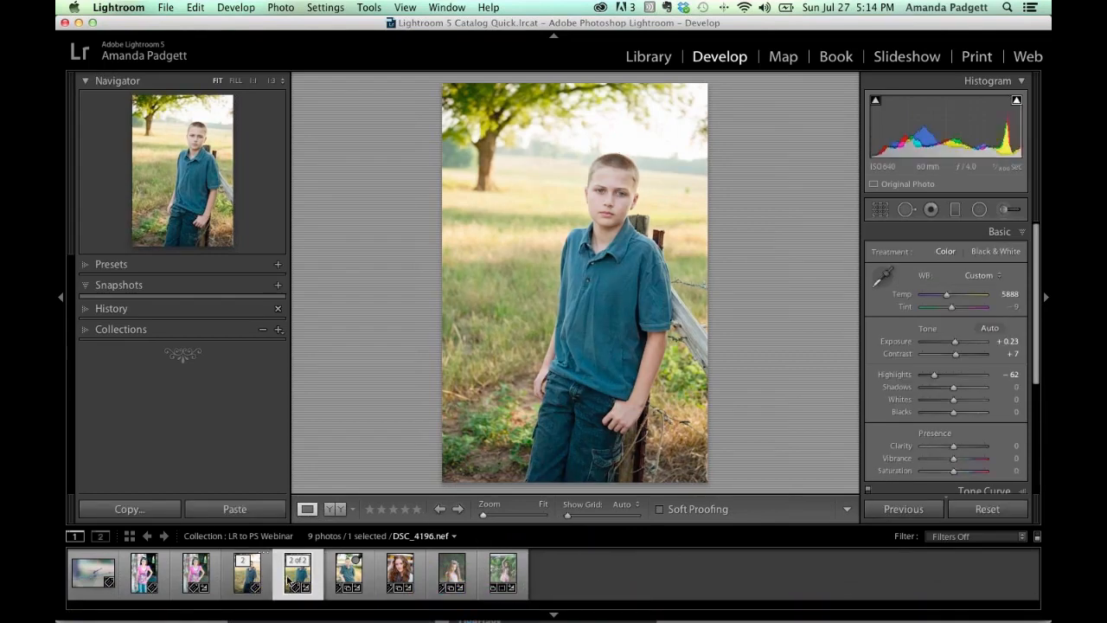
{"action": "left_click", "coordinate": [247, 578]}
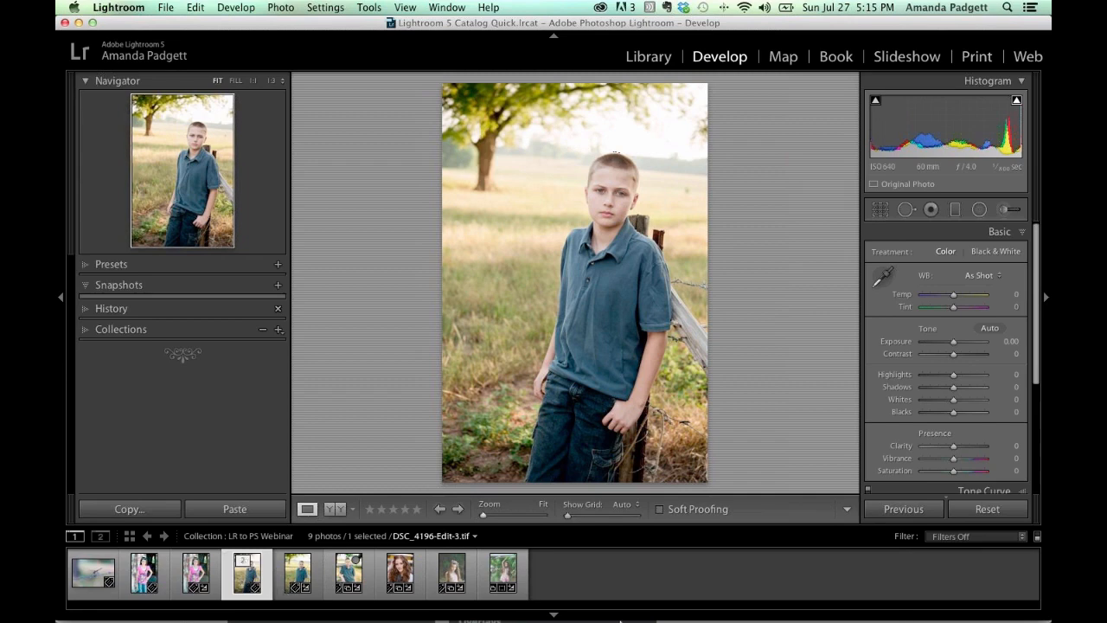
Switch to Photoshop, bring DSC_4212.nef to the front, and expand the EE City Lights action set.
{"action": "mouse_move", "coordinate": [588, 597]}
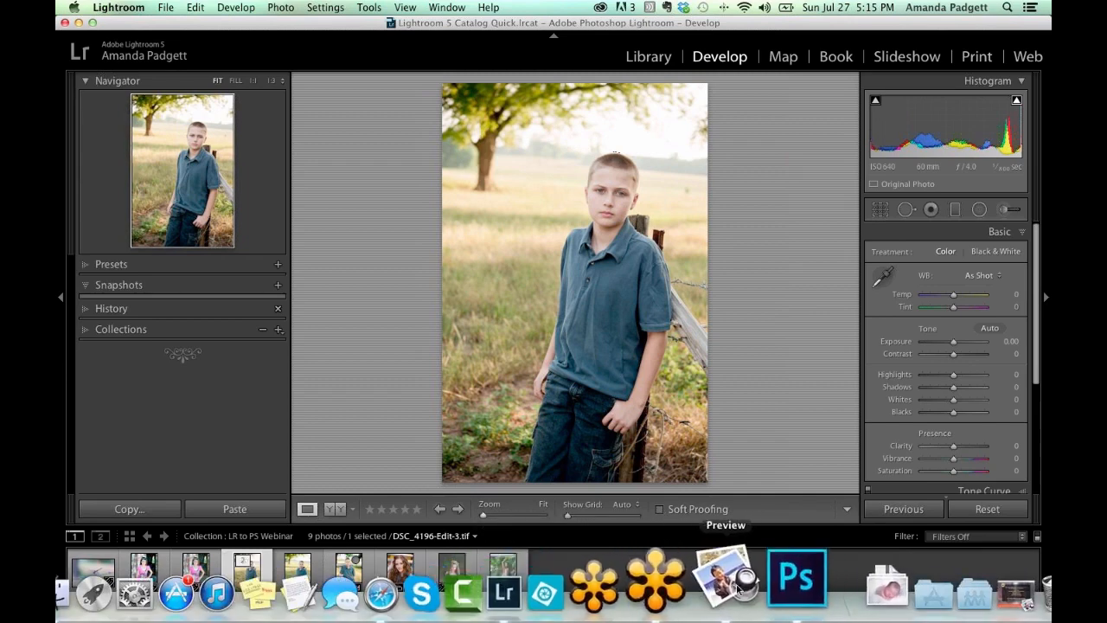
{"action": "left_click", "coordinate": [796, 578]}
{"action": "left_click", "coordinate": [415, 62]}
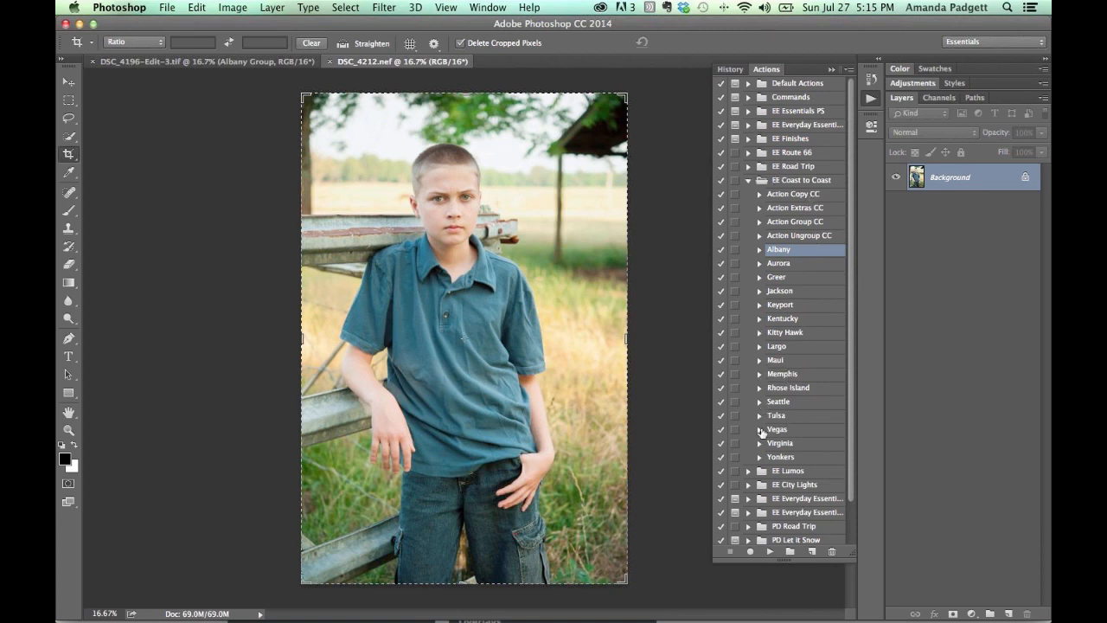
{"action": "left_click", "coordinate": [751, 484]}
{"action": "scroll", "coordinate": [763, 422], "scroll_direction": "down", "scroll_amount": 5}
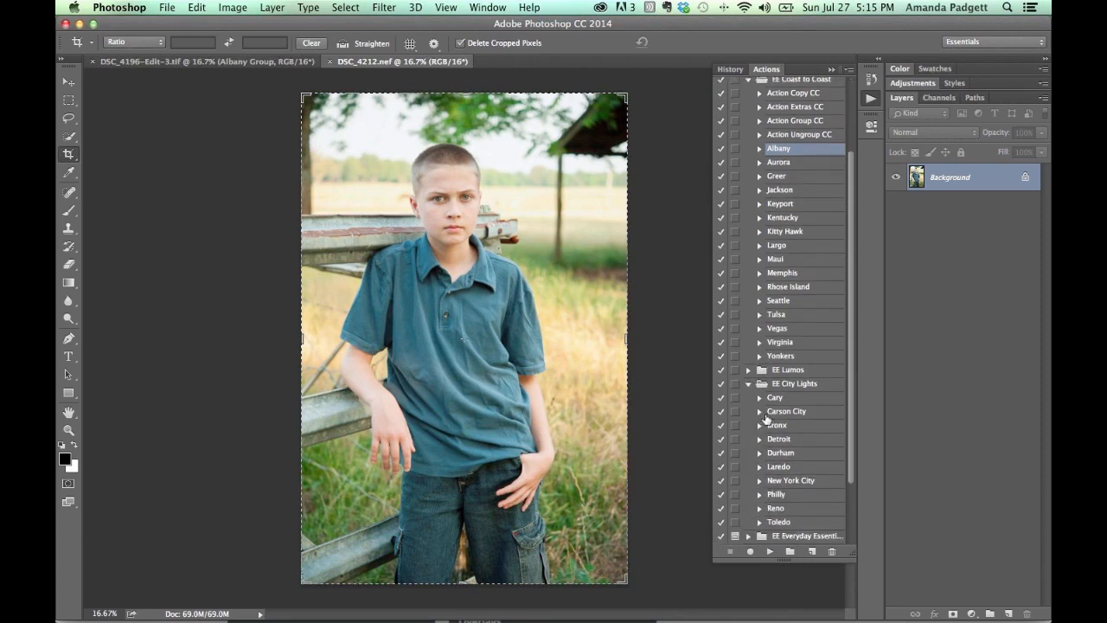
Try the Cary action from EE City Lights on DSC_4212.nef and revert the photo.
{"action": "left_click", "coordinate": [779, 398]}
{"action": "left_click", "coordinate": [770, 551]}
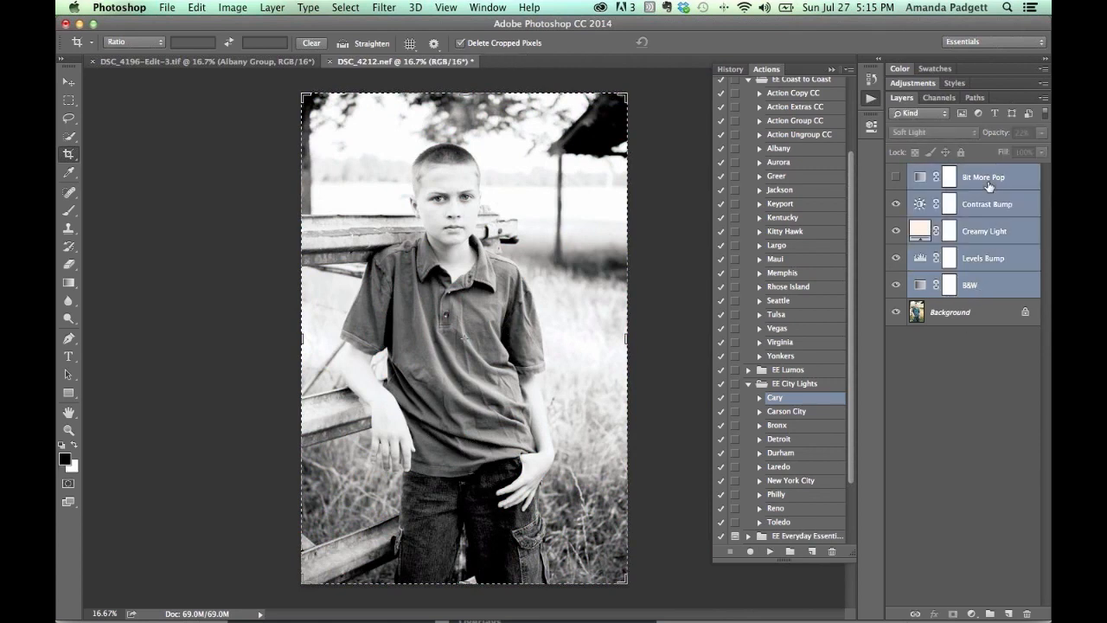
{"action": "key", "text": "F12"}
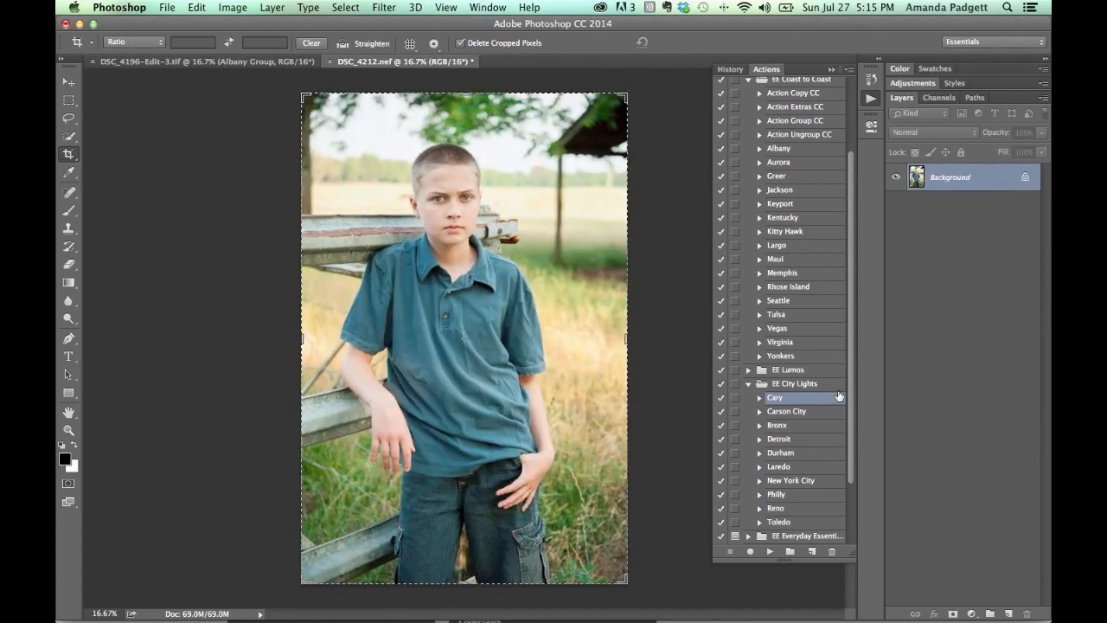
Run the Carson City action on DSC_4212.nef and save the black-and-white edit.
{"action": "left_click", "coordinate": [789, 413]}
{"action": "left_click", "coordinate": [770, 552]}
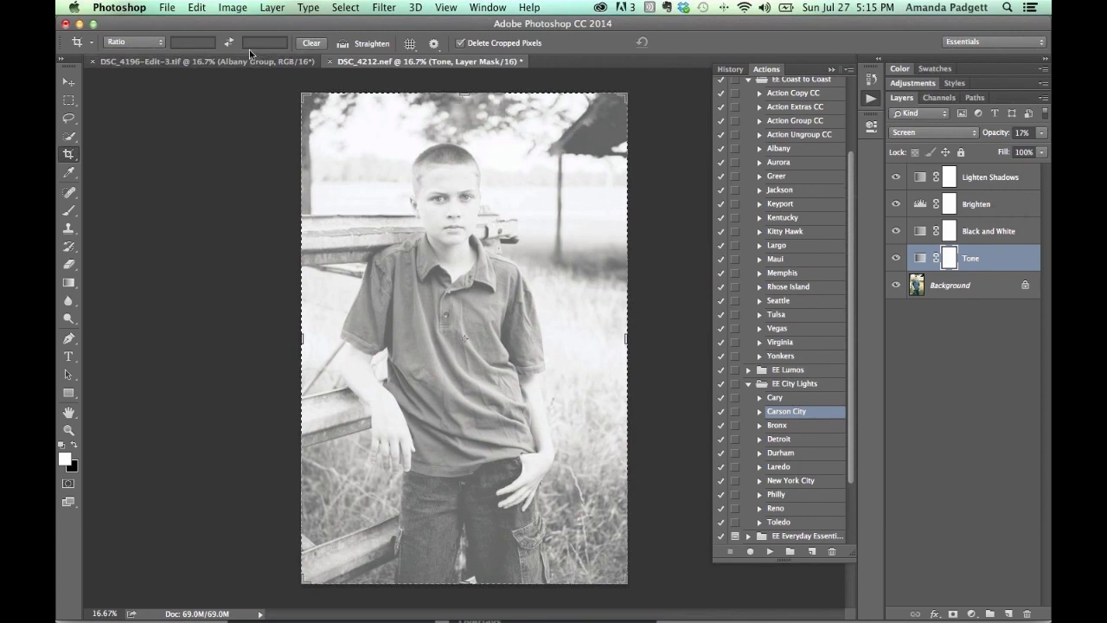
{"action": "left_click", "coordinate": [167, 9]}
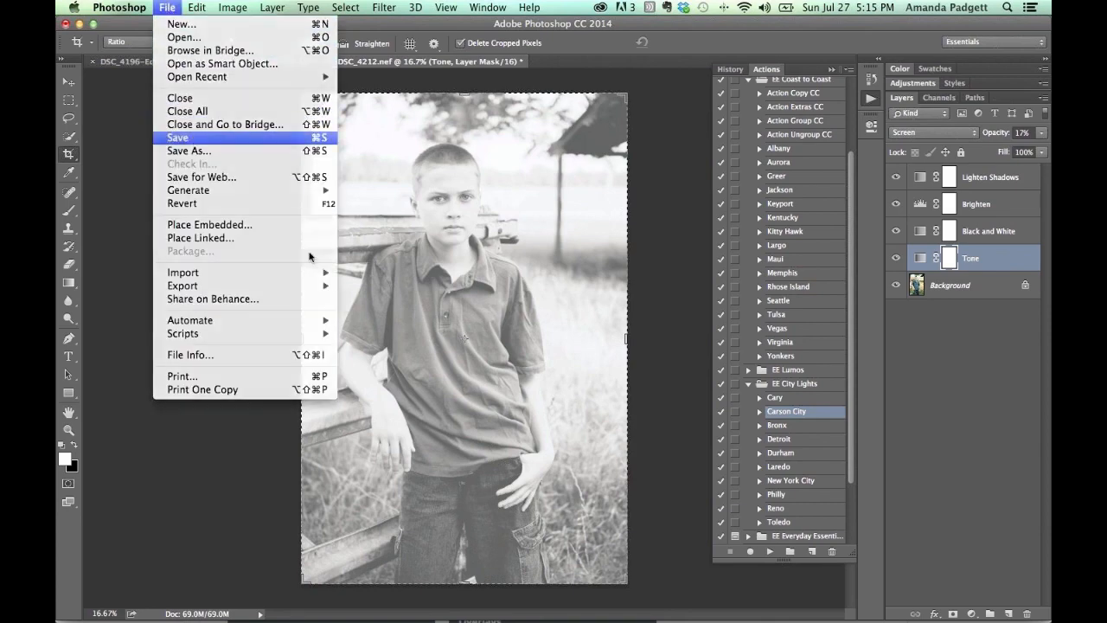
{"action": "key", "text": "Escape"}
Switch to Lightroom and open the original DSC_4212.nef in Photoshop again.
{"action": "left_click", "coordinate": [566, 584]}
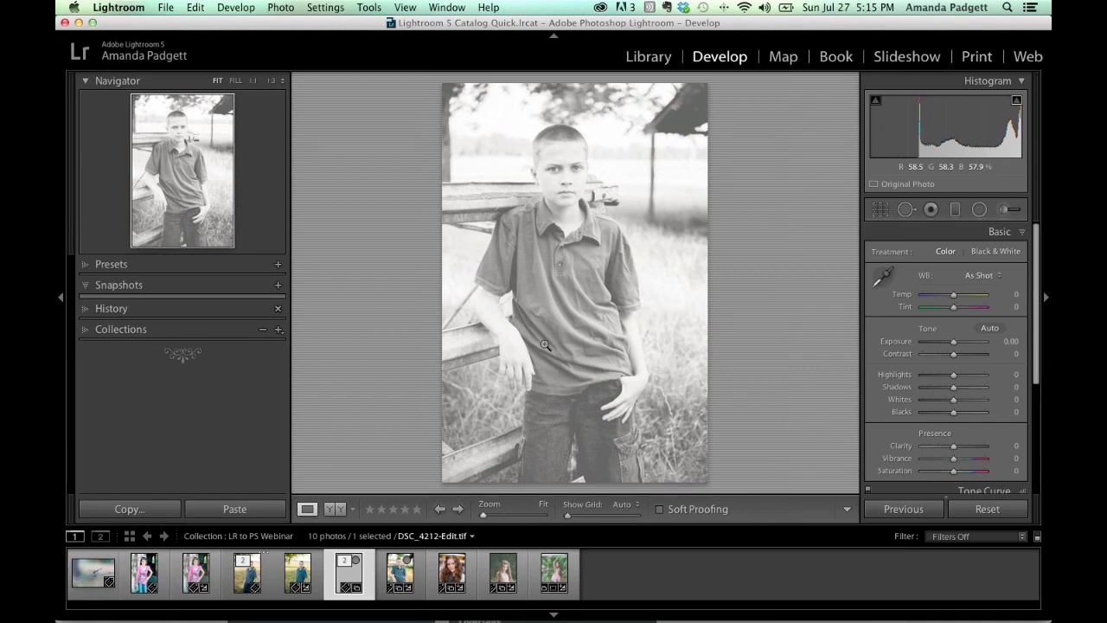
{"action": "left_click", "coordinate": [397, 575]}
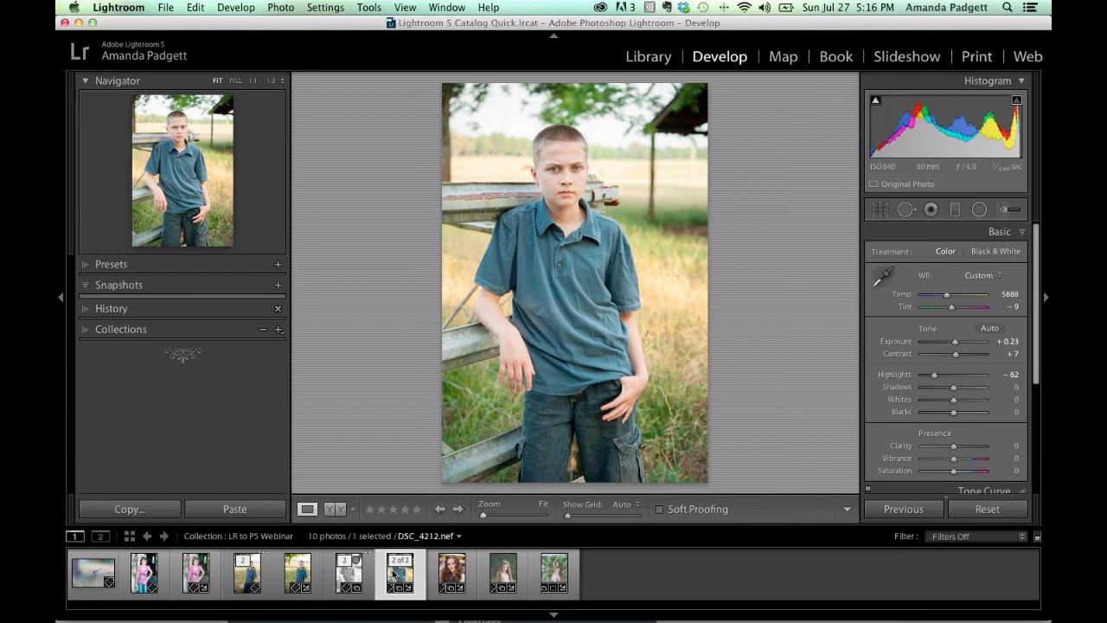
{"action": "right_click", "coordinate": [394, 574]}
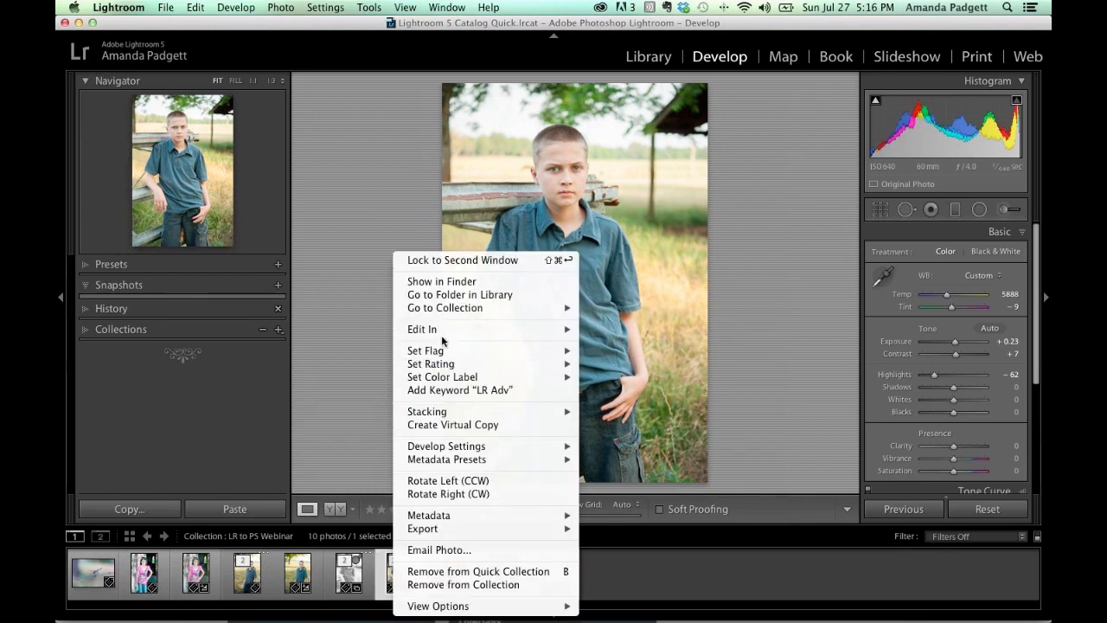
{"action": "mouse_move", "coordinate": [443, 333]}
{"action": "left_click", "coordinate": [635, 330]}
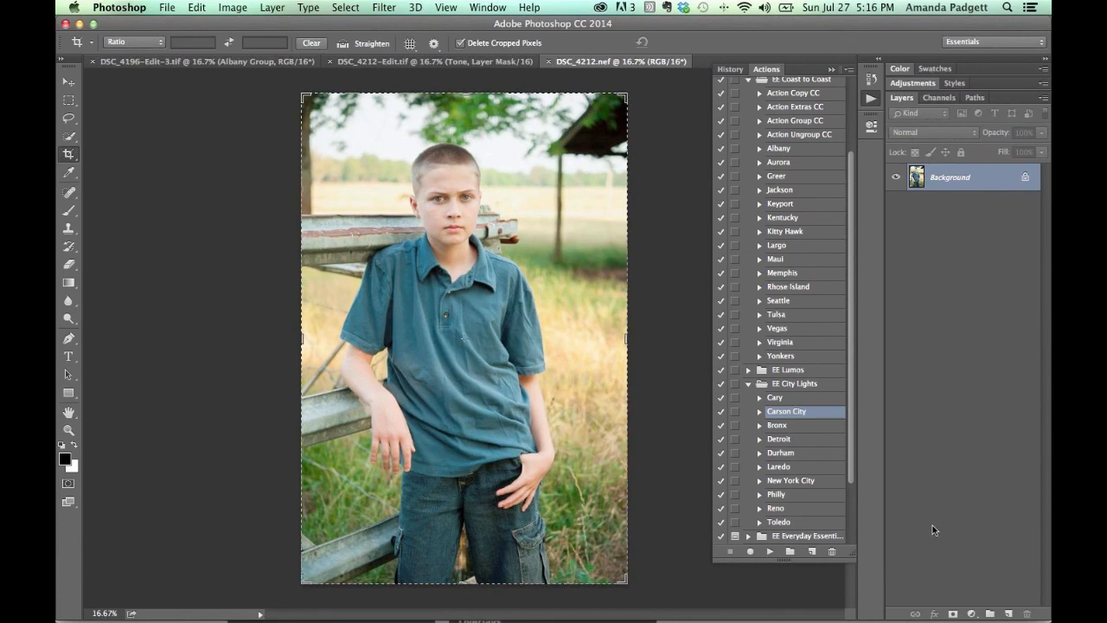
Run the Reno action from EE City Lights on DSC_4212.nef, continuing past the unavailable command.
{"action": "left_click", "coordinate": [776, 510]}
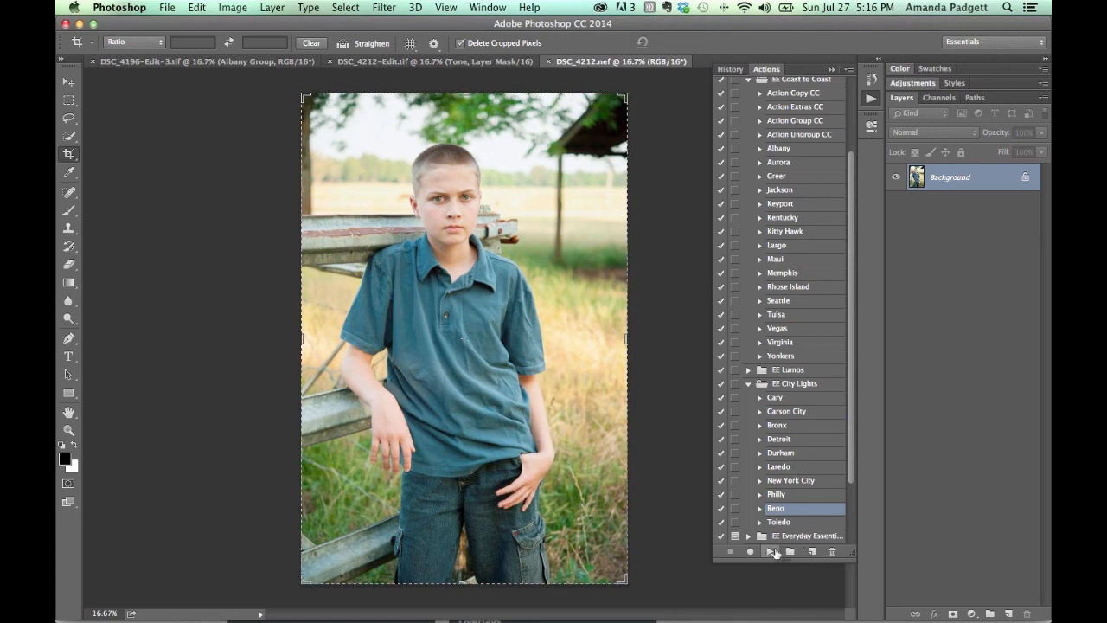
{"action": "left_click", "coordinate": [770, 551]}
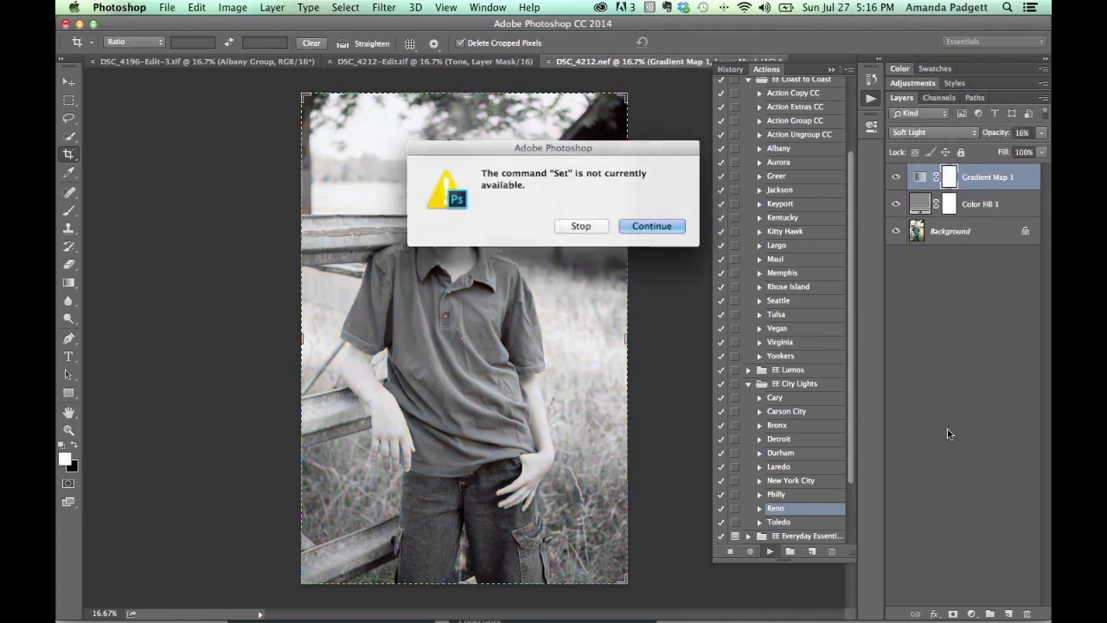
{"action": "left_click", "coordinate": [648, 231]}
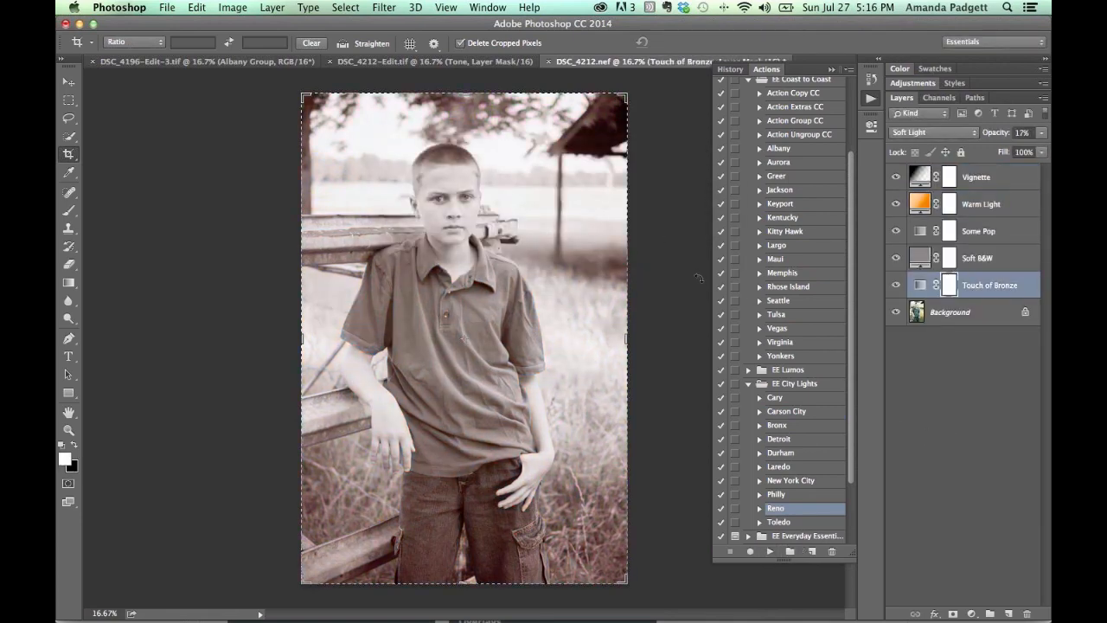
Set the Warm Light layer's opacity to 10%.
{"action": "left_click", "coordinate": [984, 206]}
{"action": "left_click", "coordinate": [997, 135]}
{"action": "left_click_drag", "start_coordinate": [996, 134], "coordinate": [994, 135]}
{"action": "key", "text": "Return"}
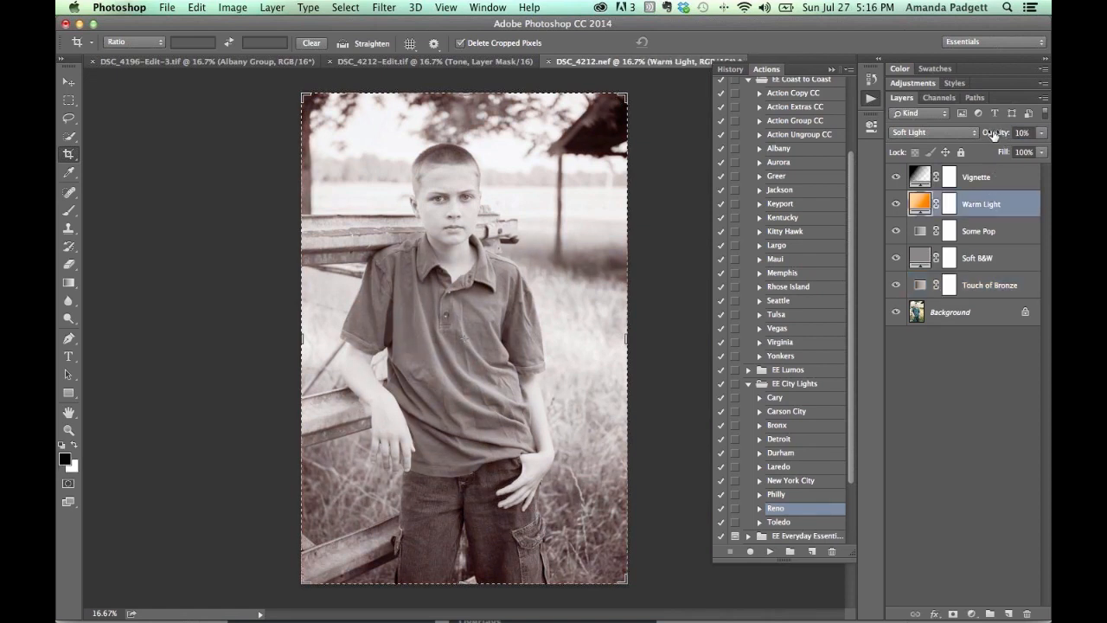
{"action": "mouse_move", "coordinate": [599, 619]}
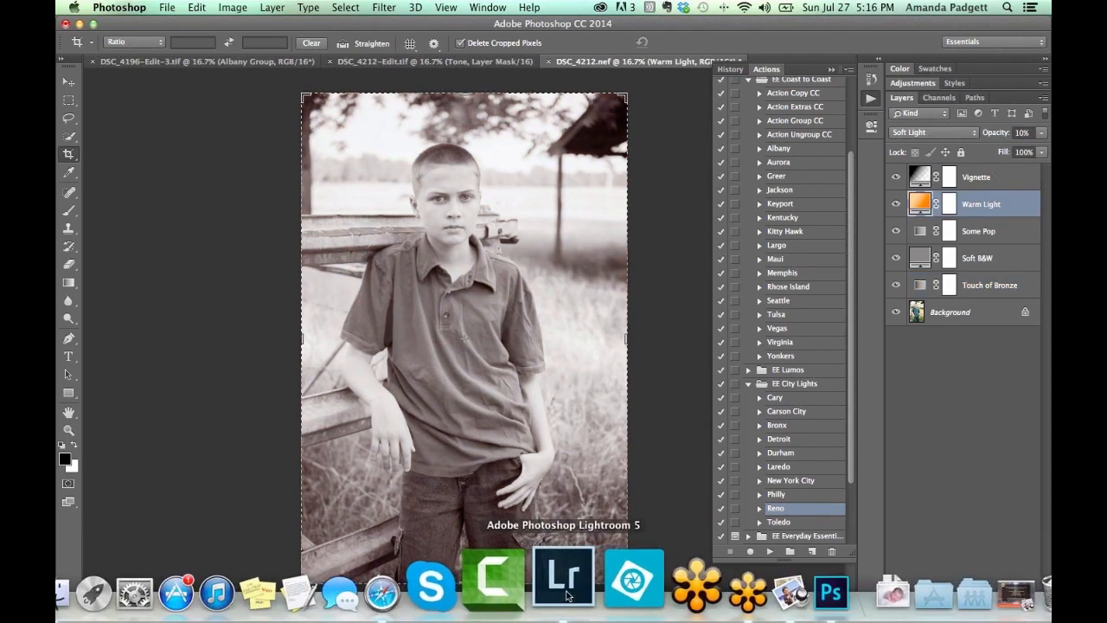
{"action": "left_click", "coordinate": [565, 581]}
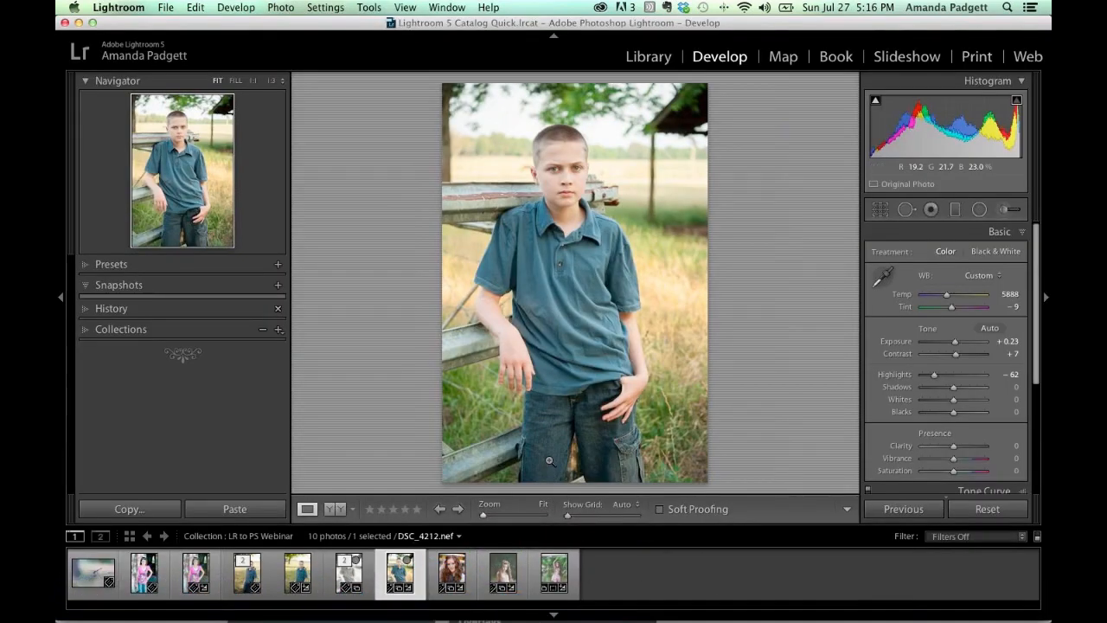
{"action": "mouse_move", "coordinate": [635, 605]}
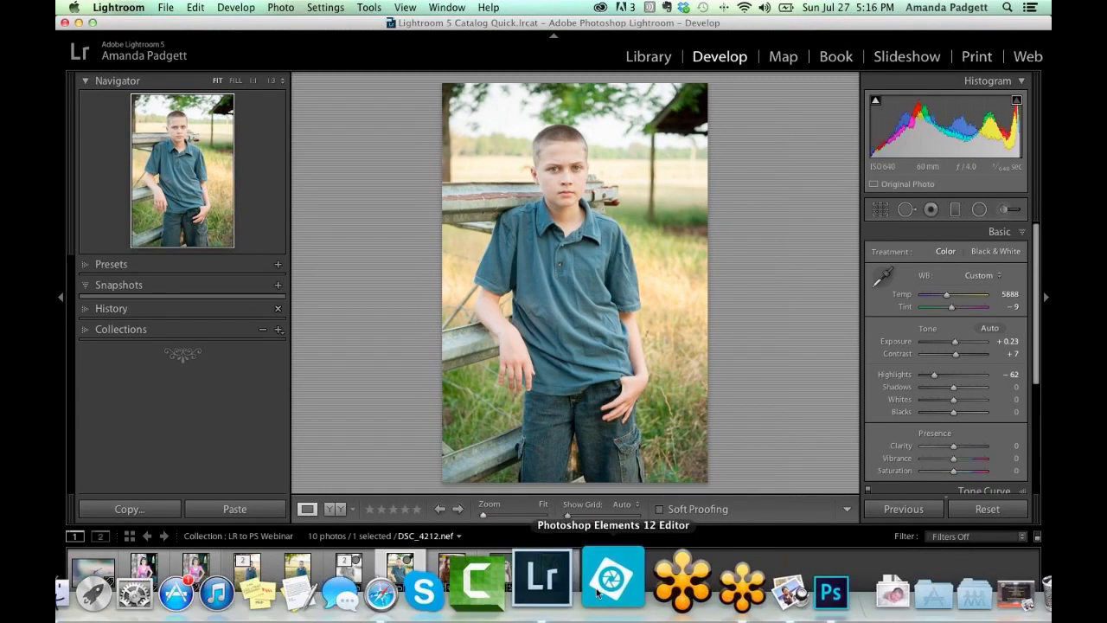
{"action": "left_click", "coordinate": [571, 588]}
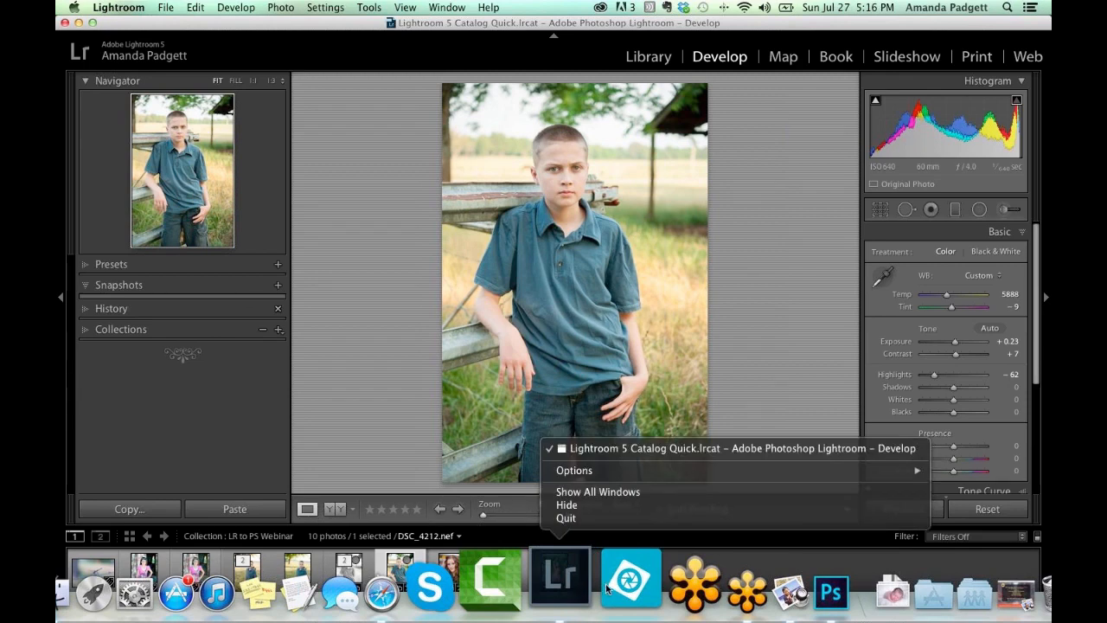
{"action": "left_click", "coordinate": [834, 595]}
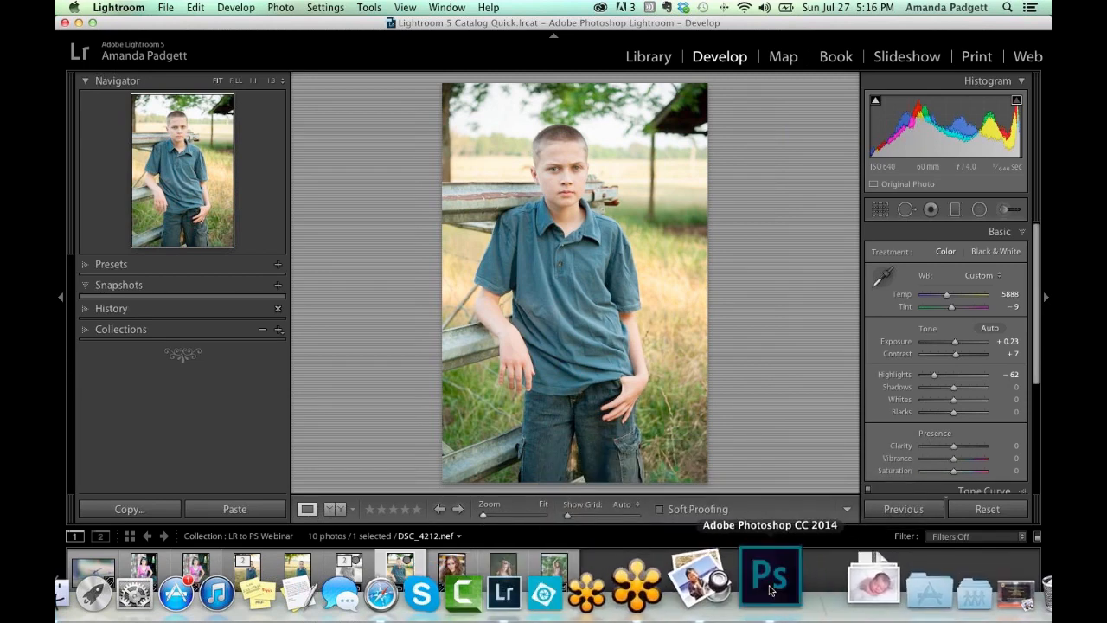
{"action": "left_click", "coordinate": [834, 595]}
Save the Reno edit of DSC_4212.nef and switch to Lightroom.
{"action": "left_click", "coordinate": [171, 7]}
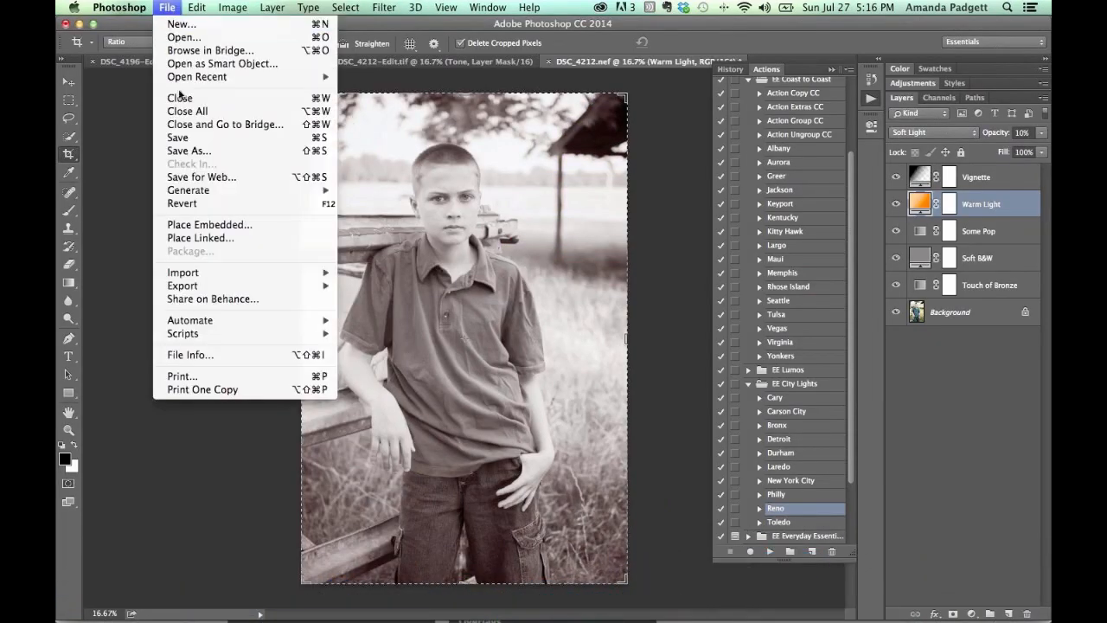
{"action": "left_click", "coordinate": [185, 136]}
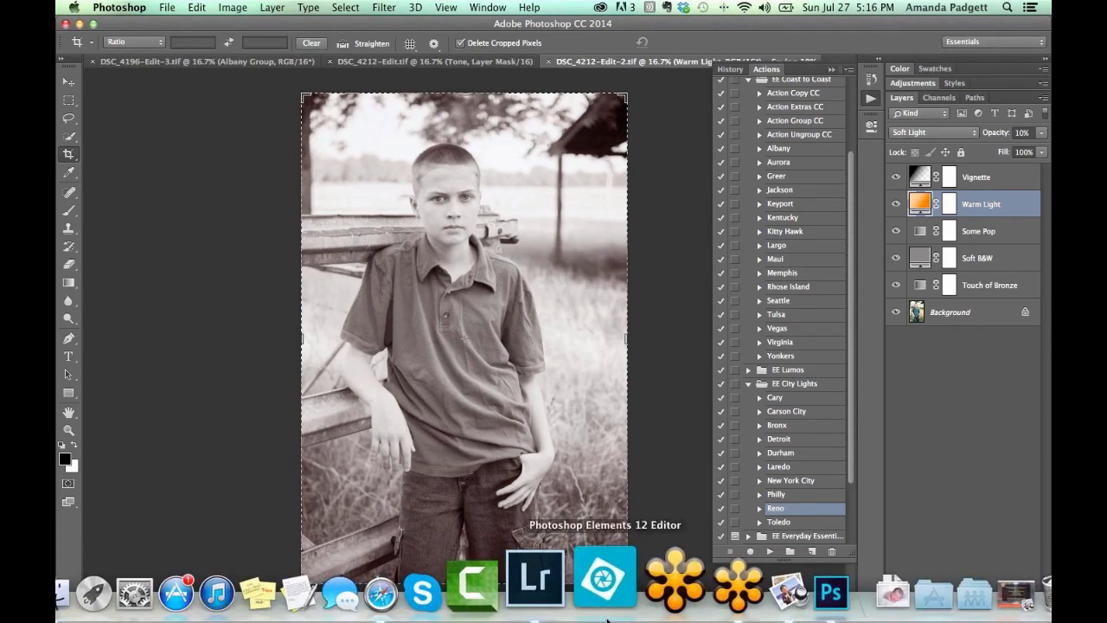
{"action": "left_click", "coordinate": [564, 595]}
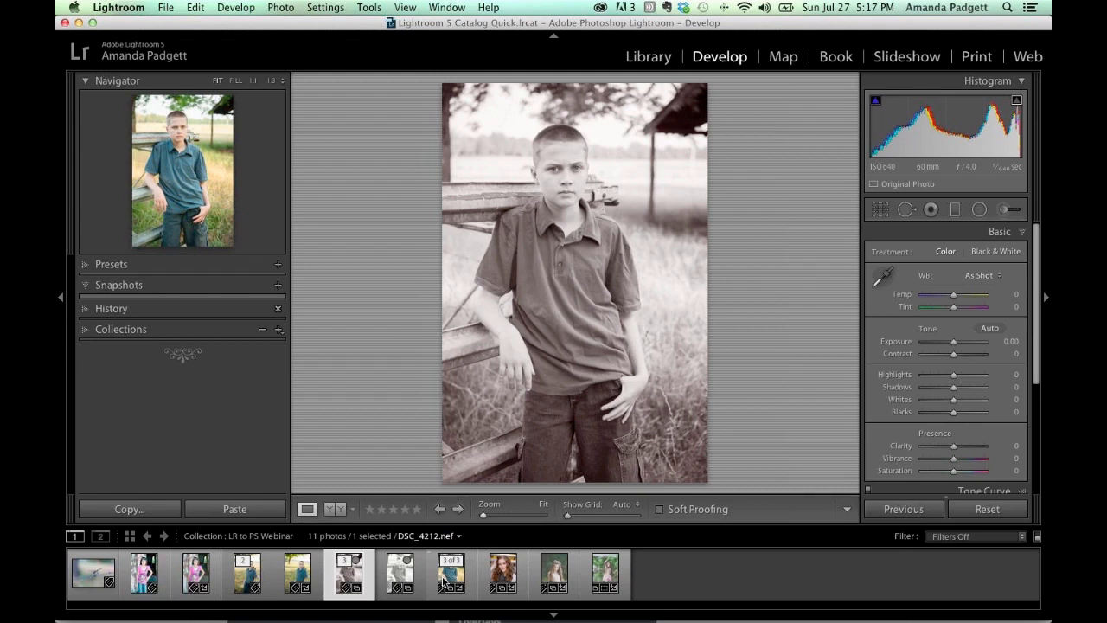
Add a diagonal graduated filter across IMG_8104.cr2 using the 4-5 PP Add Light effect with an amount of 11.
{"action": "left_click", "coordinate": [501, 573]}
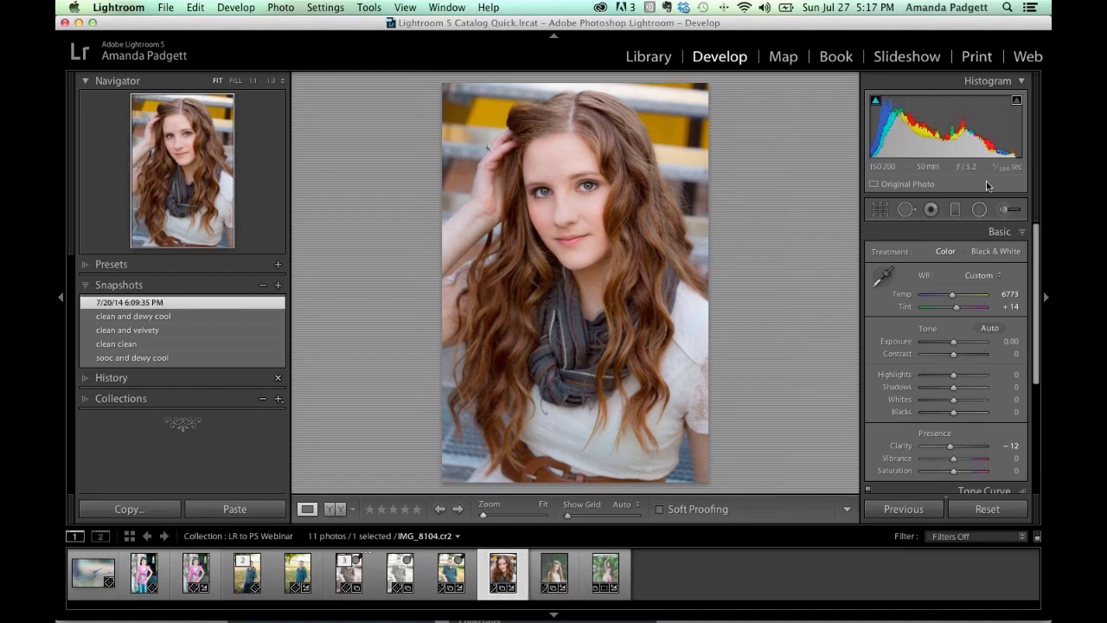
{"action": "left_click", "coordinate": [1007, 210]}
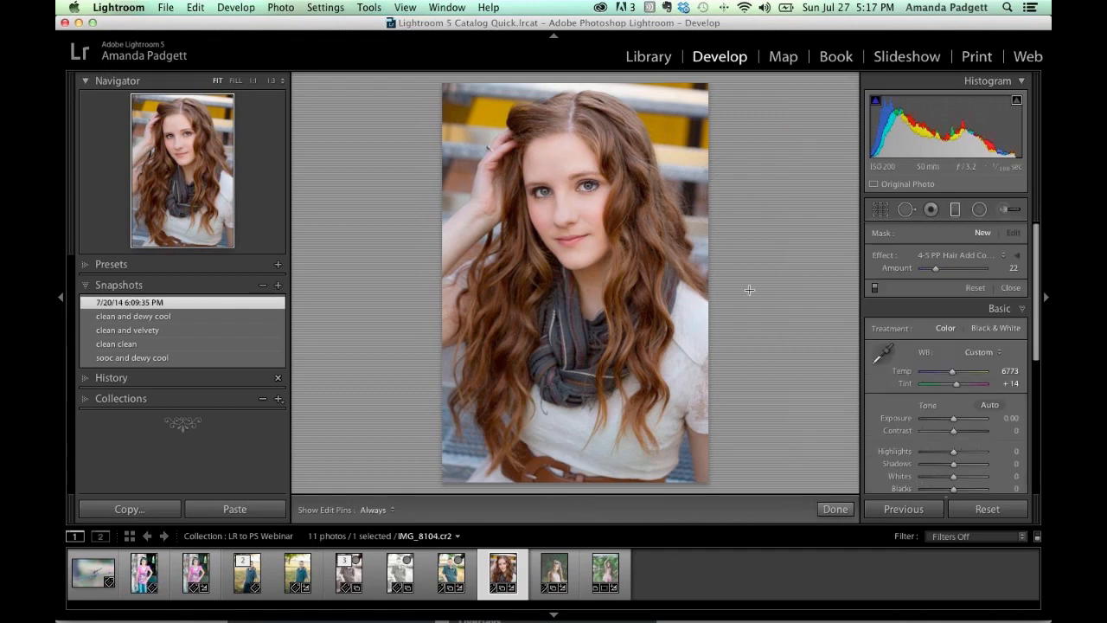
{"action": "left_click", "coordinate": [954, 255]}
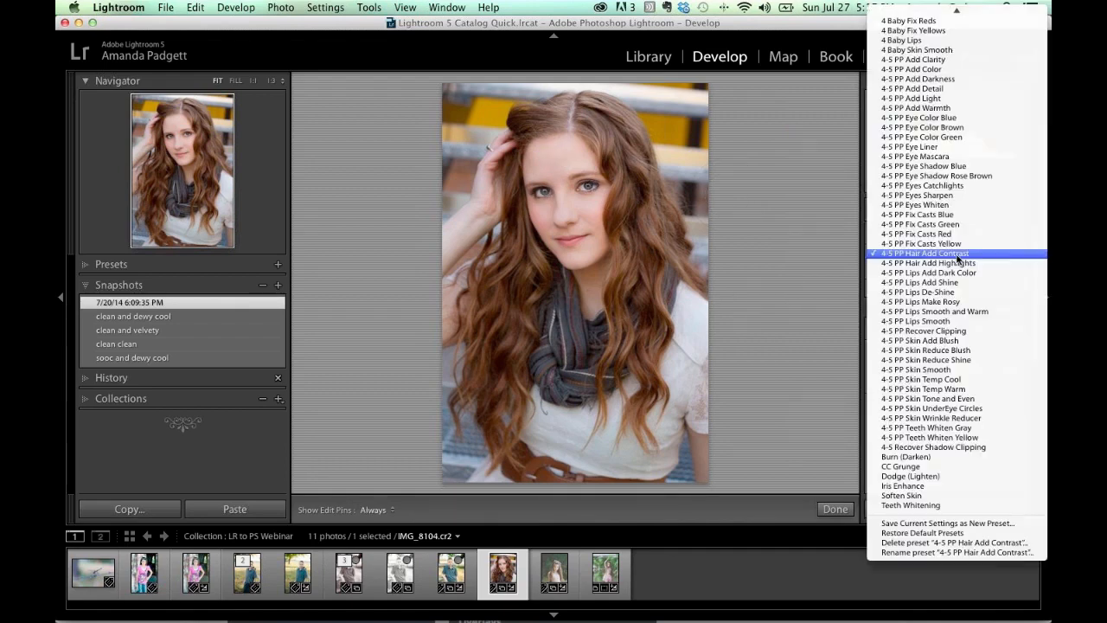
{"action": "left_click", "coordinate": [920, 102]}
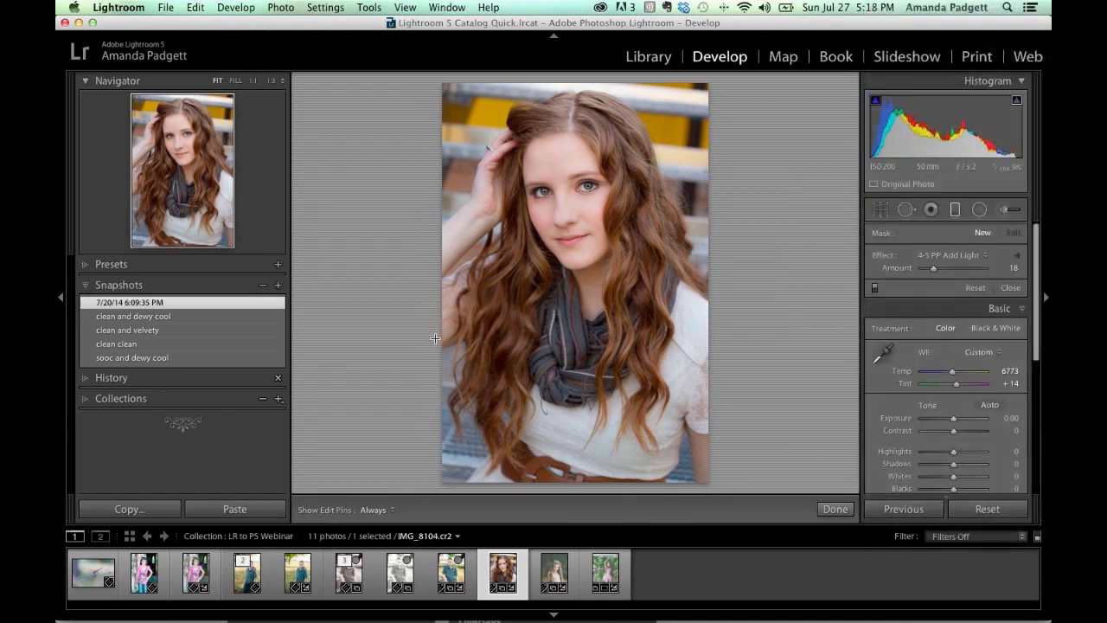
{"action": "left_click_drag", "start_coordinate": [401, 362], "coordinate": [673, 150]}
{"action": "left_click", "coordinate": [932, 270]}
{"action": "left_click_drag", "start_coordinate": [932, 270], "coordinate": [925, 273]}
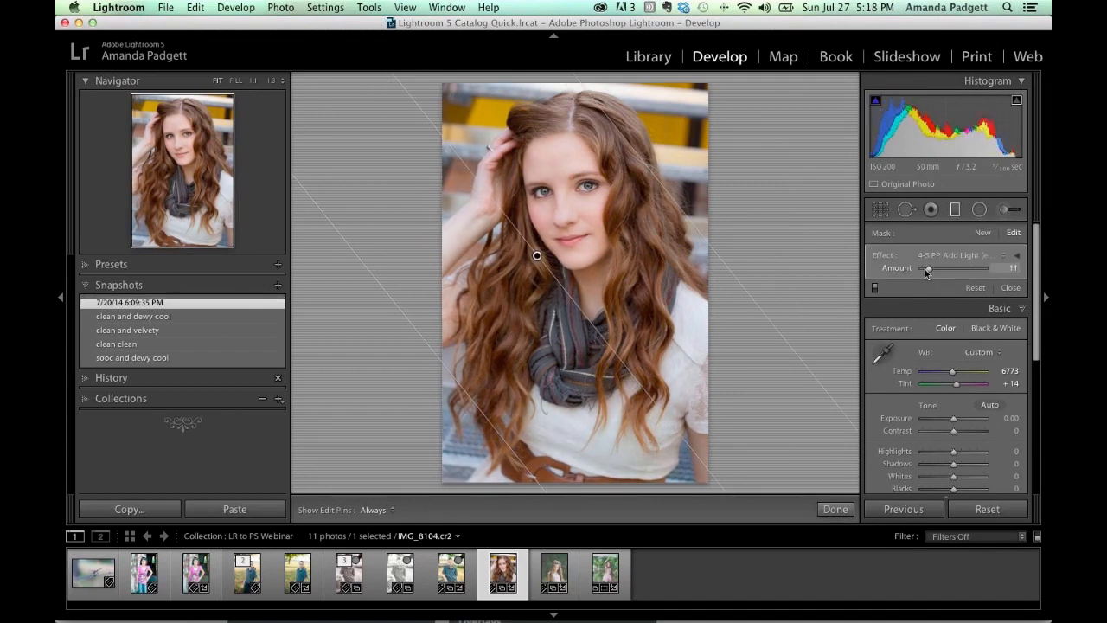
{"action": "left_click", "coordinate": [836, 509]}
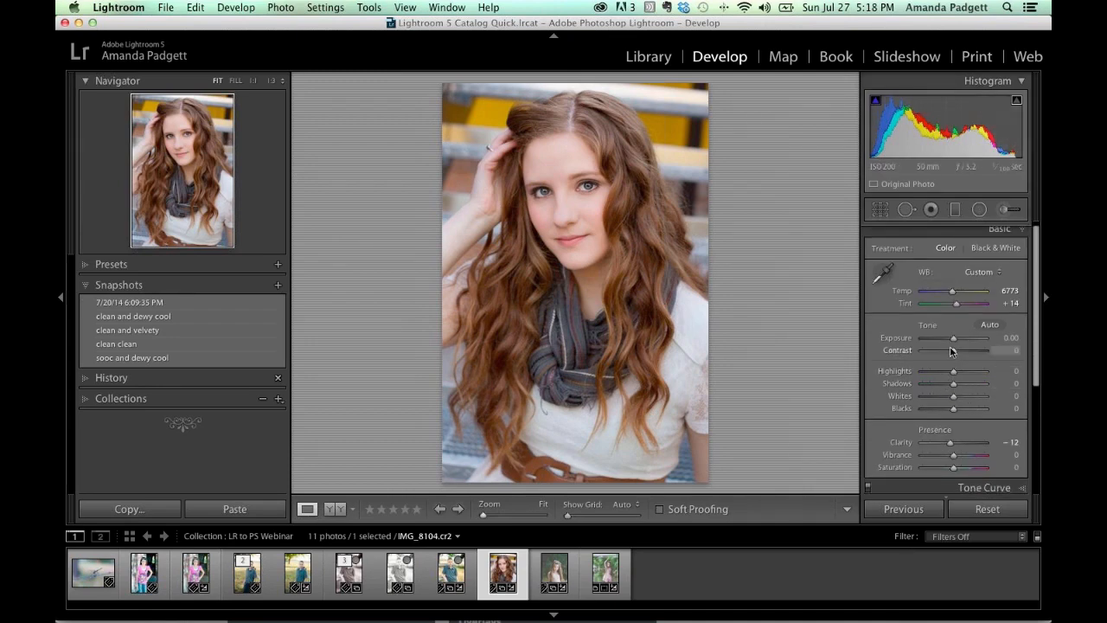
Set the contrast of IMG_8104.cr2 to +15 and its vibrance to +12.
{"action": "left_click_drag", "start_coordinate": [955, 351], "coordinate": [961, 357]}
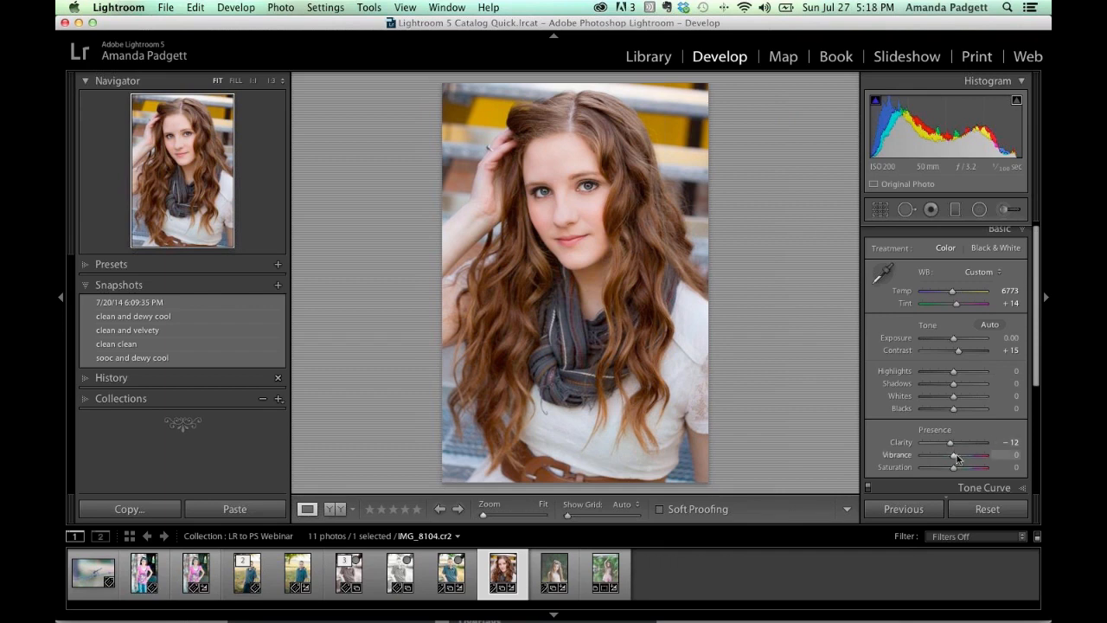
{"action": "left_click_drag", "start_coordinate": [954, 456], "coordinate": [958, 459]}
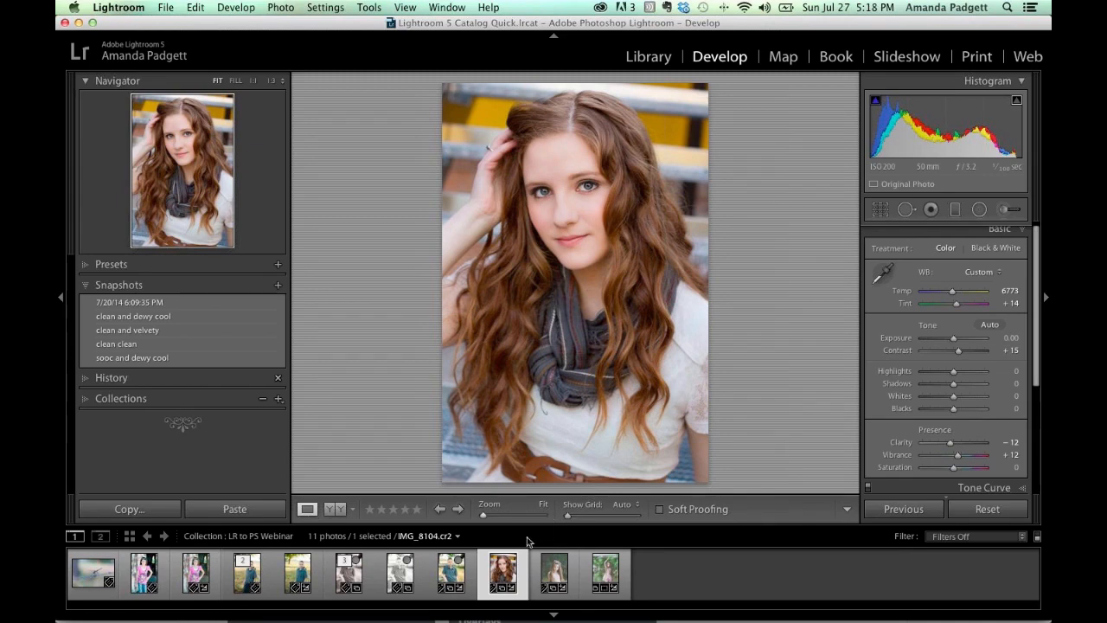
Open IMG_8104.cr2 as a smart object in Photoshop and activate the Hand tool.
{"action": "right_click", "coordinate": [521, 364]}
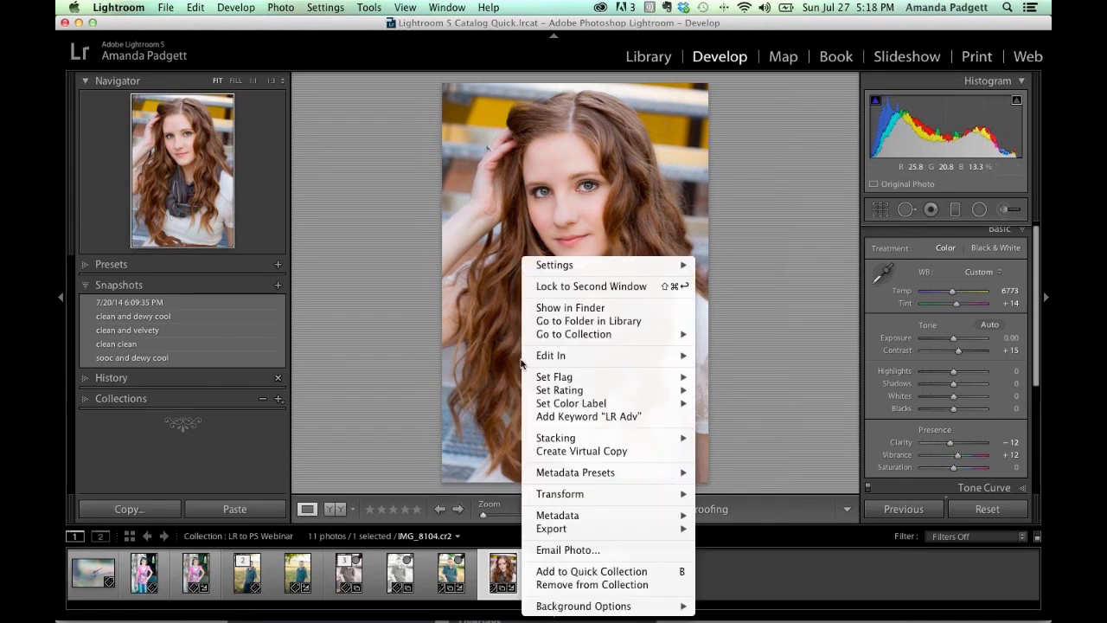
{"action": "mouse_move", "coordinate": [531, 364]}
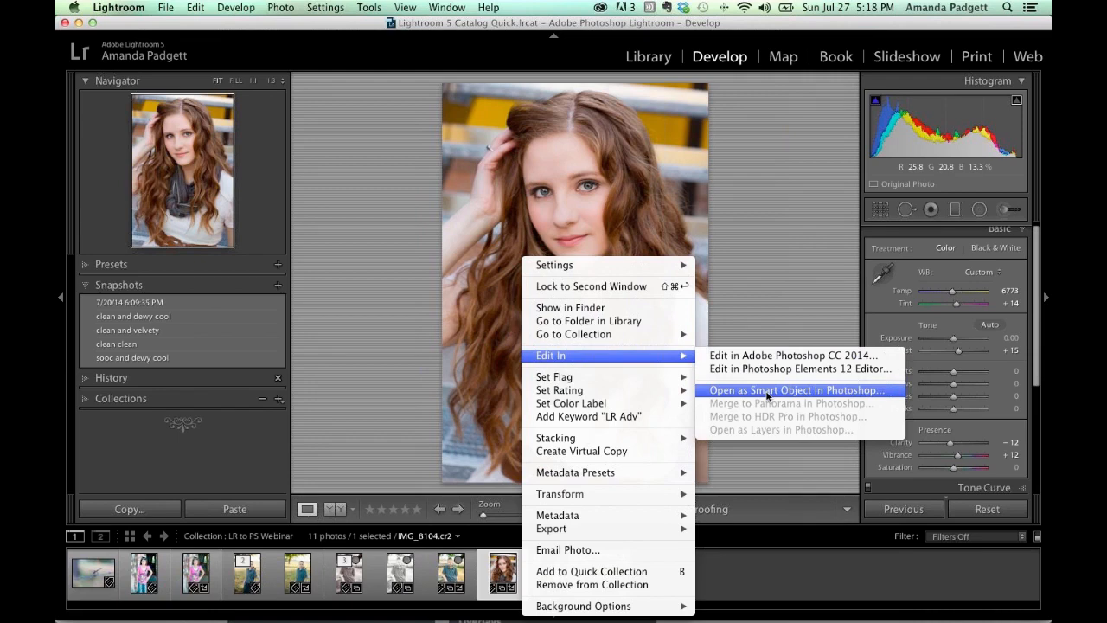
{"action": "left_click", "coordinate": [768, 394]}
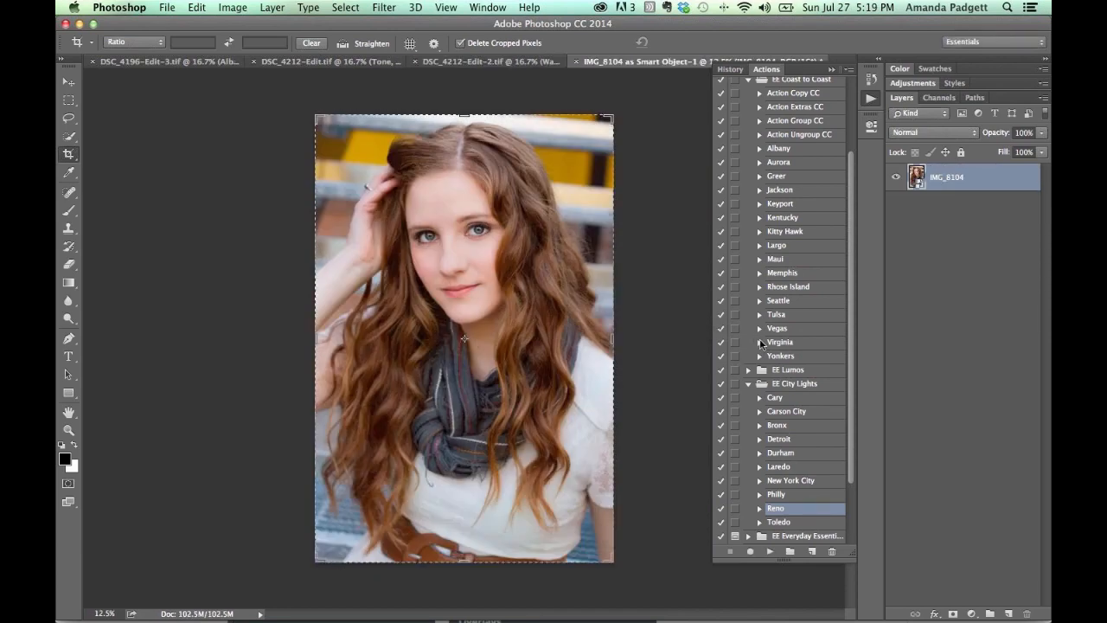
{"action": "key", "text": "h"}
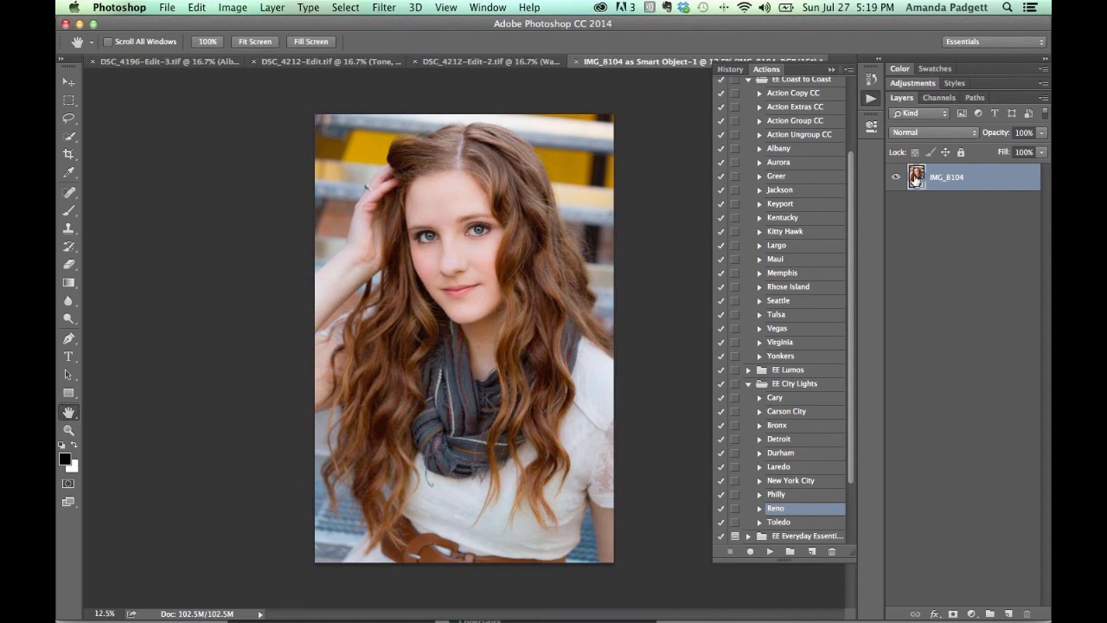
Open the IMG_8104 smart object in Camera Raw and examine its adjustment brush pins.
{"action": "double_click", "coordinate": [915, 178]}
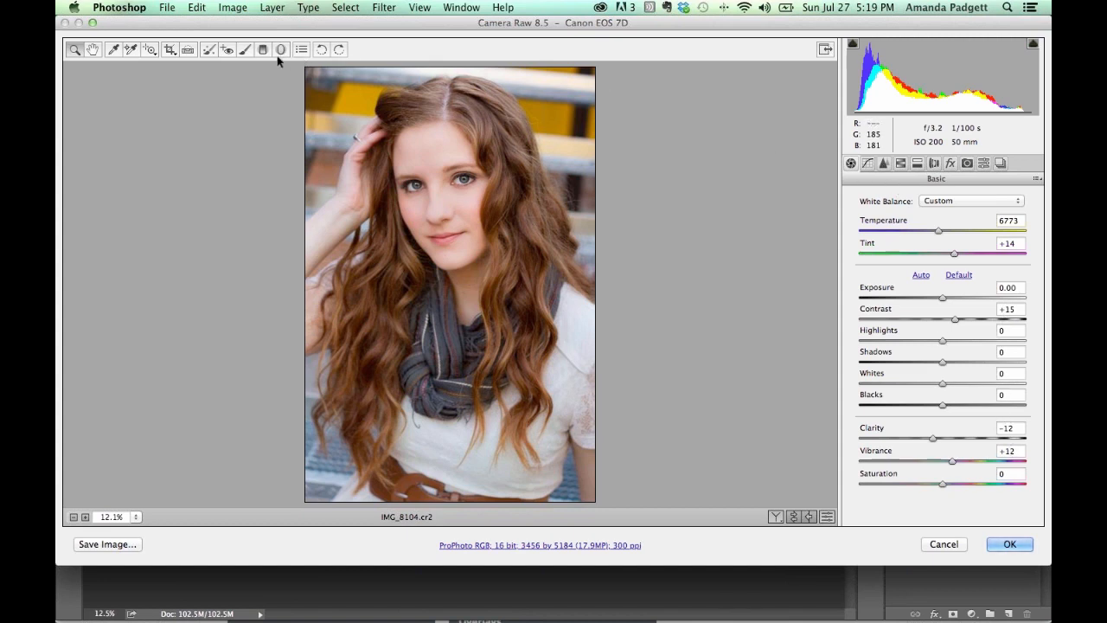
{"action": "left_click", "coordinate": [246, 50]}
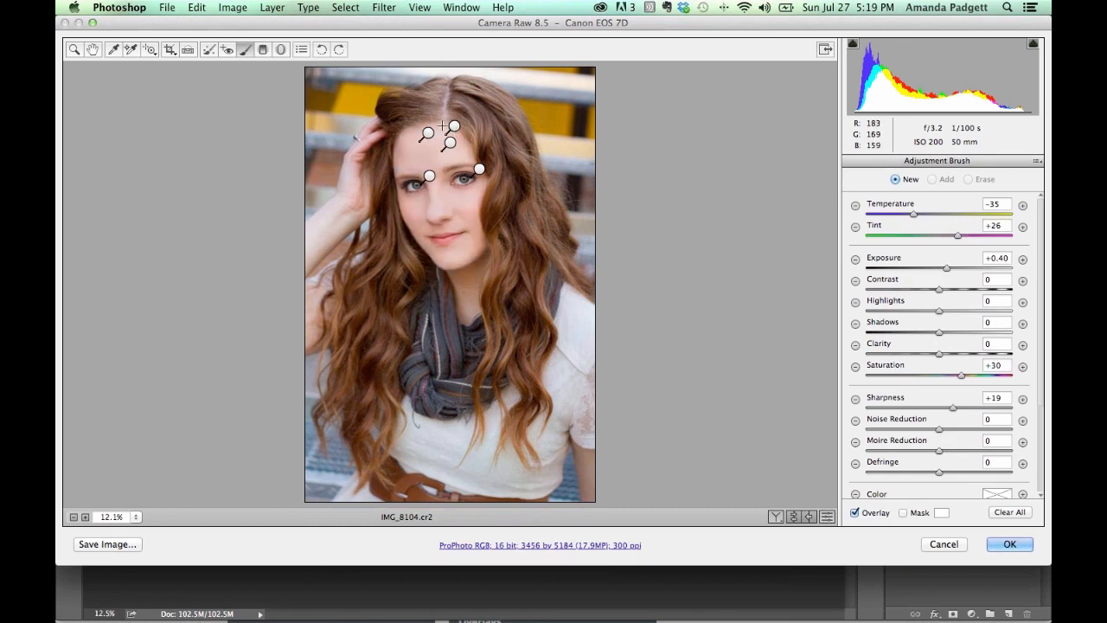
{"action": "mouse_move", "coordinate": [428, 134]}
Shorten the existing graduated filter so its upper end sits on the face below the eye, and apply the Camera Raw changes.
{"action": "left_click", "coordinate": [264, 50]}
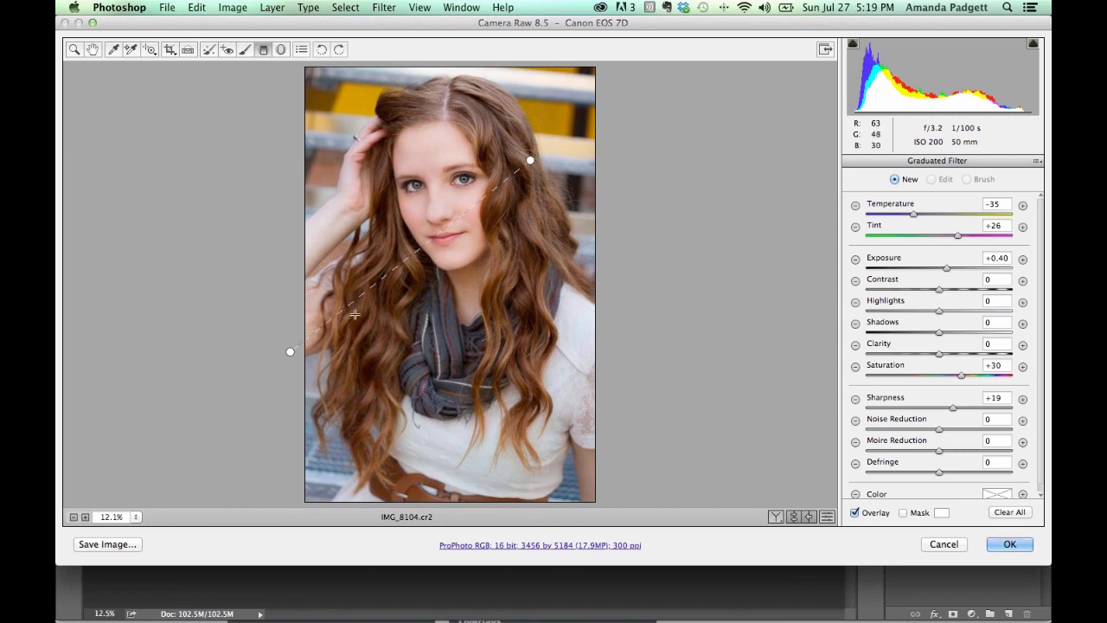
{"action": "left_click", "coordinate": [530, 161]}
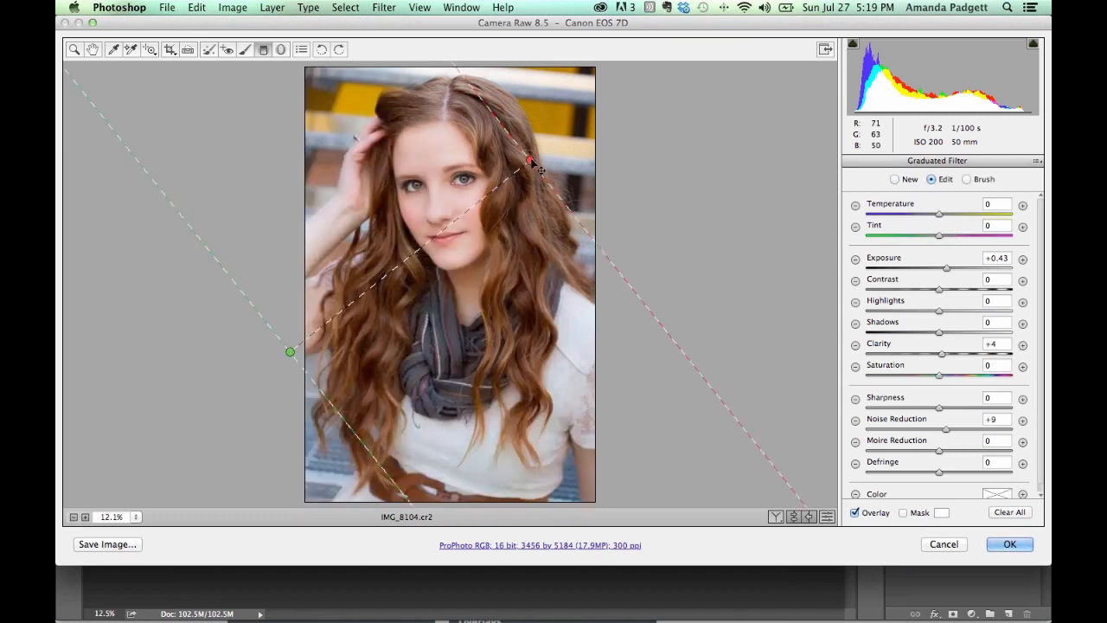
{"action": "left_click_drag", "start_coordinate": [536, 167], "coordinate": [472, 197]}
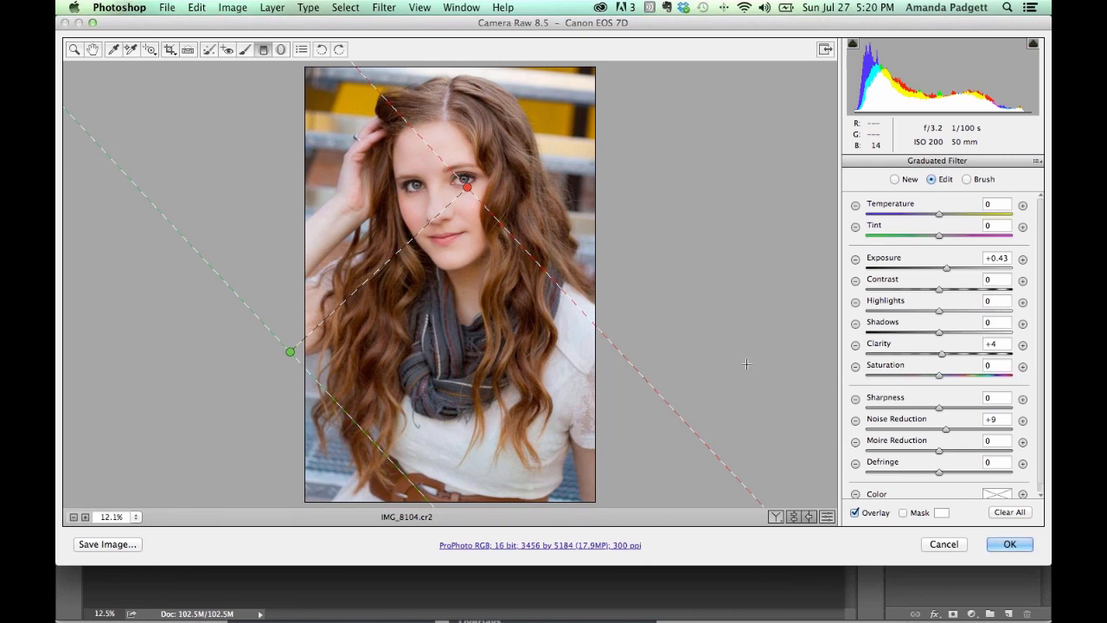
{"action": "left_click", "coordinate": [1009, 545]}
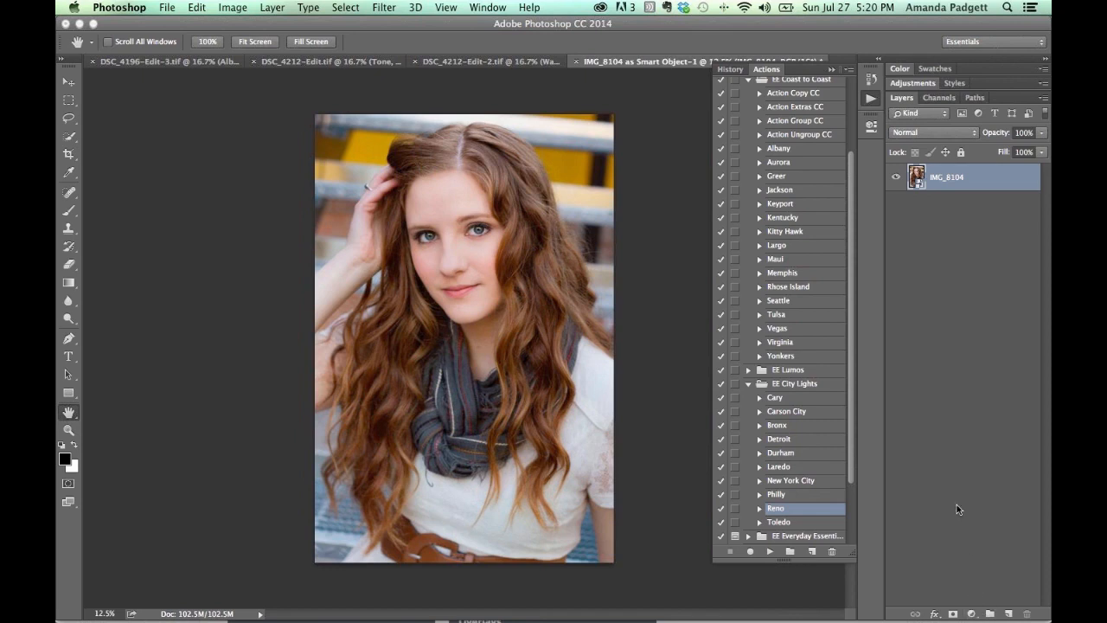
Run the Toledo action on IMG_8104 and set the opacity to 58% for Matte and 57% for Touch of color.
{"action": "left_click", "coordinate": [787, 523]}
{"action": "left_click", "coordinate": [770, 551]}
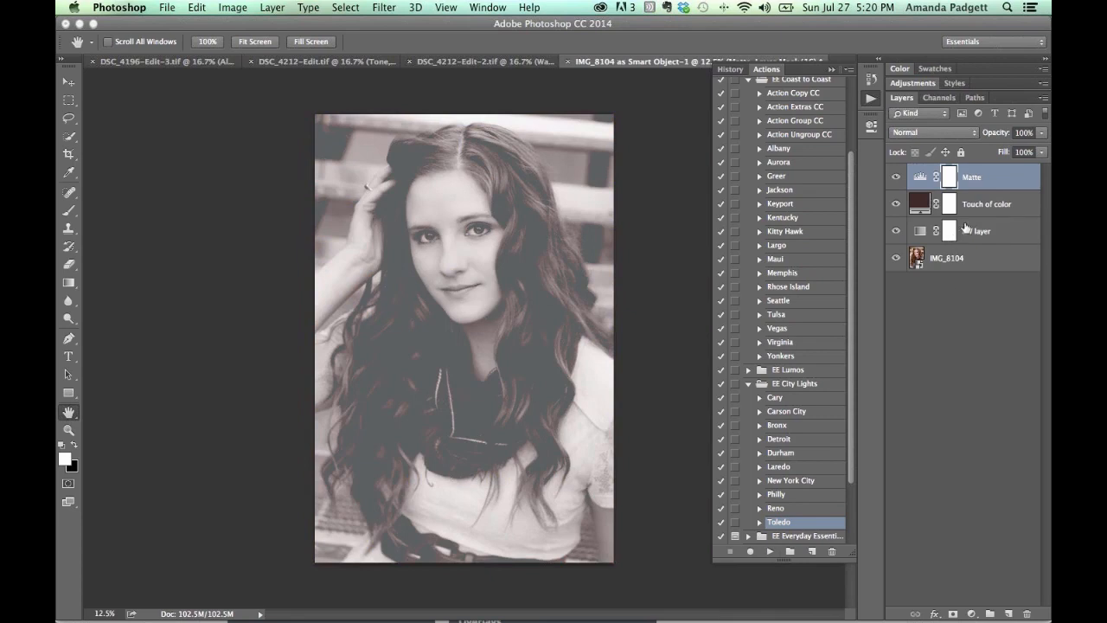
{"action": "mouse_move", "coordinate": [996, 138]}
{"action": "left_mouse_down"}
{"action": "mouse_move", "coordinate": [968, 142]}
{"action": "mouse_move", "coordinate": [969, 154]}
{"action": "mouse_move", "coordinate": [987, 136]}
{"action": "left_mouse_up"}
{"action": "left_click", "coordinate": [978, 205]}
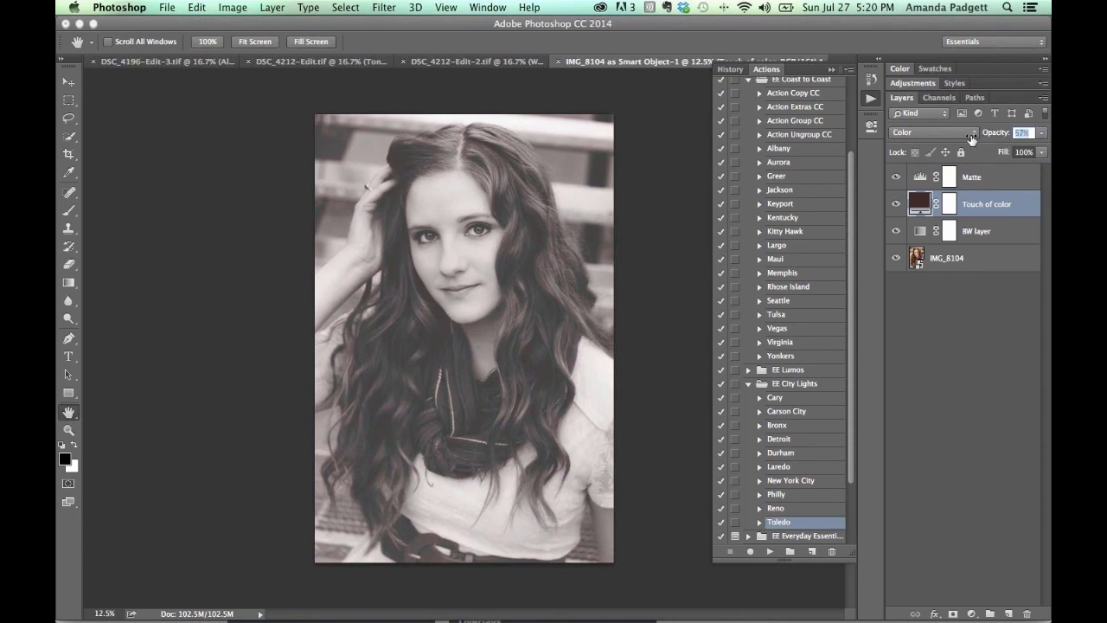
{"action": "left_click", "coordinate": [977, 177]}
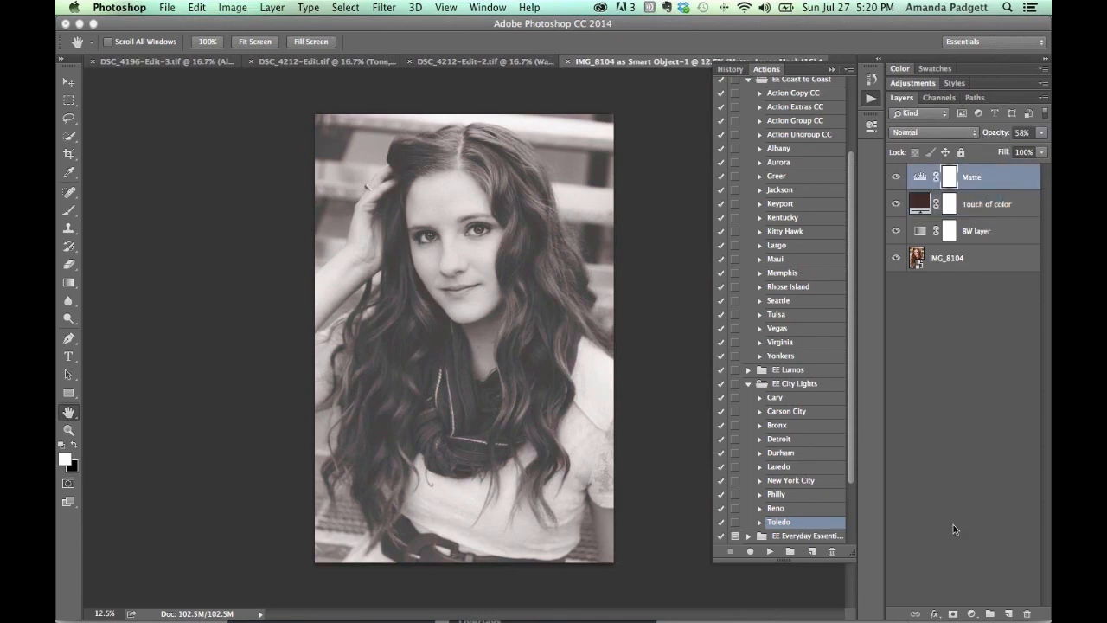
Reopen the IMG_8104 smart object in Camera Raw, set its Exposure to +0.50 and apply the change.
{"action": "left_click", "coordinate": [972, 613]}
{"action": "left_click", "coordinate": [930, 338]}
{"action": "double_click", "coordinate": [918, 258]}
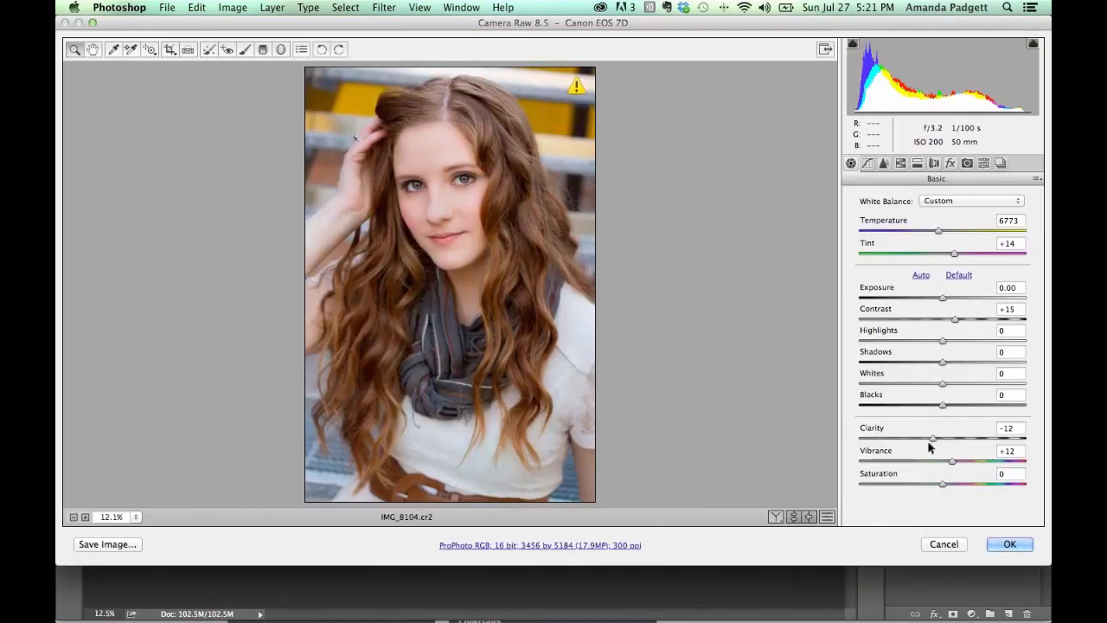
{"action": "left_click_drag", "start_coordinate": [943, 300], "coordinate": [951, 301]}
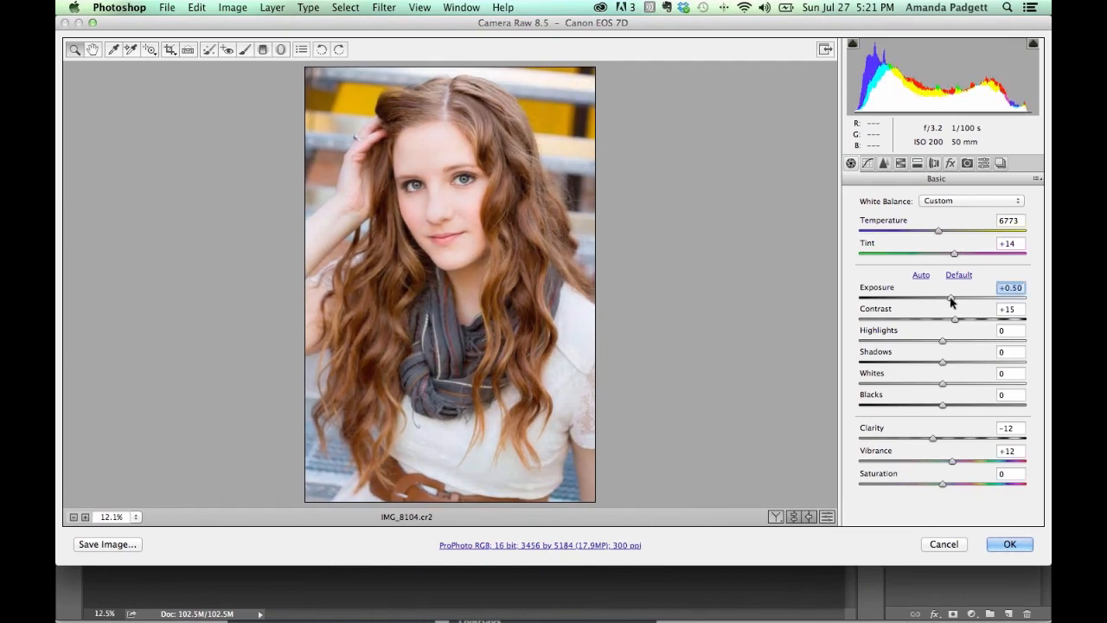
{"action": "left_click", "coordinate": [1010, 544]}
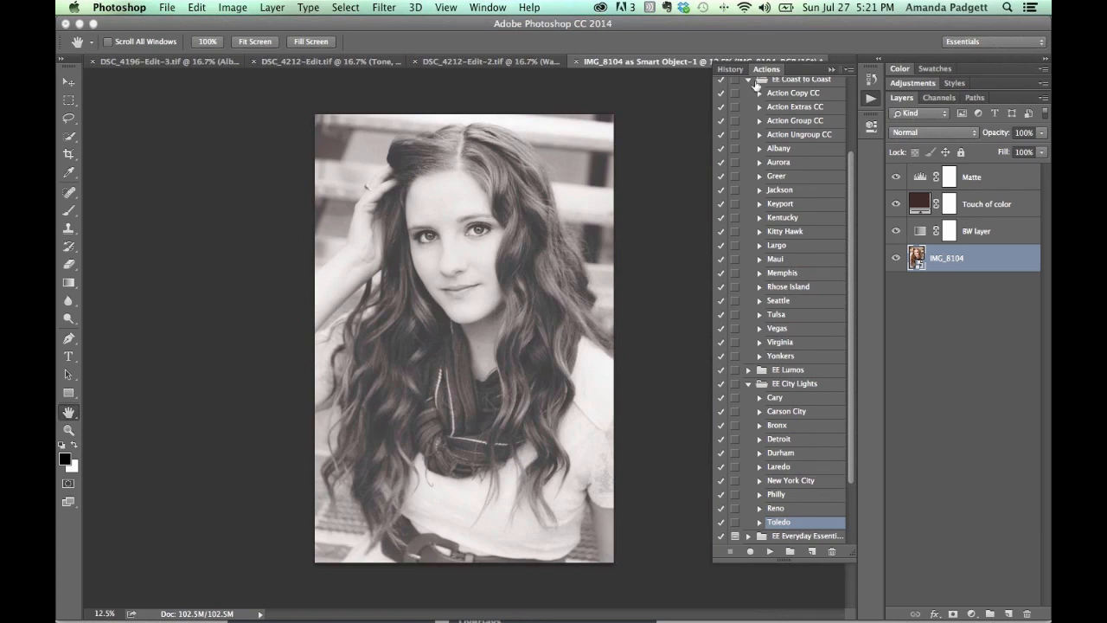
Compare the image before and after the exposure edit by switching between its last two history states.
{"action": "left_click", "coordinate": [730, 69]}
{"action": "left_click", "coordinate": [791, 350]}
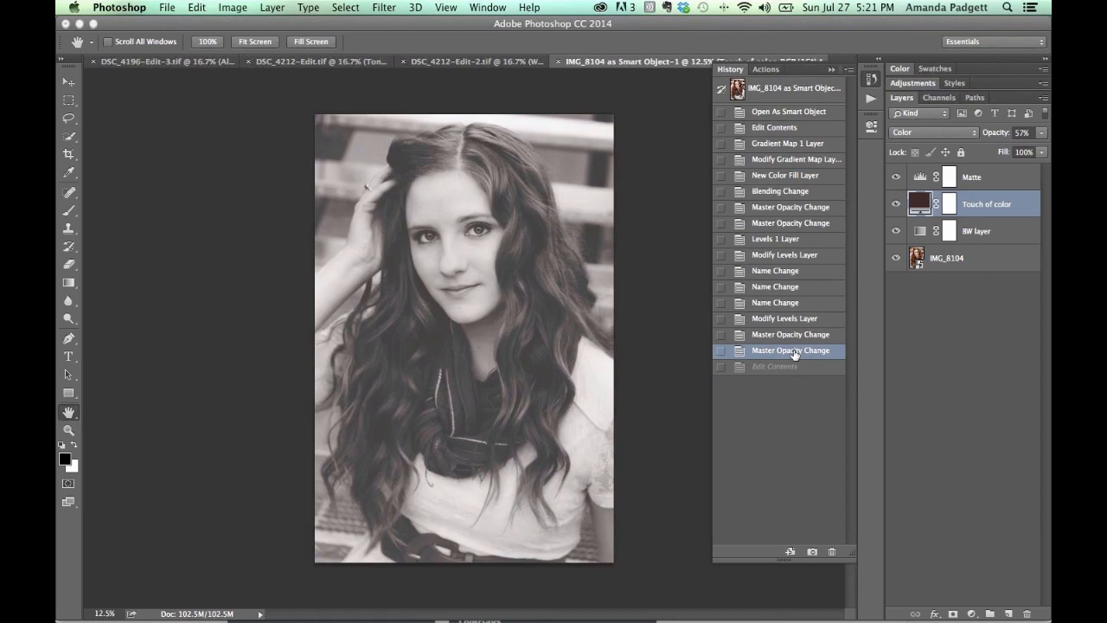
{"action": "left_click", "coordinate": [789, 367]}
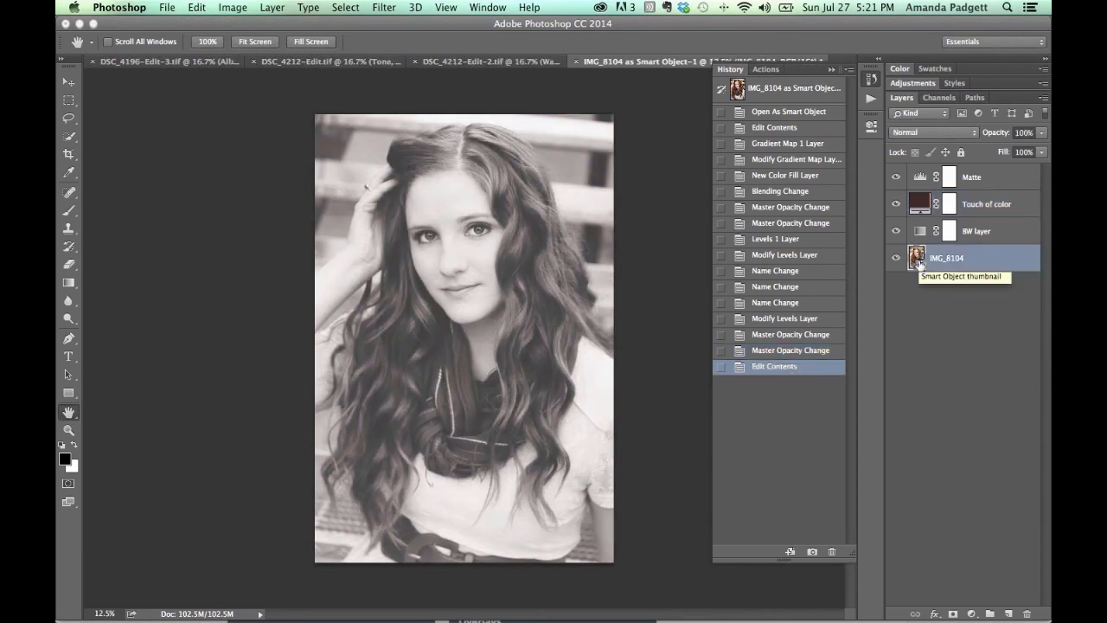
Place Worn Linen.jpg from Dropbox's PD Work Retro Revival textures folder as an embedded layer above Matte.
{"action": "left_click", "coordinate": [988, 184]}
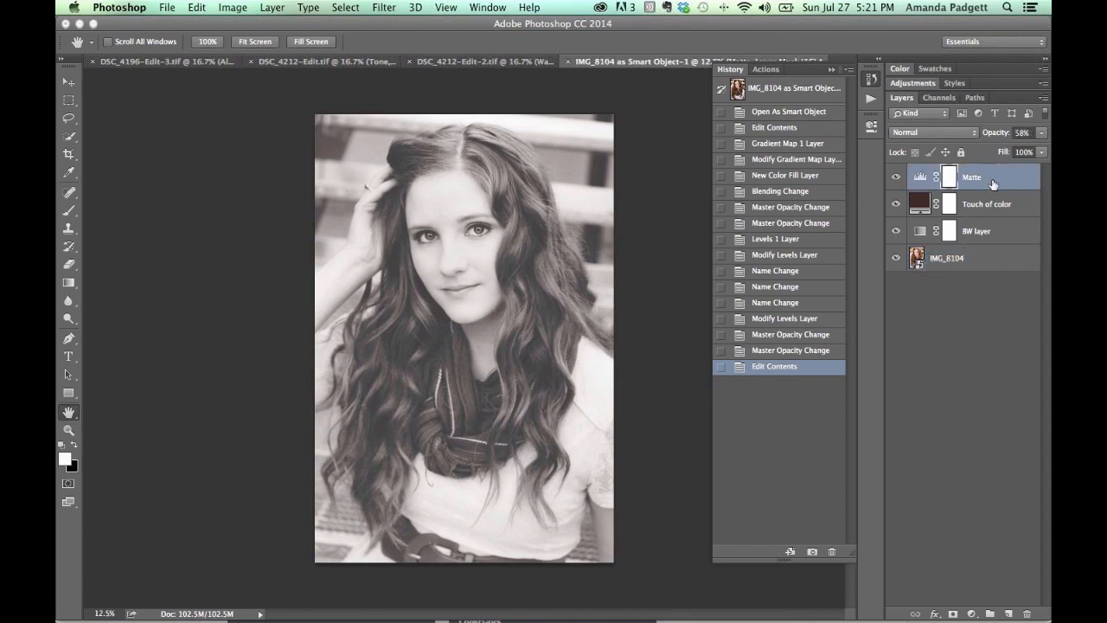
{"action": "left_click", "coordinate": [167, 7]}
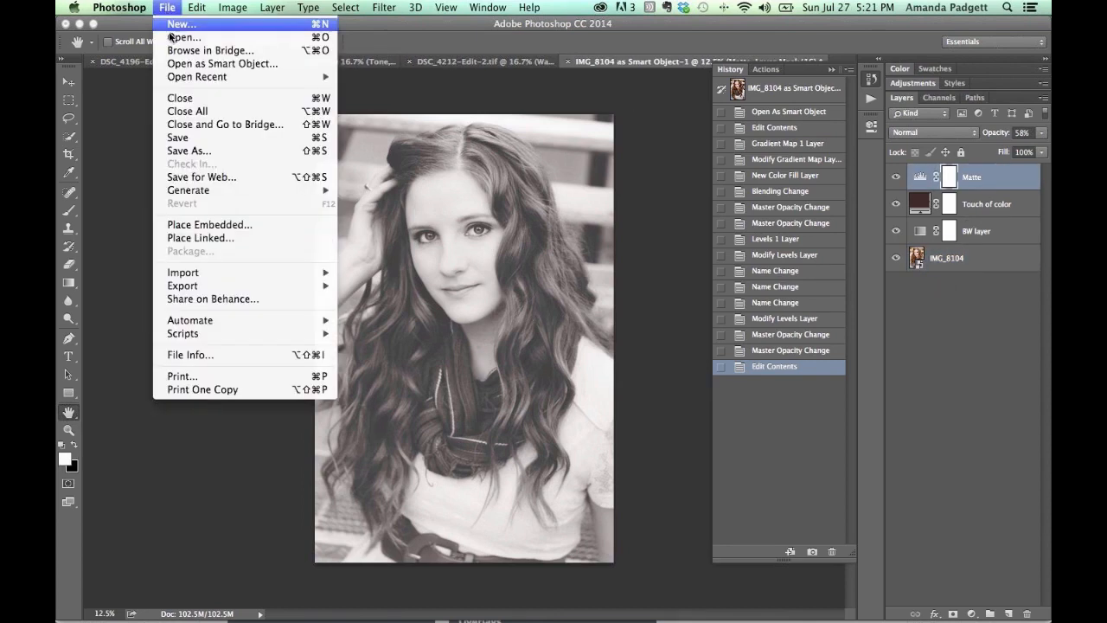
{"action": "left_click", "coordinate": [197, 227]}
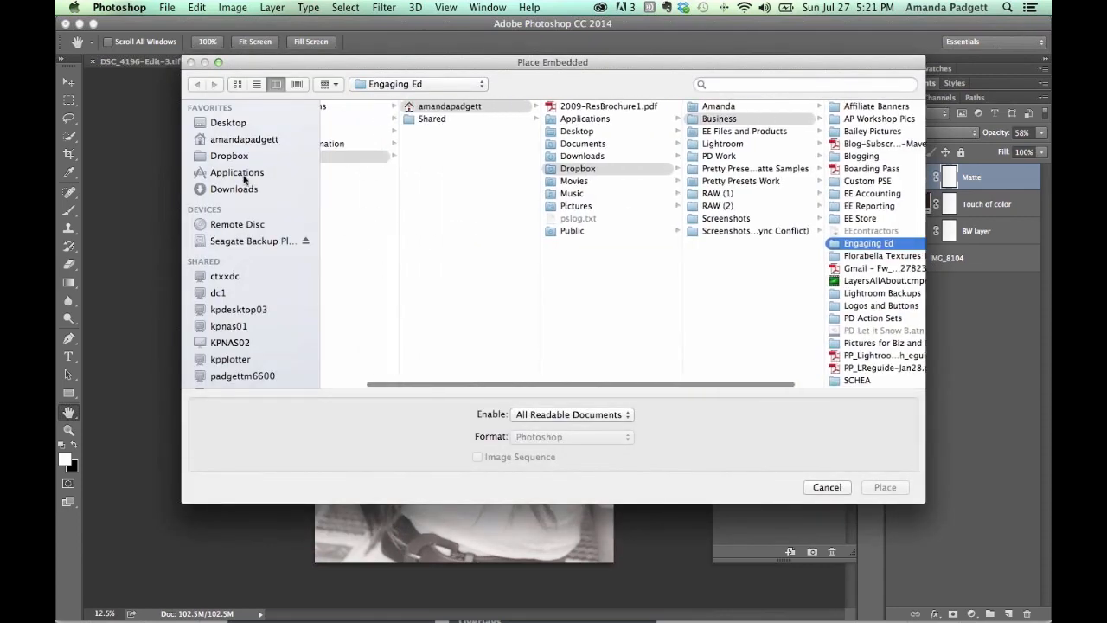
{"action": "left_click", "coordinate": [243, 159]}
{"action": "left_click", "coordinate": [360, 158]}
{"action": "left_click", "coordinate": [512, 144]}
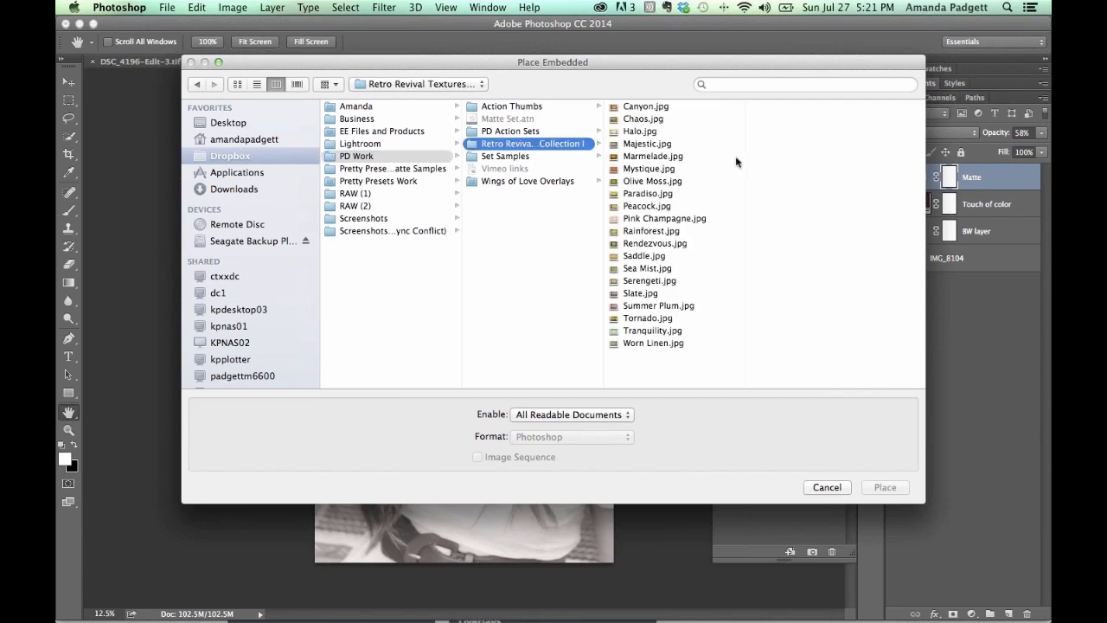
{"action": "left_click", "coordinate": [664, 344]}
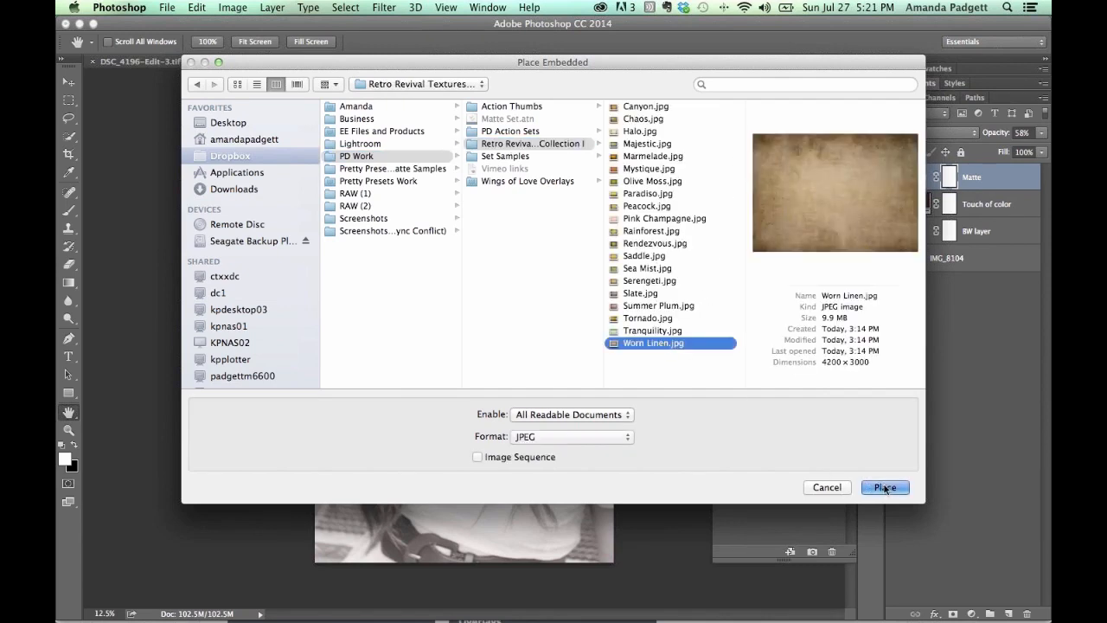
{"action": "key", "text": "Return"}
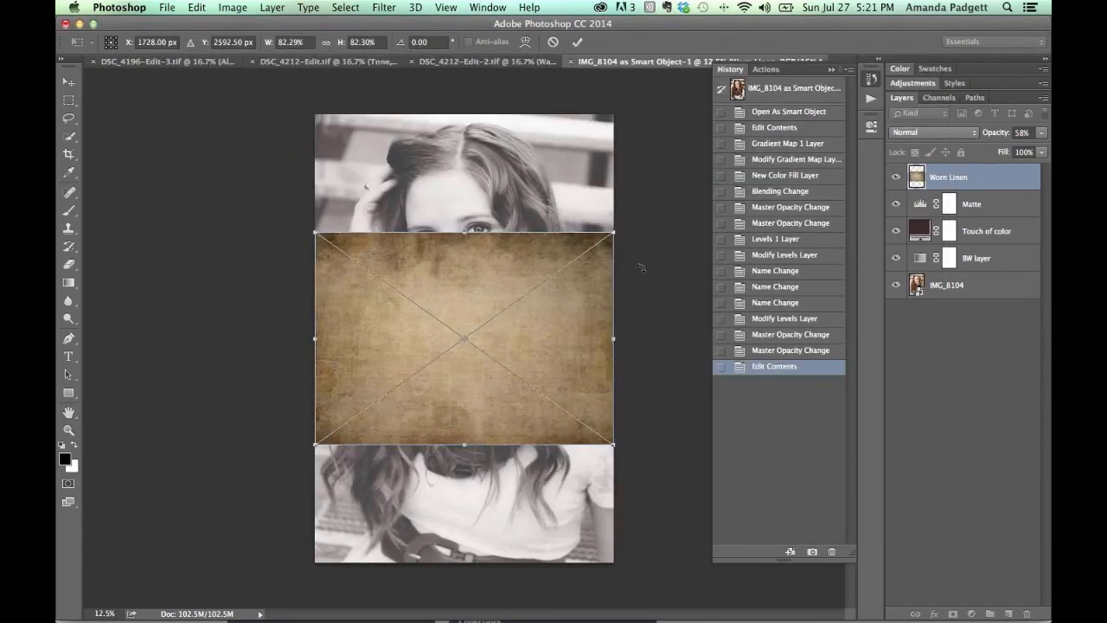
Stretch the Worn Linen texture vertically to the upper and lower canvas edges and commit the placement.
{"action": "left_click_drag", "start_coordinate": [460, 231], "coordinate": [465, 114]}
{"action": "left_click_drag", "start_coordinate": [465, 443], "coordinate": [466, 562]}
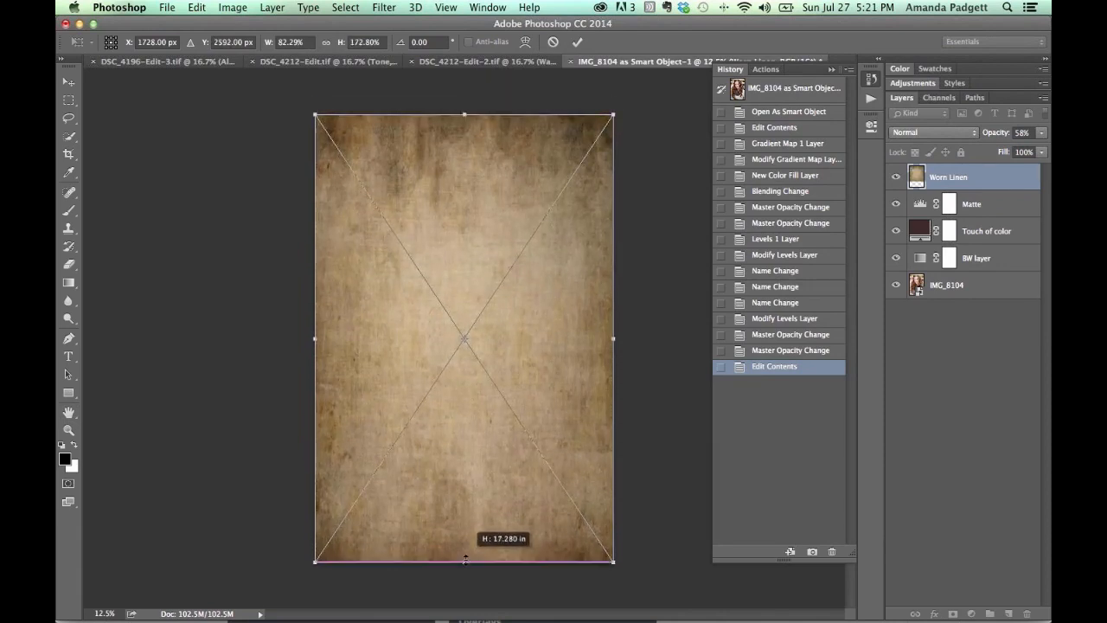
{"action": "left_click", "coordinate": [578, 42]}
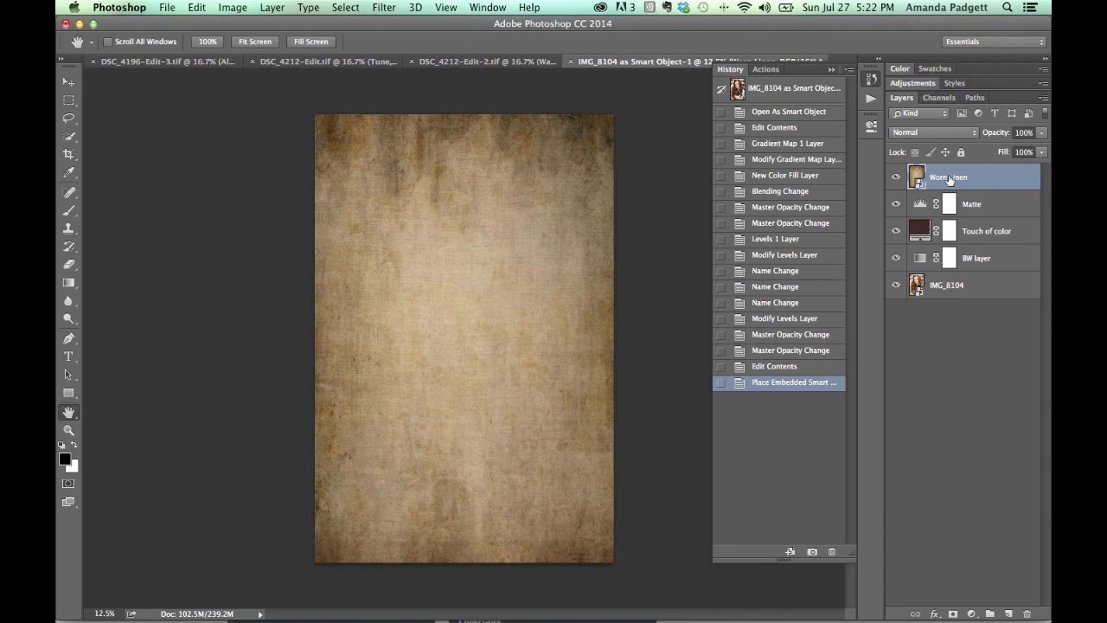
Set the Worn Linen layer's blend mode to Overlay and its opacity to 52%.
{"action": "left_click", "coordinate": [945, 135]}
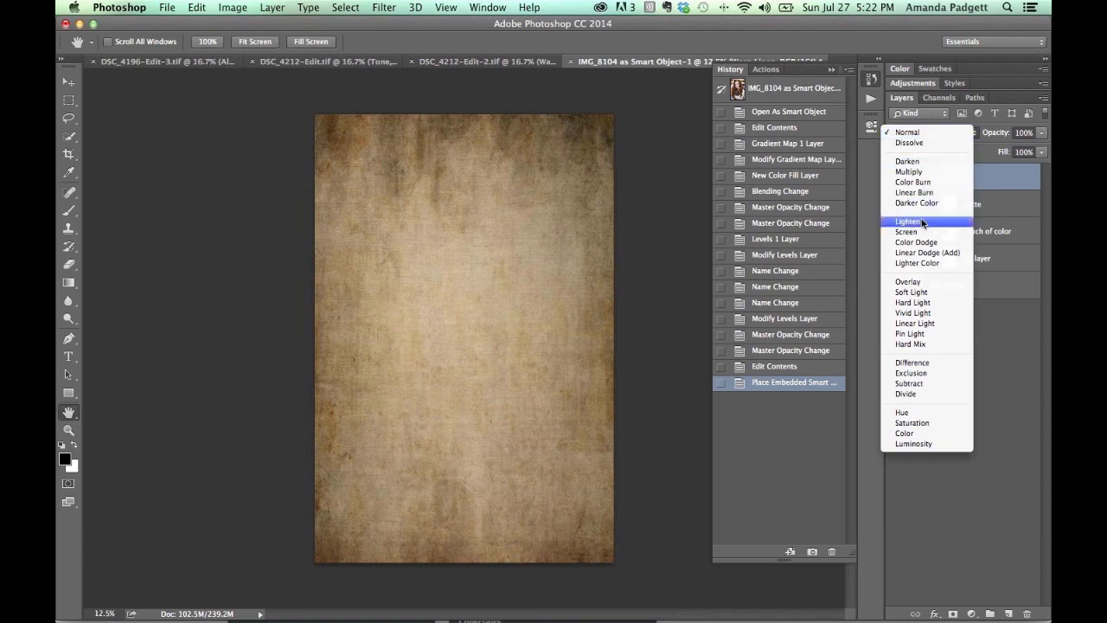
{"action": "left_click", "coordinate": [916, 282]}
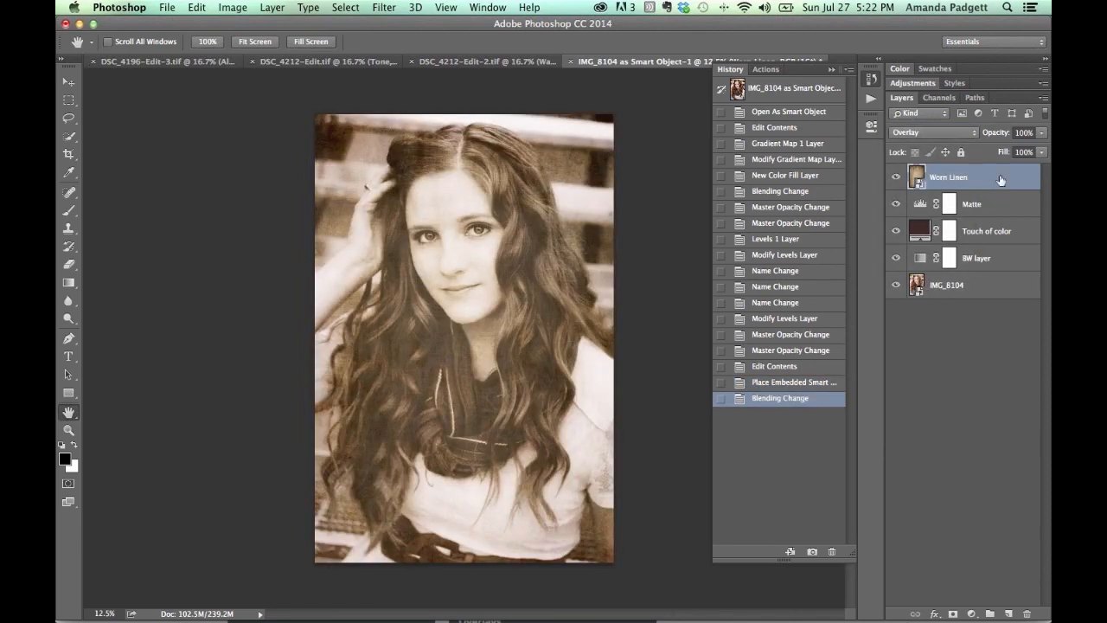
{"action": "left_click", "coordinate": [1041, 133]}
{"action": "left_click_drag", "start_coordinate": [1018, 151], "coordinate": [1011, 149]}
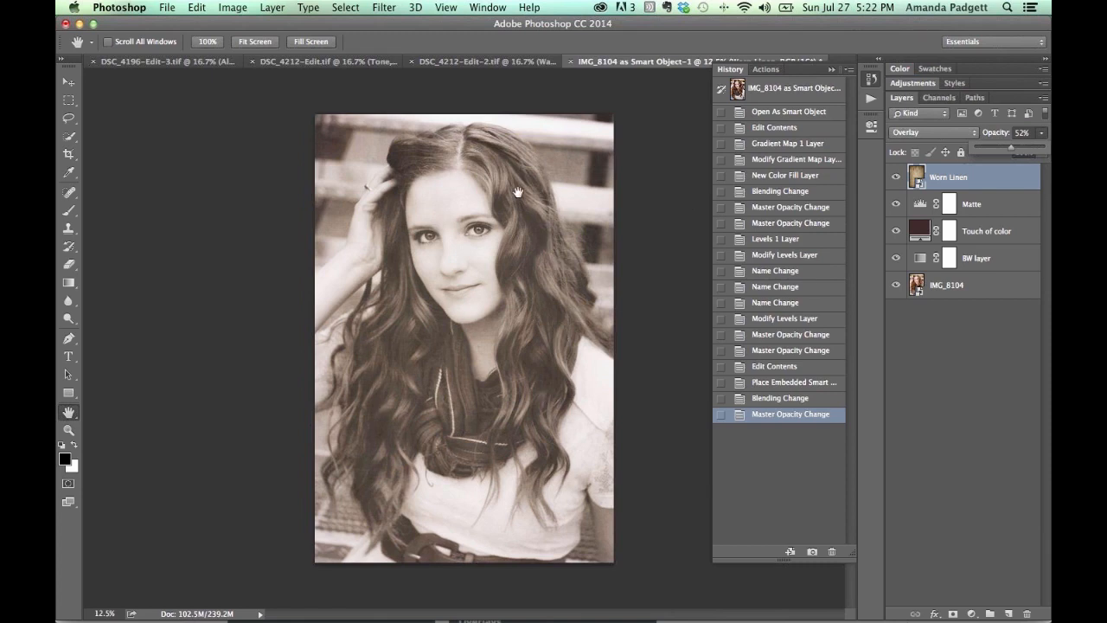
Inspect the texture over the face up close and rasterize the Worn Linen layer.
{"action": "key", "text": "super+equal"}
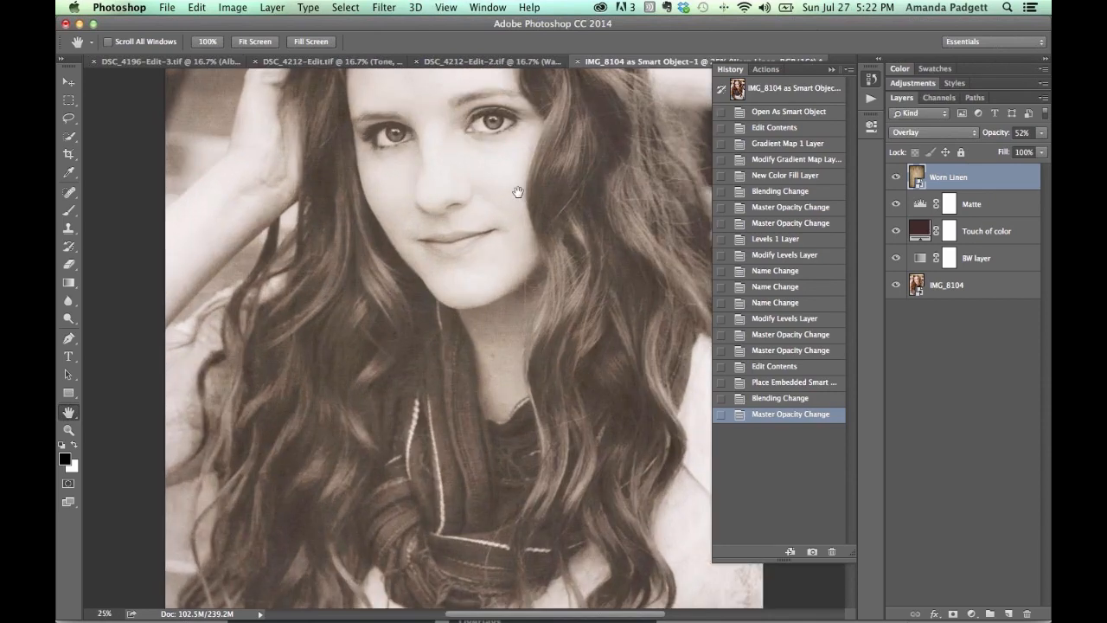
{"action": "scroll", "coordinate": [539, 217], "scroll_direction": "up", "scroll_amount": 5}
{"action": "scroll", "coordinate": [539, 217], "scroll_direction": "right", "scroll_amount": 2}
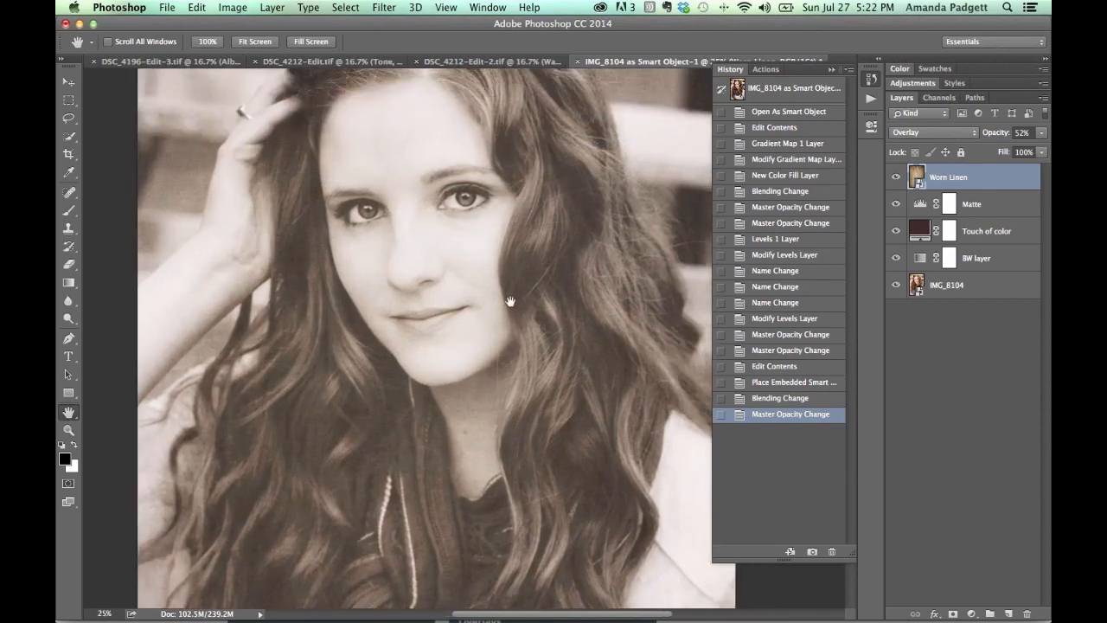
{"action": "right_click", "coordinate": [942, 179]}
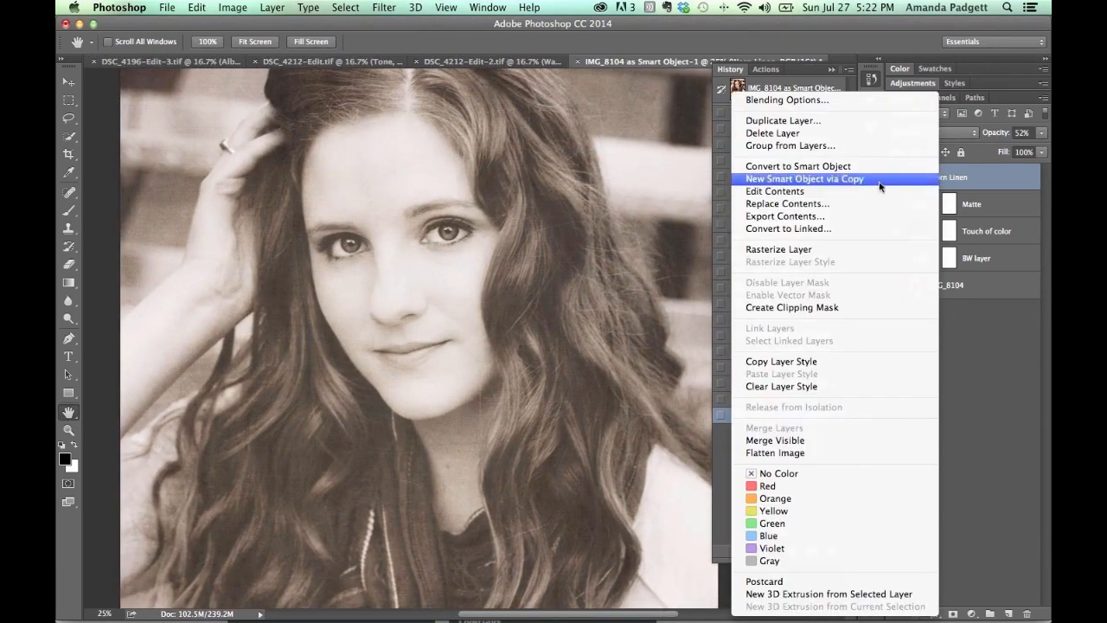
{"action": "left_click", "coordinate": [778, 250]}
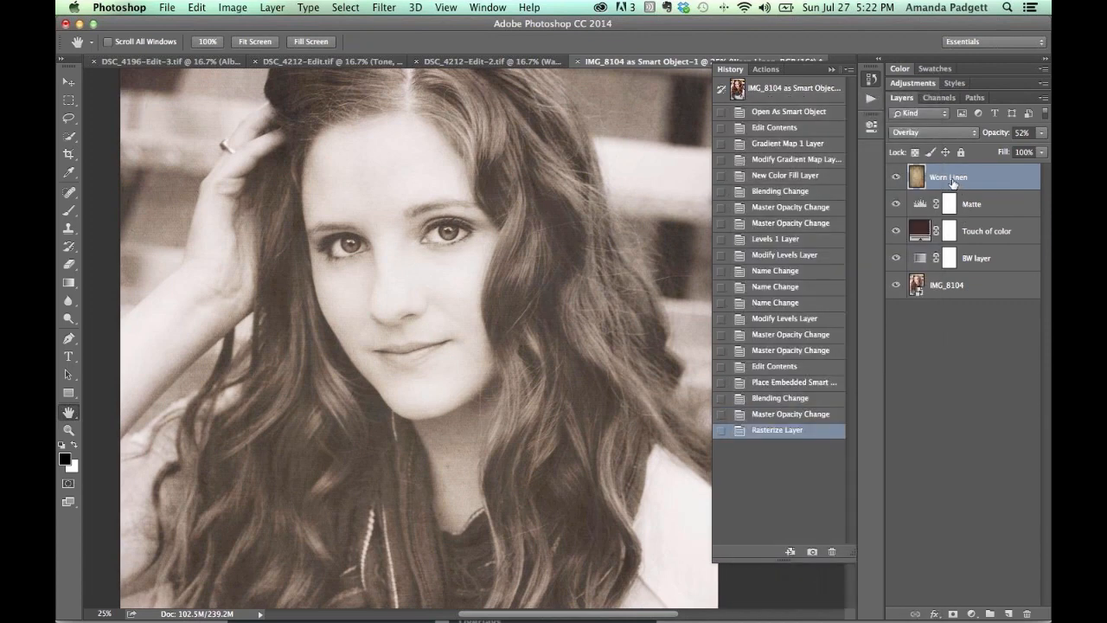
Lasso a loose selection around the face and surrounding hair with a 17.4 px feather.
{"action": "key", "text": "l"}
{"action": "left_click", "coordinate": [200, 42]}
{"action": "left_click_drag", "start_coordinate": [200, 42], "coordinate": [307, 50]}
{"action": "mouse_move", "coordinate": [461, 92]}
{"action": "left_mouse_down"}
{"action": "mouse_move", "coordinate": [218, 236]}
{"action": "mouse_move", "coordinate": [197, 456]}
{"action": "mouse_move", "coordinate": [250, 522]}
{"action": "mouse_move", "coordinate": [428, 539]}
{"action": "mouse_move", "coordinate": [601, 425]}
{"action": "mouse_move", "coordinate": [590, 176]}
{"action": "mouse_move", "coordinate": [486, 75]}
{"action": "left_mouse_up"}
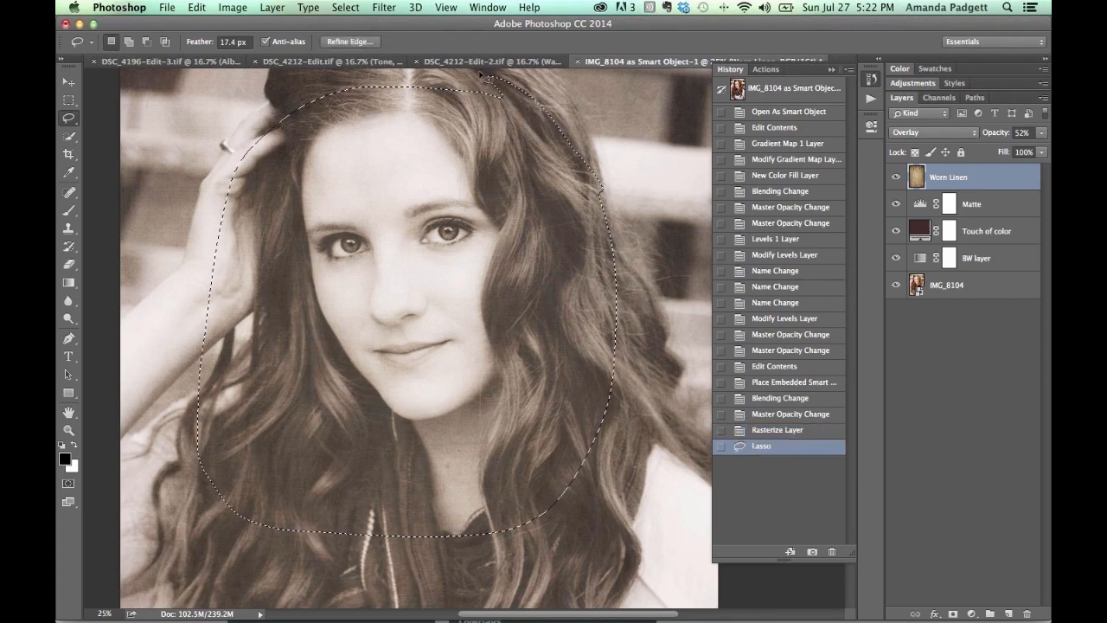
Apply a strong Gaussian Blur to the Worn Linen texture inside the selection, then deselect.
{"action": "left_click", "coordinate": [384, 8]}
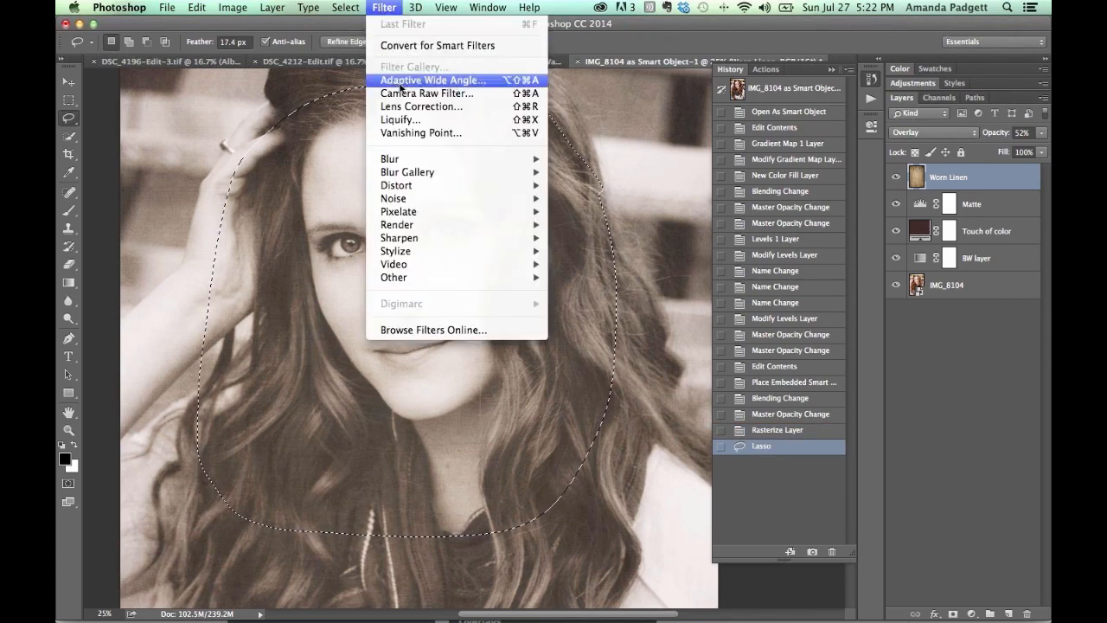
{"action": "mouse_move", "coordinate": [400, 163]}
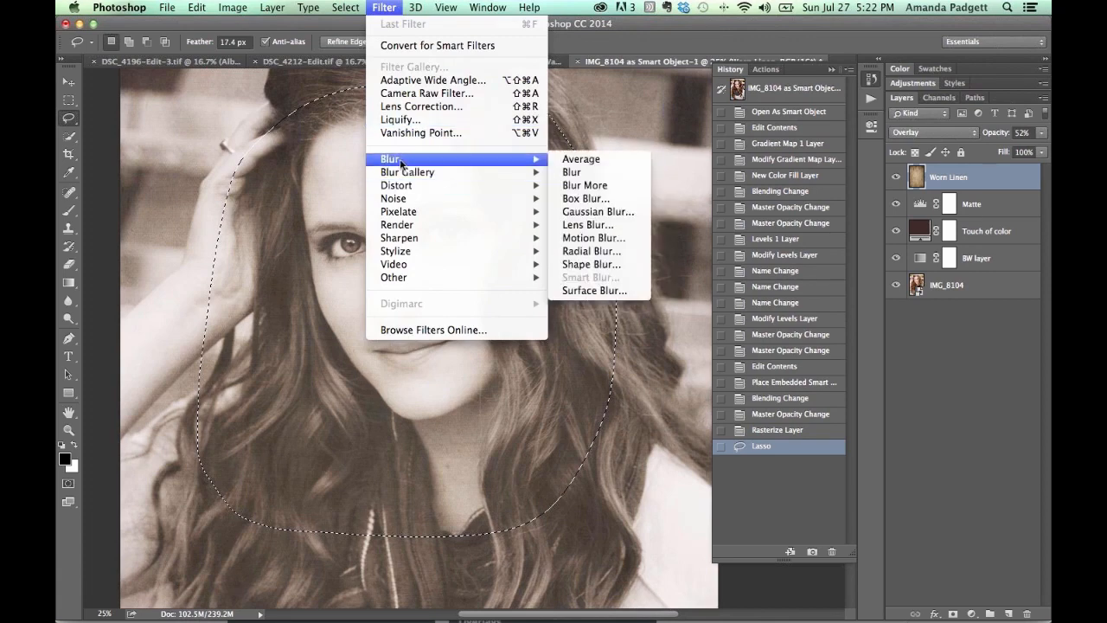
{"action": "left_click", "coordinate": [606, 211]}
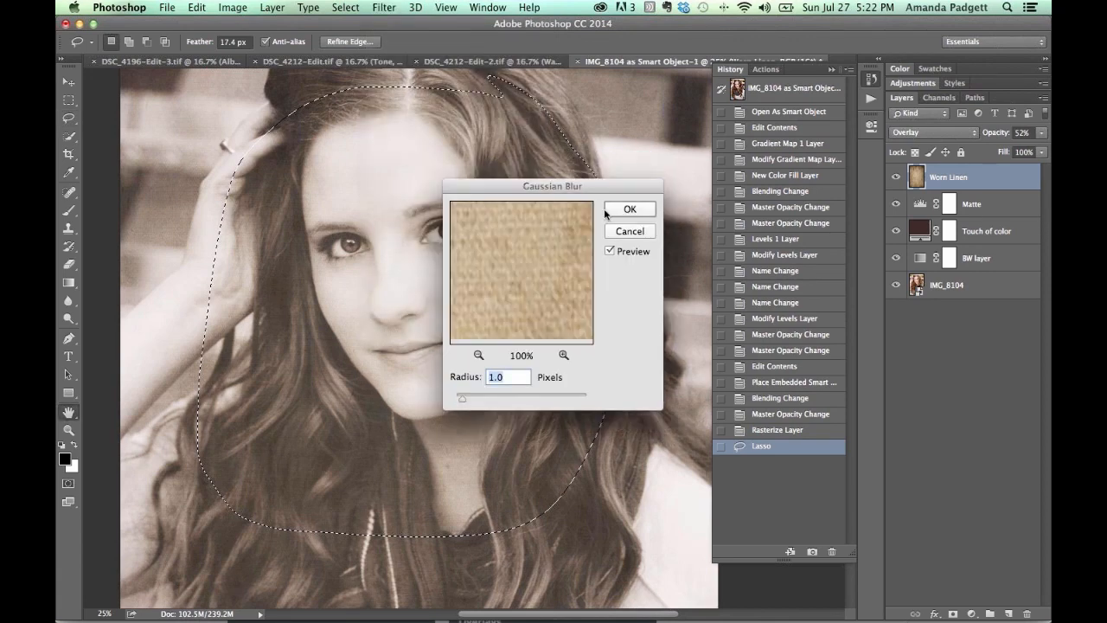
{"action": "left_click_drag", "start_coordinate": [462, 399], "coordinate": [498, 401]}
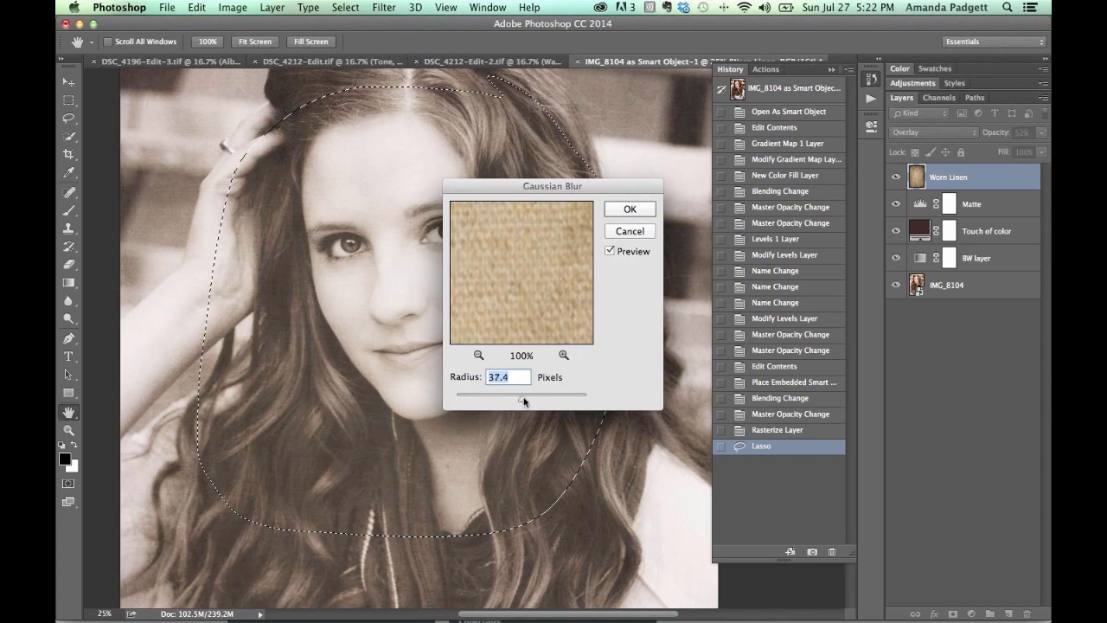
{"action": "left_click_drag", "start_coordinate": [514, 396], "coordinate": [515, 396]}
{"action": "left_click_drag", "start_coordinate": [516, 397], "coordinate": [510, 397]}
{"action": "left_click", "coordinate": [616, 214]}
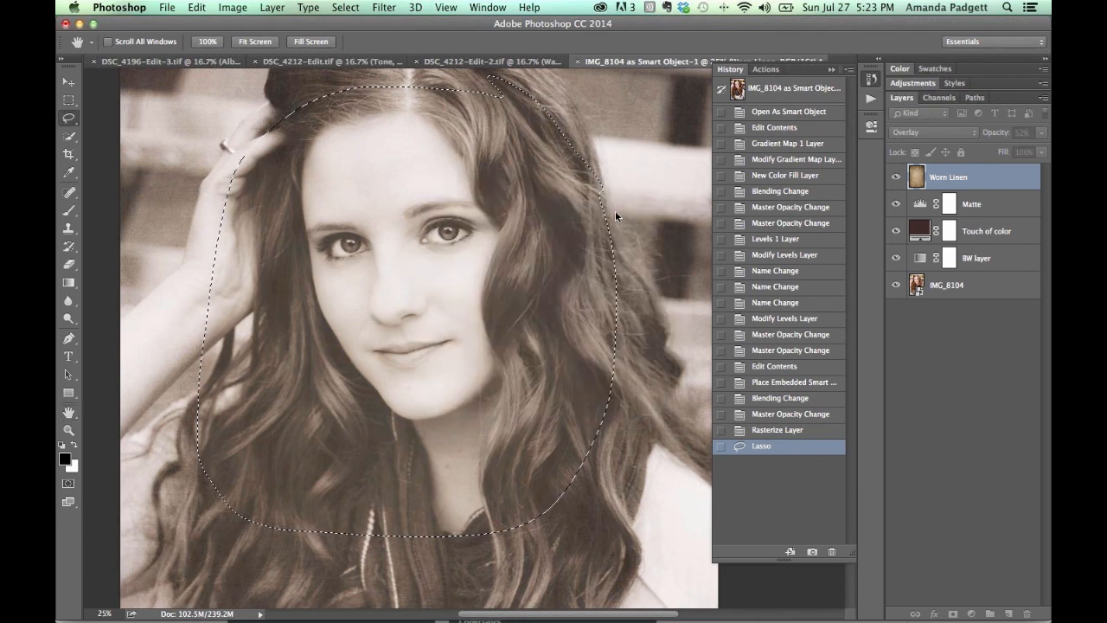
{"action": "key", "text": "super+d"}
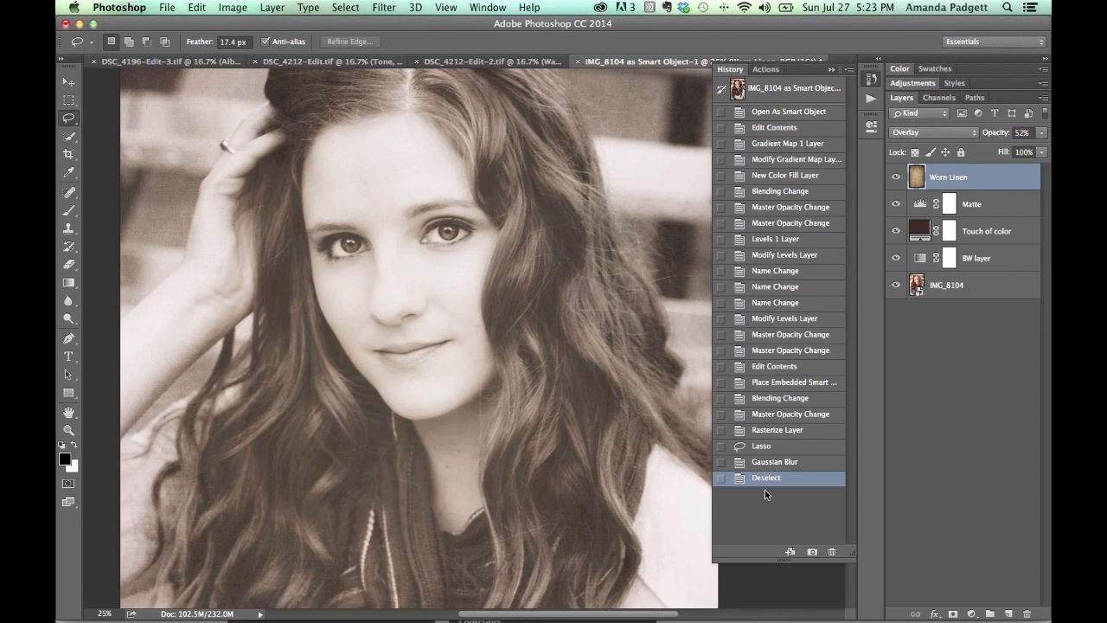
Compare the texture on the face before and after the blur through the history states.
{"action": "left_click", "coordinate": [803, 432]}
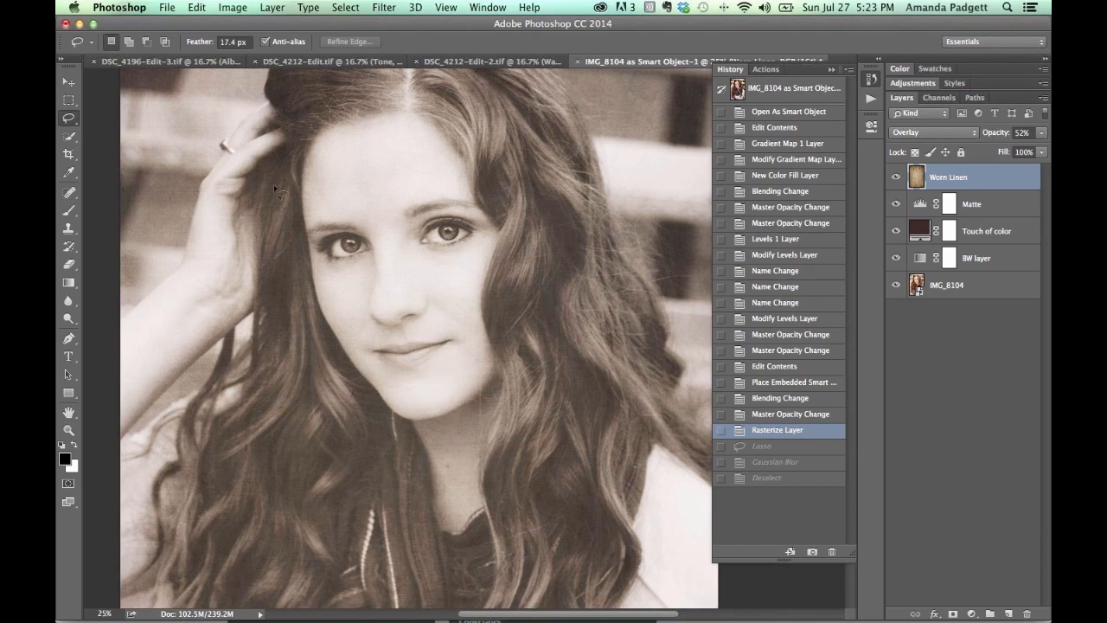
{"action": "left_click", "coordinate": [775, 480]}
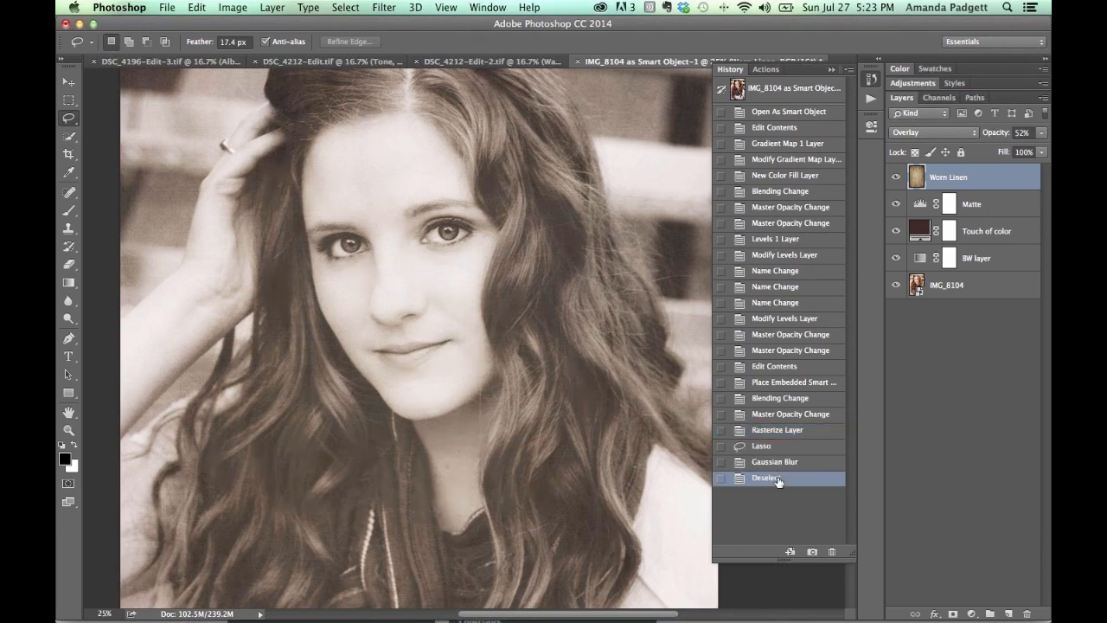
{"action": "key", "text": "super+minus"}
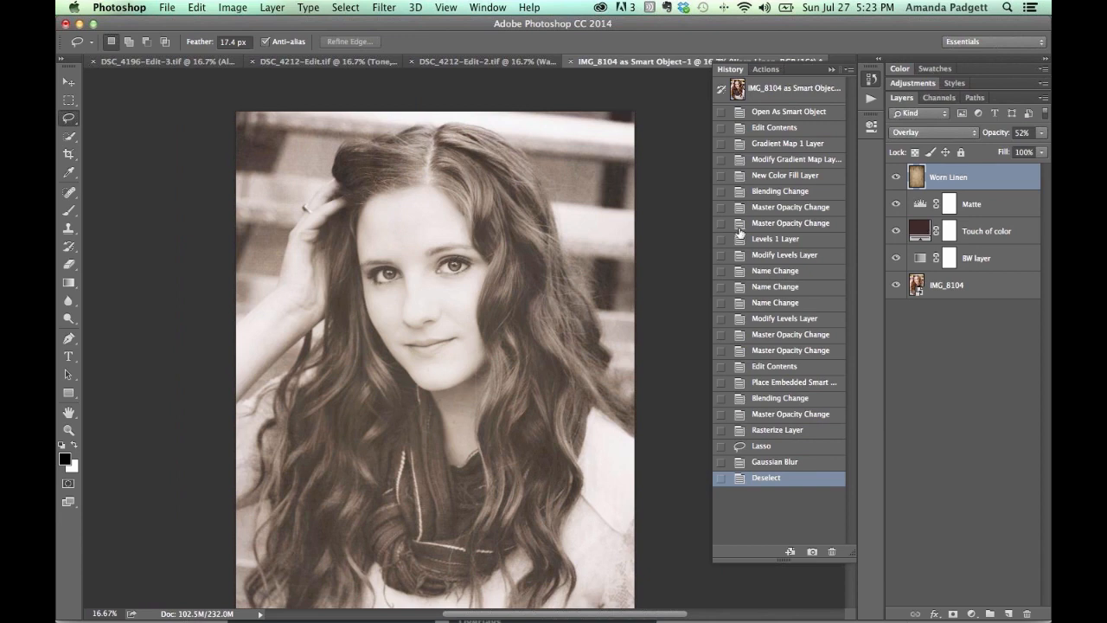
Flatten the image into a single layer and save it as IMG_8104-Edit.tif.
{"action": "left_click", "coordinate": [1044, 100]}
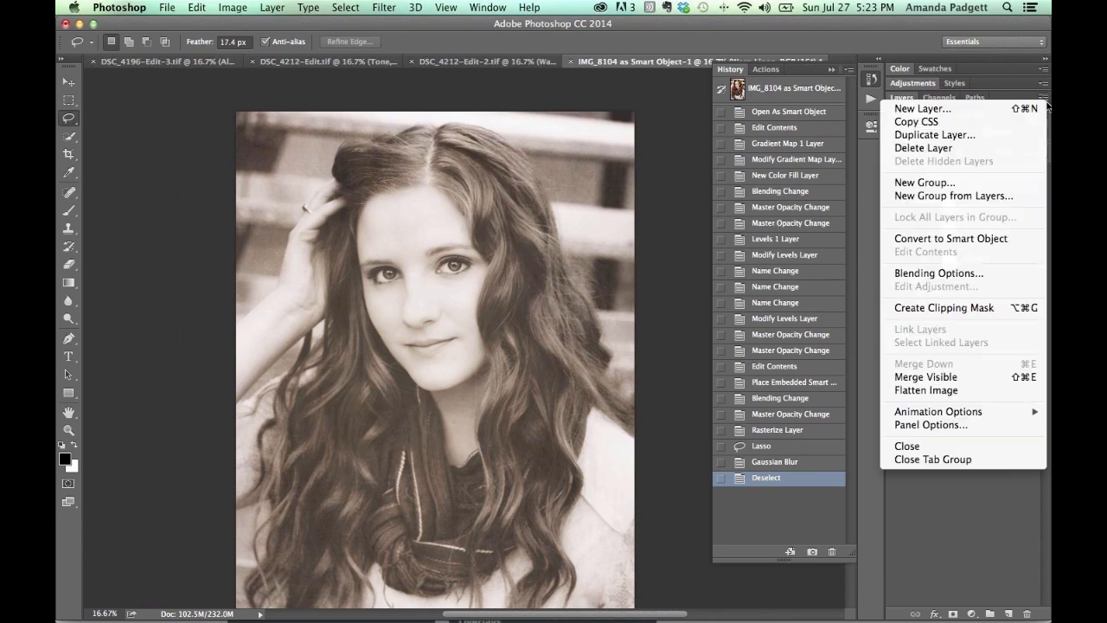
{"action": "left_click", "coordinate": [944, 390]}
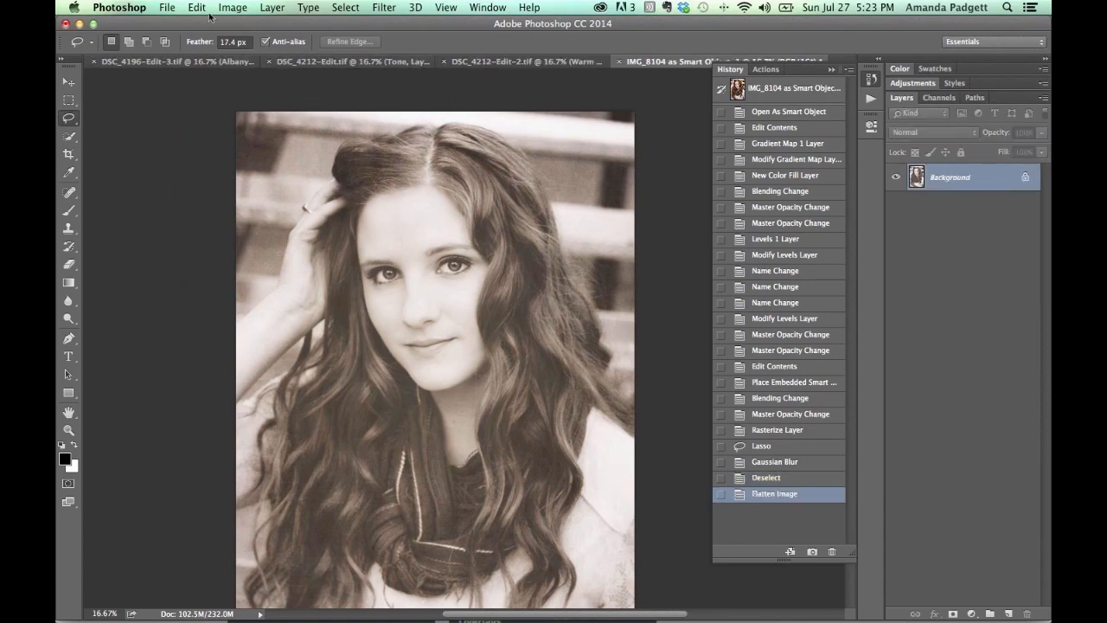
{"action": "left_click", "coordinate": [167, 7]}
{"action": "left_click", "coordinate": [181, 142]}
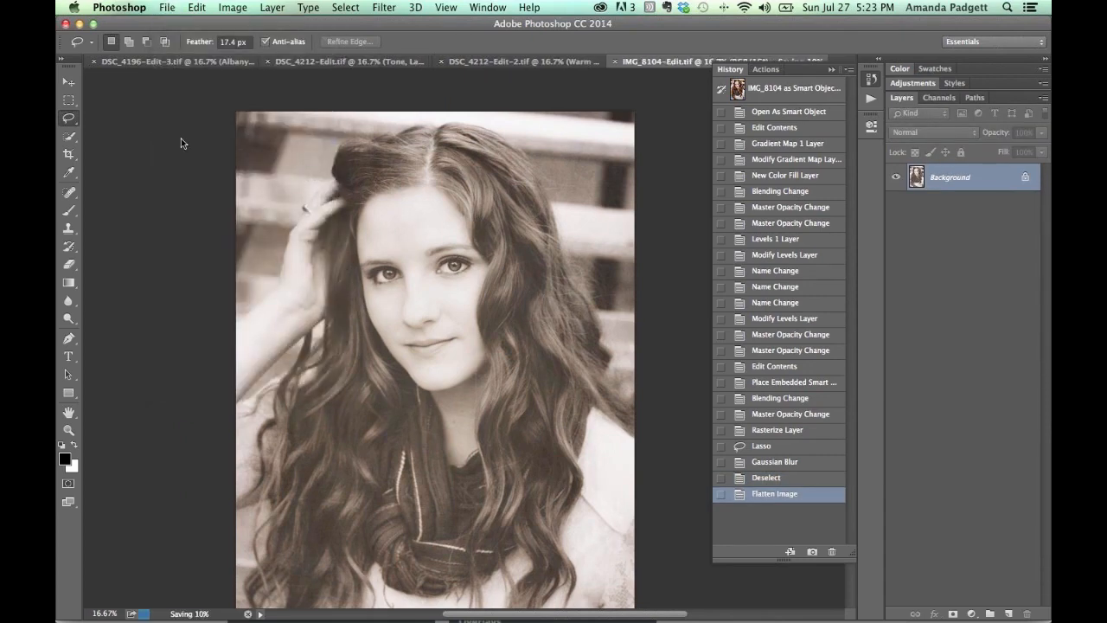
Switch to Lightroom to view the saved IMG_8104-Edit.tif in the catalog.
{"action": "mouse_move", "coordinate": [612, 577]}
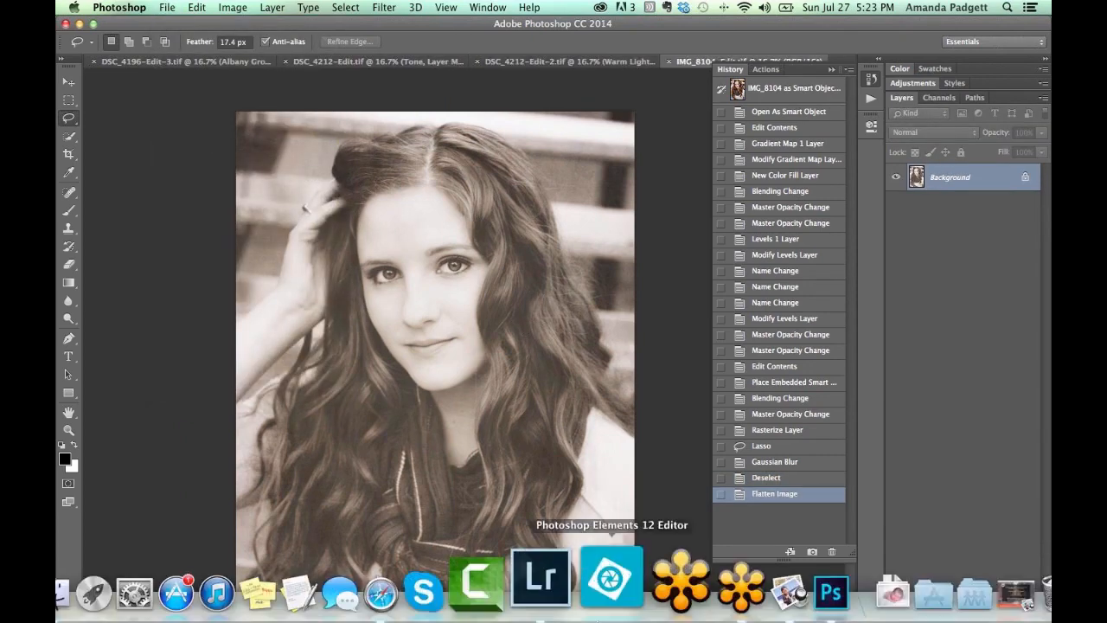
{"action": "left_click", "coordinate": [540, 577]}
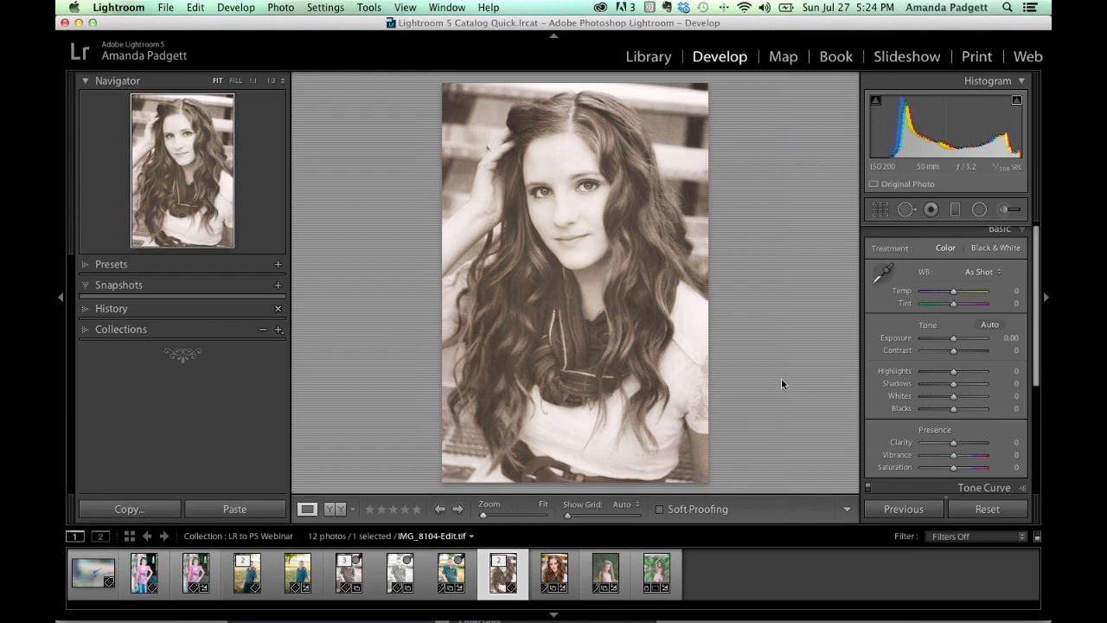
Switch to Photoshop and return IMG_8104-Edit.tif to the Deselect history state before the image was flattened.
{"action": "mouse_move", "coordinate": [606, 606]}
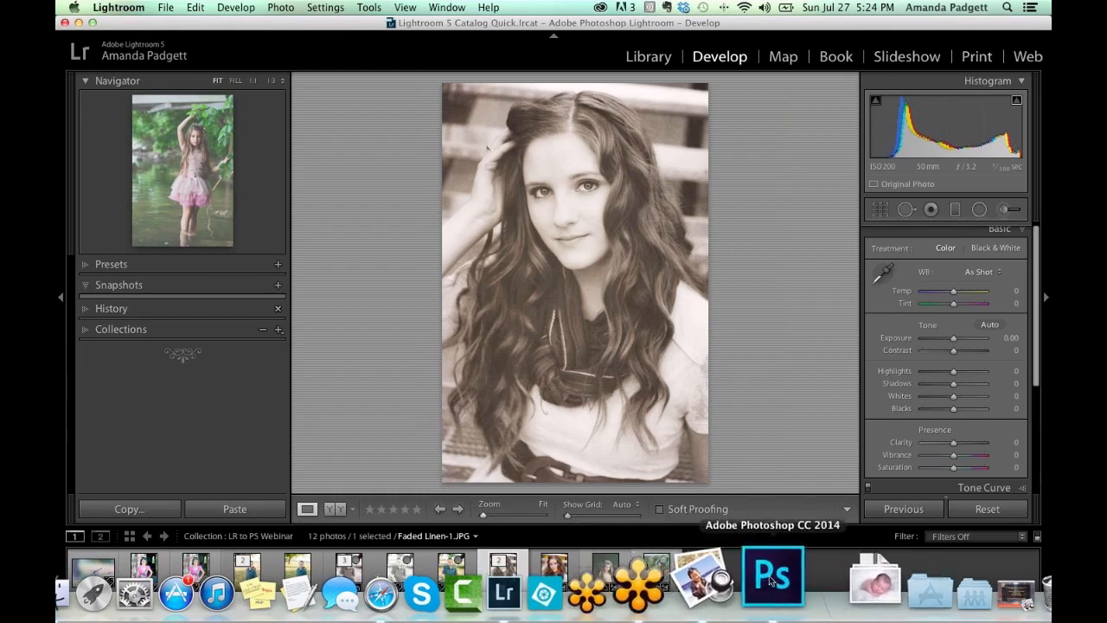
{"action": "left_click", "coordinate": [806, 578]}
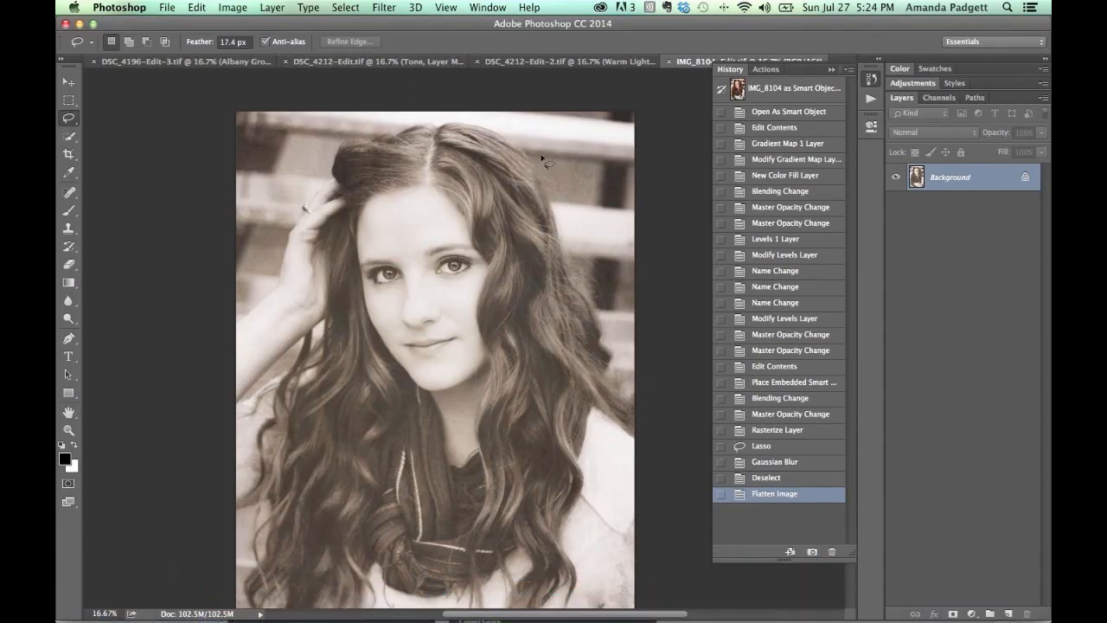
{"action": "left_click", "coordinate": [793, 481]}
{"action": "left_click", "coordinate": [176, 12]}
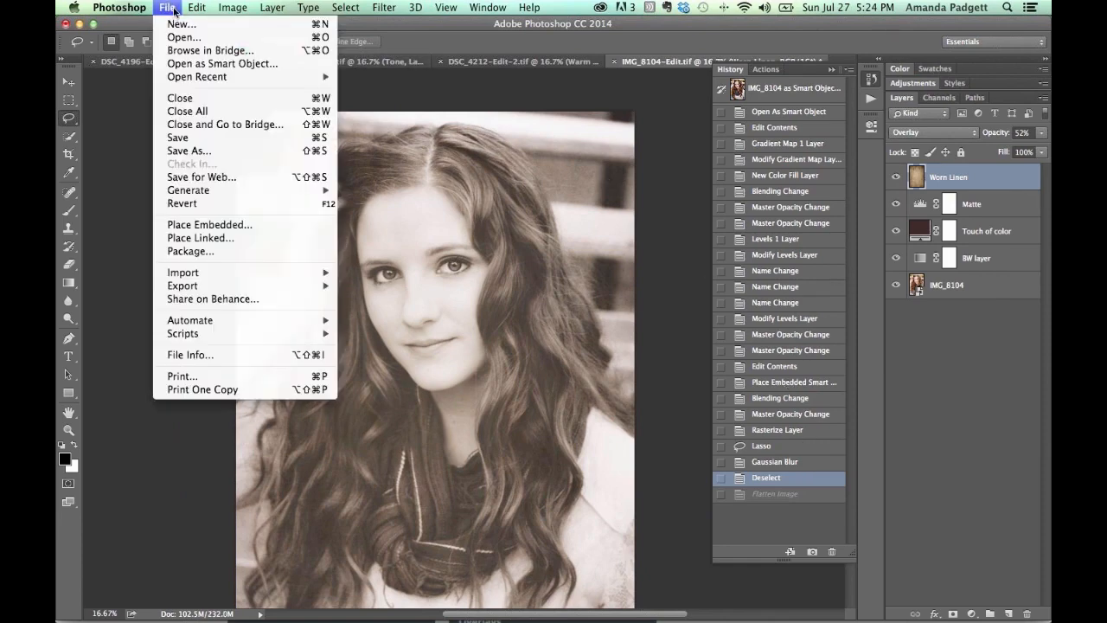
{"action": "left_click", "coordinate": [195, 134]}
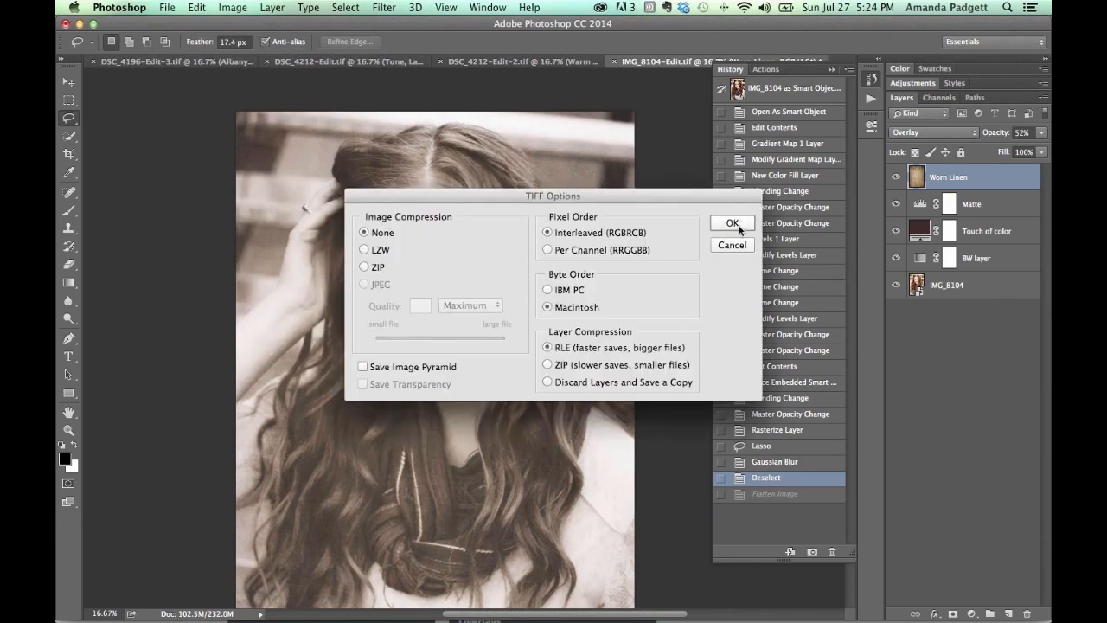
{"action": "left_click", "coordinate": [732, 245]}
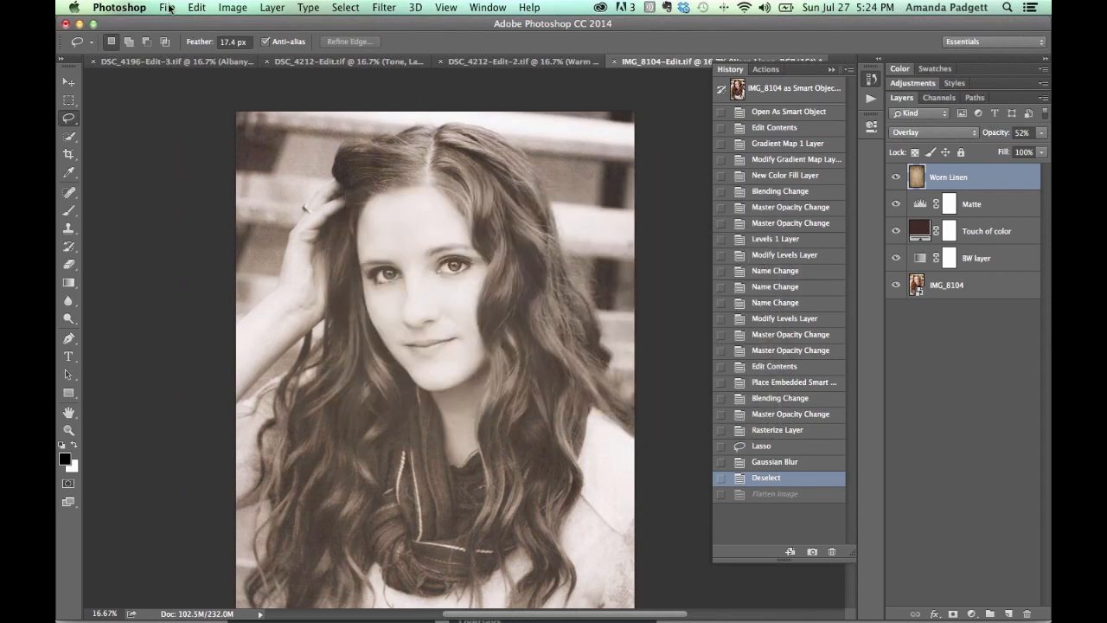
Switch to Lightroom and select the dragonfly photo ap2010_5499.dng for developing.
{"action": "left_click", "coordinate": [372, 62]}
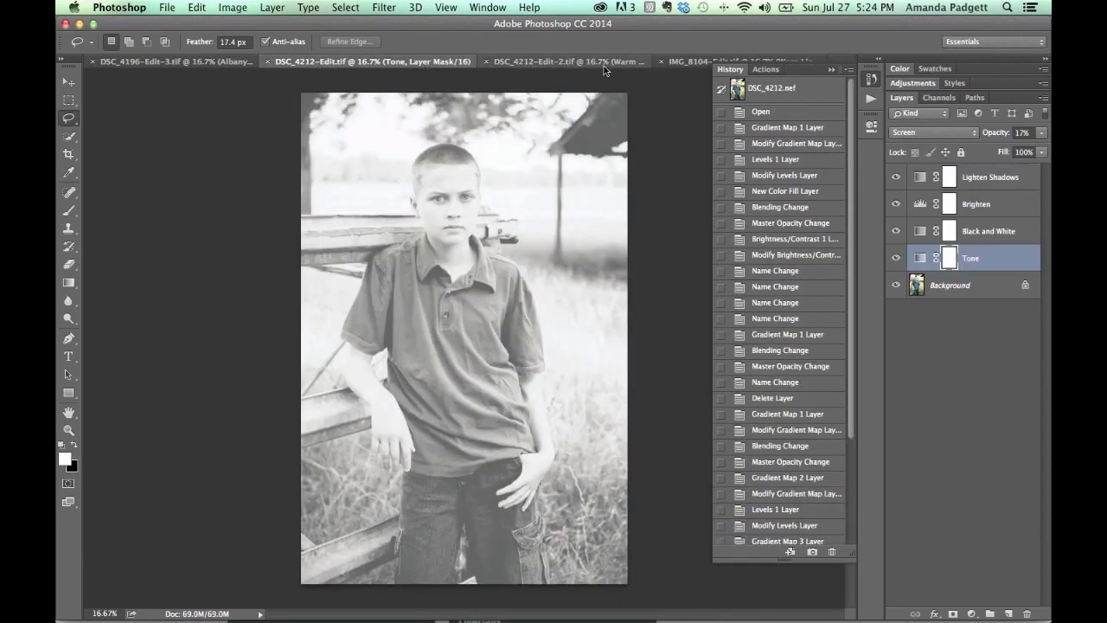
{"action": "left_click", "coordinate": [692, 62]}
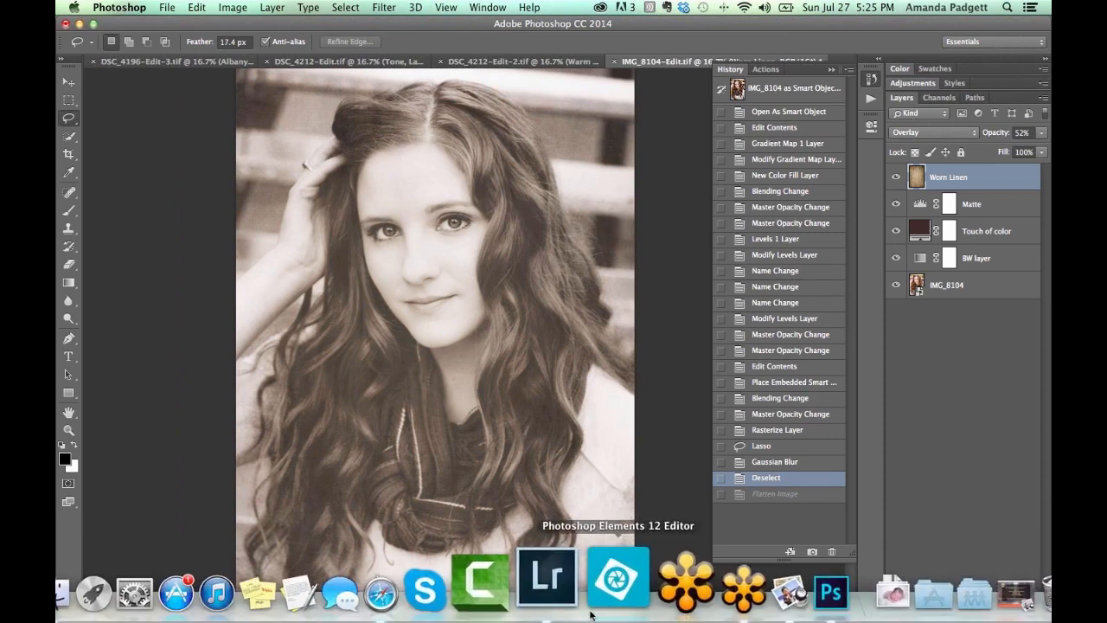
{"action": "left_click", "coordinate": [561, 562]}
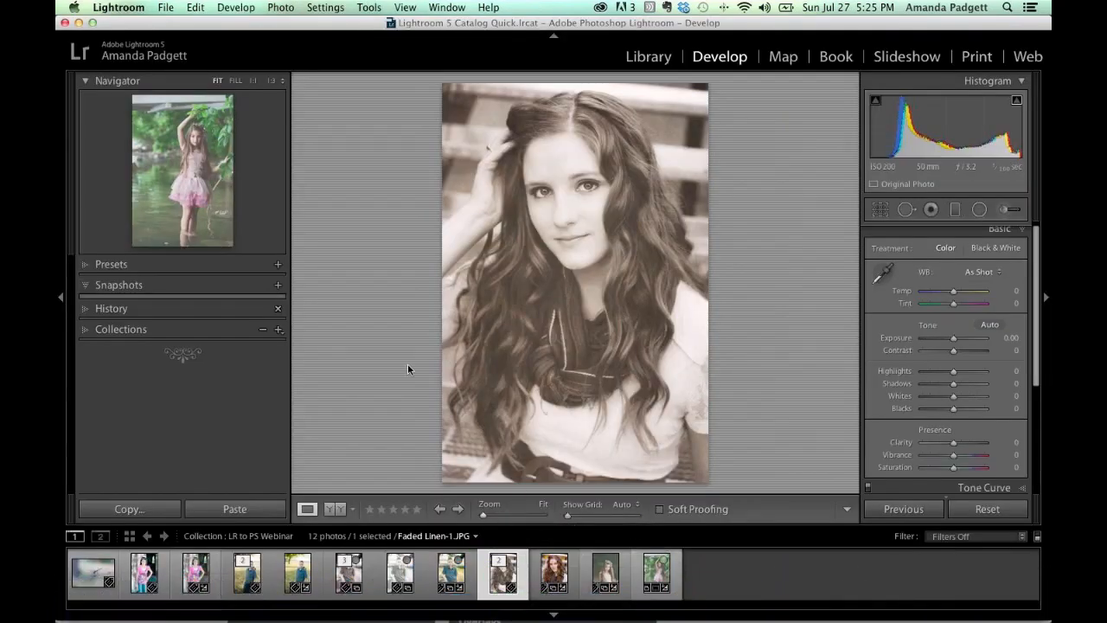
{"action": "left_click", "coordinate": [82, 582]}
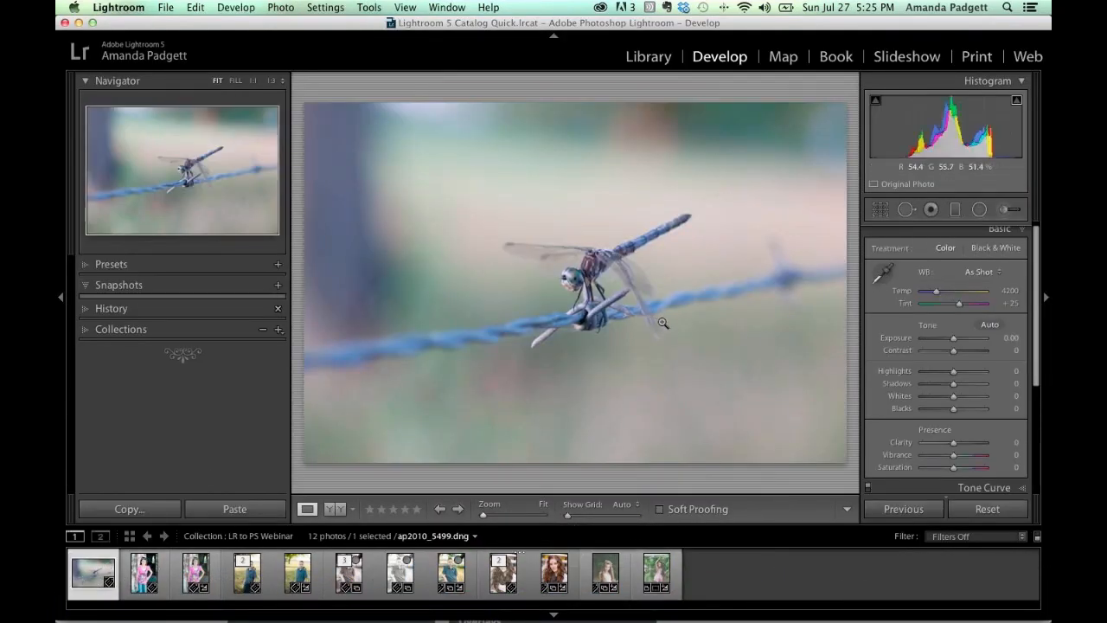
Apply the Clean & Bright (Pretty Presets Matte) preset to the dragonfly photo and set Contrast to +23.
{"action": "left_click", "coordinate": [84, 266]}
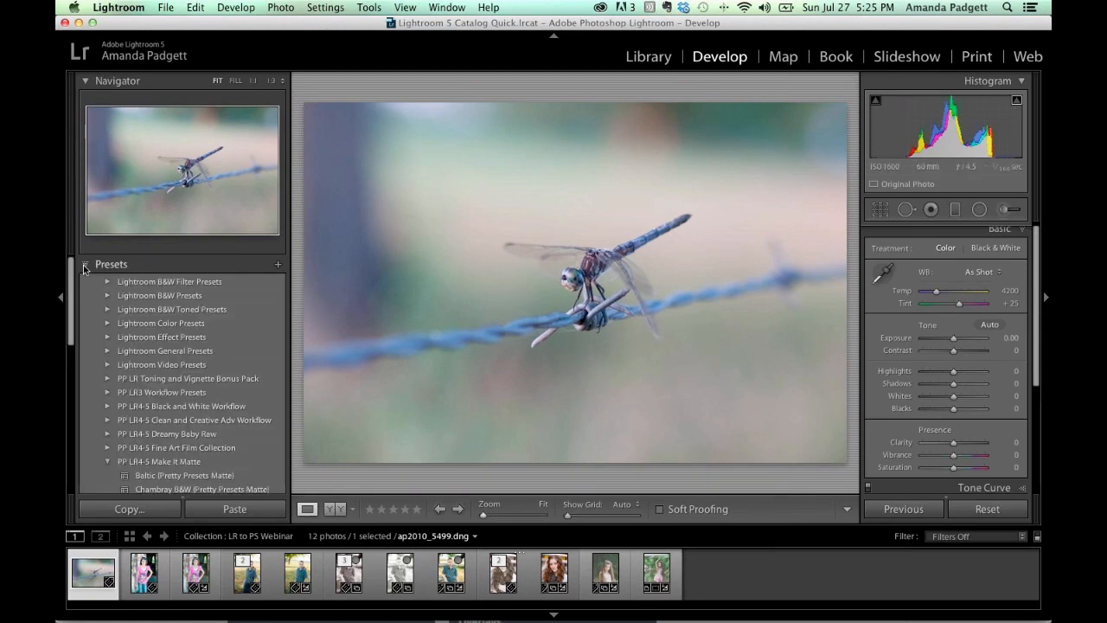
{"action": "scroll", "coordinate": [170, 368], "scroll_direction": "down", "scroll_amount": 3}
{"action": "scroll", "coordinate": [171, 368], "scroll_direction": "down", "scroll_amount": 1}
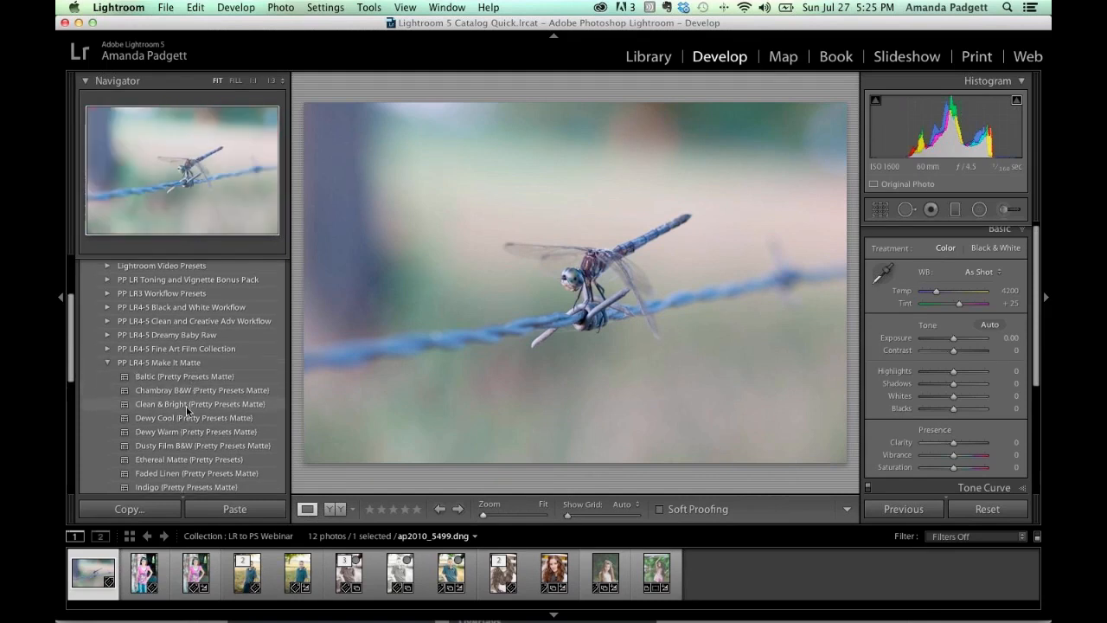
{"action": "left_click", "coordinate": [186, 405]}
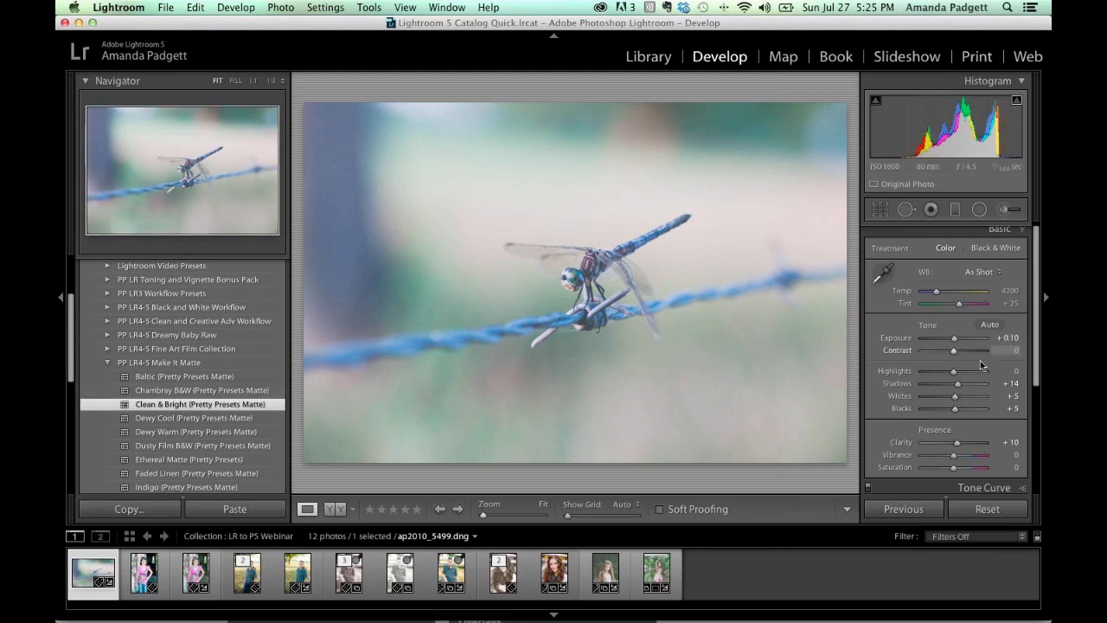
{"action": "left_click_drag", "start_coordinate": [955, 351], "coordinate": [961, 354]}
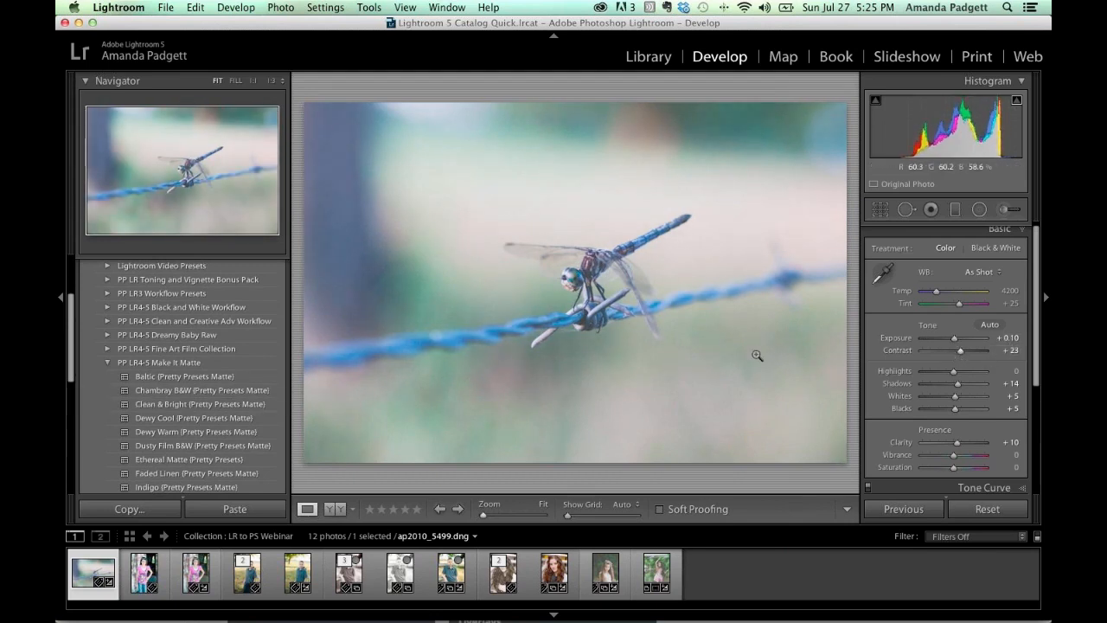
Apply the Urban Dark (Pretty Presets Matte) preset to the dragonfly photo and set Exposure to +0.35.
{"action": "scroll", "coordinate": [225, 396], "scroll_direction": "down", "scroll_amount": 1}
{"action": "scroll", "coordinate": [224, 395], "scroll_direction": "down", "scroll_amount": 5}
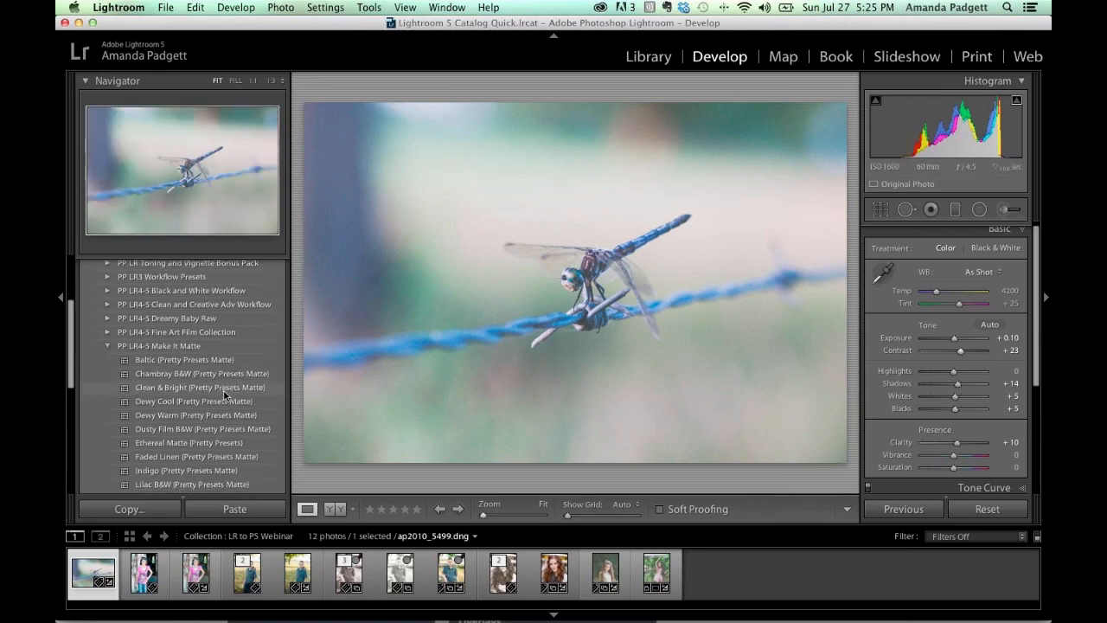
{"action": "scroll", "coordinate": [224, 395], "scroll_direction": "down", "scroll_amount": 1}
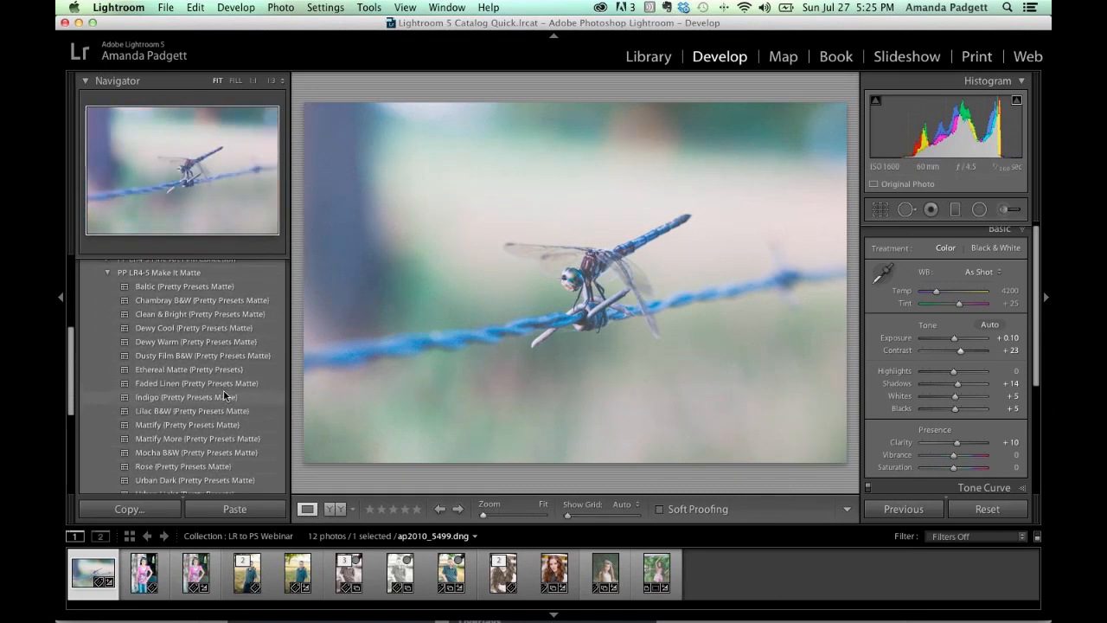
{"action": "left_click", "coordinate": [222, 481]}
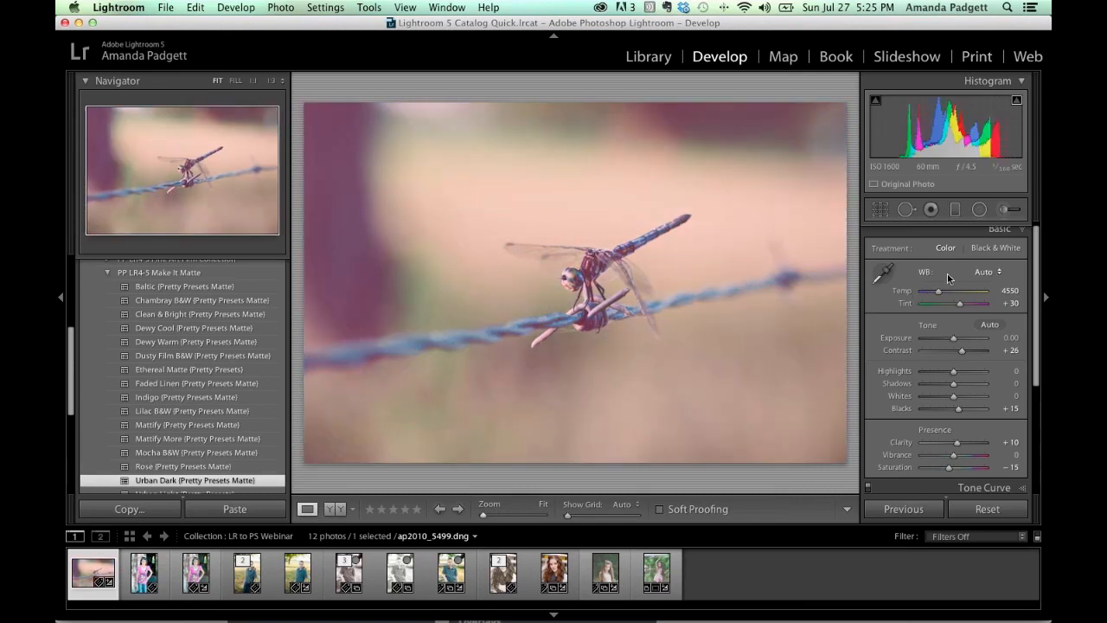
{"action": "left_click_drag", "start_coordinate": [954, 338], "coordinate": [957, 343]}
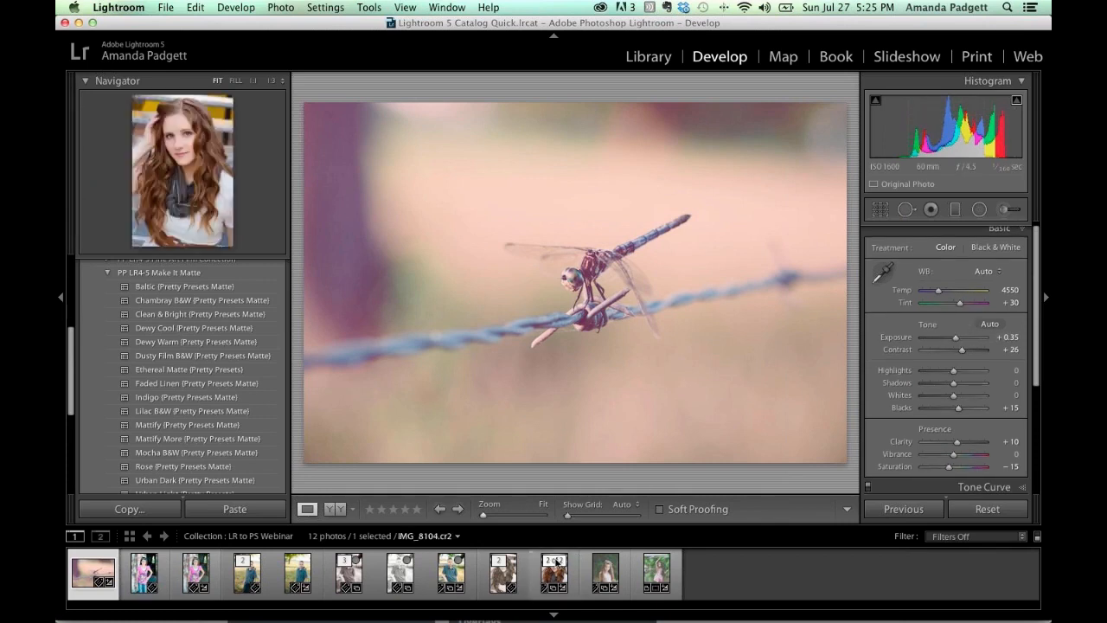
Reset the dragonfly photo's develop settings and create a virtual copy of it.
{"action": "left_click", "coordinate": [915, 508]}
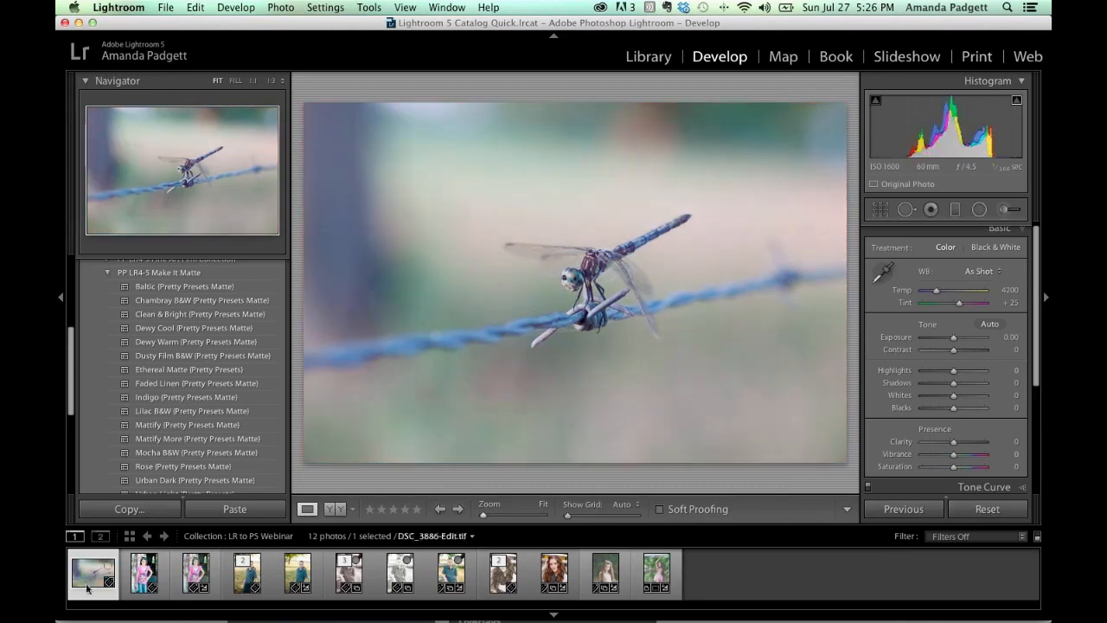
{"action": "right_click", "coordinate": [92, 580]}
{"action": "left_click", "coordinate": [147, 425]}
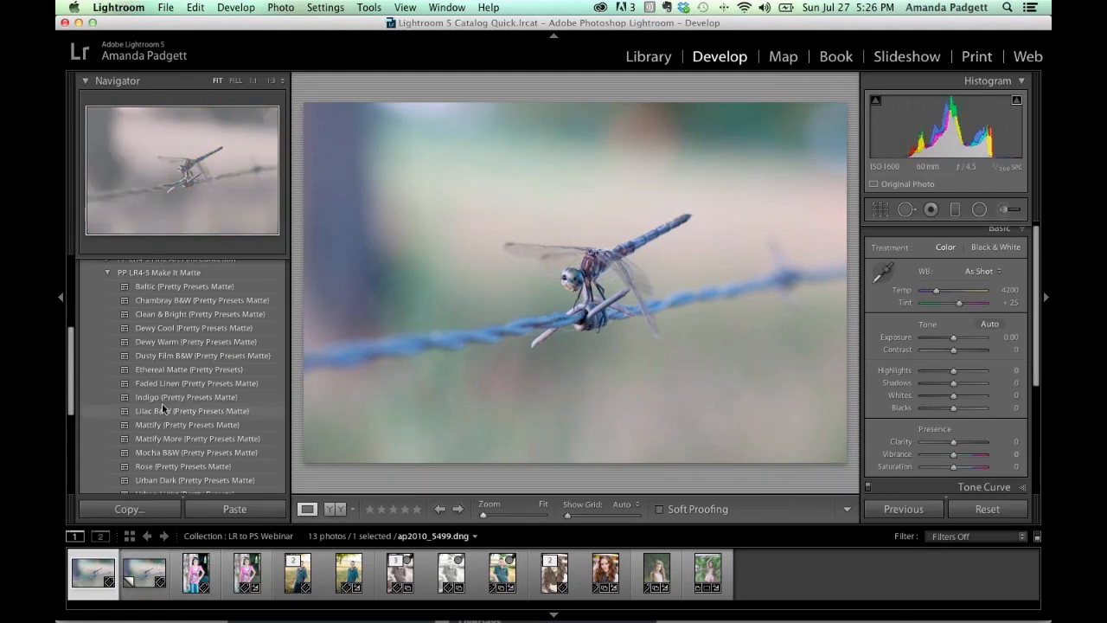
Restore the original dragonfly photo to its Exposure +0.35 state from the edit history.
{"action": "scroll", "coordinate": [165, 429], "scroll_direction": "down", "scroll_amount": 10}
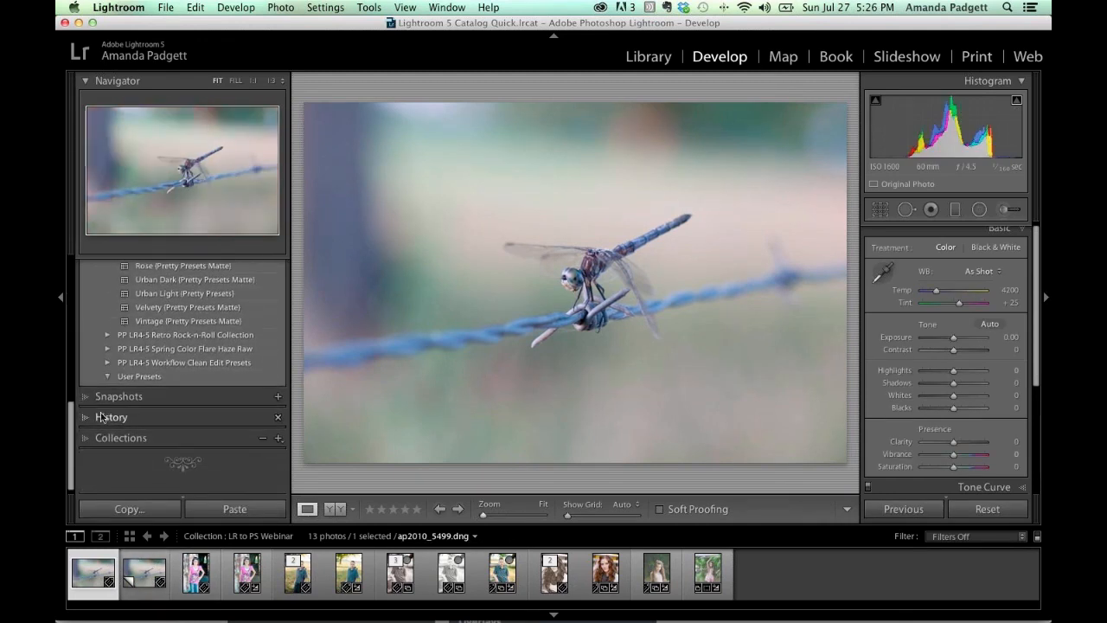
{"action": "left_click", "coordinate": [85, 418]}
{"action": "left_click", "coordinate": [143, 332]}
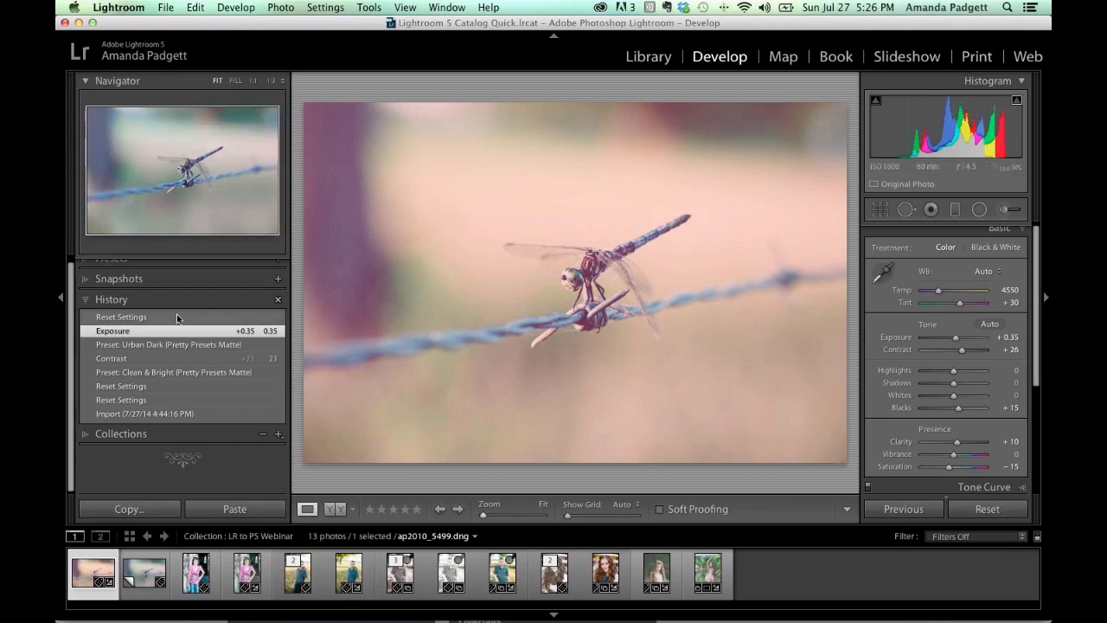
{"action": "left_click", "coordinate": [88, 300]}
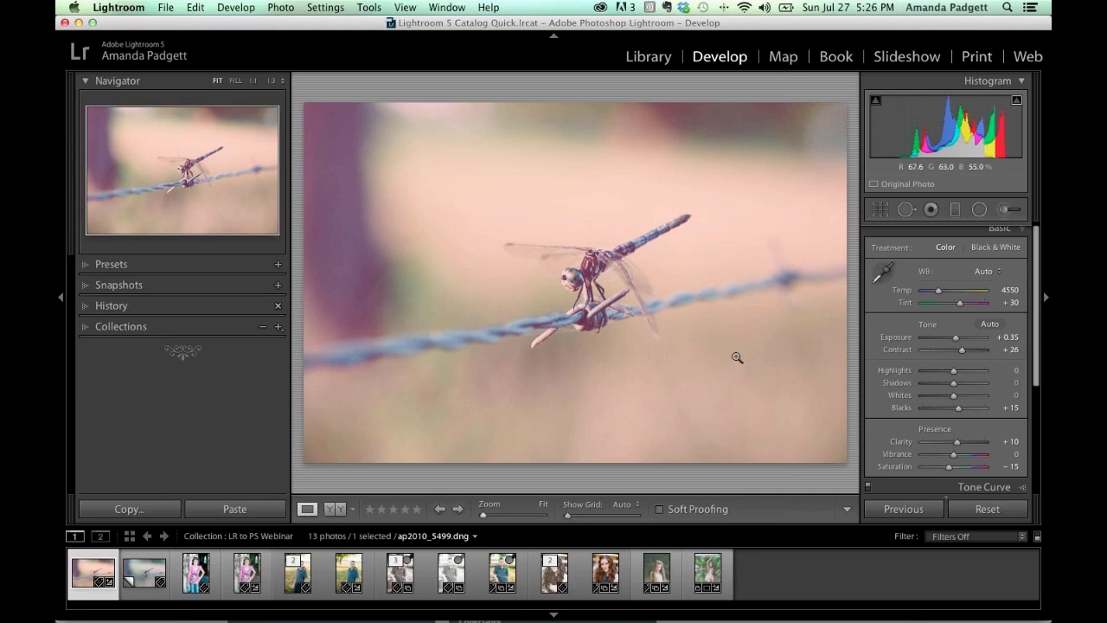
Paint the 4-5 PP Add Light adjustment brush over the dragonfly's body, enlarging the brush to size 20.
{"action": "left_click", "coordinate": [1009, 210]}
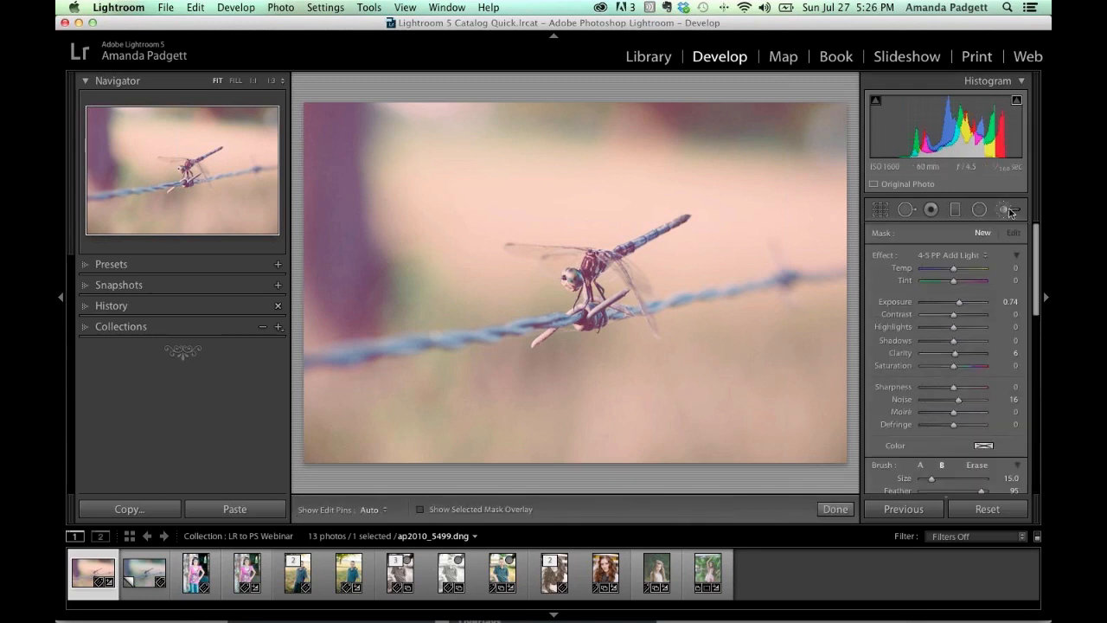
{"action": "key", "text": "h"}
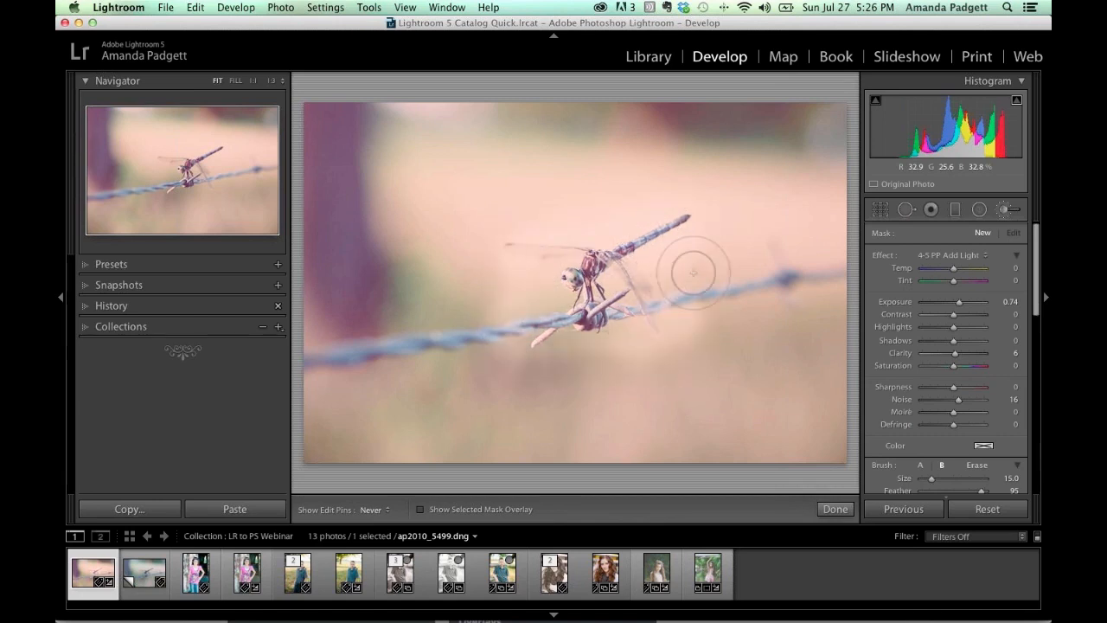
{"action": "key", "text": "h"}
{"action": "key", "text": "bracketright"}
{"action": "left_click_drag", "start_coordinate": [595, 266], "coordinate": [597, 232]}
{"action": "key", "text": "h"}
{"action": "key", "text": "bracketright"}
{"action": "key", "text": "h"}
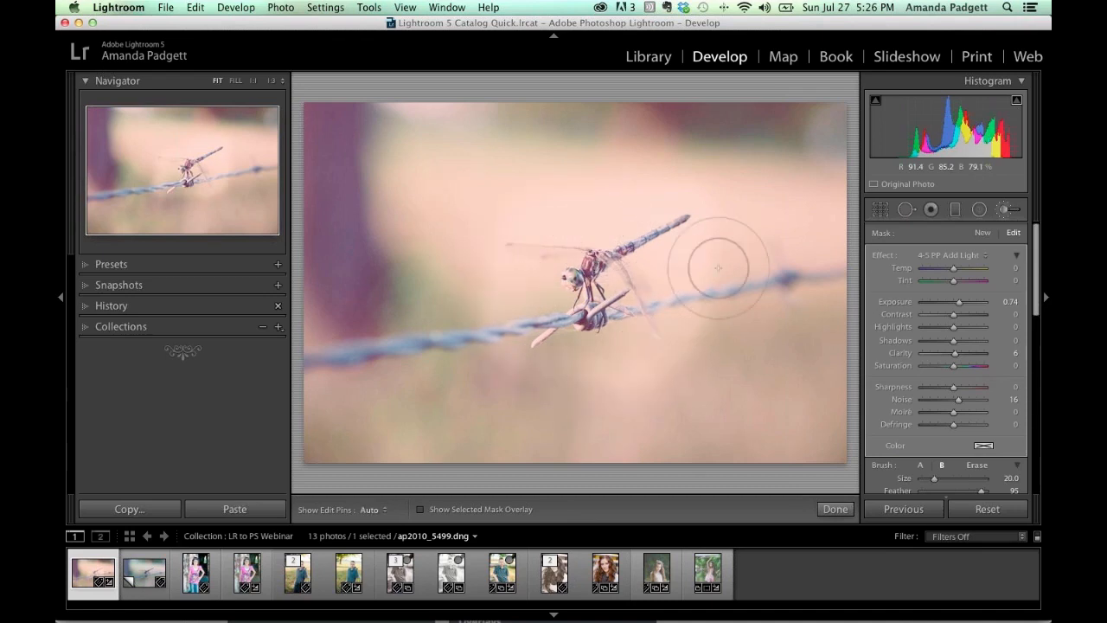
Reduce the Add Light effect's Amount to 5 and brush along the barbed wire near the dragonfly with brush size 28.
{"action": "left_click", "coordinate": [1016, 256]}
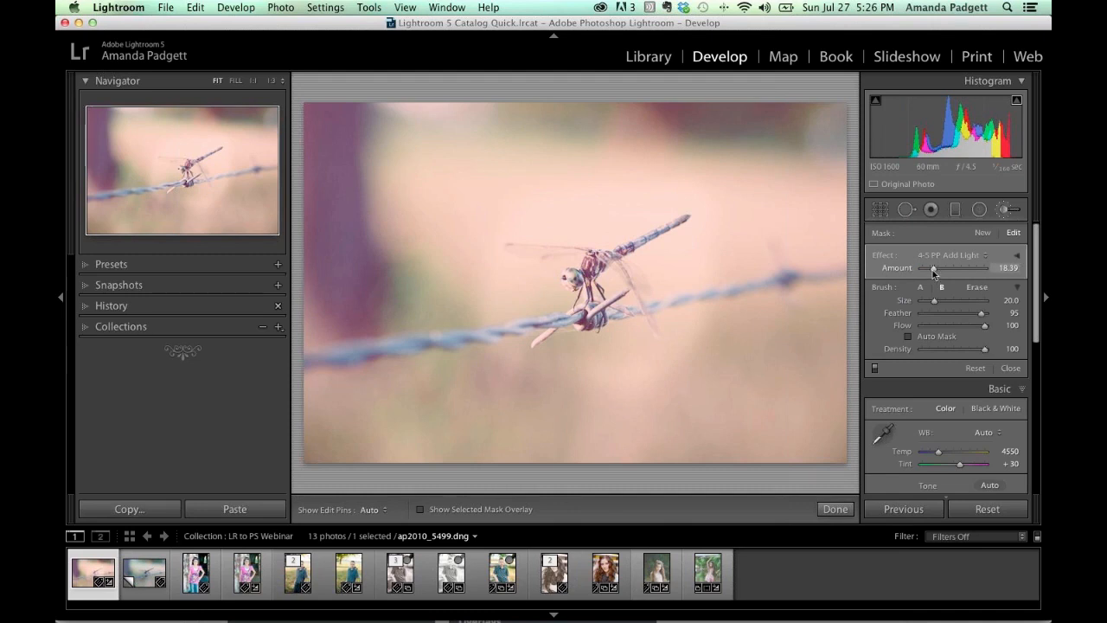
{"action": "left_click_drag", "start_coordinate": [933, 270], "coordinate": [924, 274]}
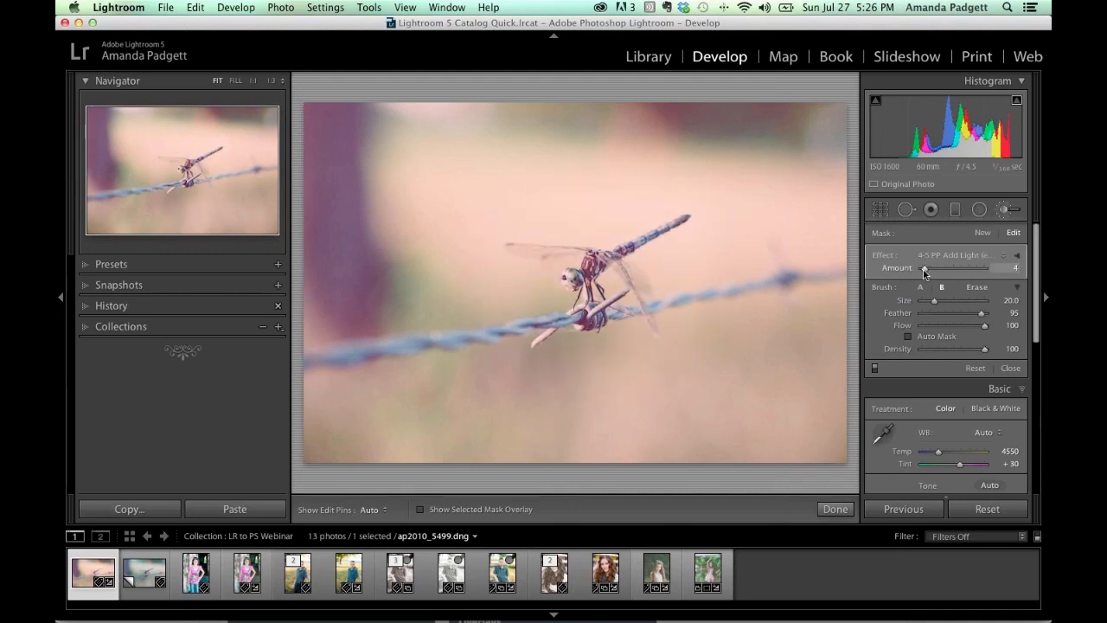
{"action": "scroll", "coordinate": [597, 265], "scroll_direction": "up", "scroll_amount": 3}
{"action": "key", "text": "h"}
{"action": "mouse_move", "coordinate": [477, 341]}
{"action": "left_mouse_down"}
{"action": "mouse_move", "coordinate": [631, 371]}
{"action": "mouse_move", "coordinate": [708, 289]}
{"action": "mouse_move", "coordinate": [627, 250]}
{"action": "mouse_move", "coordinate": [557, 309]}
{"action": "left_mouse_up"}
{"action": "key", "text": "h"}
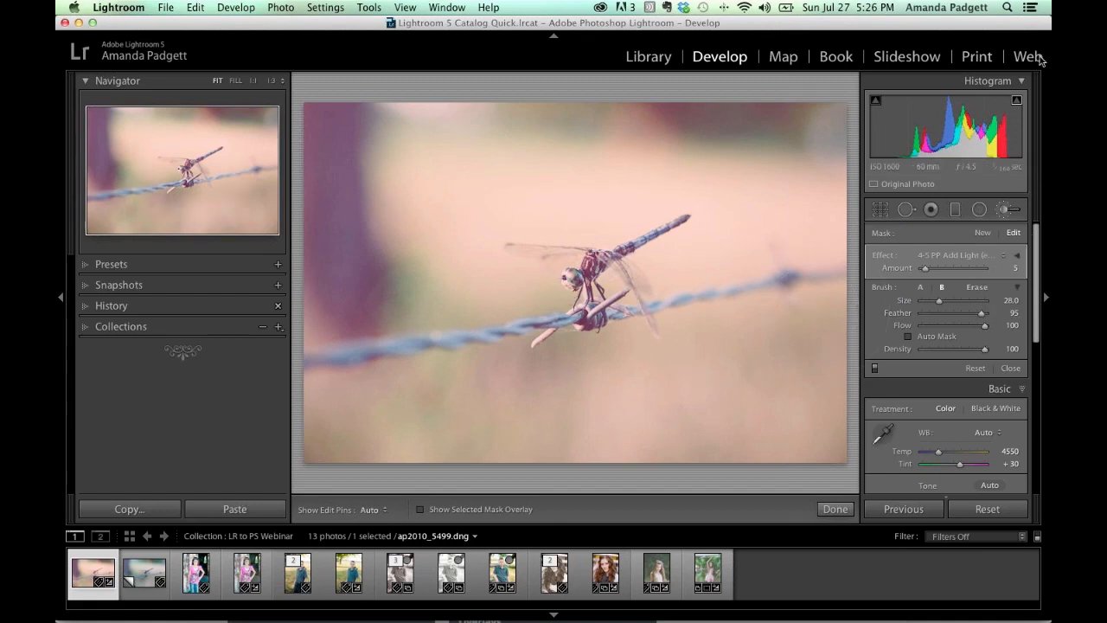
{"action": "left_click", "coordinate": [1018, 257]}
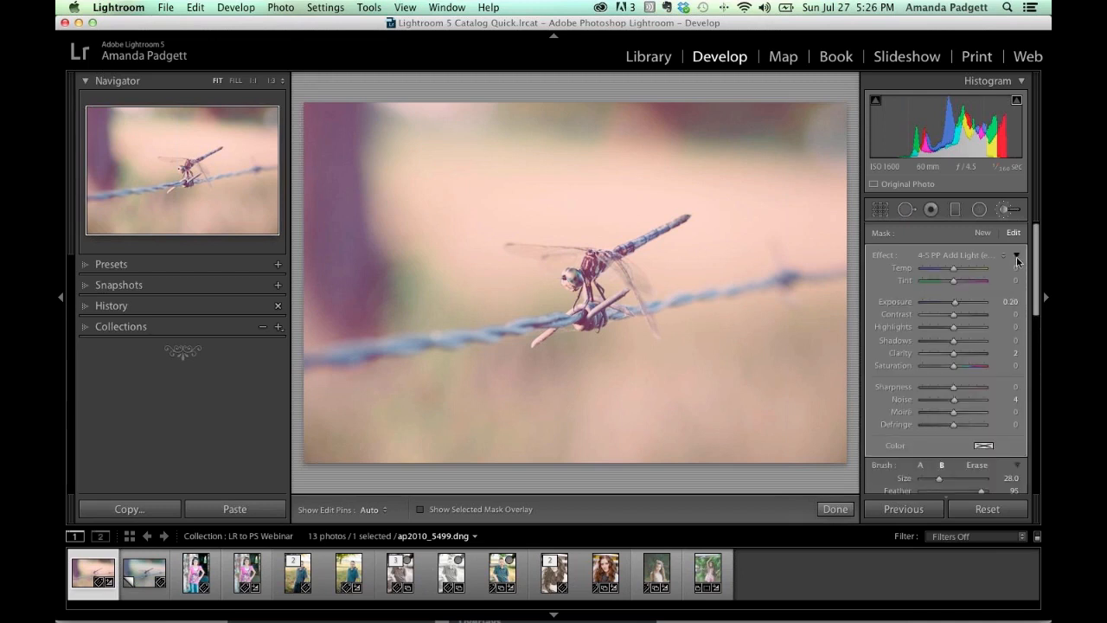
{"action": "left_click", "coordinate": [1017, 257]}
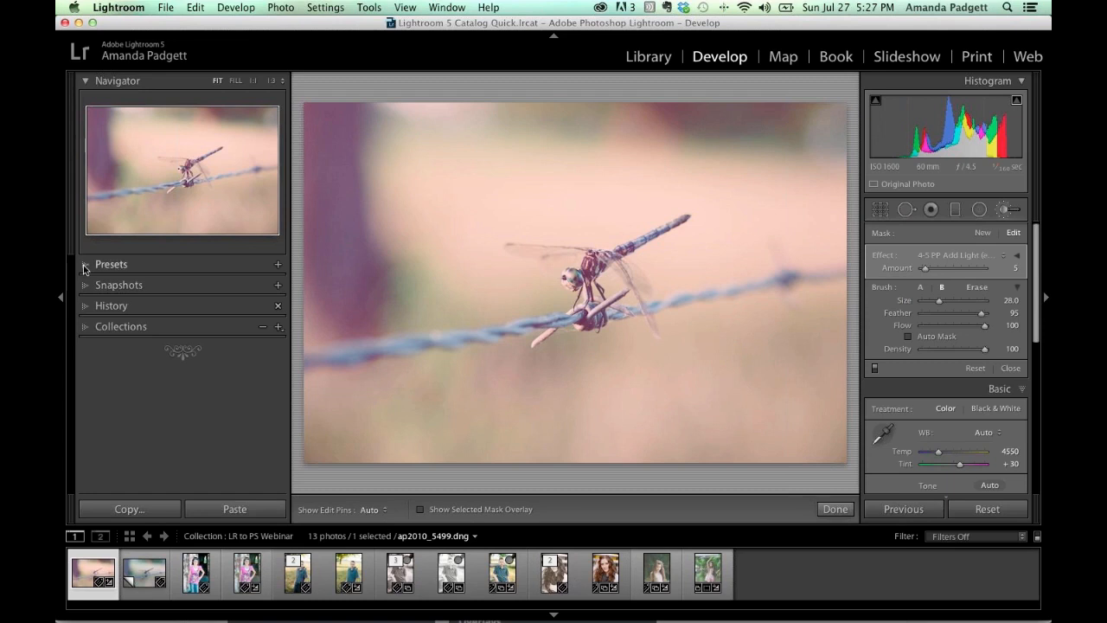
Apply the Vignette Low LR3 preset from the PP LR3 Workflow Presets to the dragonfly photo.
{"action": "left_click", "coordinate": [85, 265]}
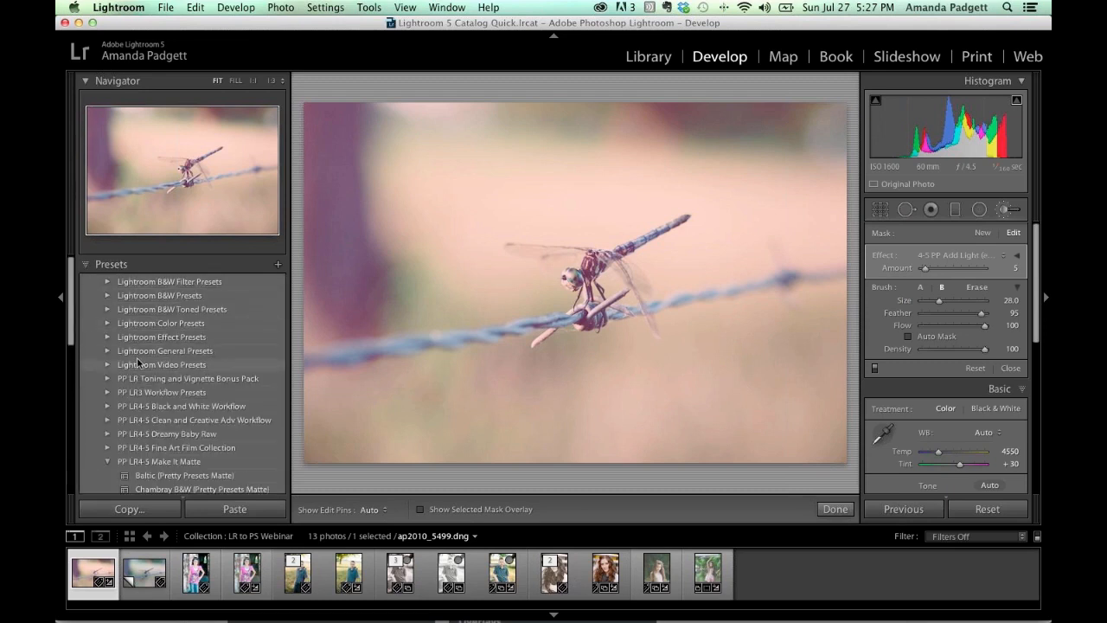
{"action": "scroll", "coordinate": [139, 355], "scroll_direction": "down", "scroll_amount": 2}
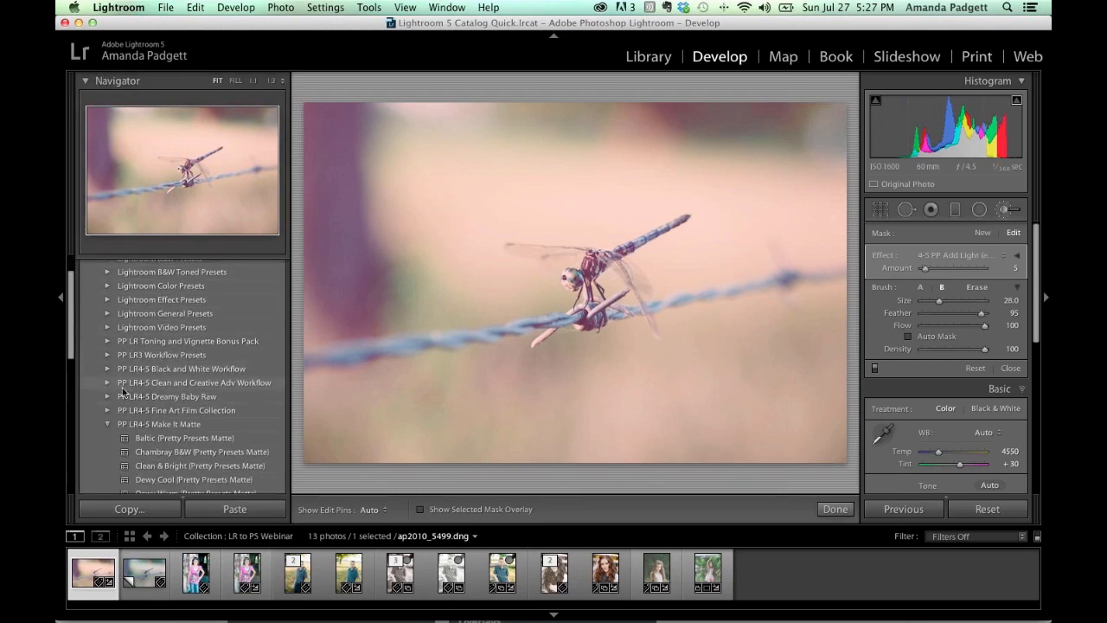
{"action": "left_click", "coordinate": [108, 354]}
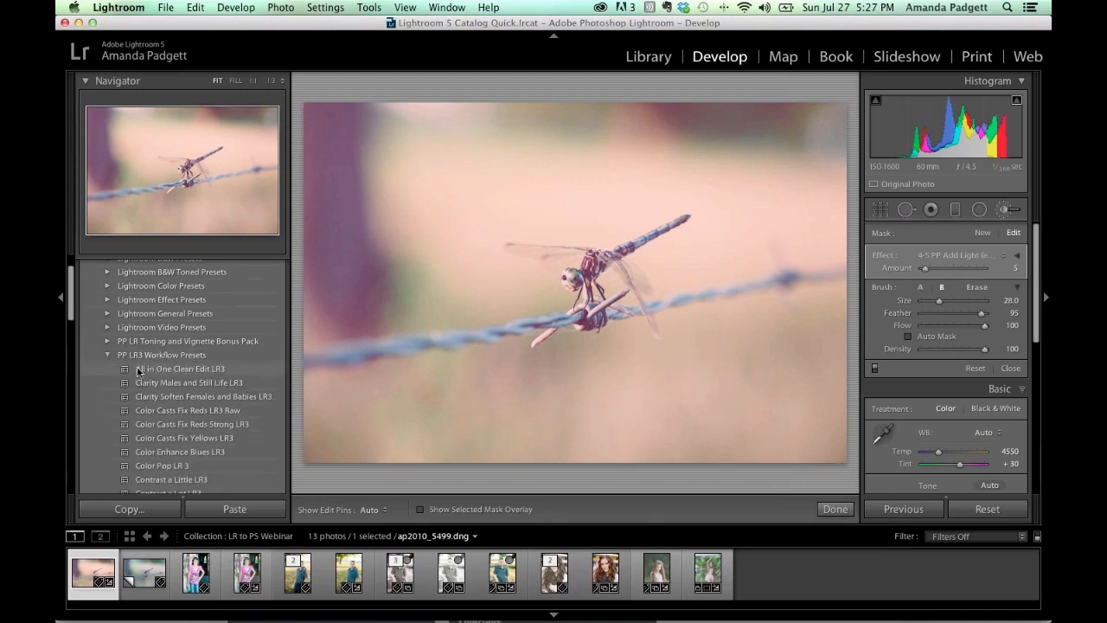
{"action": "scroll", "coordinate": [164, 403], "scroll_direction": "down", "scroll_amount": 10}
{"action": "scroll", "coordinate": [164, 403], "scroll_direction": "down", "scroll_amount": 5}
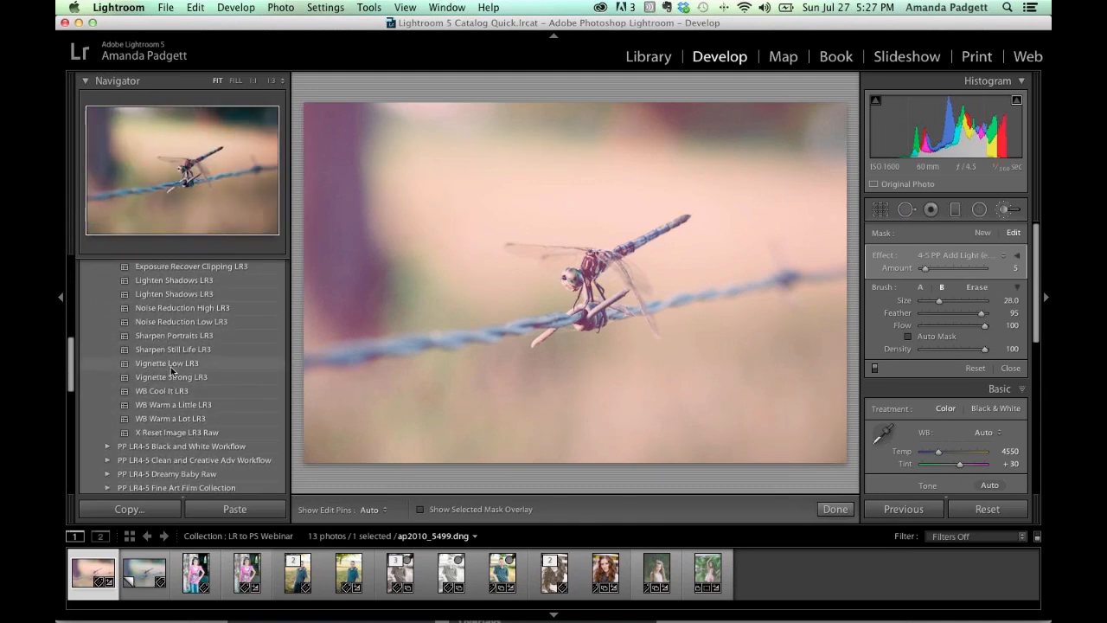
{"action": "left_click", "coordinate": [171, 366]}
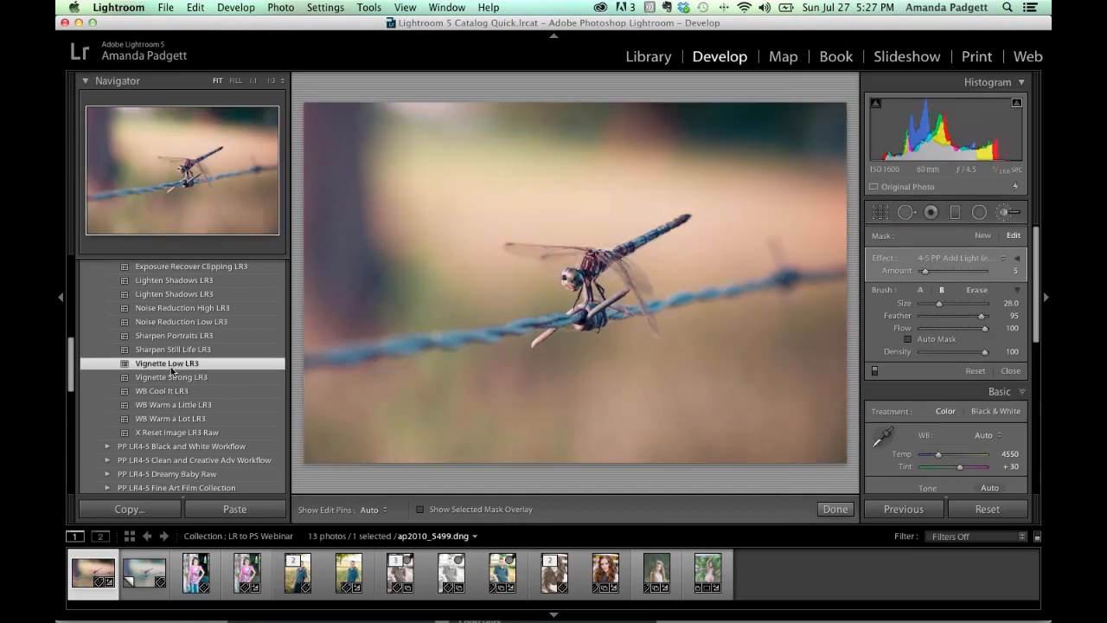
Undo the Vignette Low LR3 preset on the dragonfly photo and finish the adjustment brush.
{"action": "key", "text": "super+z"}
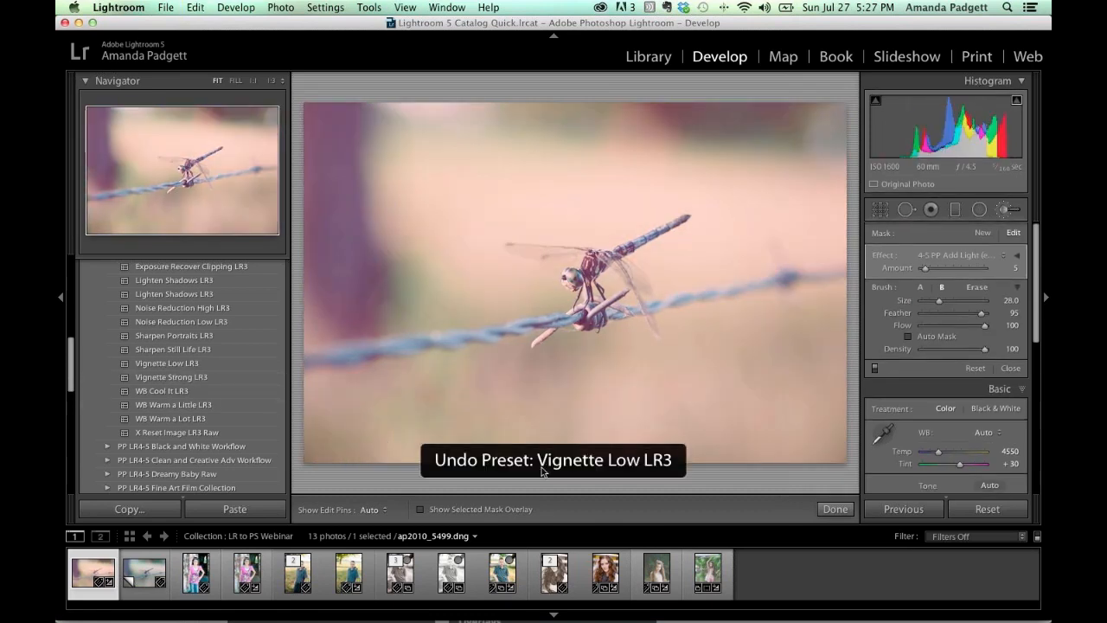
{"action": "left_click", "coordinate": [835, 509]}
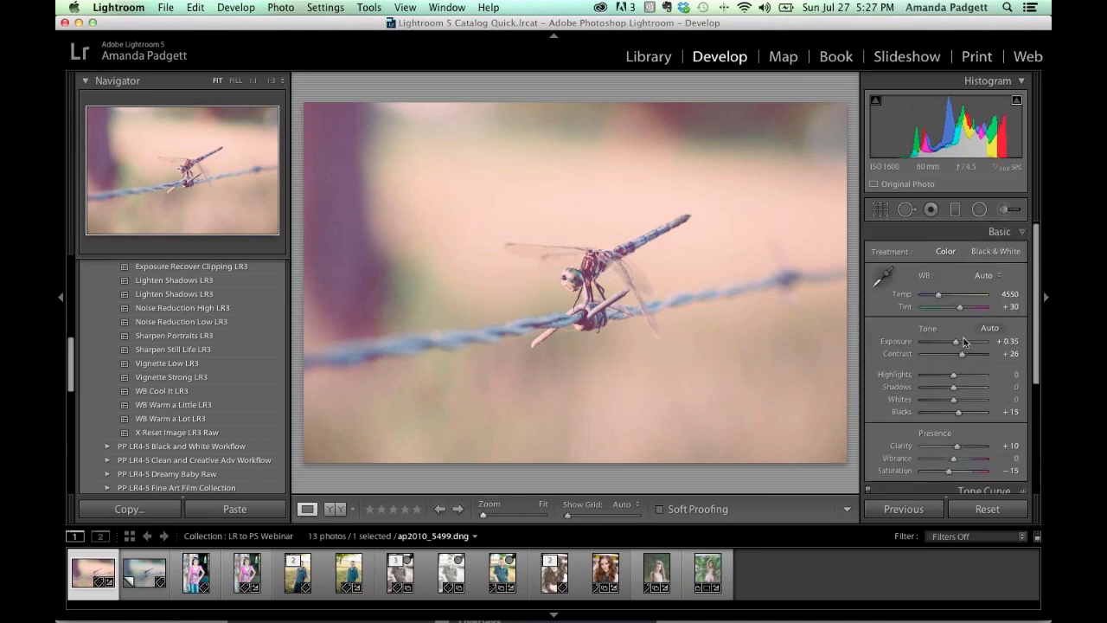
{"action": "scroll", "coordinate": [980, 381], "scroll_direction": "down", "scroll_amount": 3}
{"action": "scroll", "coordinate": [980, 381], "scroll_direction": "down", "scroll_amount": 3}
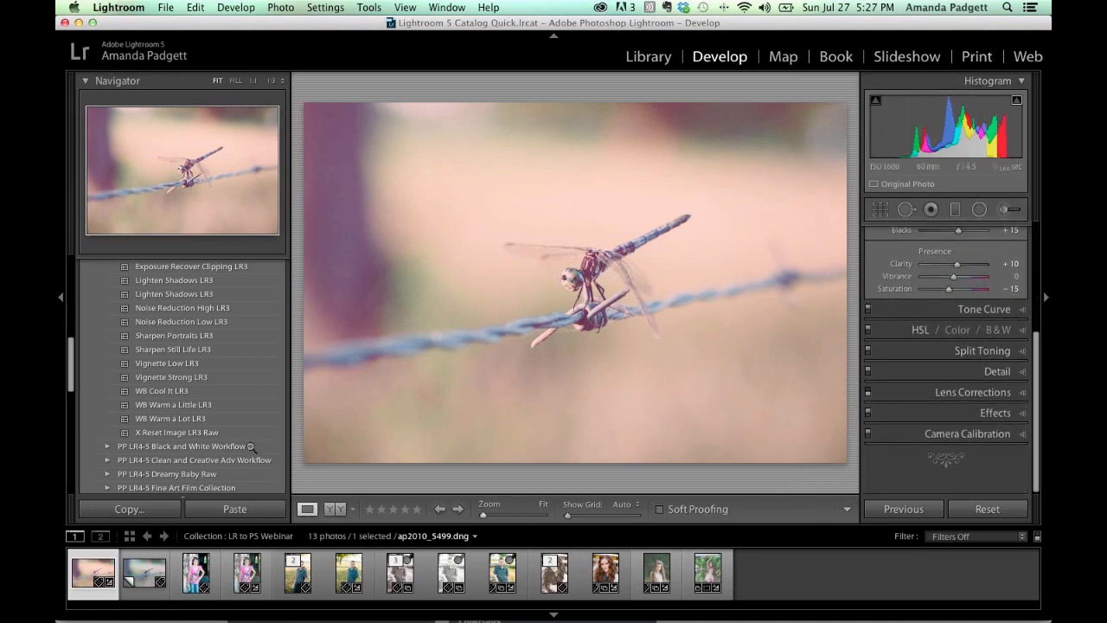
Open the dragonfly photo in Photoshop Elements 12 Editor as a 16 bits/component TIFF copy with Lightroom adjustments, using ProPhoto RGB at 300 resolution.
{"action": "right_click", "coordinate": [87, 576]}
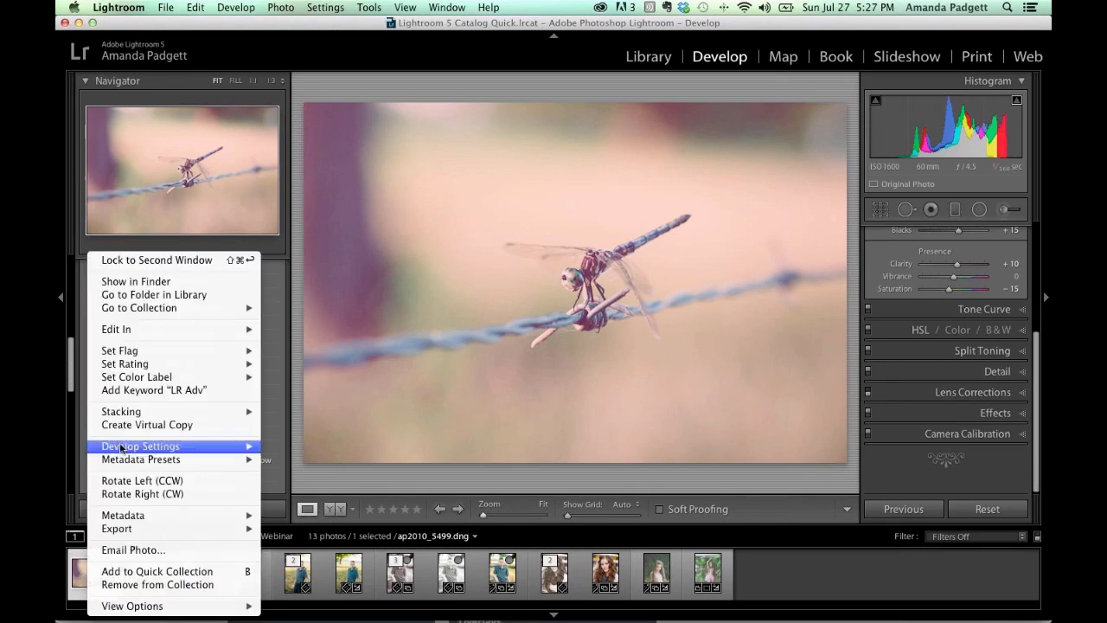
{"action": "mouse_move", "coordinate": [138, 331]}
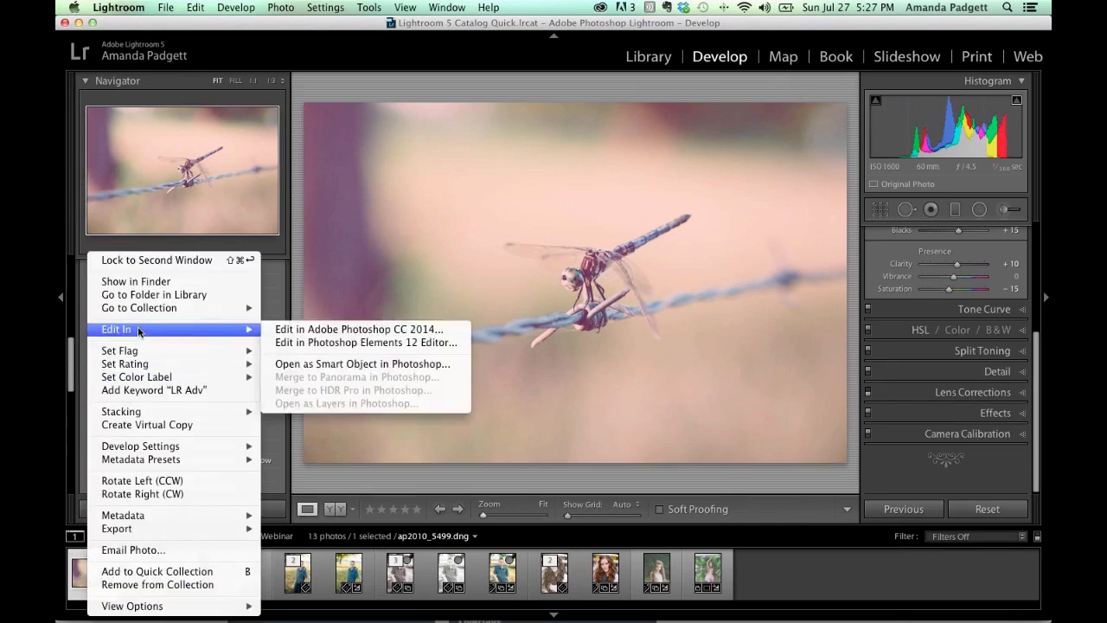
{"action": "right_click", "coordinate": [367, 256]}
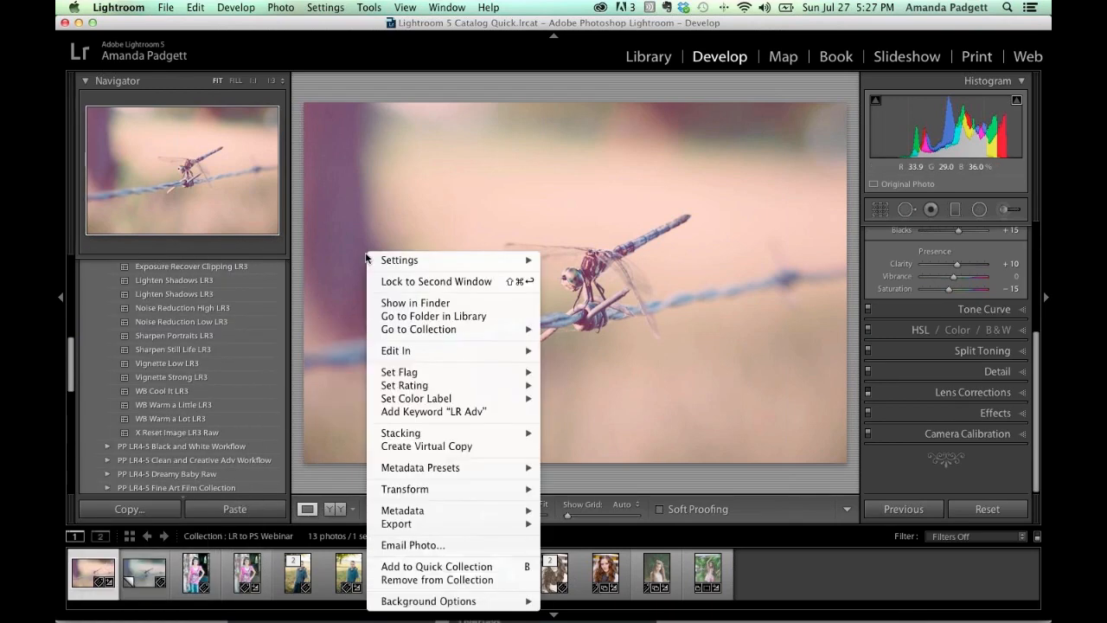
{"action": "mouse_move", "coordinate": [412, 354]}
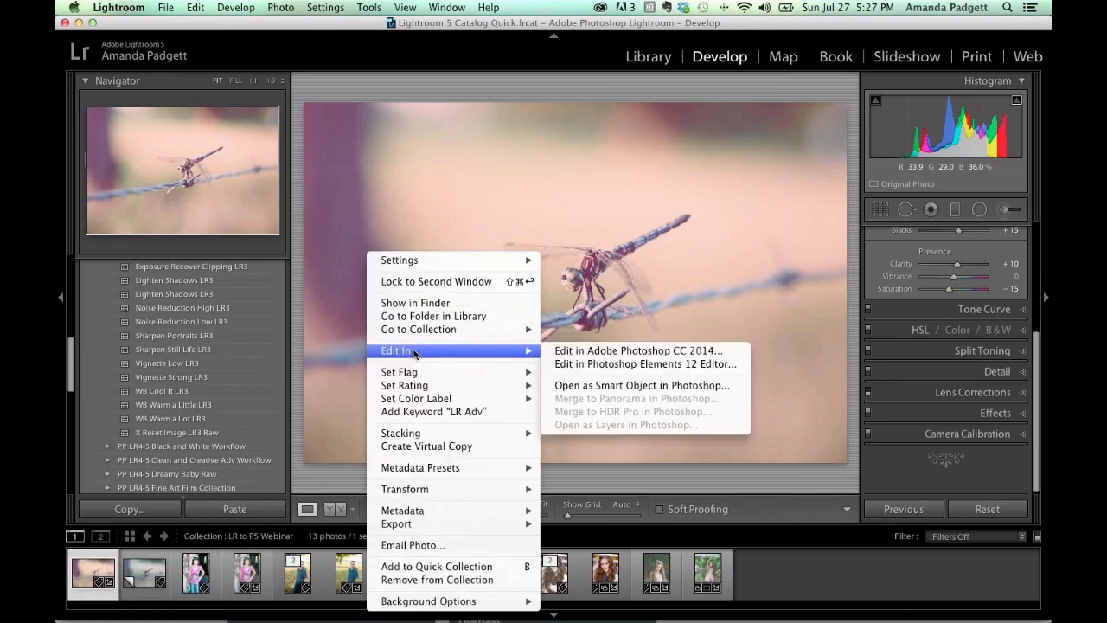
{"action": "left_click", "coordinate": [633, 364]}
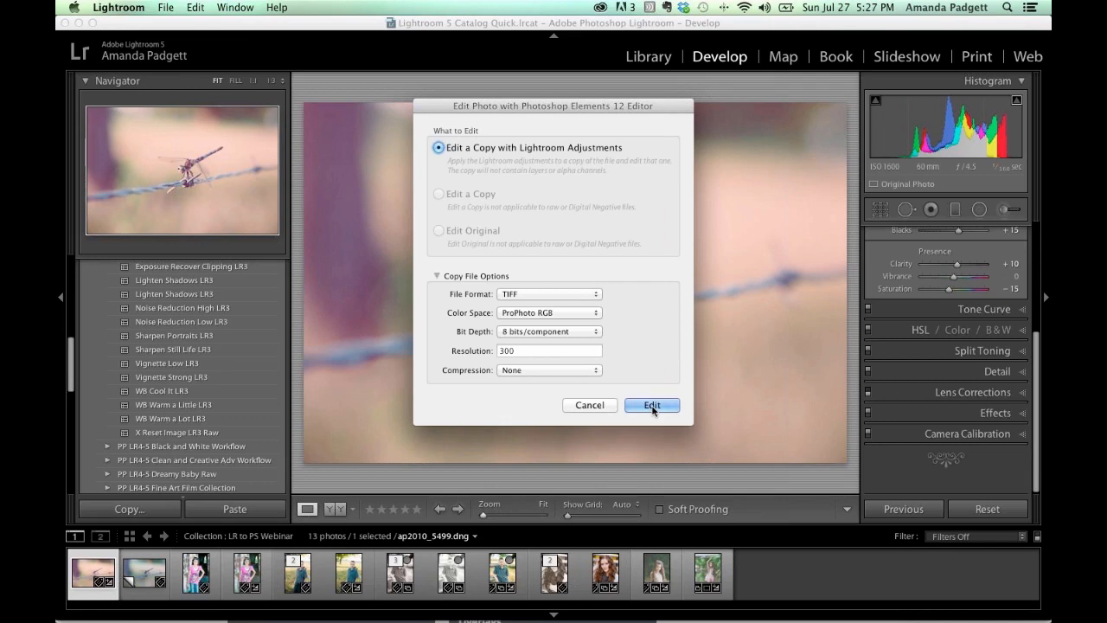
{"action": "left_click", "coordinate": [585, 333]}
{"action": "left_click", "coordinate": [573, 321]}
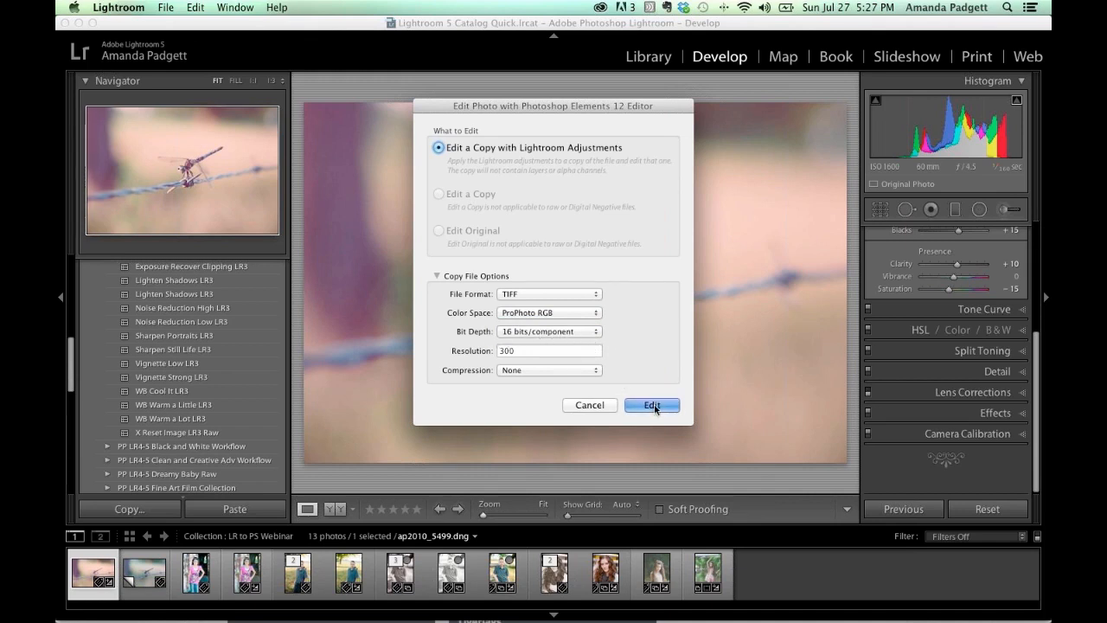
{"action": "left_click", "coordinate": [653, 406]}
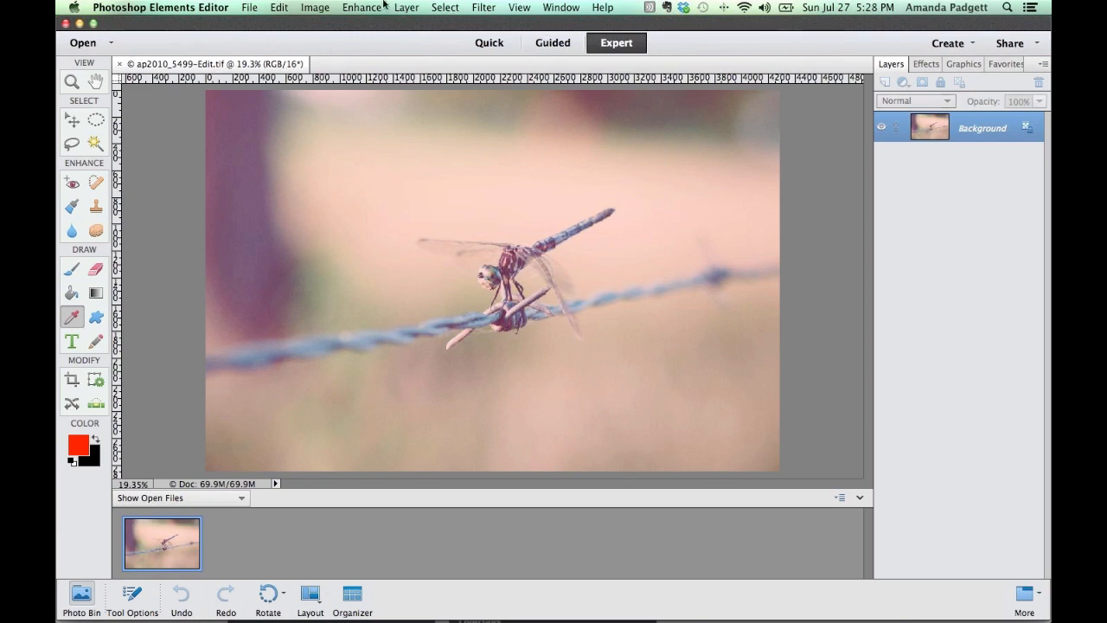
{"action": "left_click", "coordinate": [315, 7]}
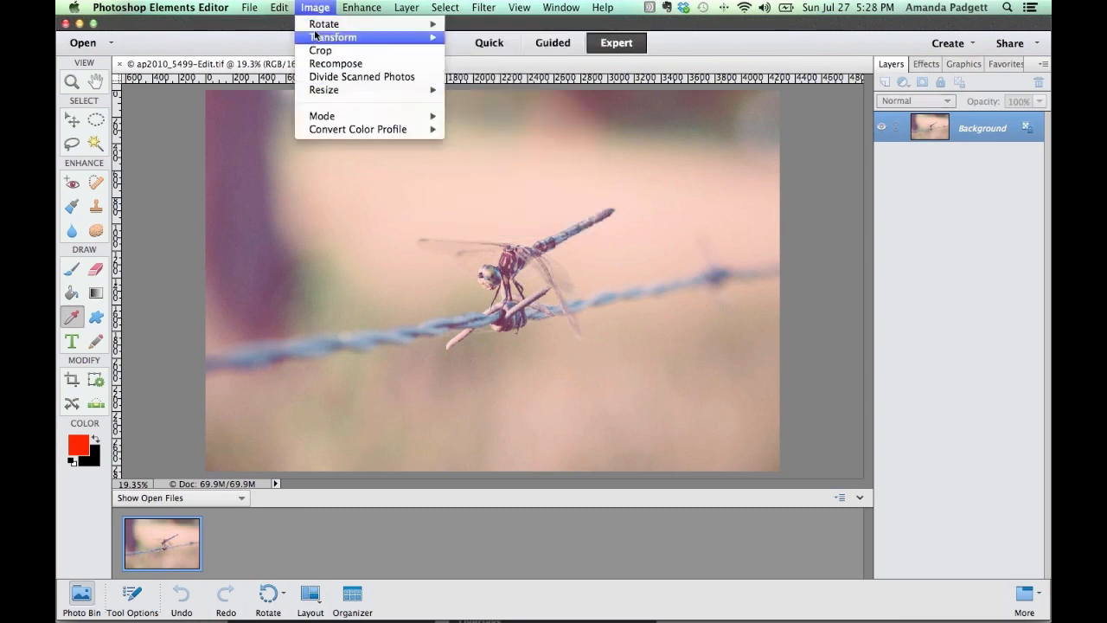
{"action": "mouse_move", "coordinate": [351, 9]}
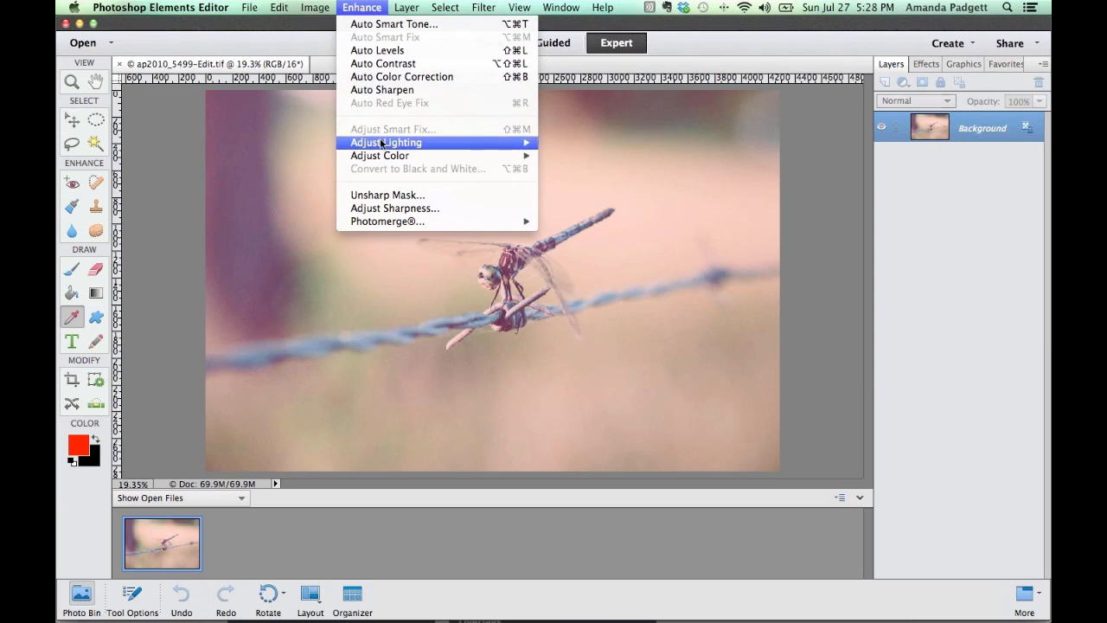
{"action": "mouse_move", "coordinate": [382, 142]}
{"action": "left_click", "coordinate": [571, 169]}
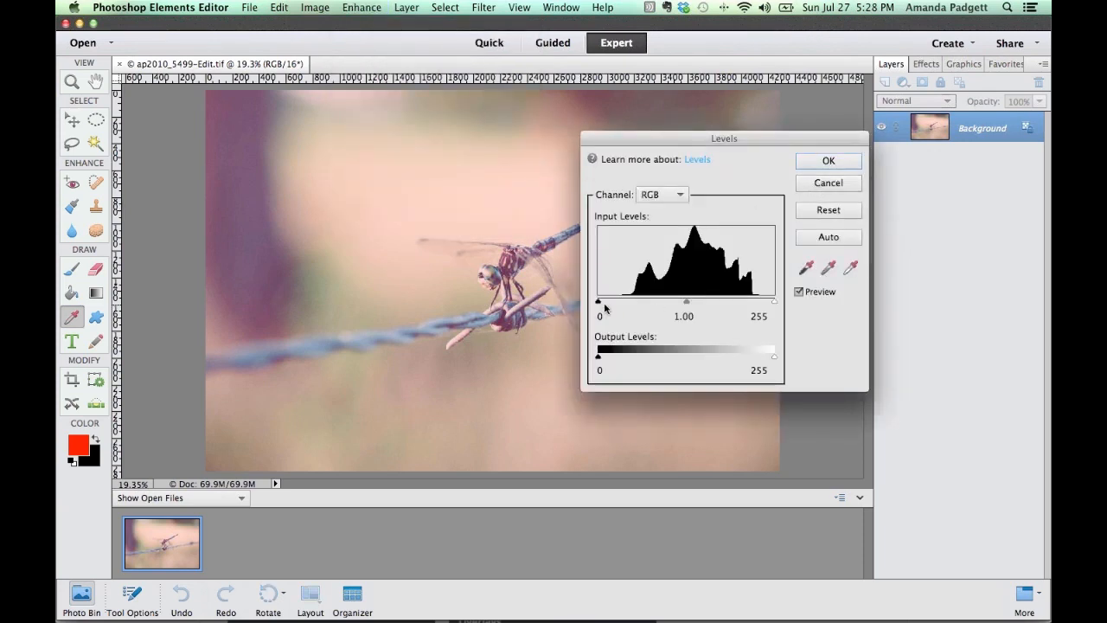
{"action": "left_click_drag", "start_coordinate": [599, 302], "coordinate": [615, 302]}
{"action": "left_click_drag", "start_coordinate": [695, 302], "coordinate": [689, 305]}
{"action": "left_click", "coordinate": [812, 185]}
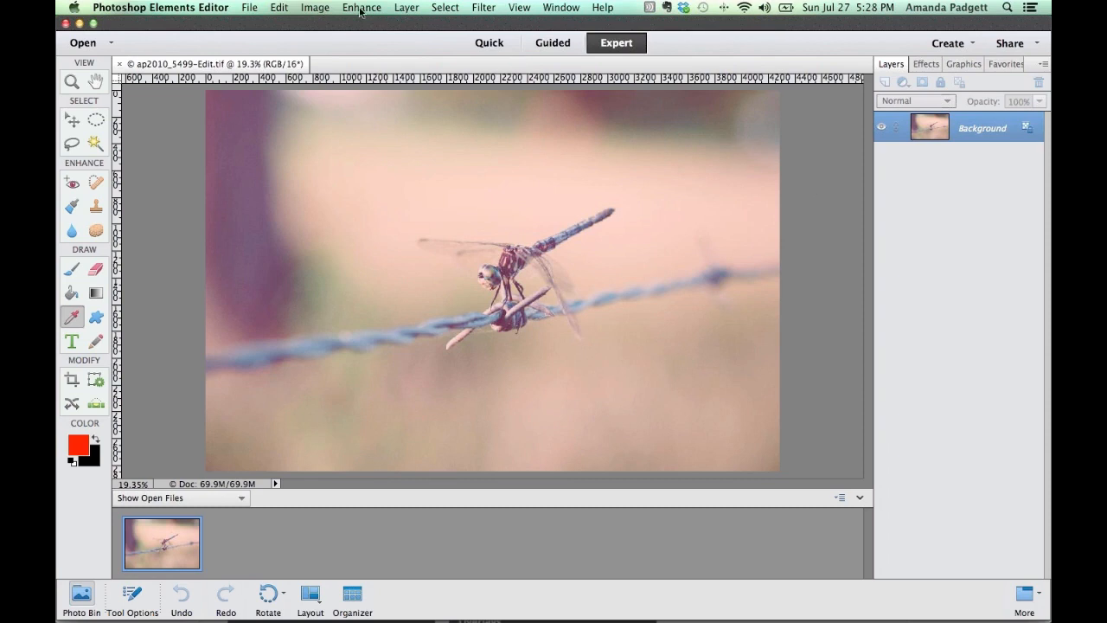
Convert the image to 8 Bits/Channel and check which adjustment layer types are available.
{"action": "left_click", "coordinate": [282, 7]}
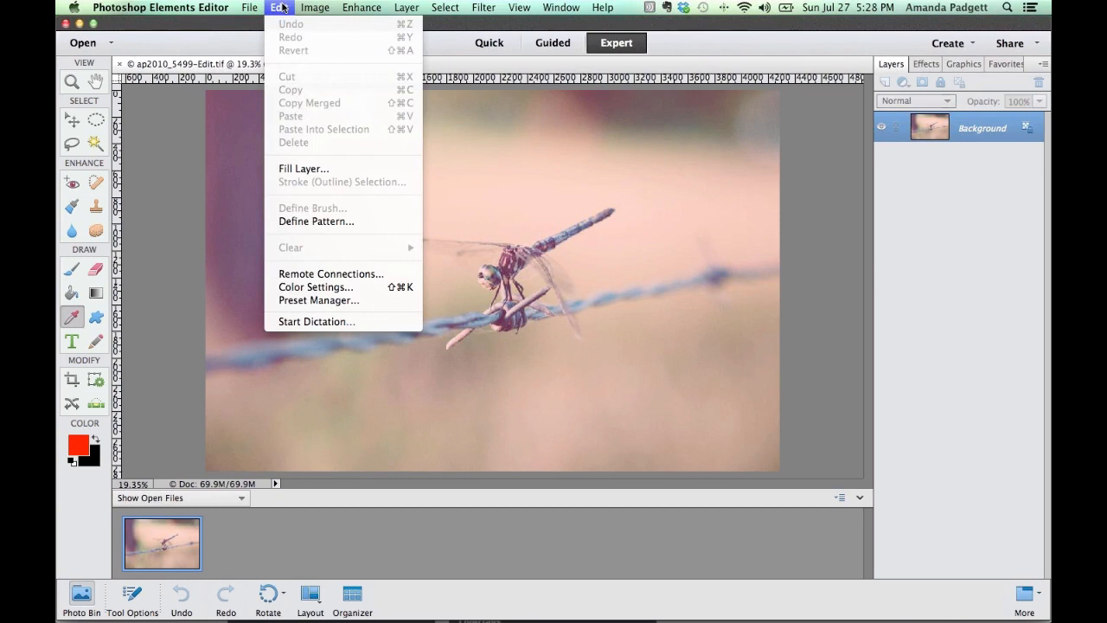
{"action": "mouse_move", "coordinate": [306, 8]}
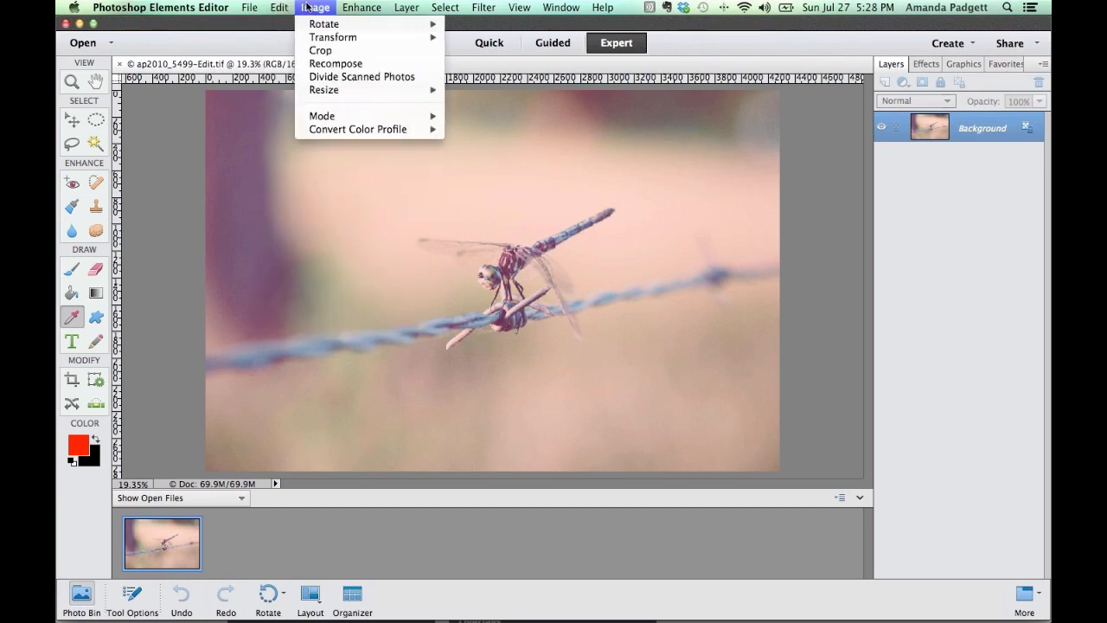
{"action": "mouse_move", "coordinate": [417, 117]}
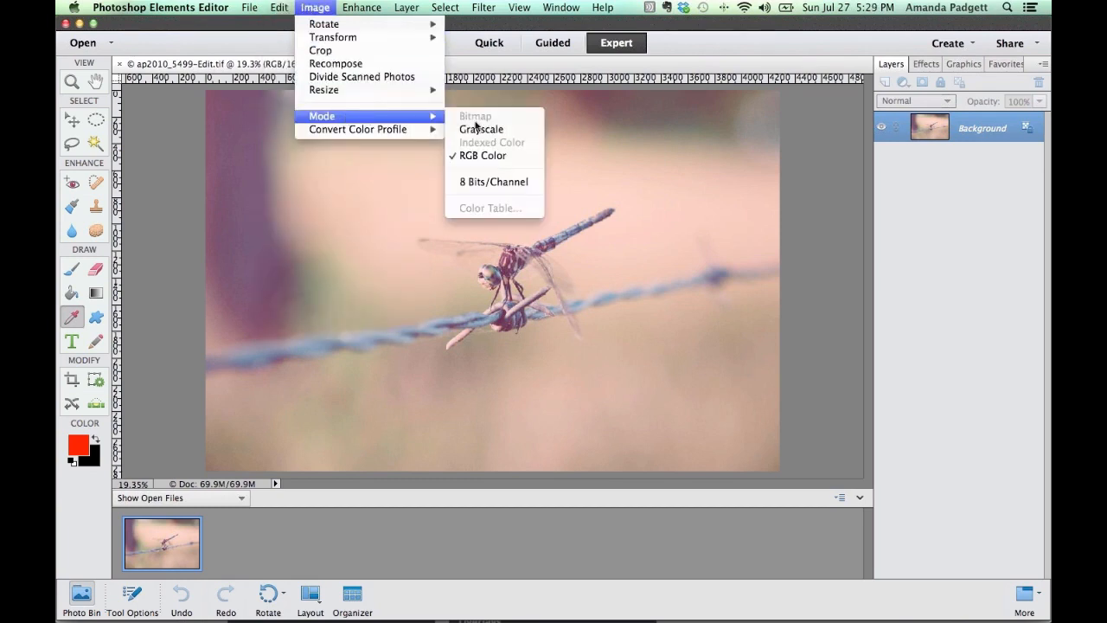
{"action": "left_click", "coordinate": [483, 182]}
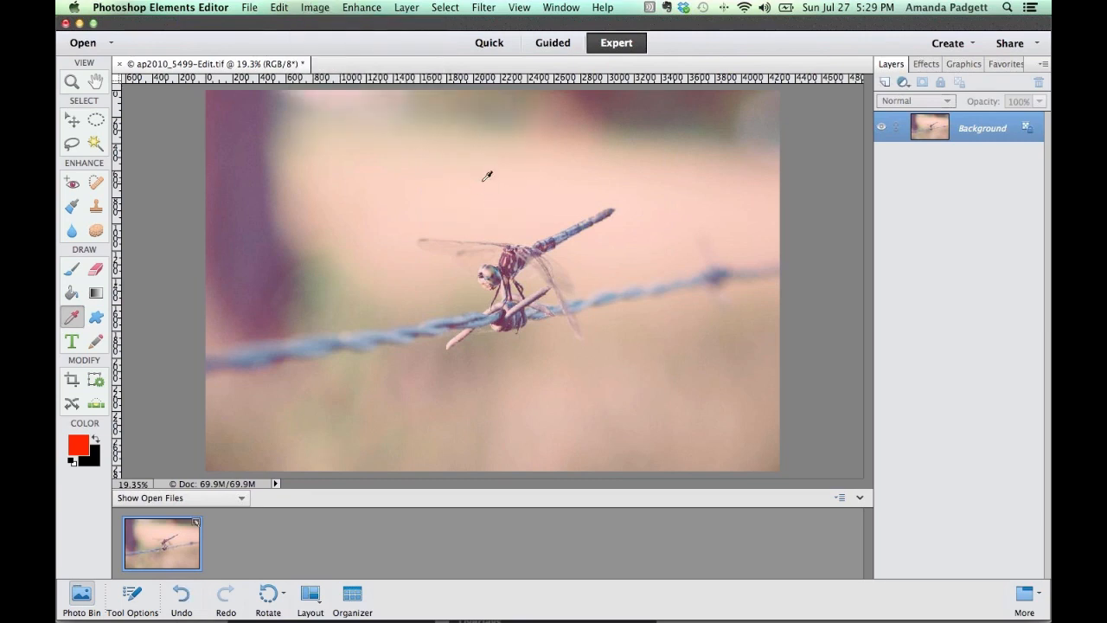
{"action": "left_click", "coordinate": [904, 85]}
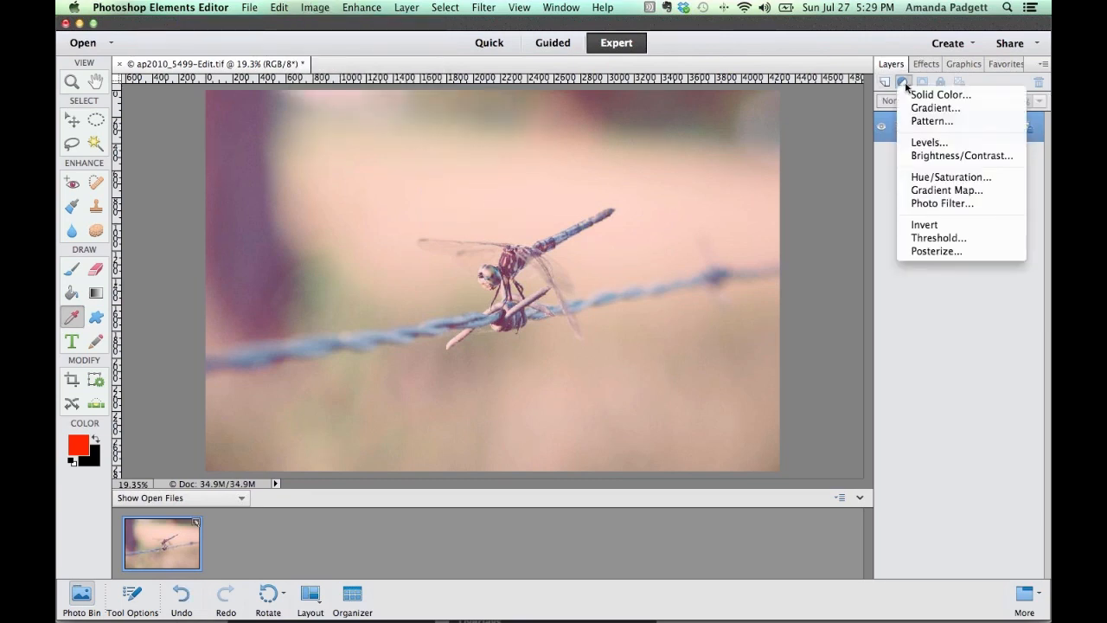
{"action": "left_click", "coordinate": [889, 184]}
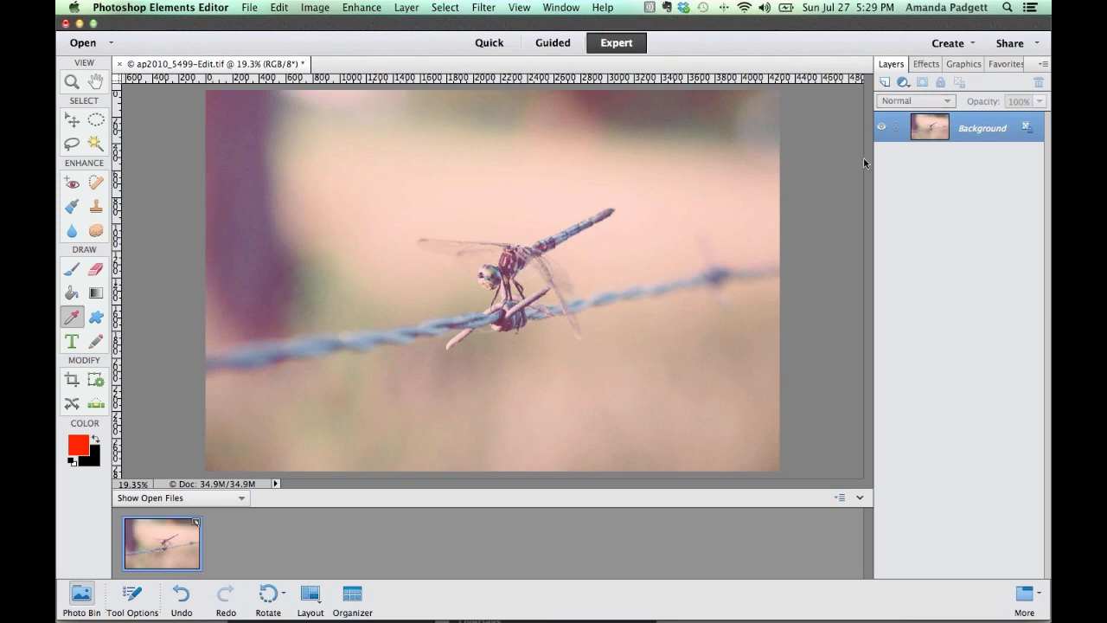
Place the Paradiso.jpg texture from the Retro Revival Textures folder in Dropbox's PD Work folder onto the dragonfly photo.
{"action": "left_click", "coordinate": [250, 8]}
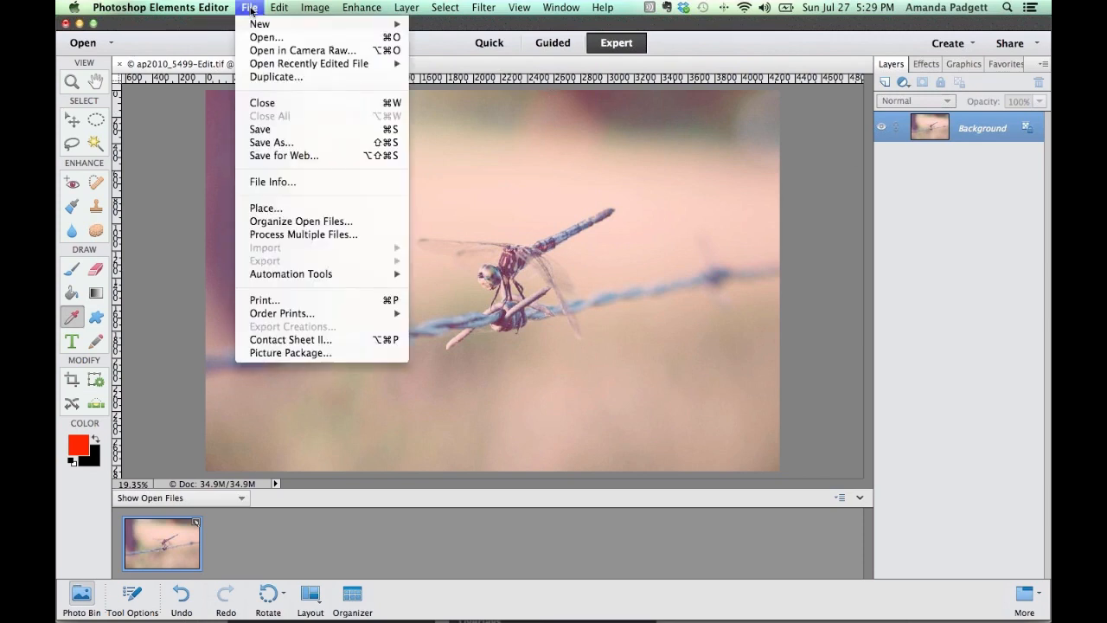
{"action": "left_click", "coordinate": [281, 210]}
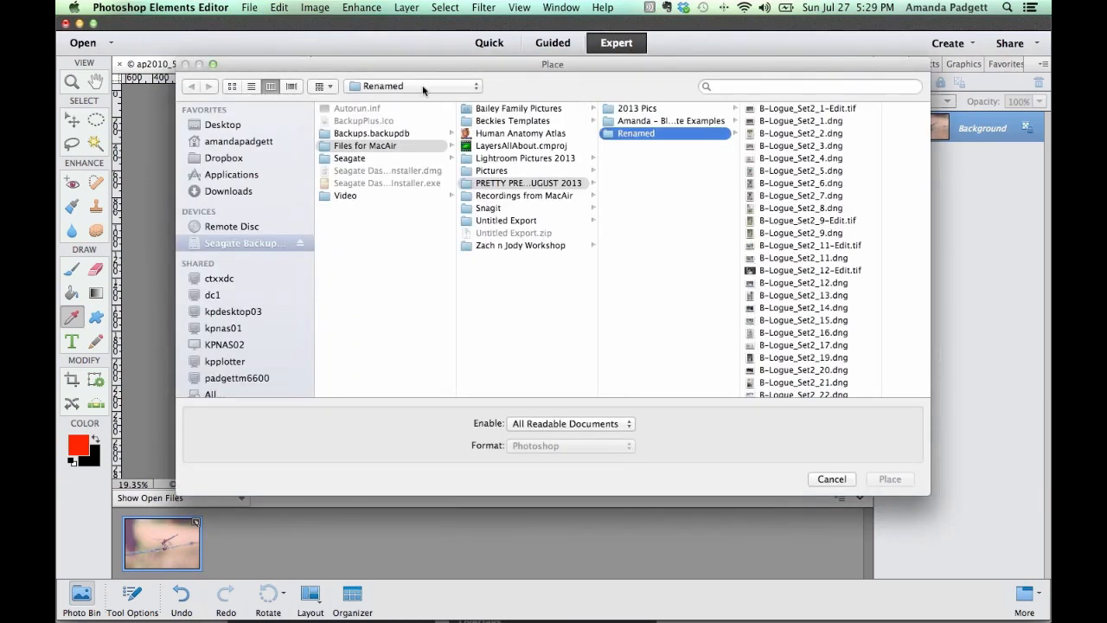
{"action": "left_click", "coordinate": [229, 158]}
{"action": "left_click", "coordinate": [423, 158]}
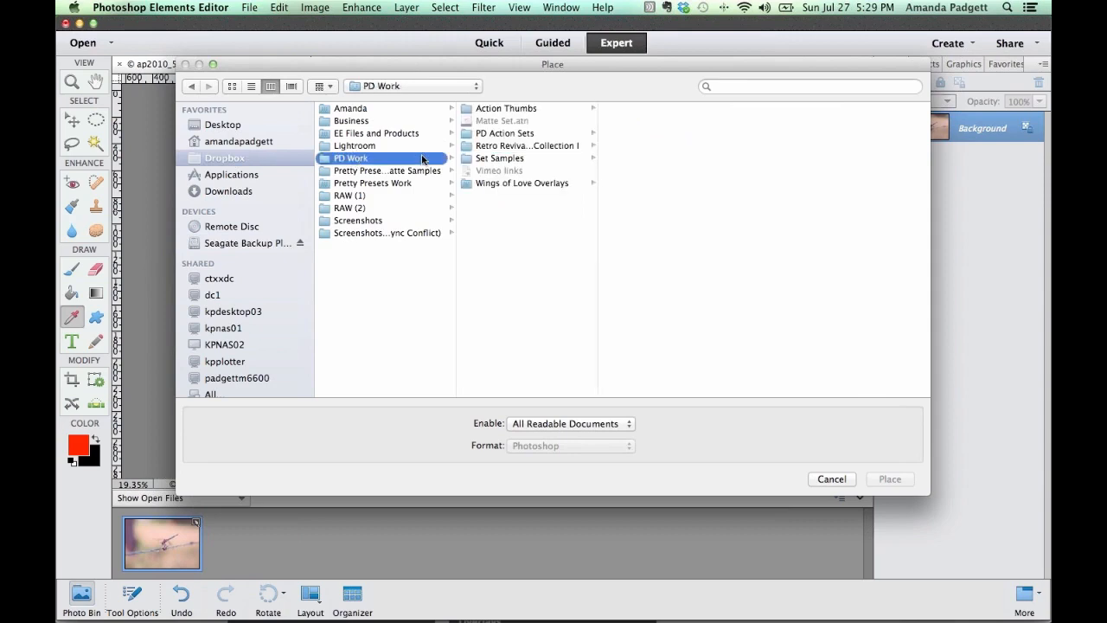
{"action": "left_click", "coordinate": [521, 147]}
{"action": "left_click", "coordinate": [647, 257]}
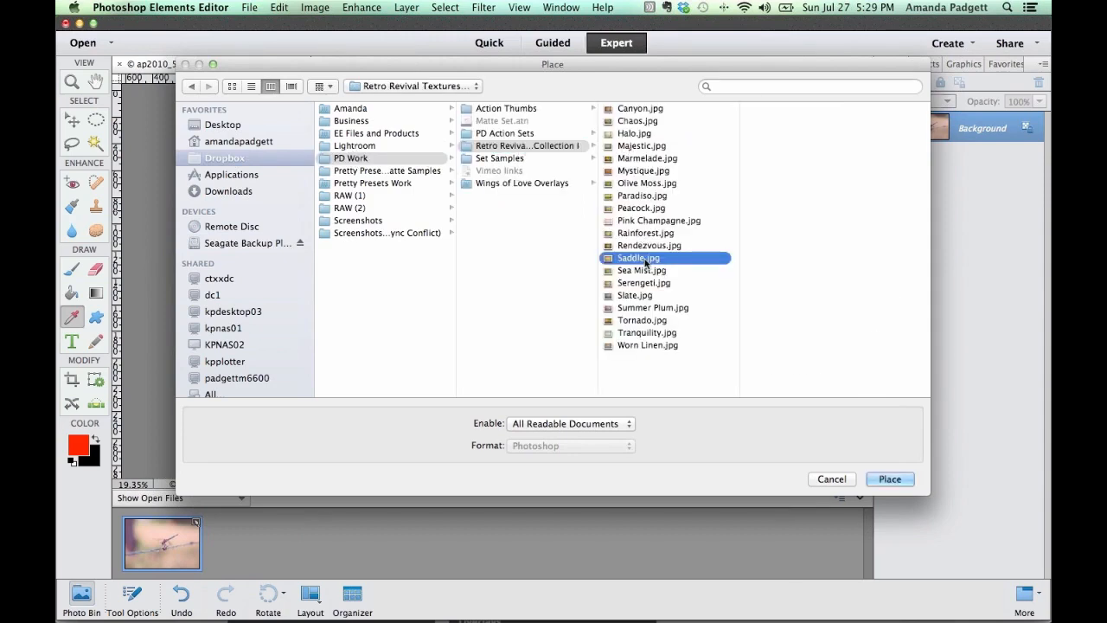
{"action": "left_click", "coordinate": [645, 209]}
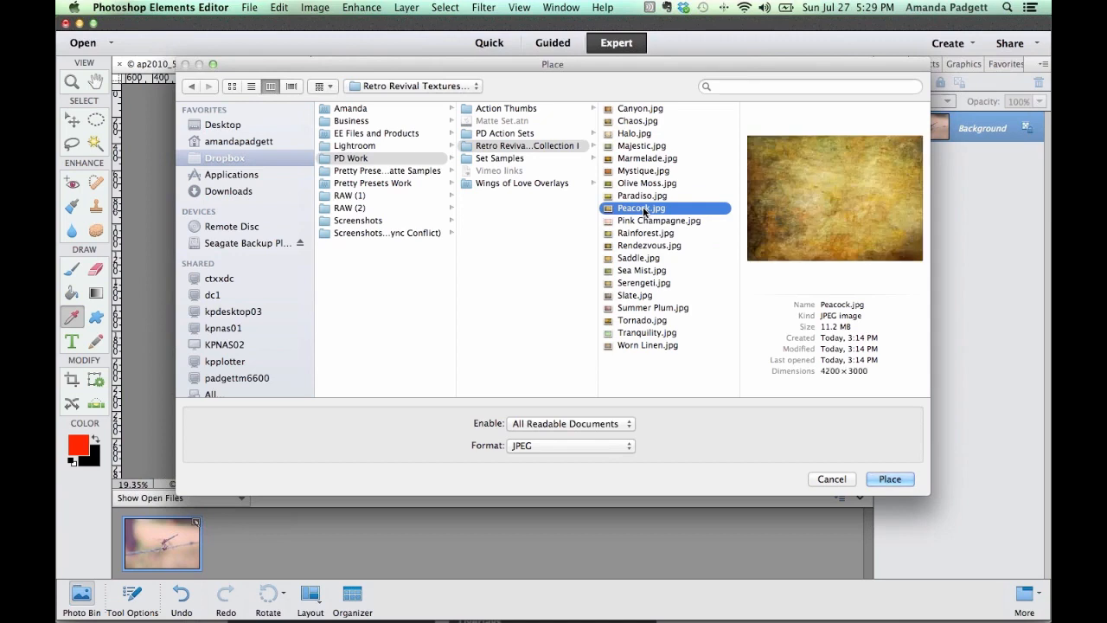
{"action": "left_click", "coordinate": [642, 196]}
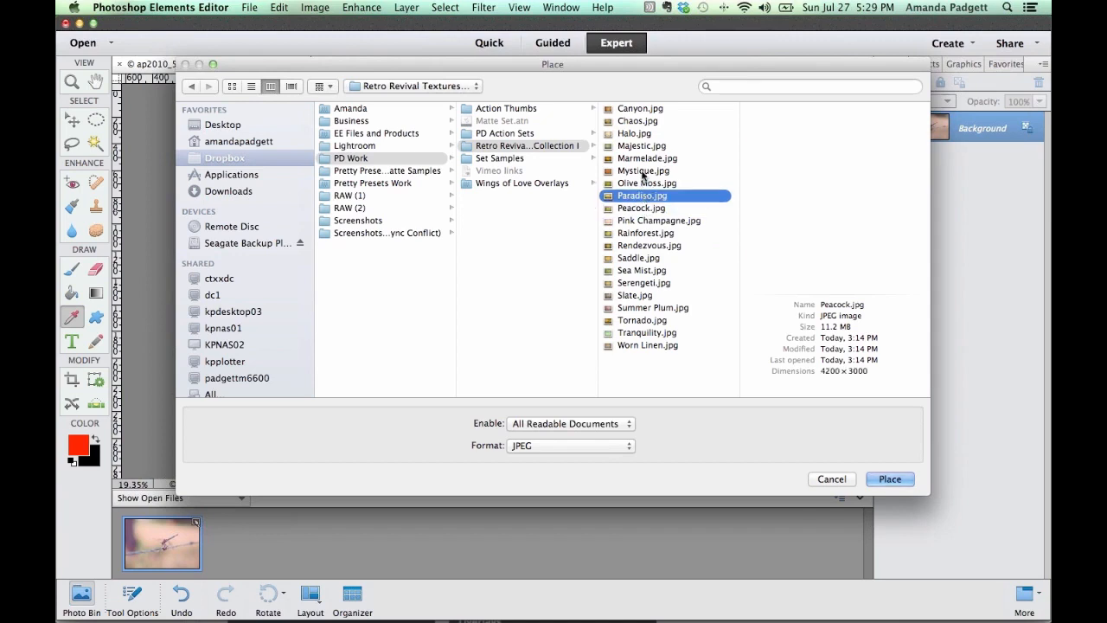
{"action": "left_click", "coordinate": [641, 160]}
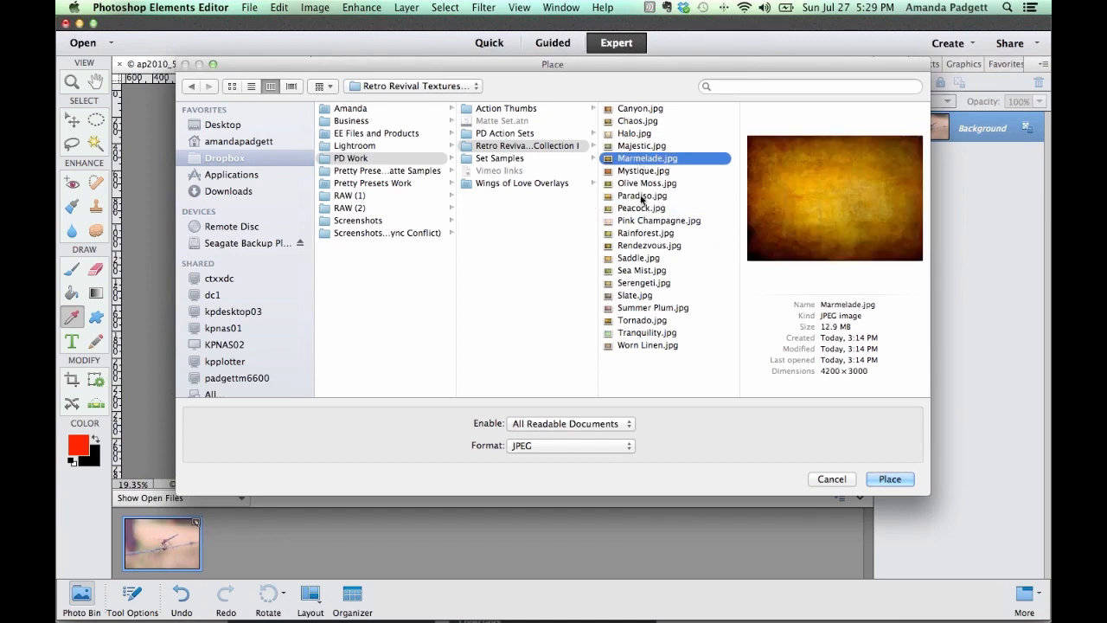
{"action": "left_click", "coordinate": [642, 197]}
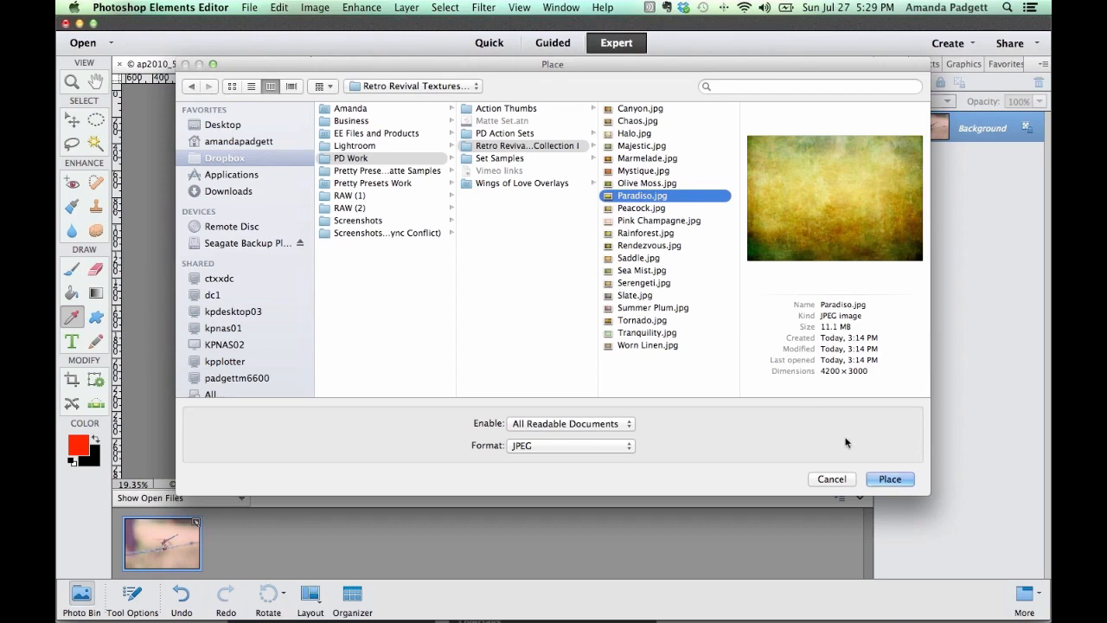
{"action": "left_click", "coordinate": [888, 478]}
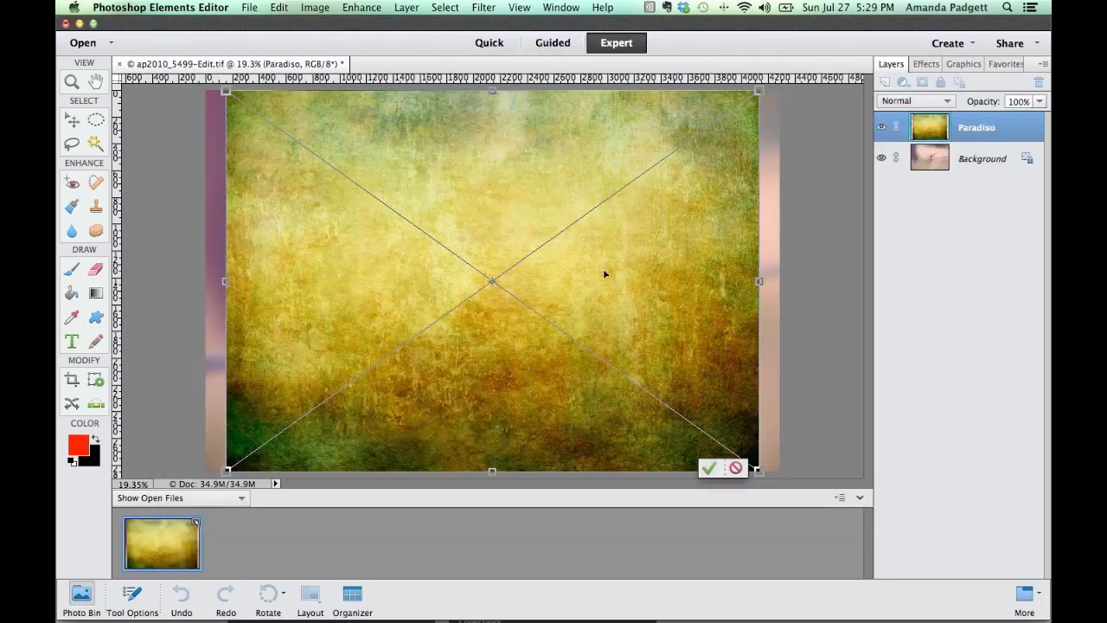
Stretch the placed Paradiso texture horizontally to cover the full width of the photo and commit the placement.
{"action": "left_click_drag", "start_coordinate": [223, 282], "coordinate": [204, 281]}
{"action": "left_click_drag", "start_coordinate": [758, 284], "coordinate": [780, 282]}
{"action": "left_click", "coordinate": [730, 468]}
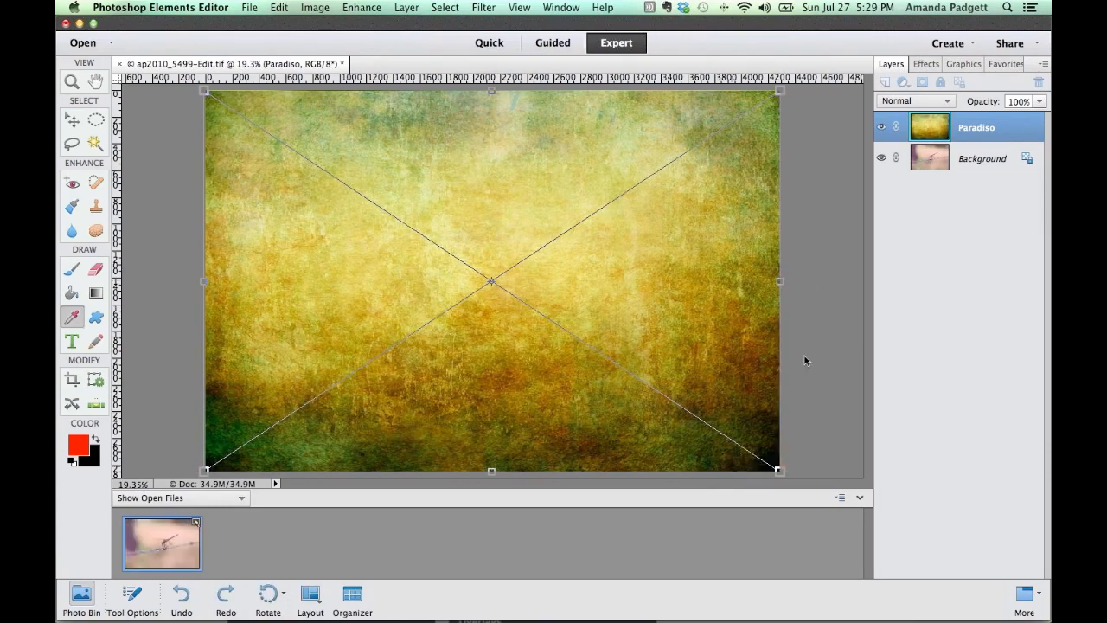
Try Soft Light on the Paradiso layer, then set its blend mode to Overlay and its opacity to 46%.
{"action": "left_click", "coordinate": [916, 101]}
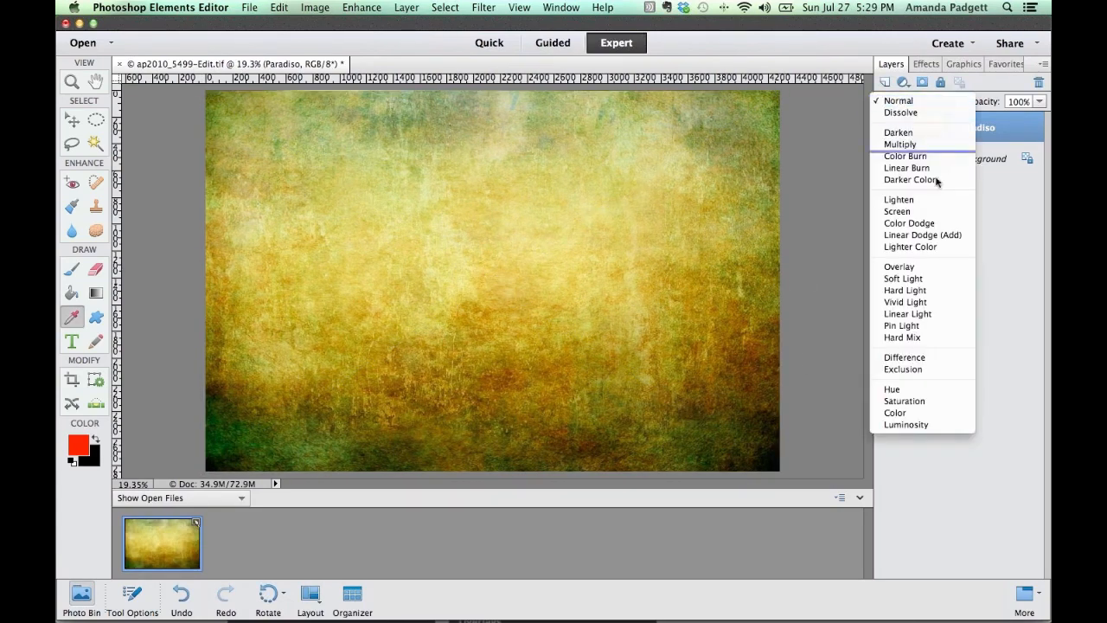
{"action": "left_click", "coordinate": [919, 279]}
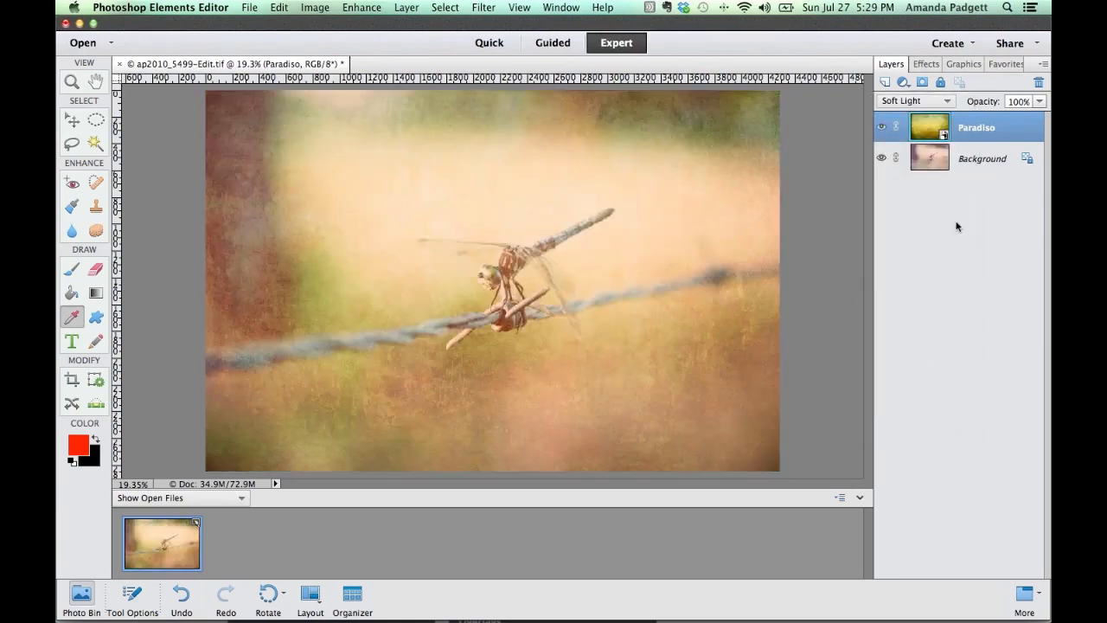
{"action": "left_click", "coordinate": [928, 101]}
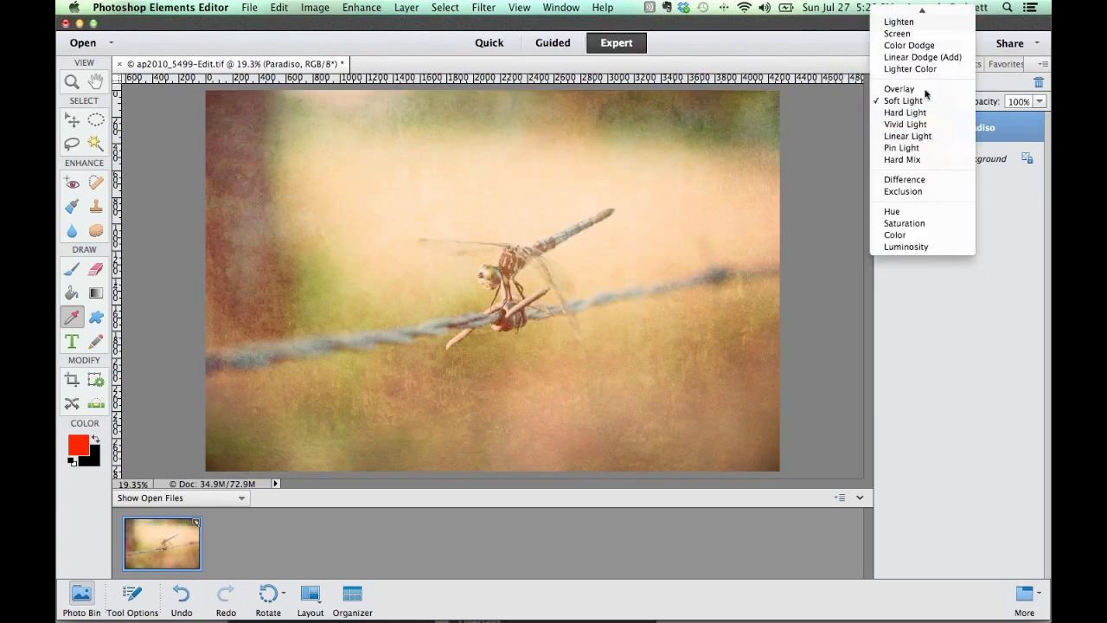
{"action": "left_click", "coordinate": [926, 92]}
{"action": "left_click", "coordinate": [1039, 102]}
{"action": "left_click_drag", "start_coordinate": [1037, 115], "coordinate": [1001, 121]}
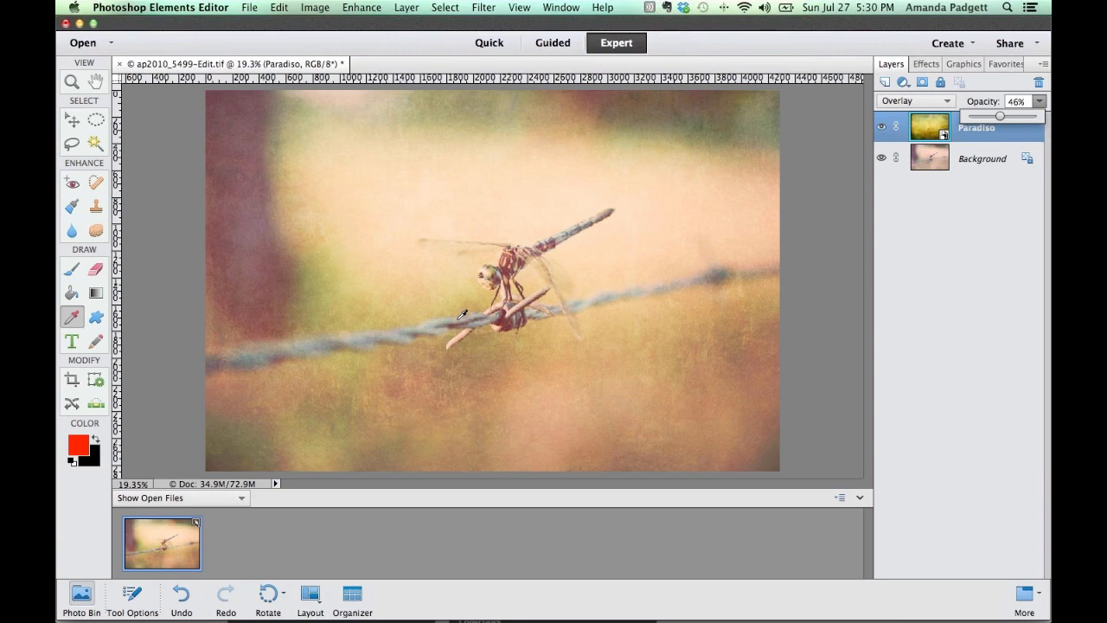
{"action": "left_click", "coordinate": [926, 309]}
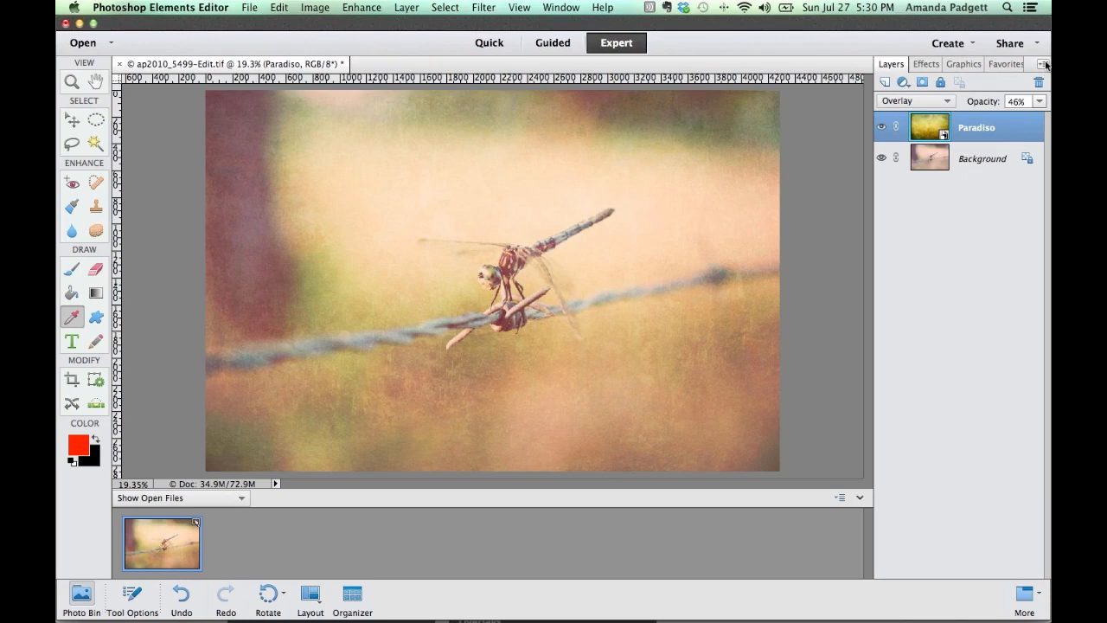
Flatten the Paradiso texture and the dragonfly photo into a single background layer.
{"action": "left_click", "coordinate": [1046, 65]}
{"action": "left_click", "coordinate": [927, 318]}
{"action": "left_click", "coordinate": [409, 9]}
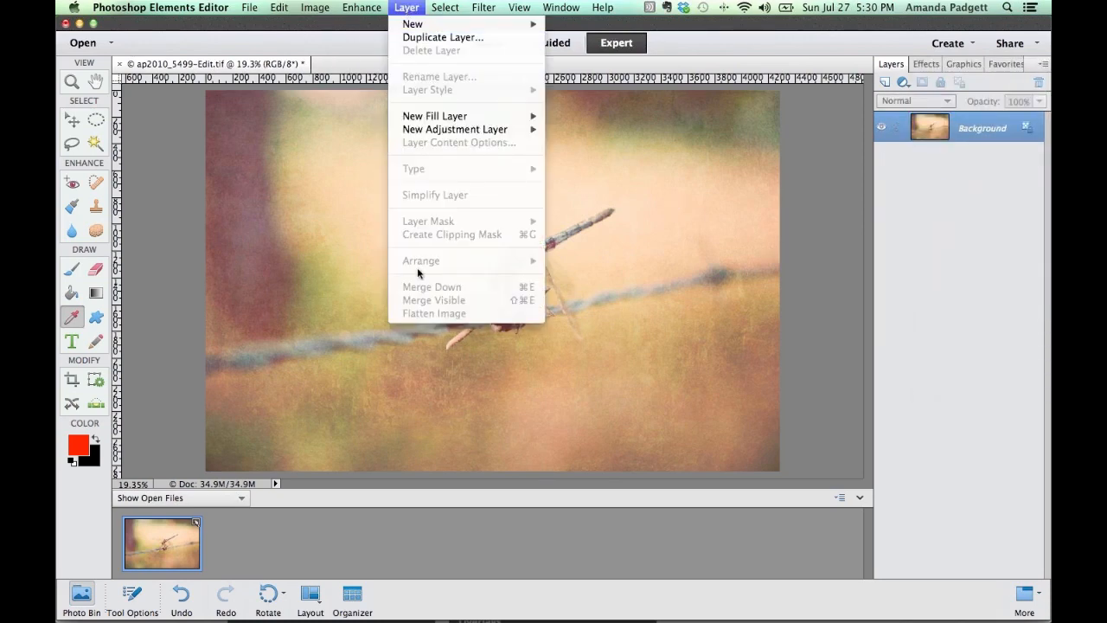
Save the flattened photo as a TIFF, replacing ap2010_5499-Edit.tif in the LR to PS Webinar folder, and switch to Lightroom.
{"action": "mouse_move", "coordinate": [250, 9]}
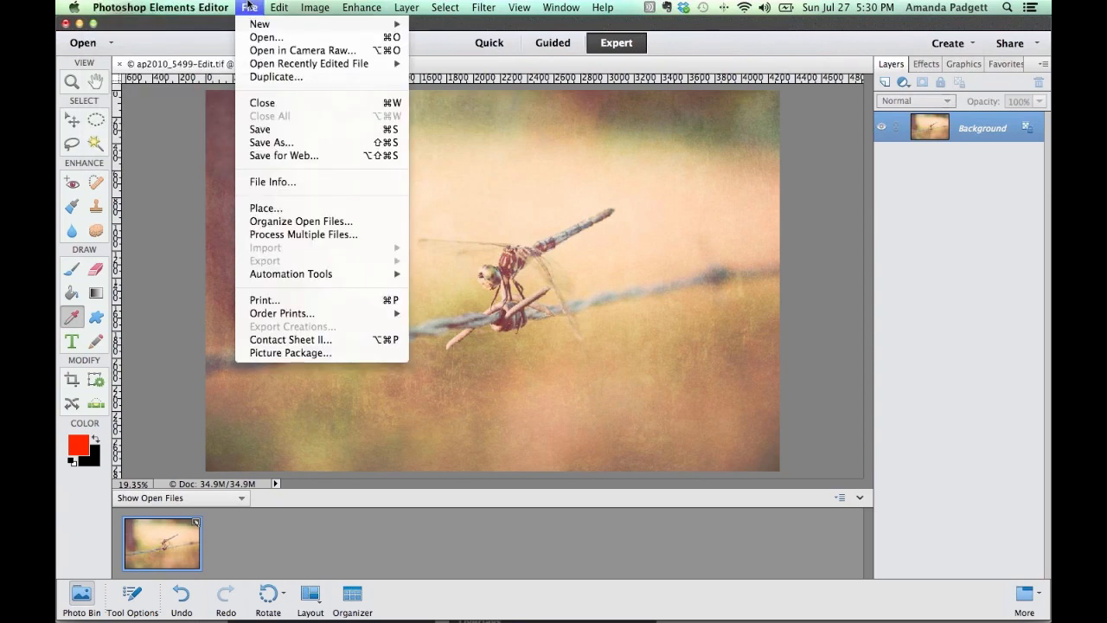
{"action": "left_click", "coordinate": [266, 137]}
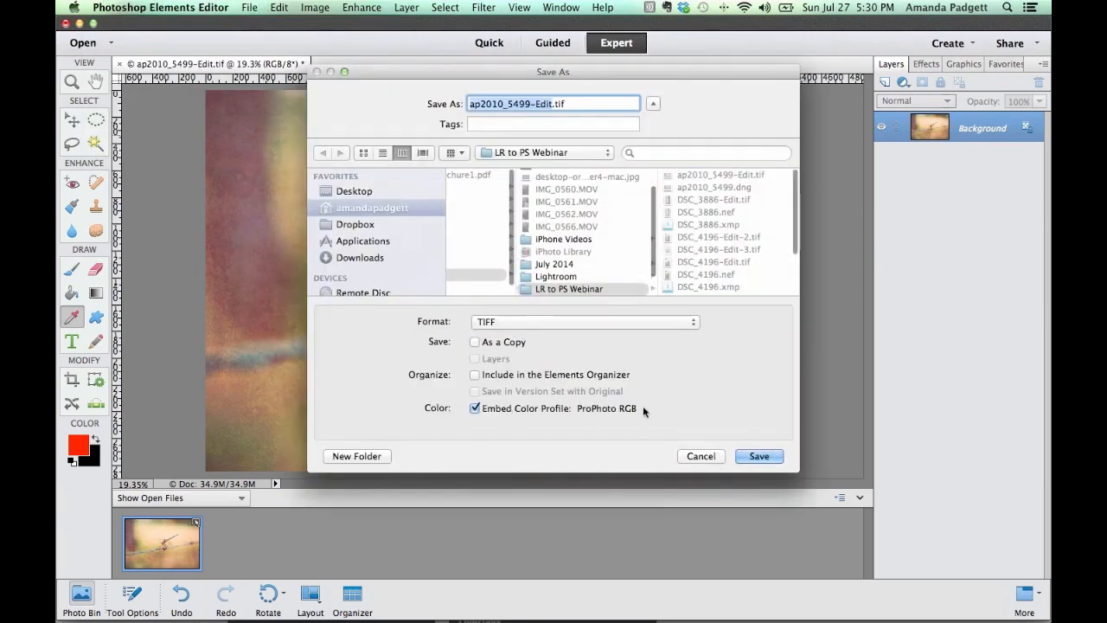
{"action": "left_click", "coordinate": [757, 457]}
{"action": "left_click", "coordinate": [655, 165]}
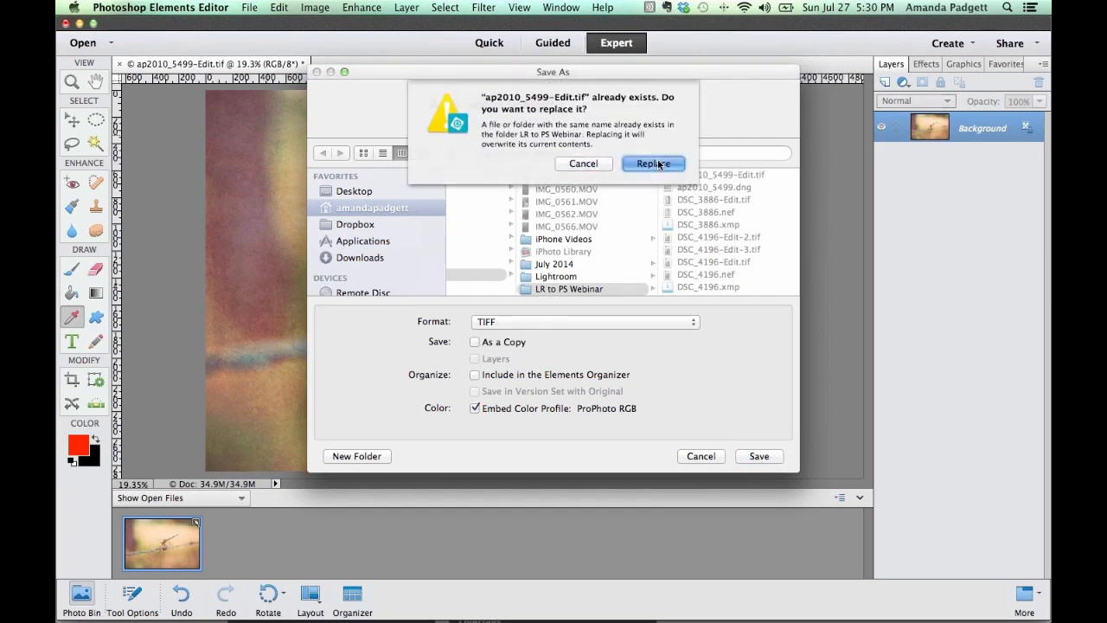
{"action": "left_click", "coordinate": [662, 153]}
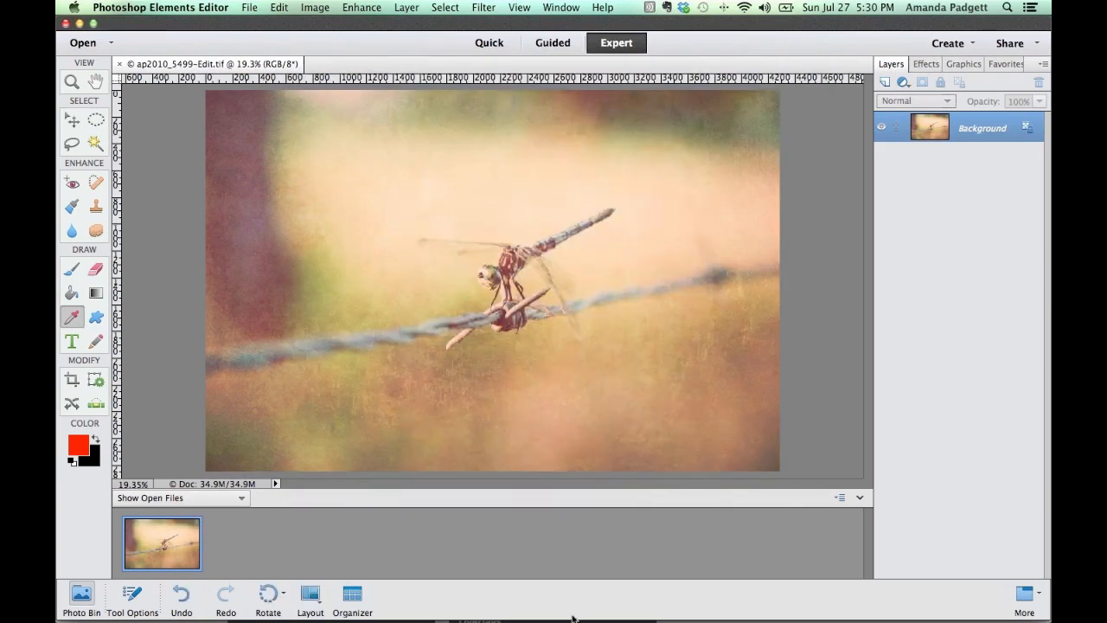
{"action": "mouse_move", "coordinate": [571, 619]}
{"action": "left_click", "coordinate": [559, 588]}
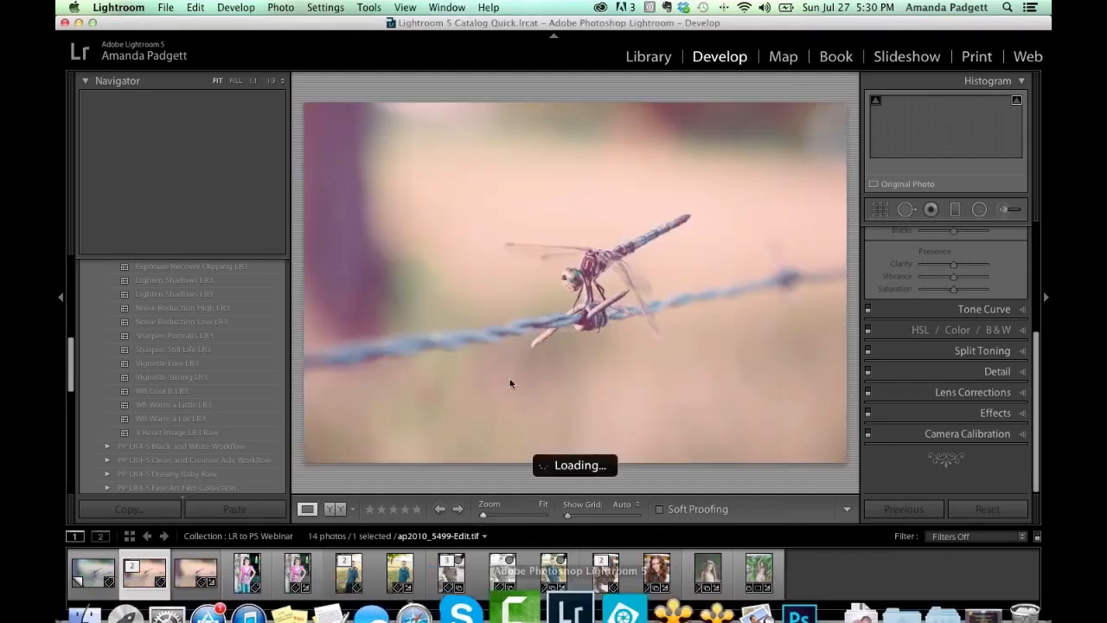
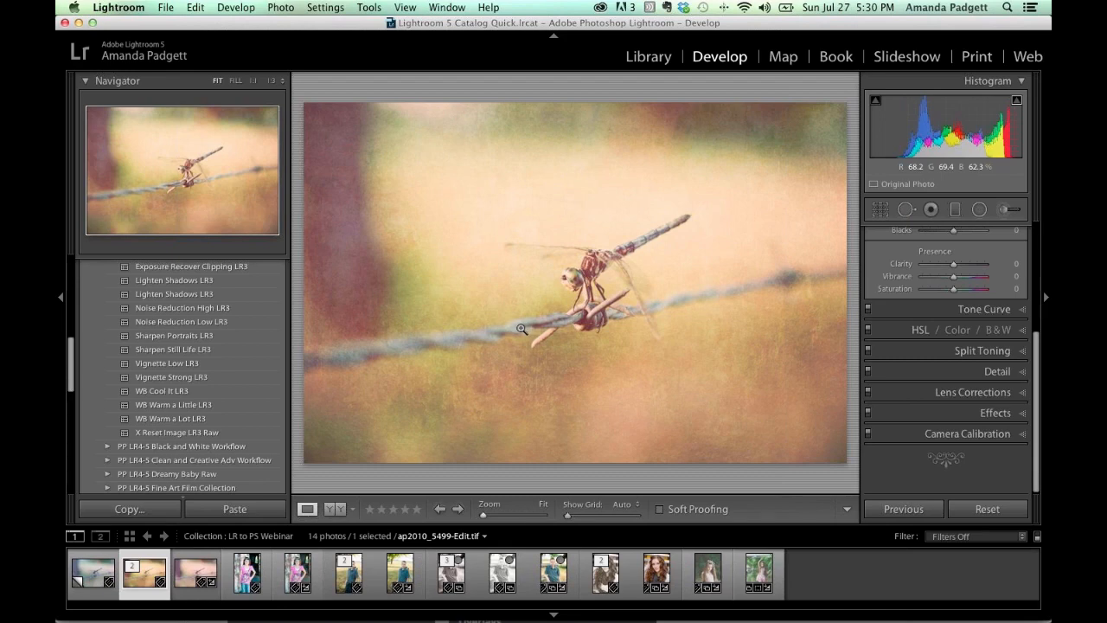
Select the portrait DSC_3886.nef and reset its Develop settings.
{"action": "left_click", "coordinate": [294, 578]}
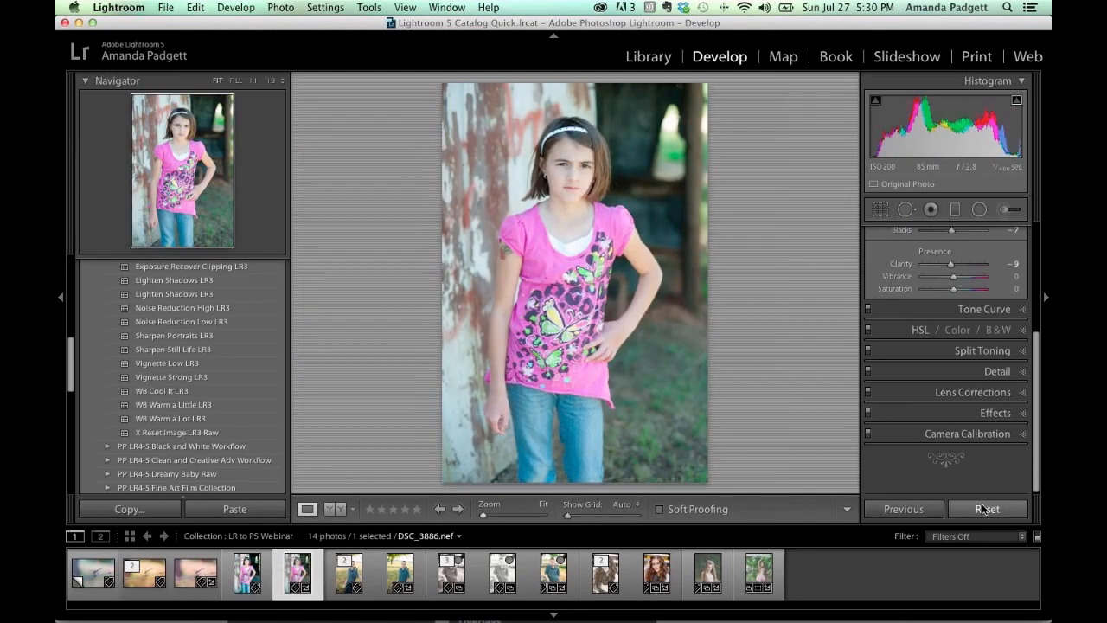
{"action": "left_click", "coordinate": [984, 509]}
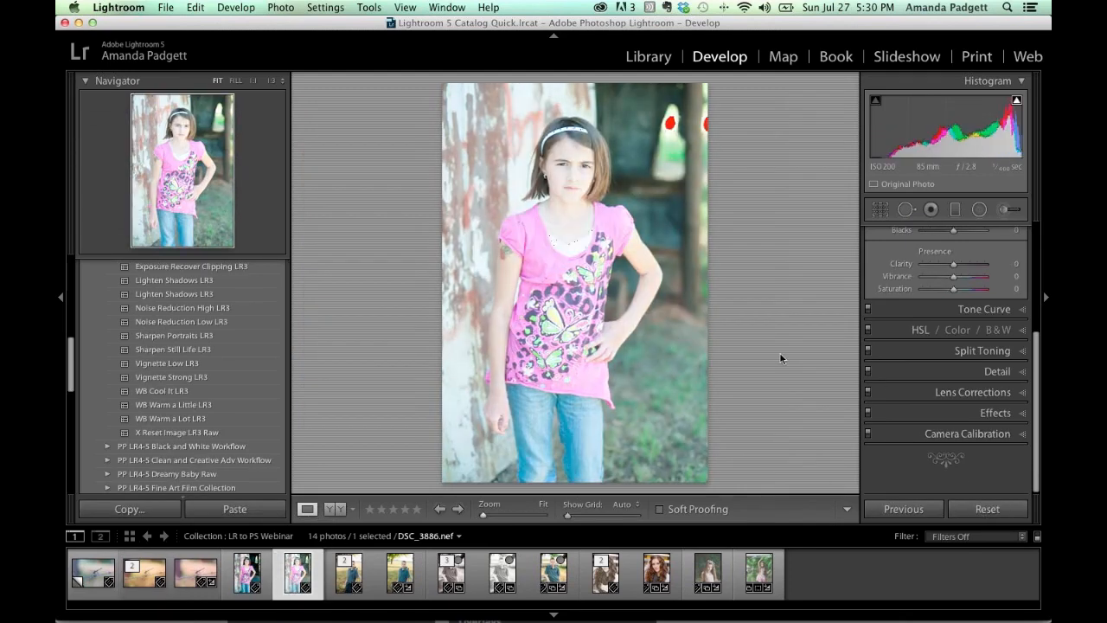
Apply the LR3 presets Exposure Darken a Lot, Contrast a Little, and Clarity Soften Females and Babies to the portrait.
{"action": "scroll", "coordinate": [225, 358], "scroll_direction": "up", "scroll_amount": 5}
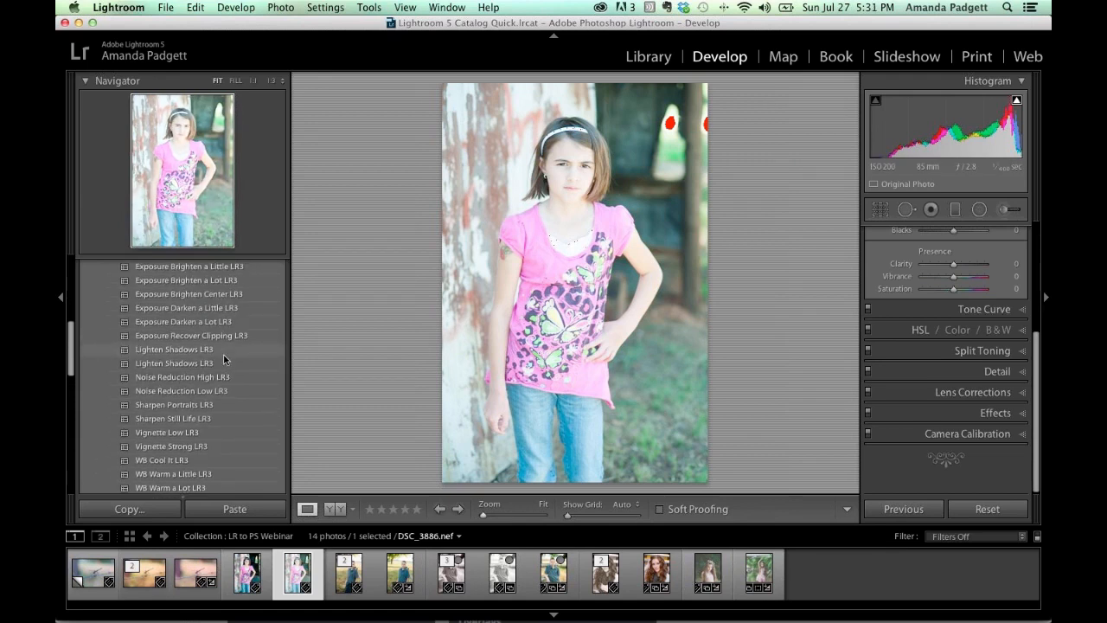
{"action": "scroll", "coordinate": [230, 372], "scroll_direction": "up", "scroll_amount": 3}
{"action": "scroll", "coordinate": [232, 374], "scroll_direction": "up", "scroll_amount": 3}
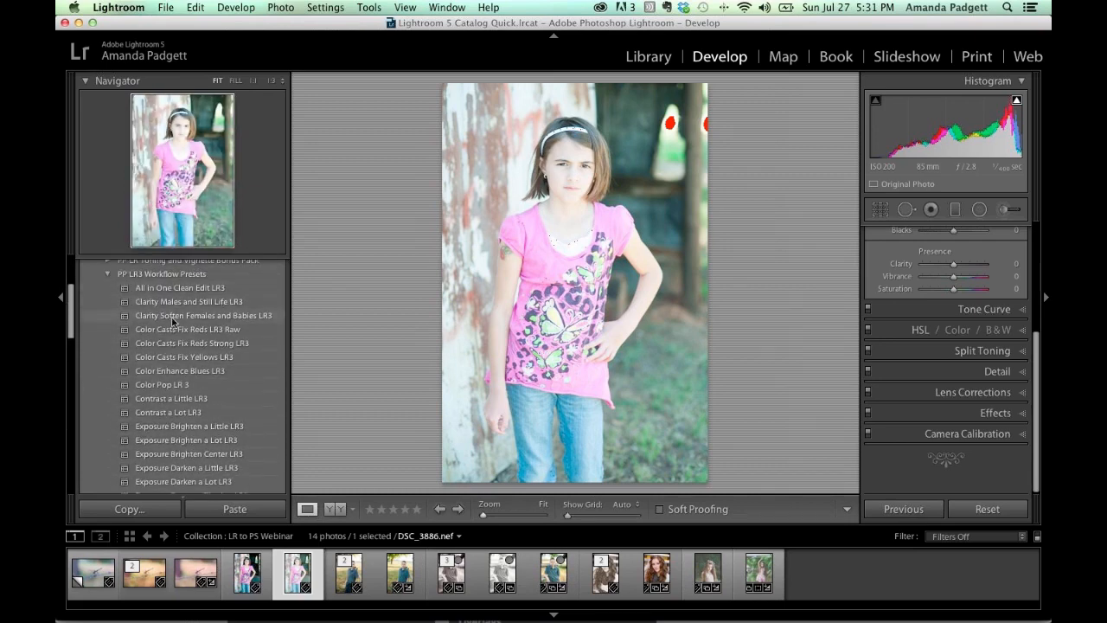
{"action": "scroll", "coordinate": [181, 386], "scroll_direction": "up", "scroll_amount": 1}
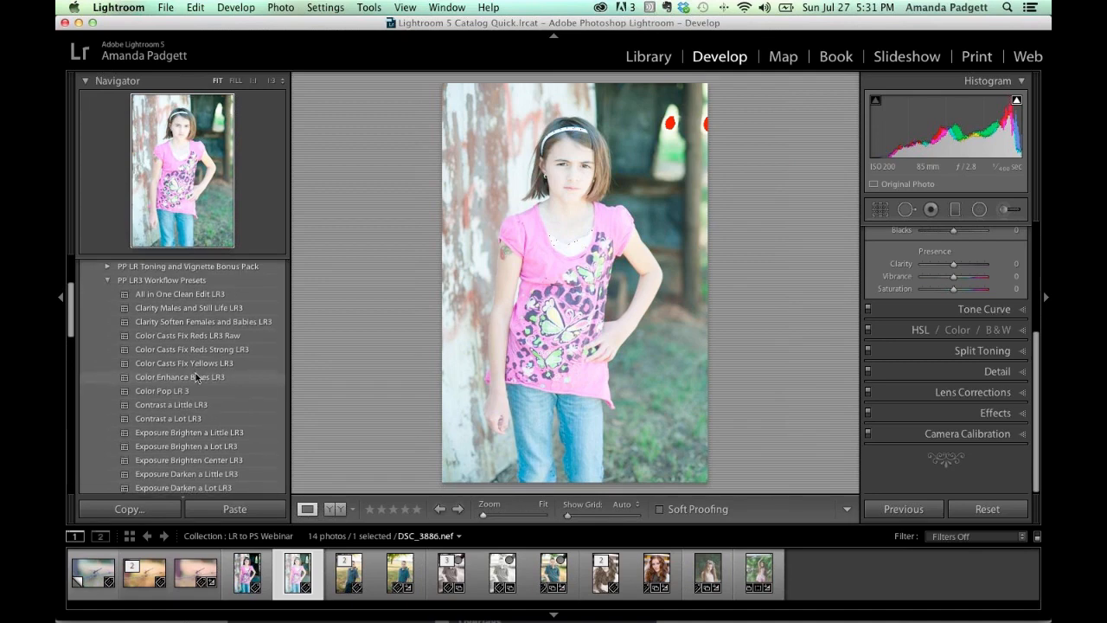
{"action": "scroll", "coordinate": [197, 380], "scroll_direction": "down", "scroll_amount": 2}
{"action": "left_click", "coordinate": [214, 454]}
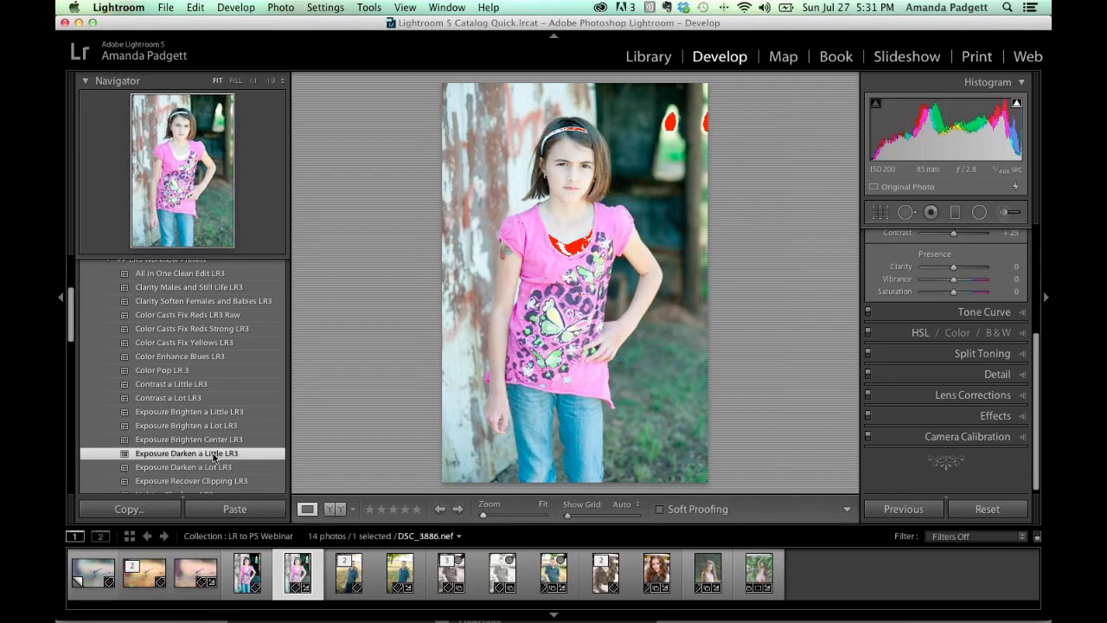
{"action": "left_click", "coordinate": [213, 468]}
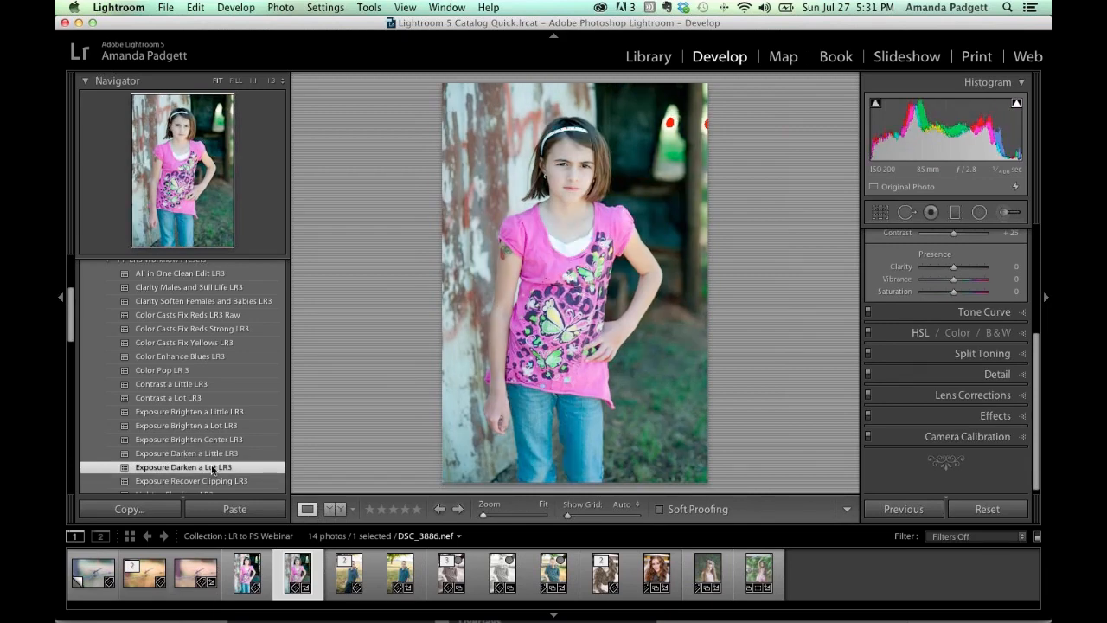
{"action": "left_click", "coordinate": [209, 386]}
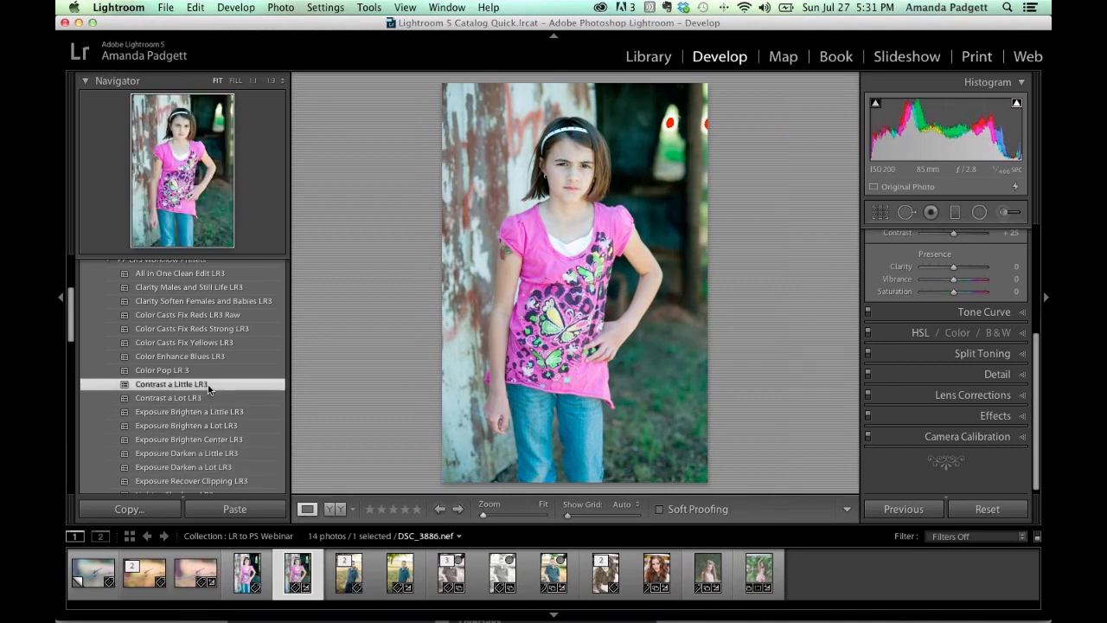
{"action": "left_click", "coordinate": [218, 302]}
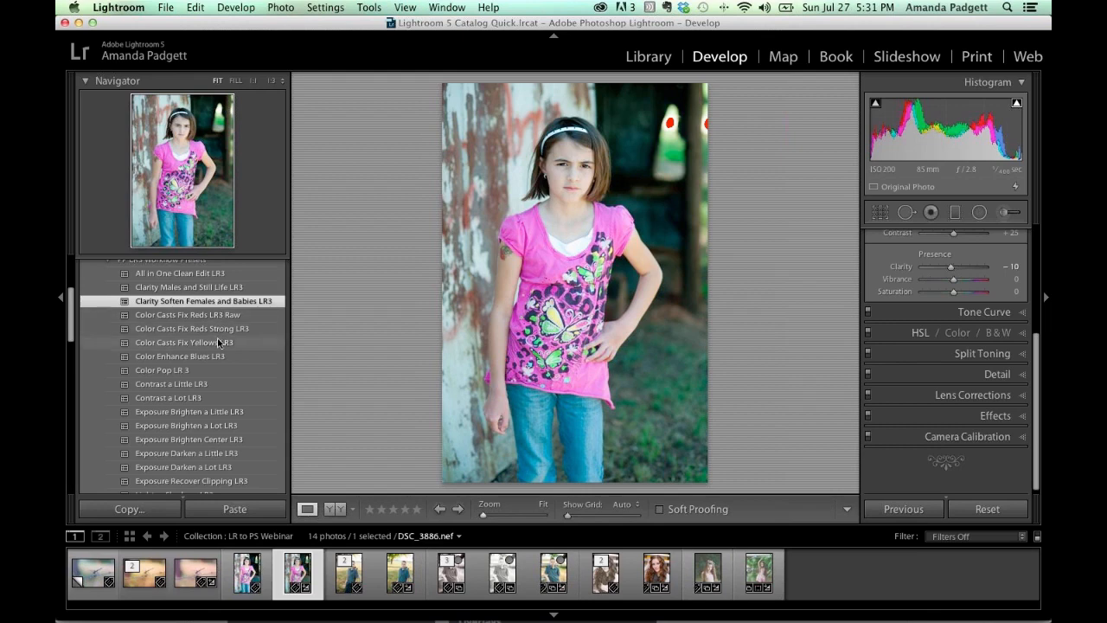
Add the Sharpen Portraits LR3 and Vignette Low LR3 presets to the portrait.
{"action": "scroll", "coordinate": [218, 325], "scroll_direction": "down", "scroll_amount": 5}
{"action": "scroll", "coordinate": [218, 341], "scroll_direction": "up", "scroll_amount": 5}
{"action": "scroll", "coordinate": [218, 340], "scroll_direction": "up", "scroll_amount": 1}
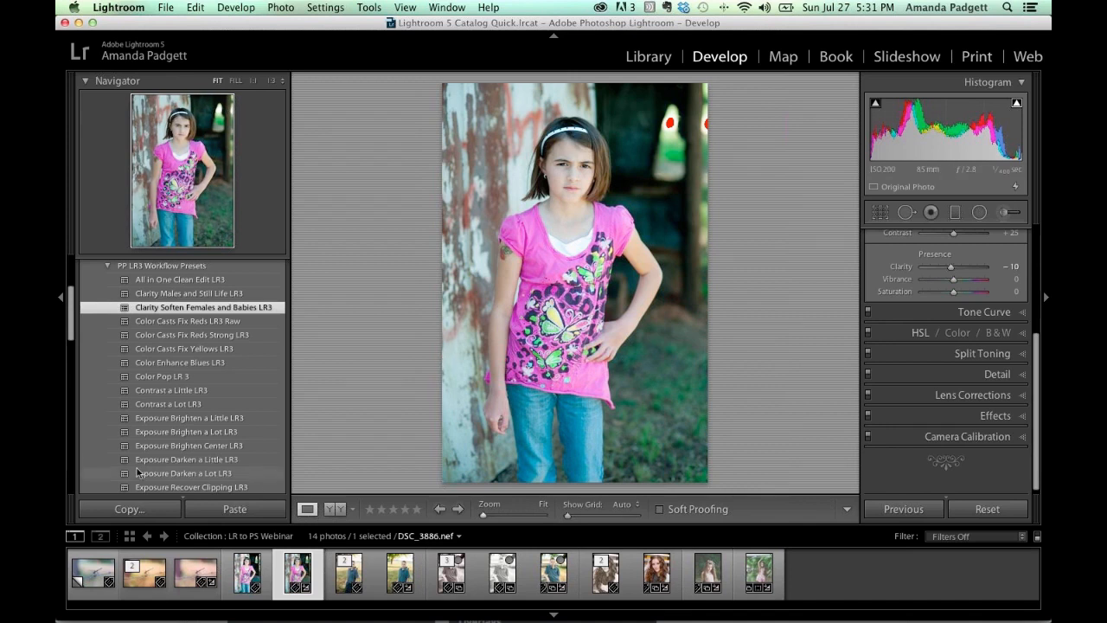
{"action": "scroll", "coordinate": [163, 417], "scroll_direction": "down", "scroll_amount": 5}
{"action": "scroll", "coordinate": [162, 414], "scroll_direction": "down", "scroll_amount": 2}
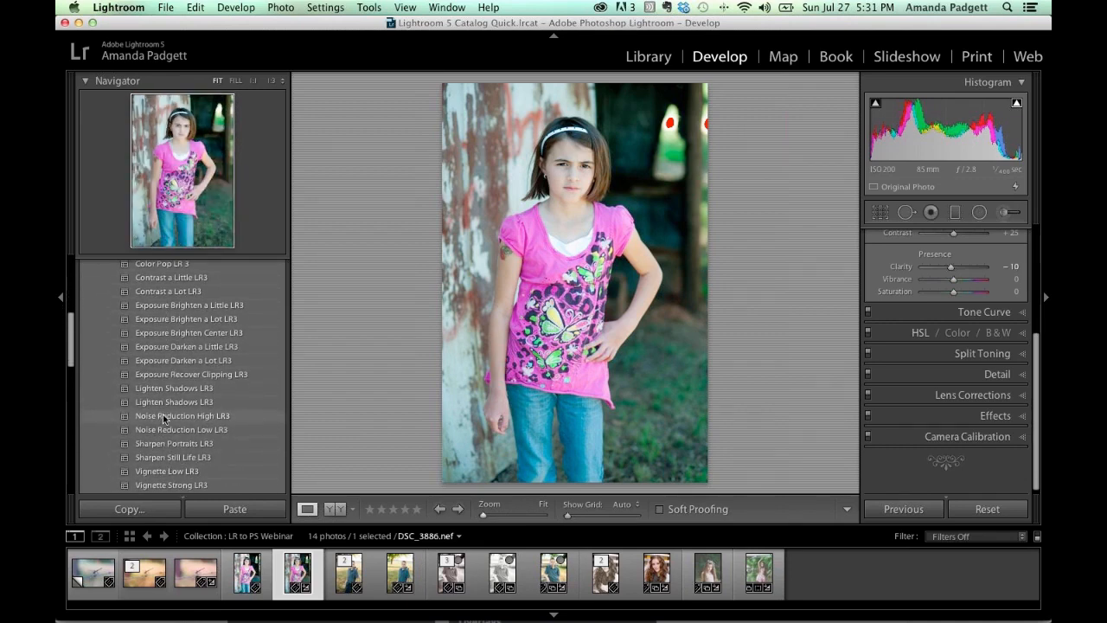
{"action": "scroll", "coordinate": [163, 414], "scroll_direction": "down", "scroll_amount": 2}
{"action": "left_click", "coordinate": [178, 420]}
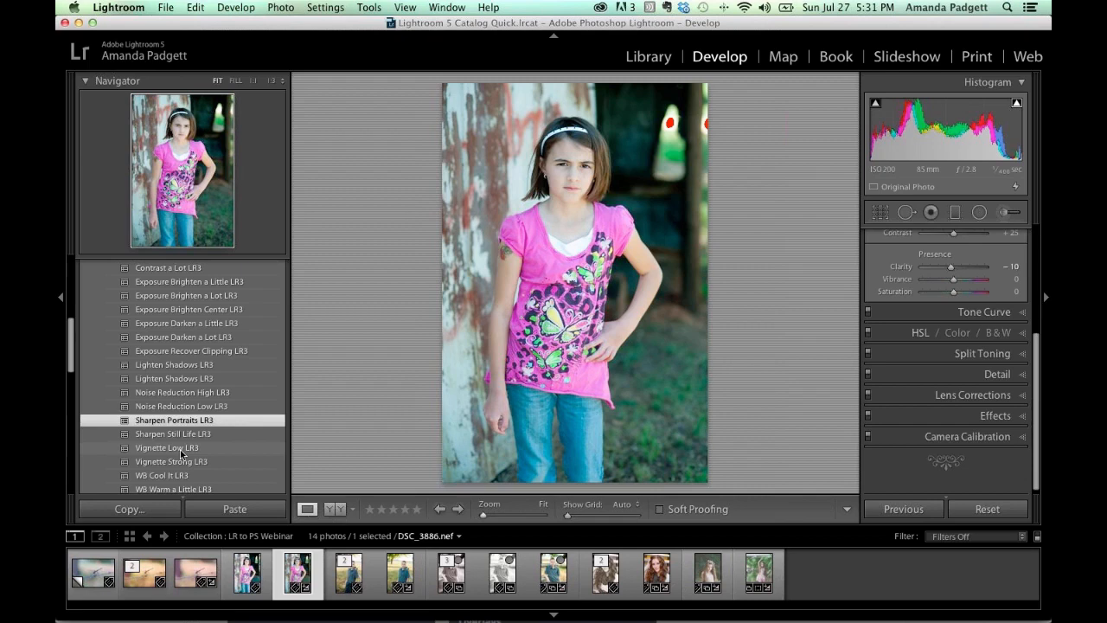
{"action": "left_click", "coordinate": [182, 449]}
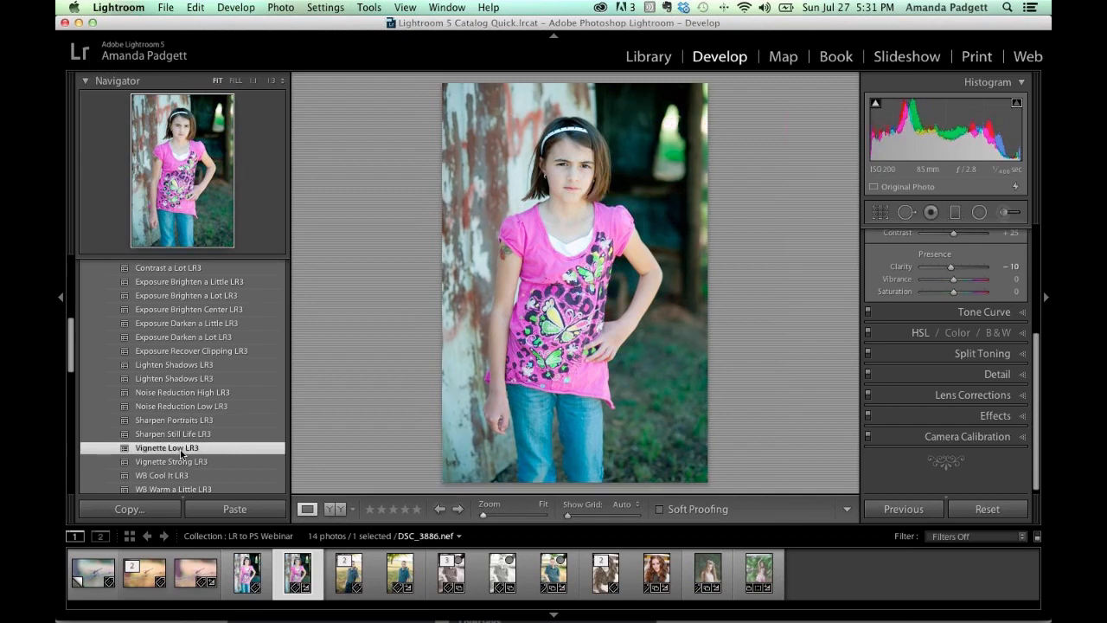
Paint over the girl's face using the Adjustment Brush with the 4 Baby Darken effect at size 31.
{"action": "left_click", "coordinate": [1006, 212]}
{"action": "key", "text": "bracketright"}
{"action": "left_click_drag", "start_coordinate": [556, 165], "coordinate": [534, 239]}
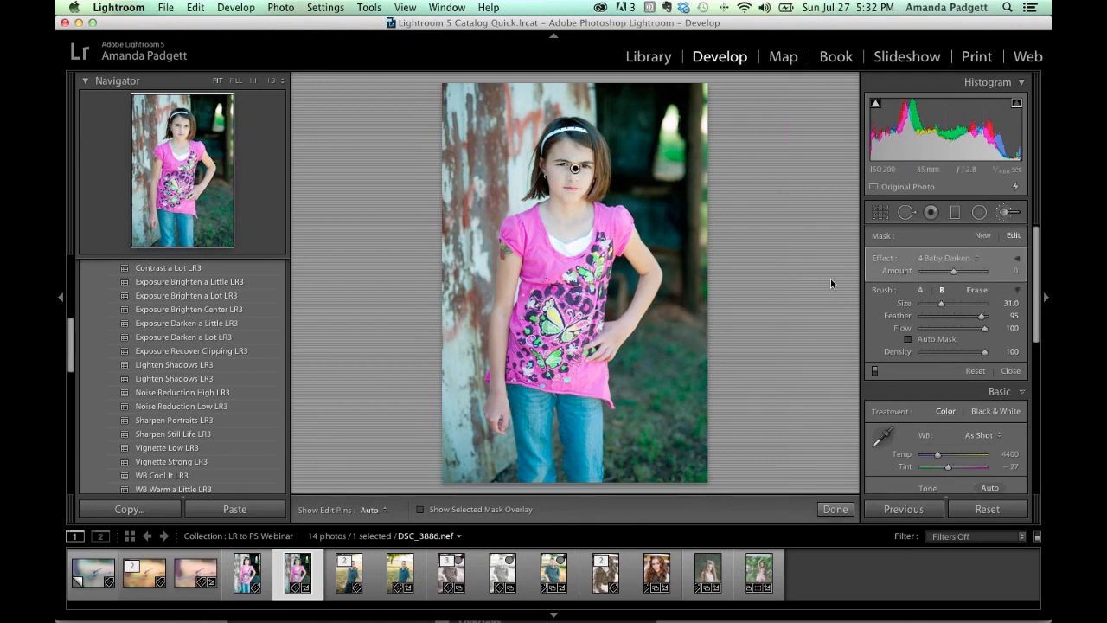
Prepare a new Adjustment Brush mask with the 4-5 PP Add Darkness effect, size 15, feather 73 and flow 76.
{"action": "left_click", "coordinate": [1007, 213]}
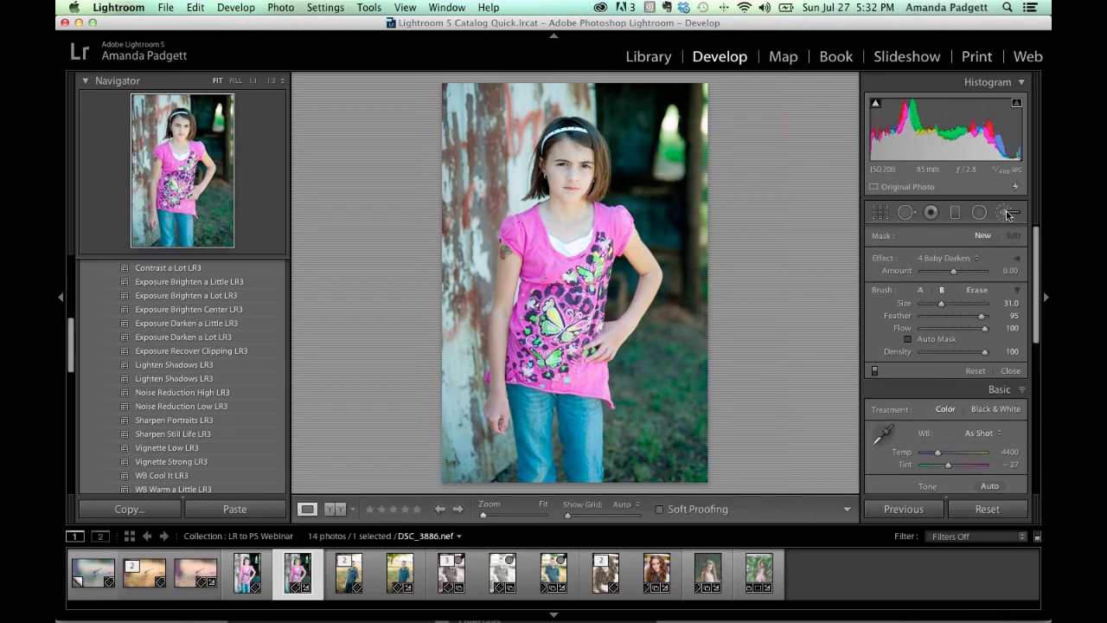
{"action": "left_click", "coordinate": [1006, 213]}
{"action": "left_click", "coordinate": [955, 258]}
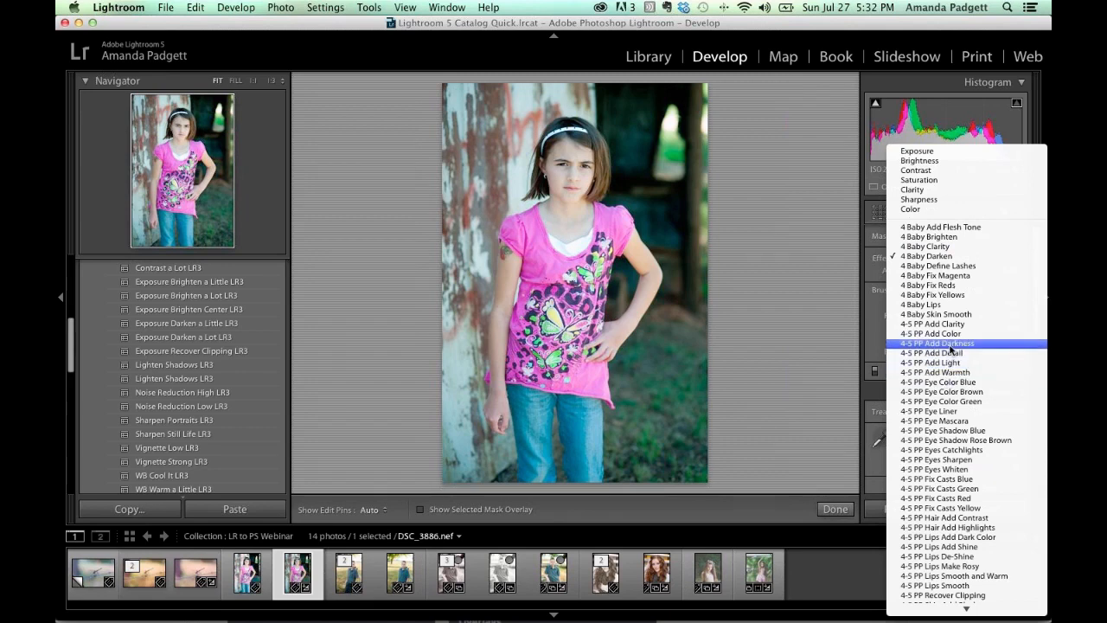
{"action": "left_click", "coordinate": [950, 343]}
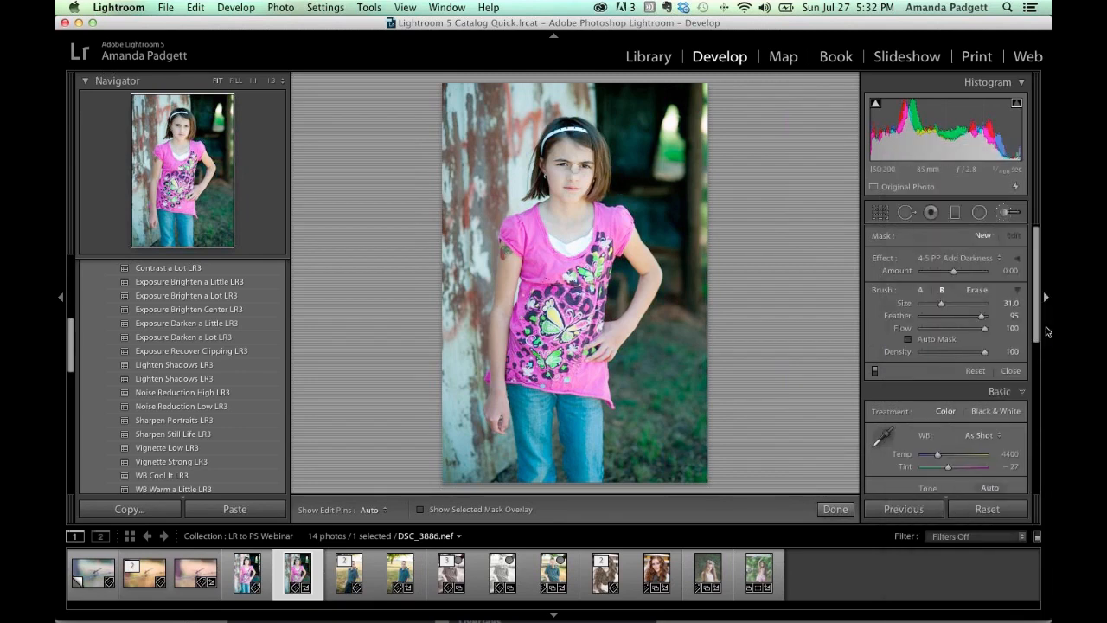
{"action": "left_click_drag", "start_coordinate": [984, 333], "coordinate": [968, 316]}
{"action": "scroll", "coordinate": [726, 259], "scroll_direction": "down", "scroll_amount": 3}
{"action": "scroll", "coordinate": [726, 259], "scroll_direction": "down", "scroll_amount": 3}
Raise the brush flow to 100 and check the brushed area on the barn wall with the edit pins hidden.
{"action": "key", "text": "h"}
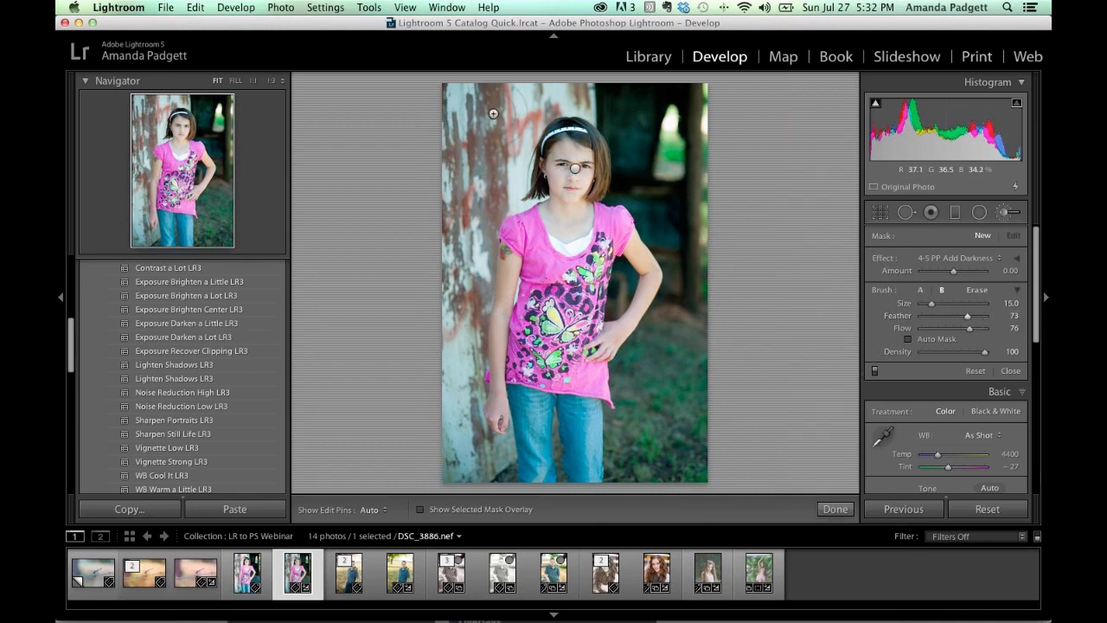
{"action": "key", "text": "h"}
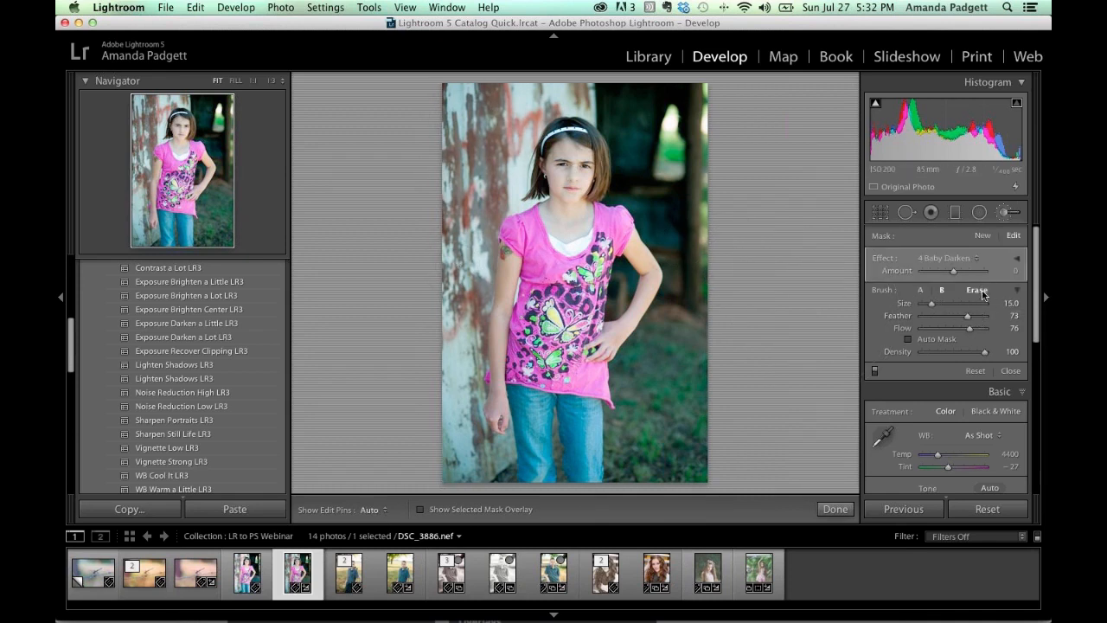
{"action": "left_click_drag", "start_coordinate": [969, 331], "coordinate": [989, 329]}
{"action": "key", "text": "h"}
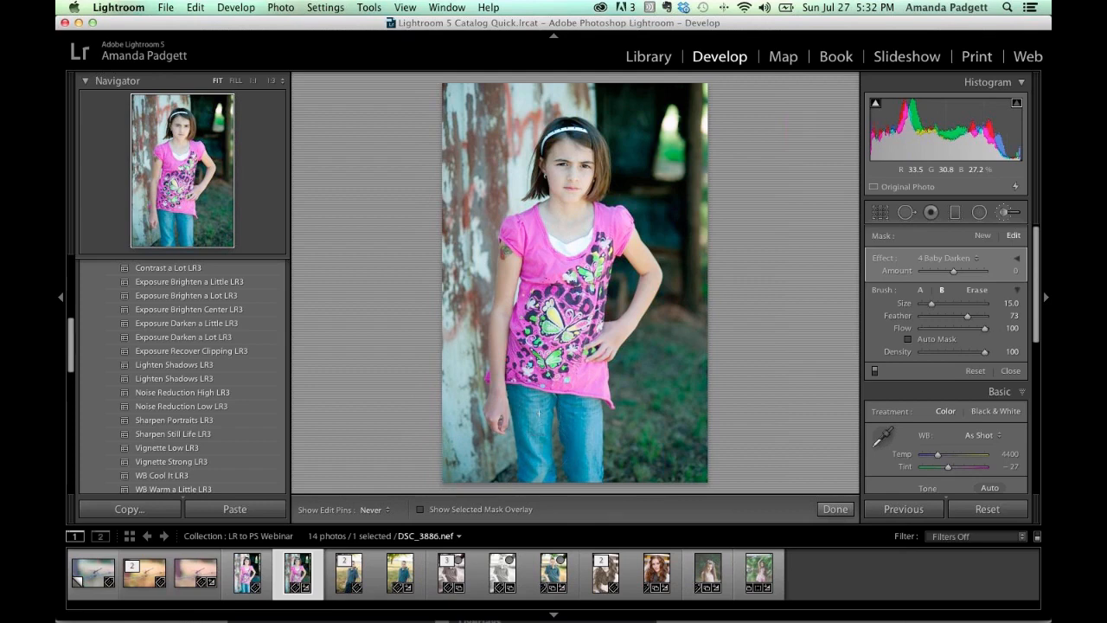
{"action": "key", "text": "h"}
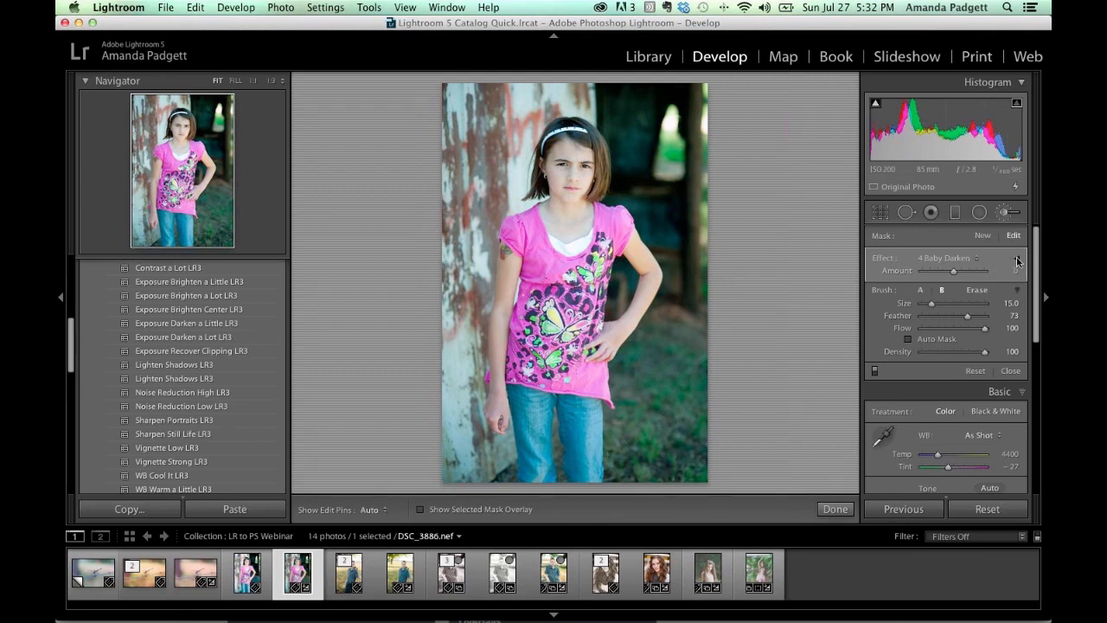
Change the barn wall mask's effect to 4-5 PP Add Darkness and expand its individual effect sliders.
{"action": "left_click", "coordinate": [966, 261]}
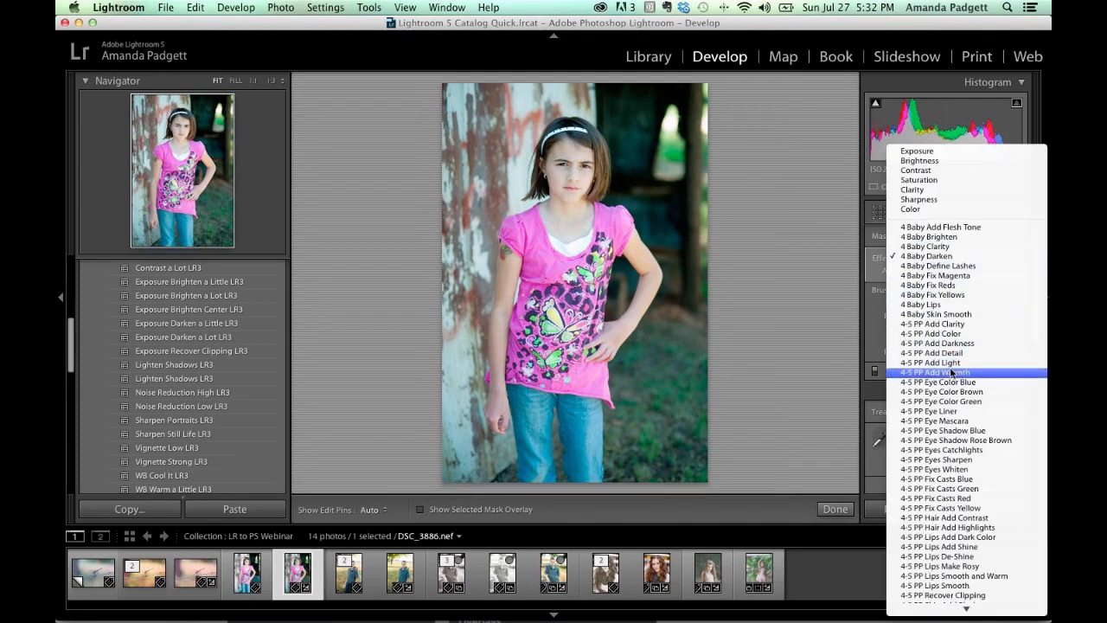
{"action": "left_click", "coordinate": [954, 345]}
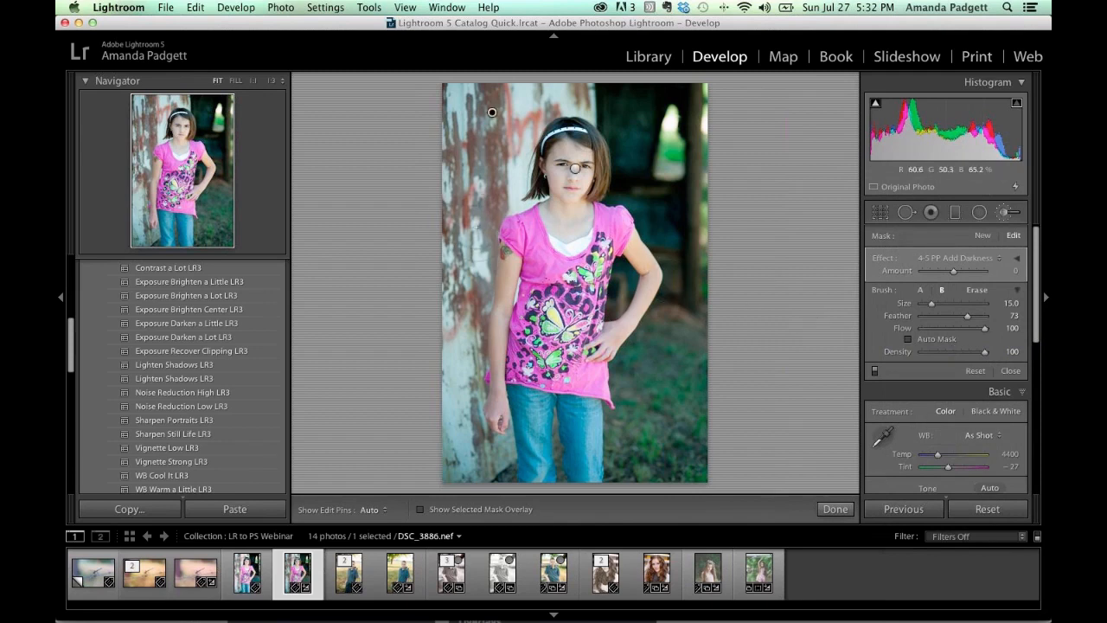
{"action": "key", "text": "h"}
{"action": "key", "text": "h"}
{"action": "left_click", "coordinate": [1018, 259]}
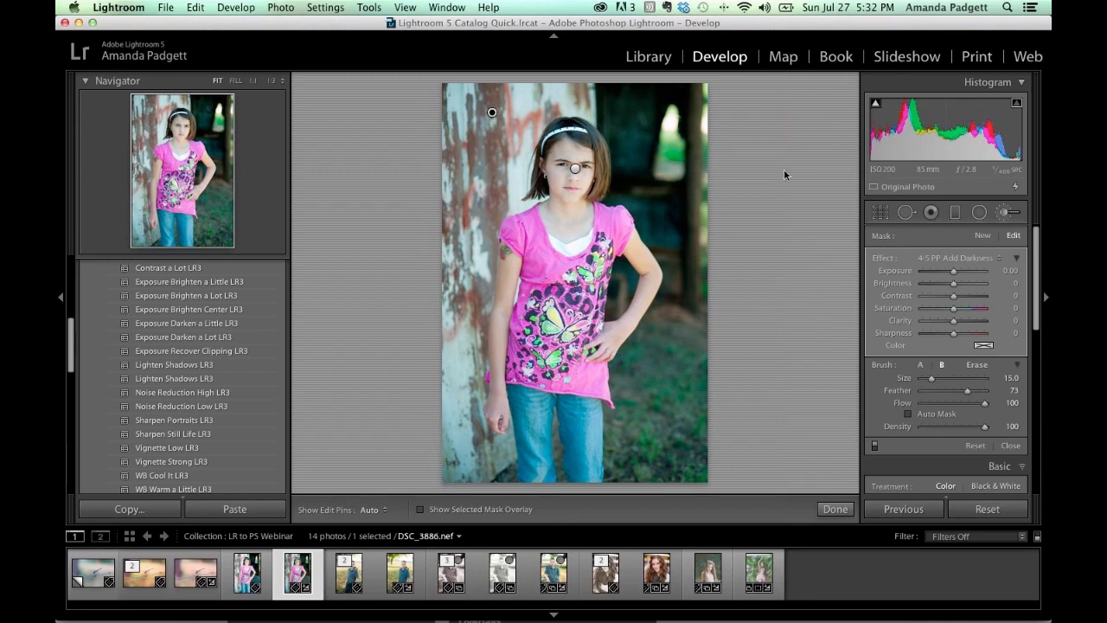
Switch the portrait to the current 2012 process version.
{"action": "left_click", "coordinate": [326, 8]}
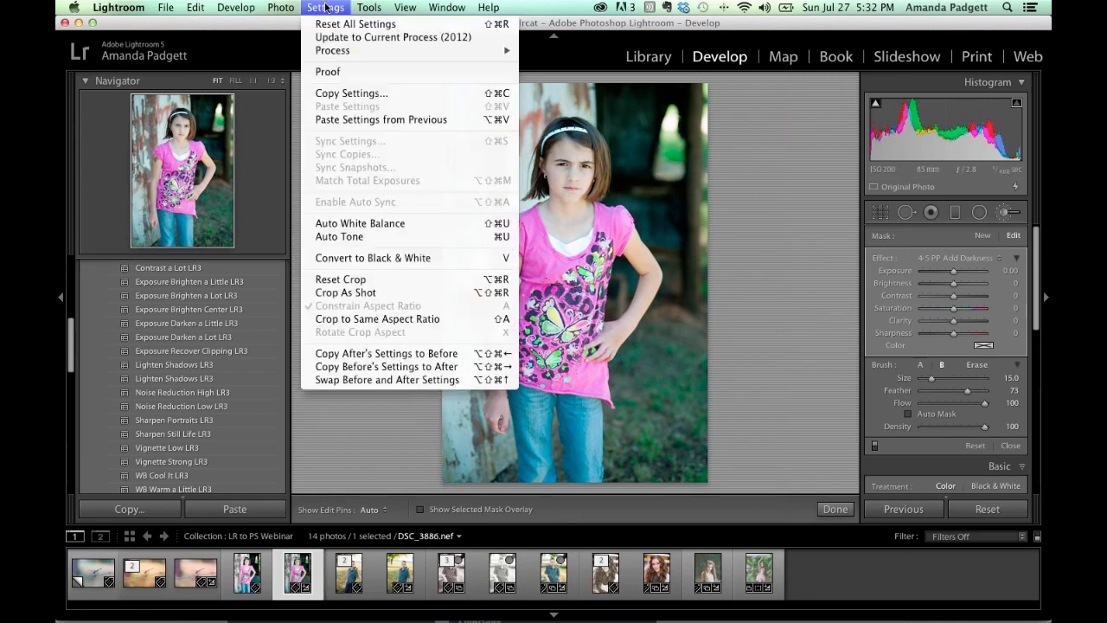
{"action": "mouse_move", "coordinate": [343, 51]}
{"action": "left_click", "coordinate": [567, 50]}
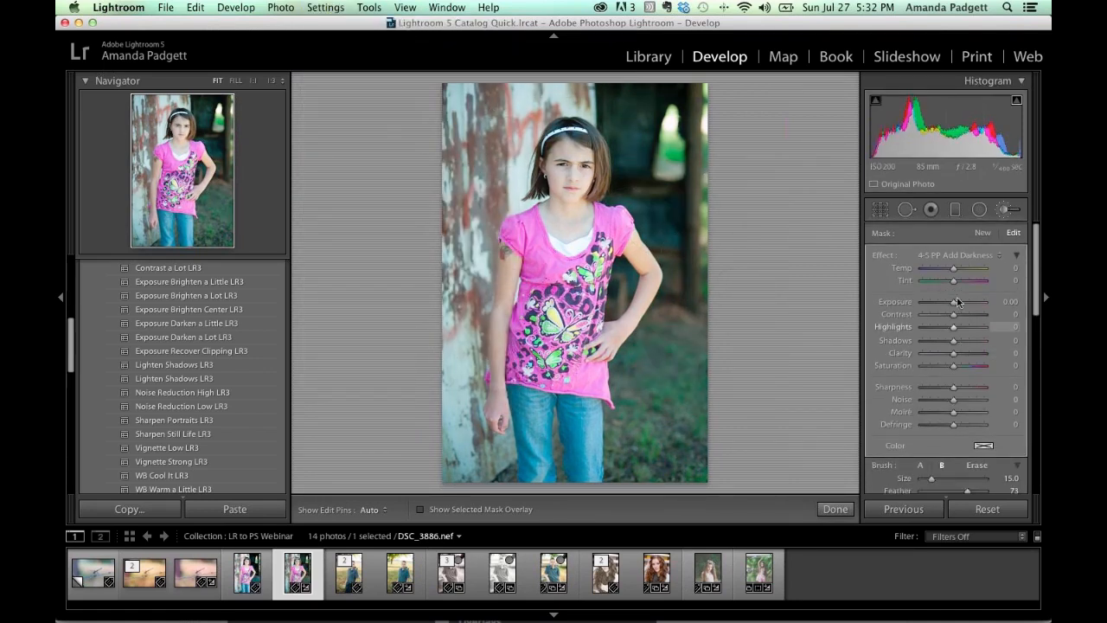
Reset the portrait and apply the LR3 presets Exposure Darken a Lot, Sharpen Portraits and Vignette Low.
{"action": "left_click", "coordinate": [985, 510]}
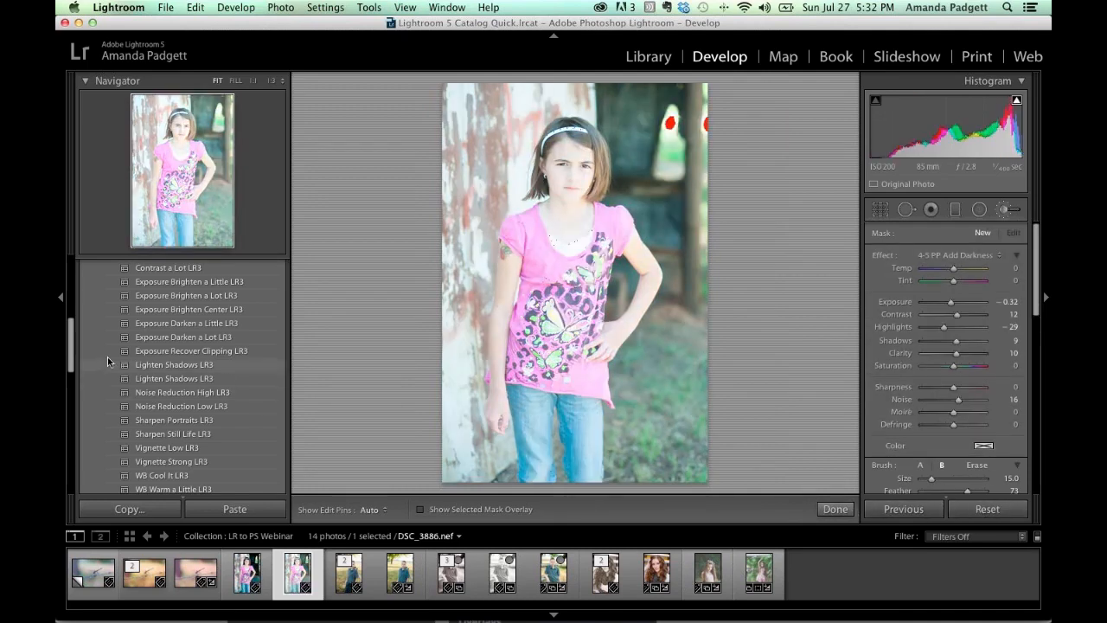
{"action": "left_click", "coordinate": [177, 337]}
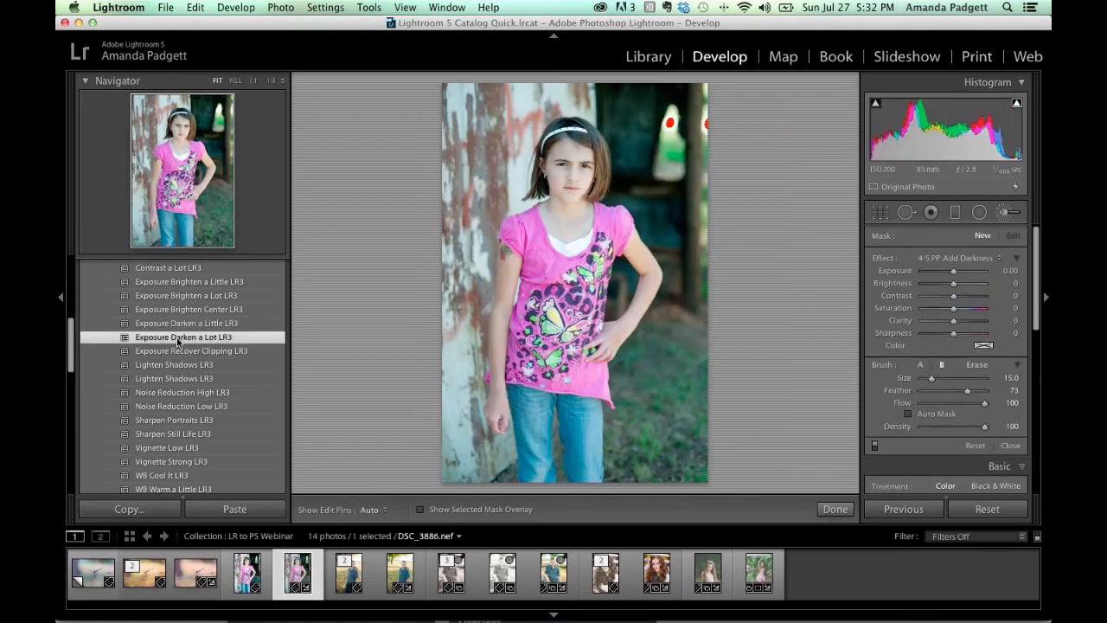
{"action": "left_click", "coordinate": [181, 422]}
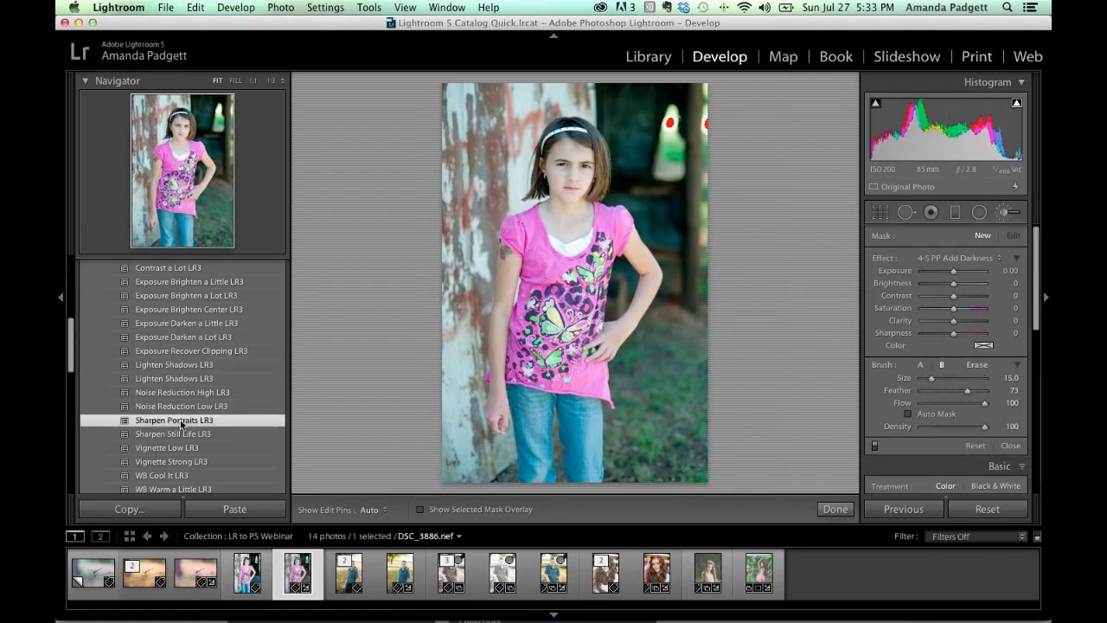
{"action": "left_click", "coordinate": [189, 448]}
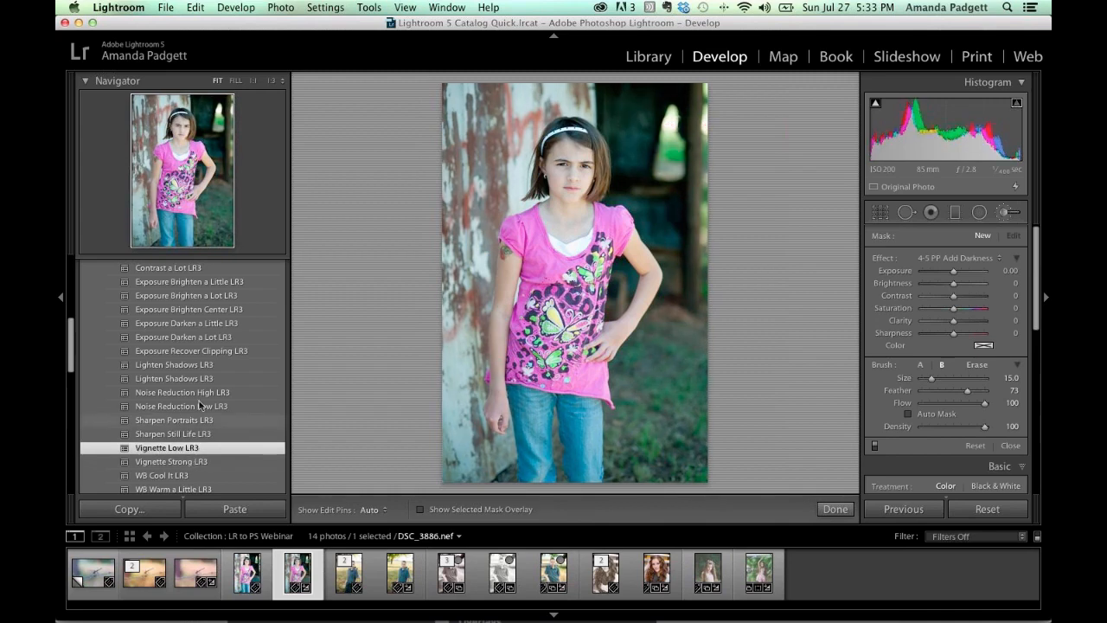
Look through the PP LR3 Workflow Presets and collapse that preset group.
{"action": "scroll", "coordinate": [199, 399], "scroll_direction": "up", "scroll_amount": 3}
{"action": "scroll", "coordinate": [200, 395], "scroll_direction": "up", "scroll_amount": 2}
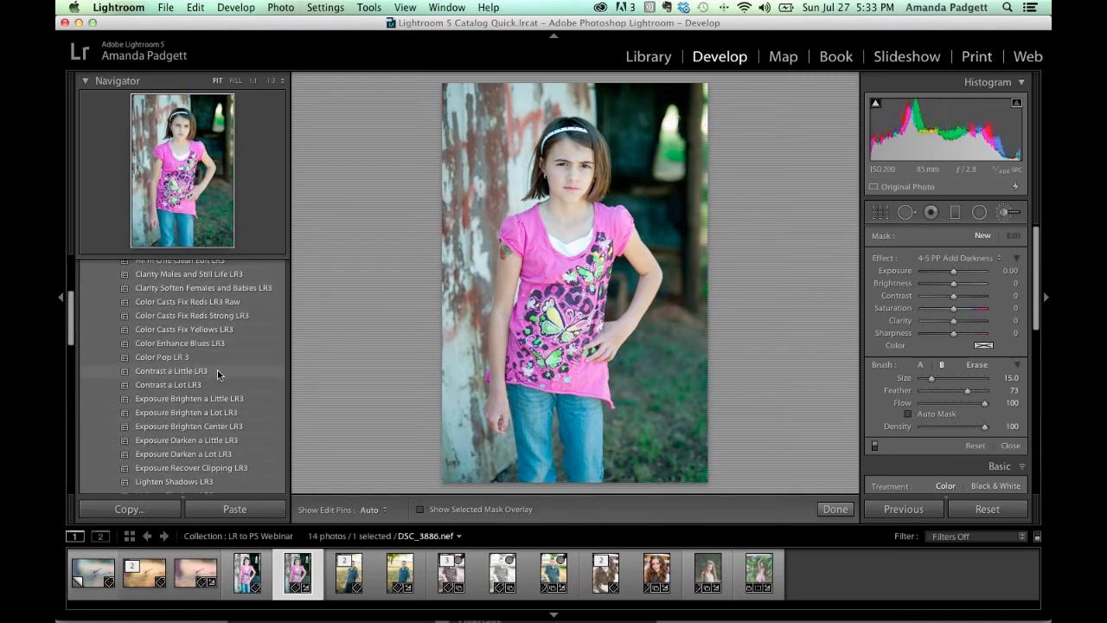
{"action": "scroll", "coordinate": [218, 374], "scroll_direction": "down", "scroll_amount": 9}
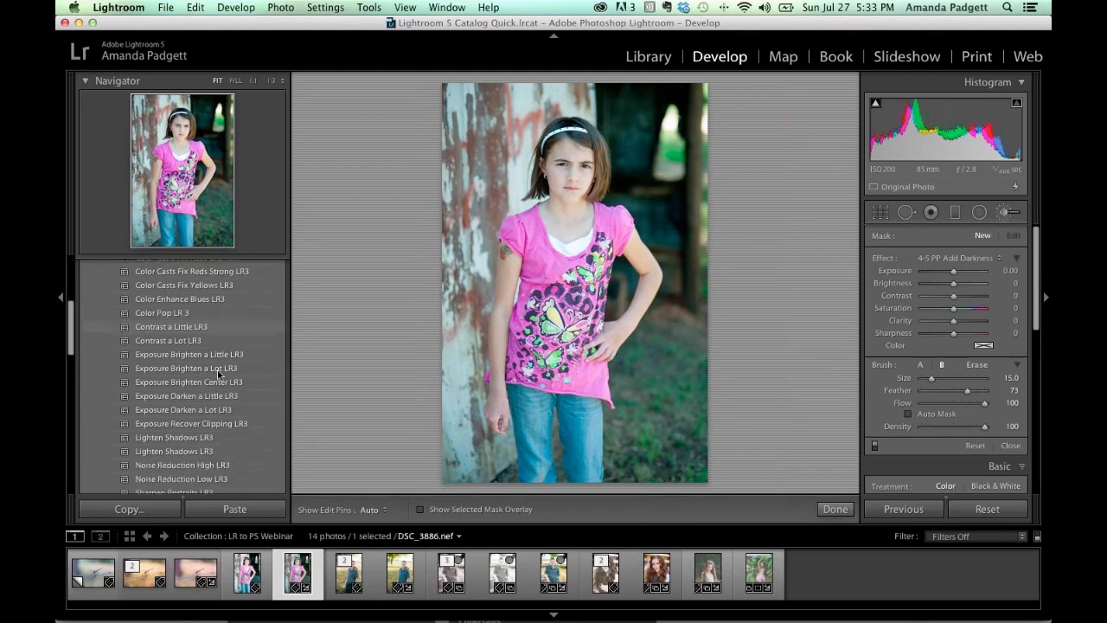
{"action": "scroll", "coordinate": [218, 374], "scroll_direction": "up", "scroll_amount": 10}
{"action": "scroll", "coordinate": [141, 378], "scroll_direction": "up", "scroll_amount": 5}
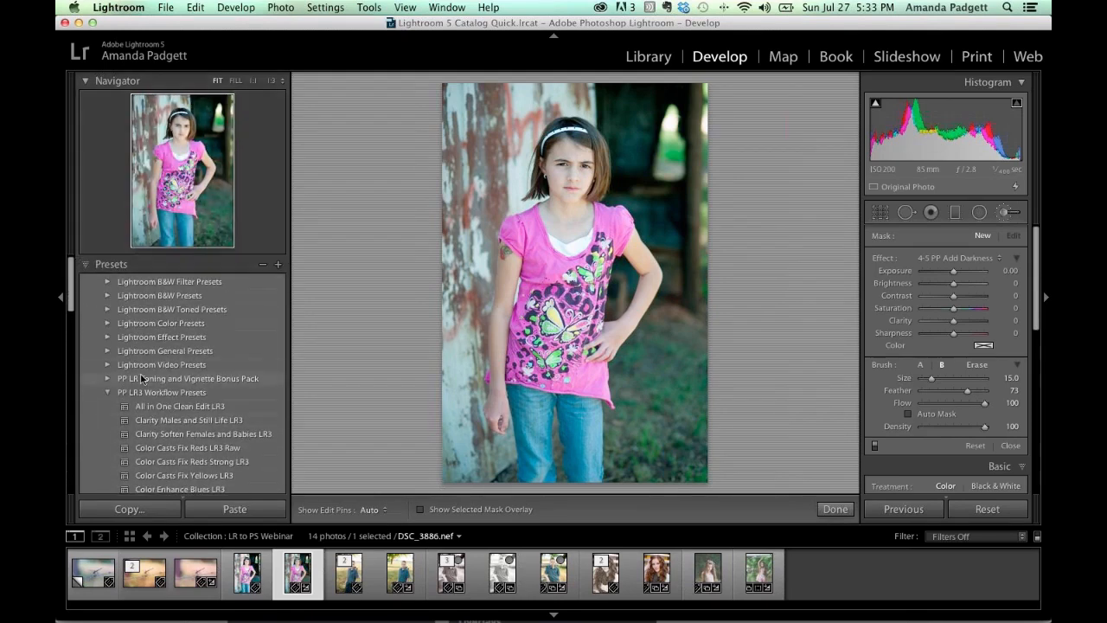
{"action": "left_click", "coordinate": [109, 392]}
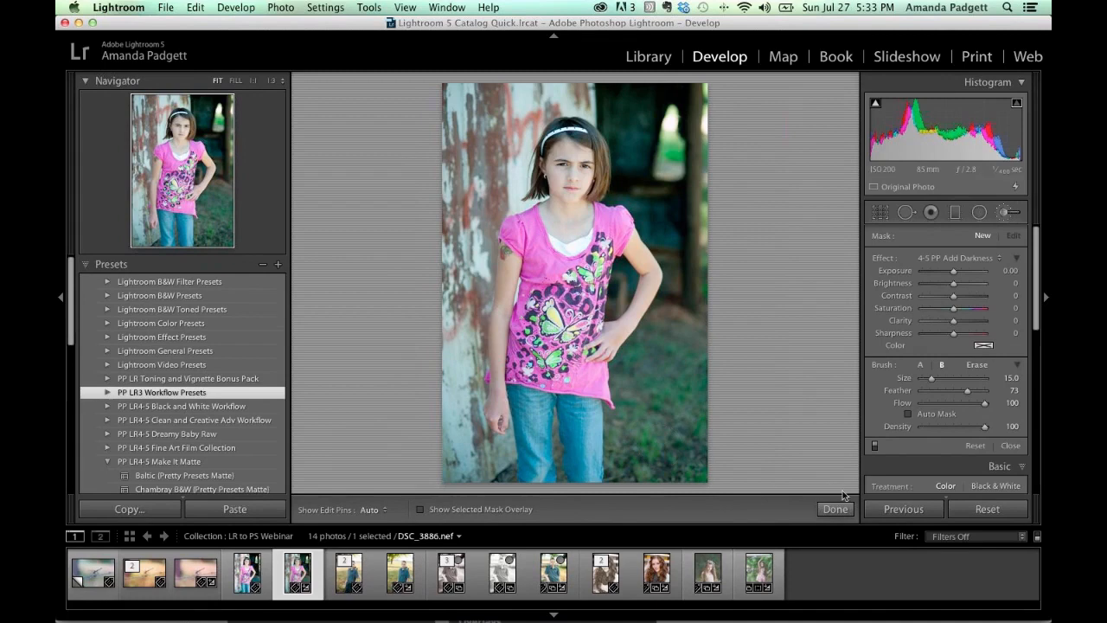
Reset all develop settings of DSC_3886.nef and close the adjustment brush.
{"action": "left_click", "coordinate": [945, 508]}
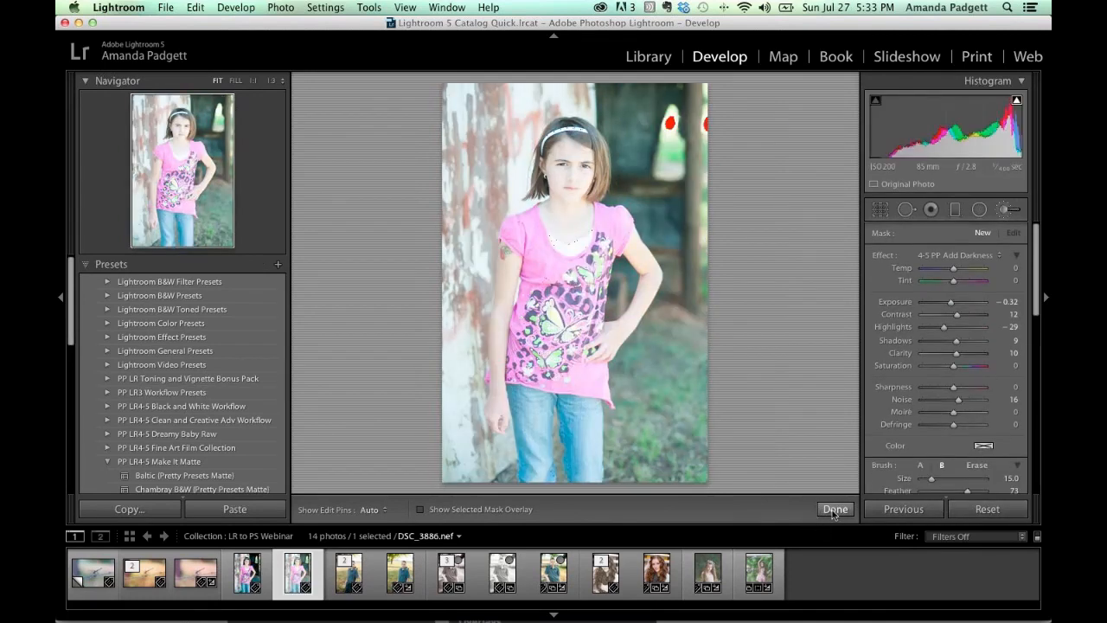
{"action": "left_click", "coordinate": [835, 509]}
Collapse the PP LR4-5 Make It Matte group and expand PP LR4-5 Workflow Clean Edit Presets.
{"action": "scroll", "coordinate": [173, 381], "scroll_direction": "down", "scroll_amount": 5}
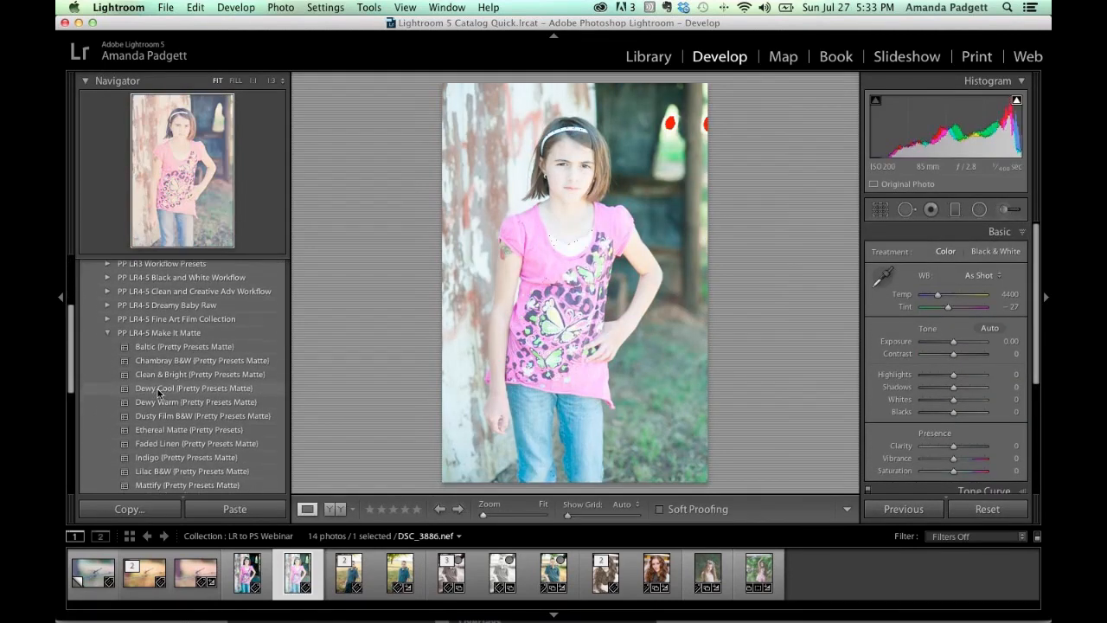
{"action": "left_click", "coordinate": [114, 330]}
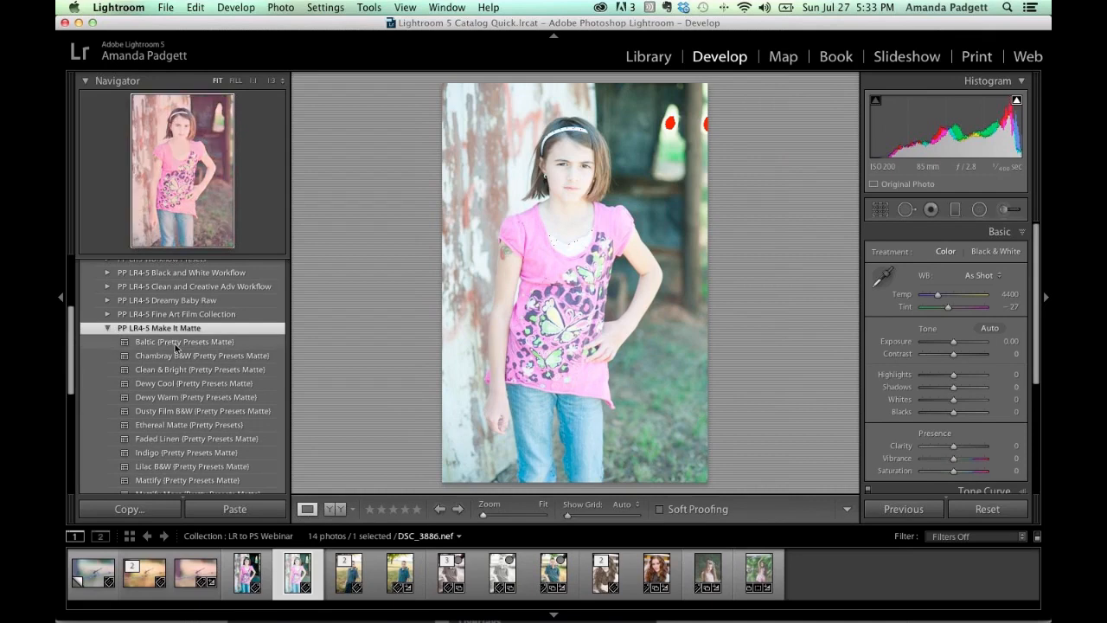
{"action": "left_click", "coordinate": [109, 329]}
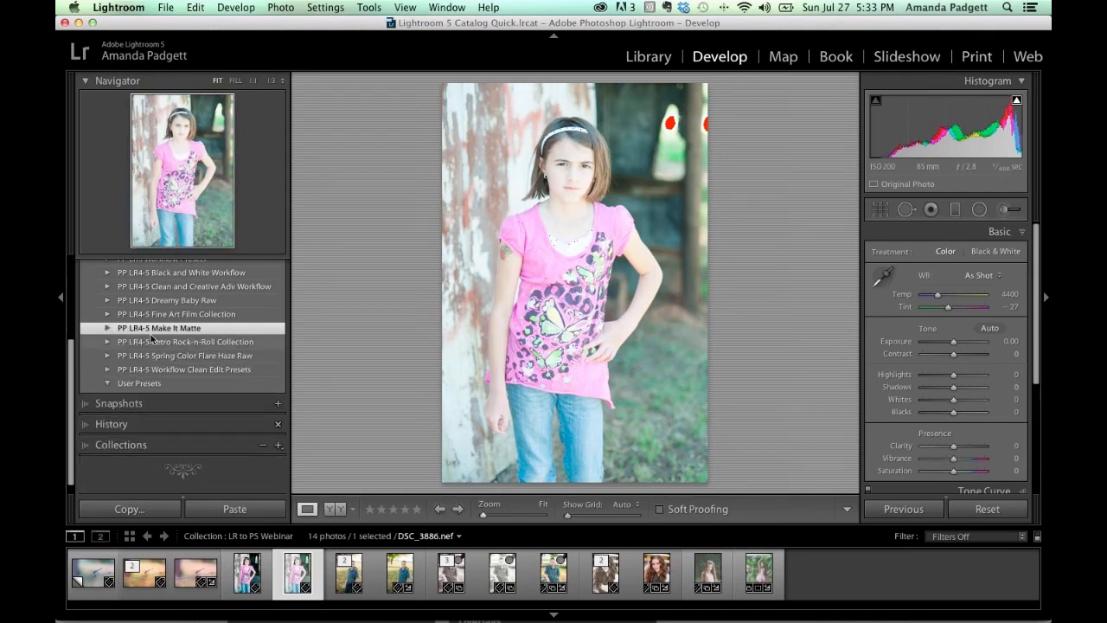
{"action": "left_click", "coordinate": [108, 373]}
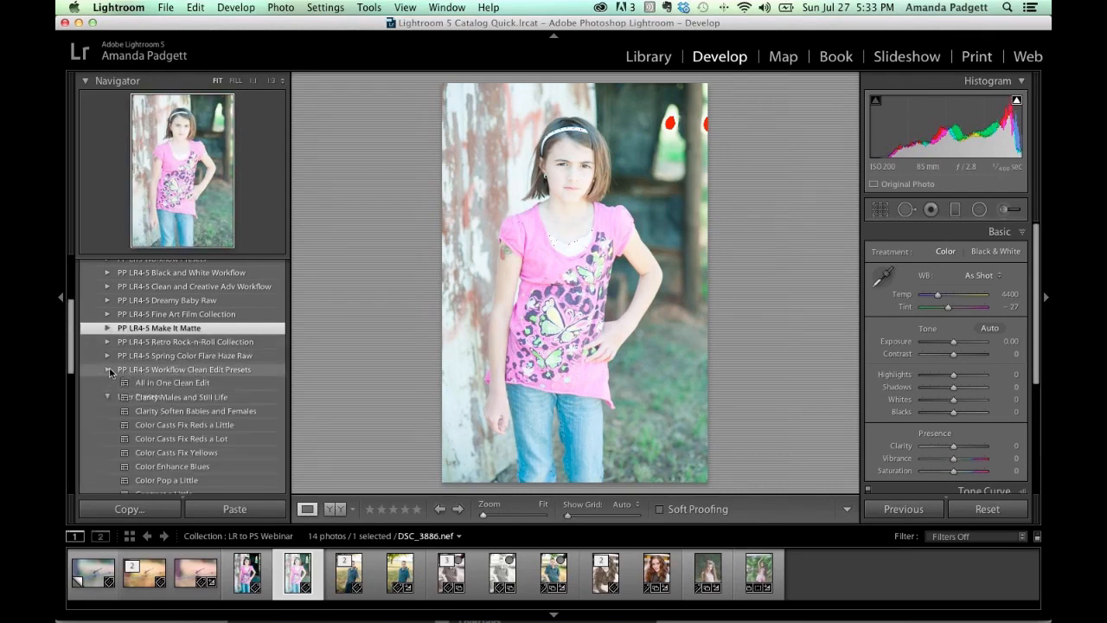
Apply the Exposure Darken a Lot and Contrast a Little presets to the portrait.
{"action": "scroll", "coordinate": [156, 363], "scroll_direction": "down", "scroll_amount": 5}
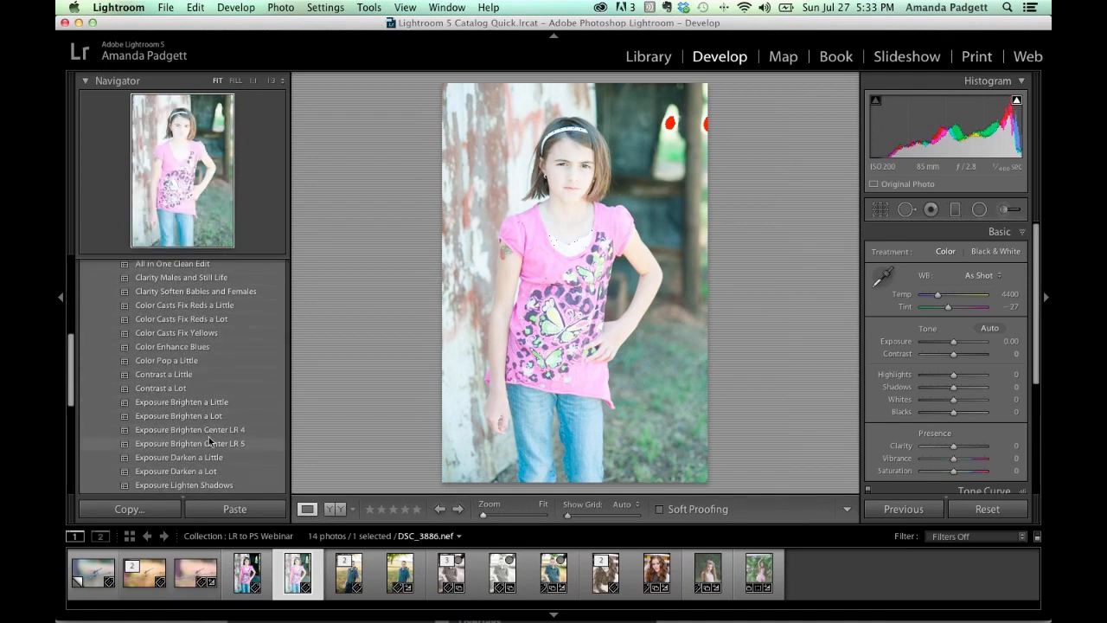
{"action": "scroll", "coordinate": [186, 394], "scroll_direction": "up", "scroll_amount": 3}
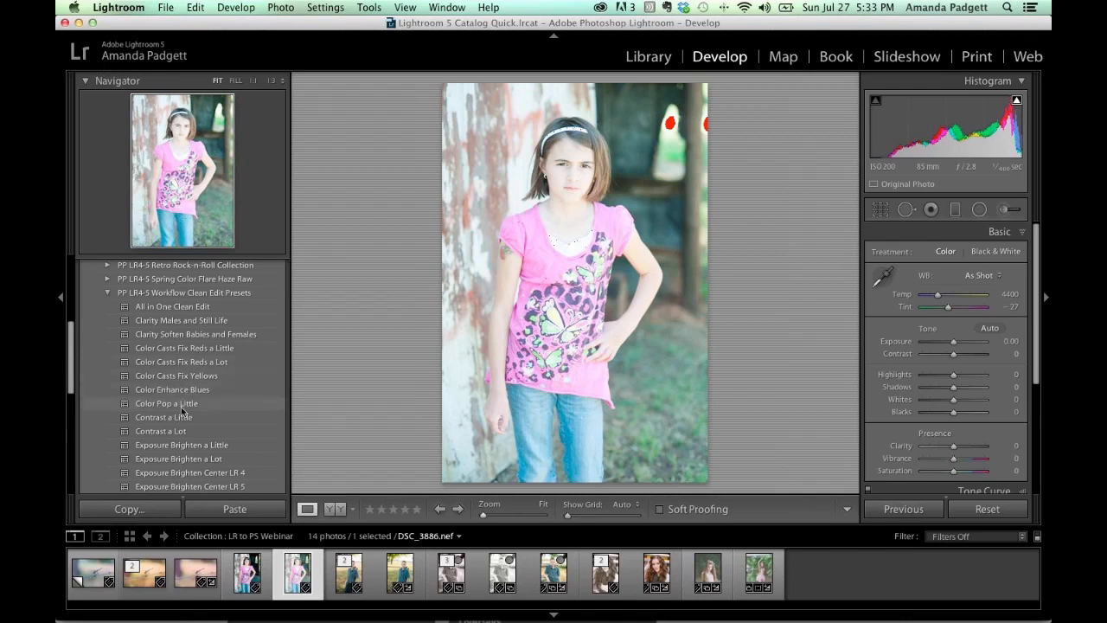
{"action": "scroll", "coordinate": [184, 416], "scroll_direction": "down", "scroll_amount": 2}
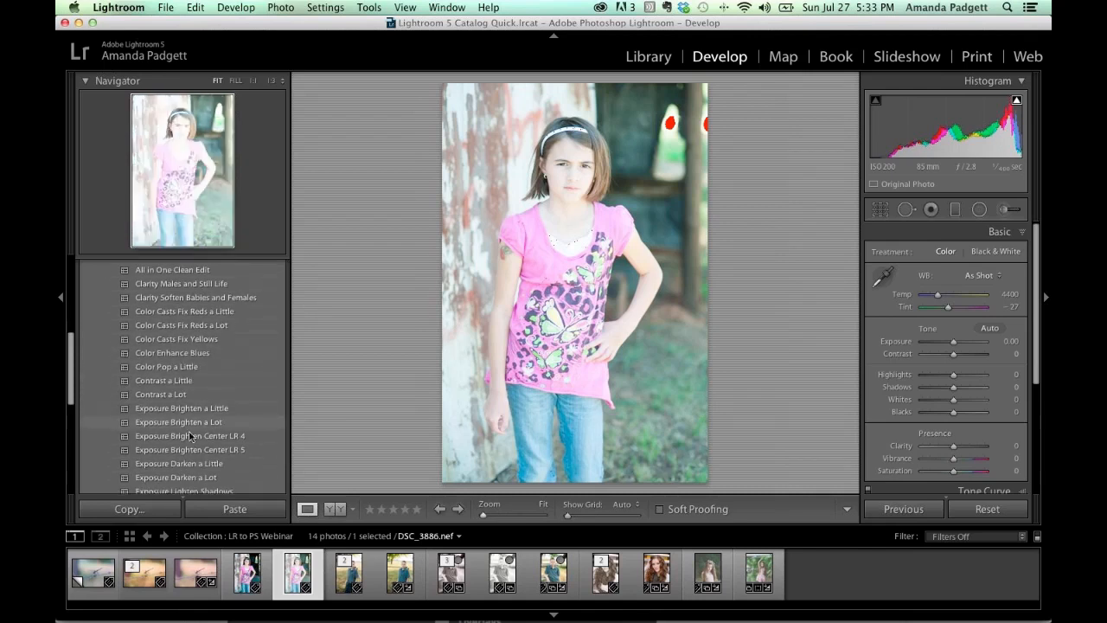
{"action": "left_click", "coordinate": [217, 475]}
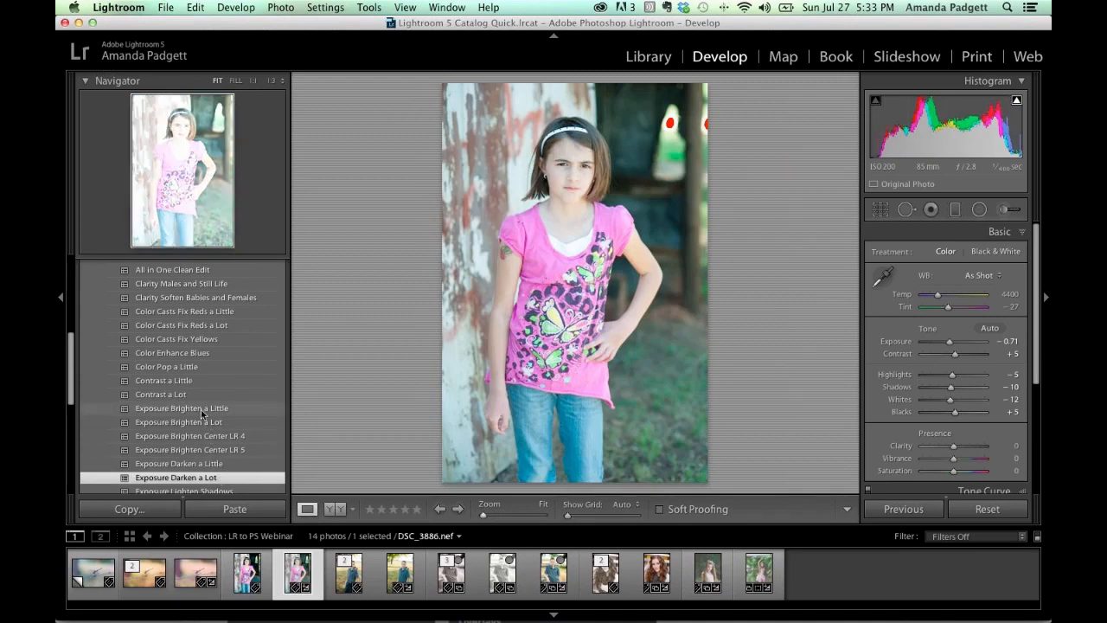
{"action": "left_click", "coordinate": [197, 385]}
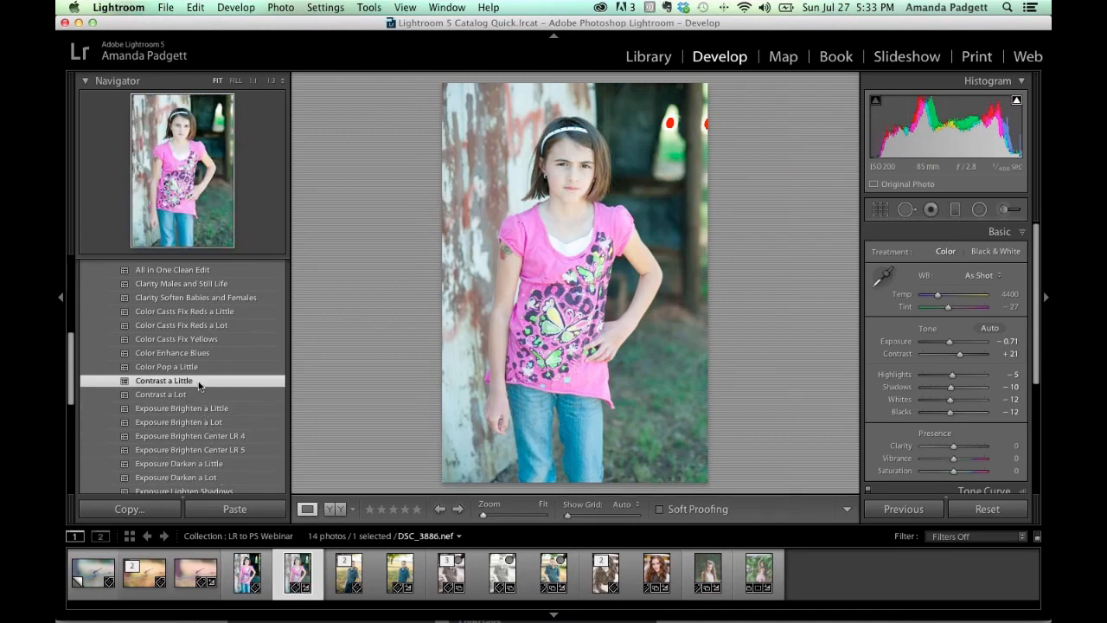
Apply the Clarity Soften Babies and Females preset and the Exposure Darken a Lot preset to the portrait.
{"action": "left_click", "coordinate": [218, 295]}
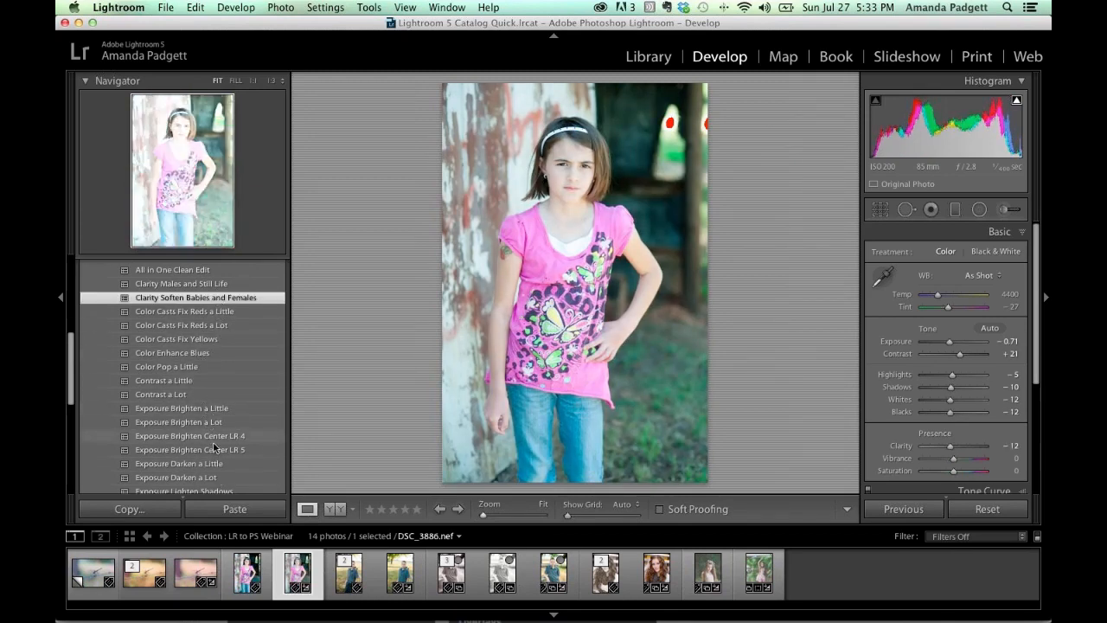
{"action": "left_click", "coordinate": [220, 475]}
Apply the Sharpening Portraits and Vignette Low presets to the portrait.
{"action": "scroll", "coordinate": [207, 458], "scroll_direction": "down", "scroll_amount": 2}
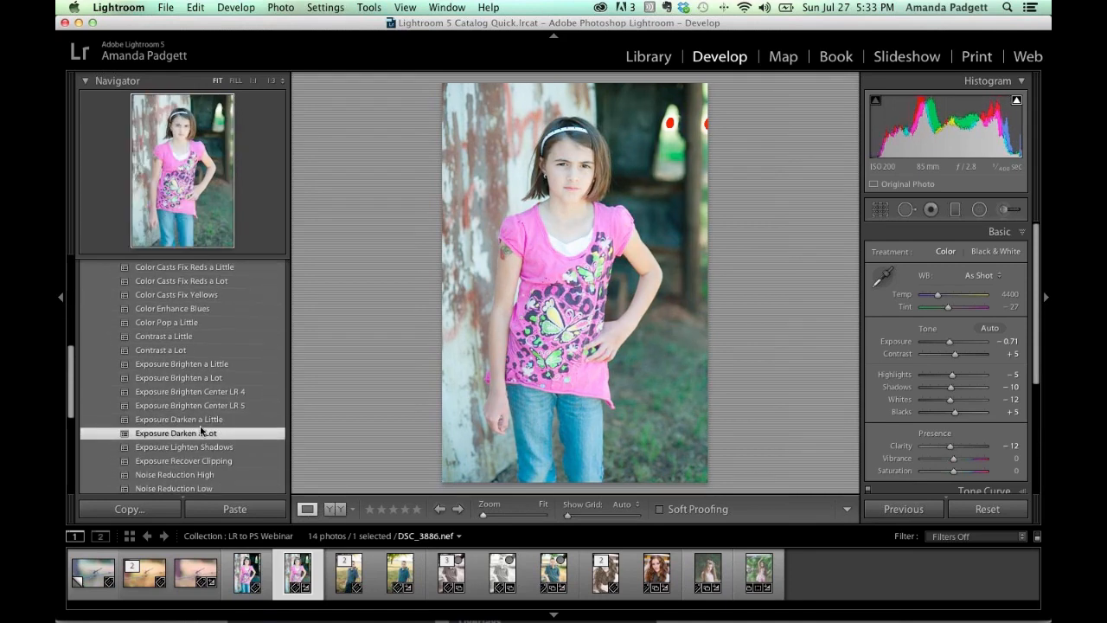
{"action": "scroll", "coordinate": [199, 430], "scroll_direction": "down", "scroll_amount": 4}
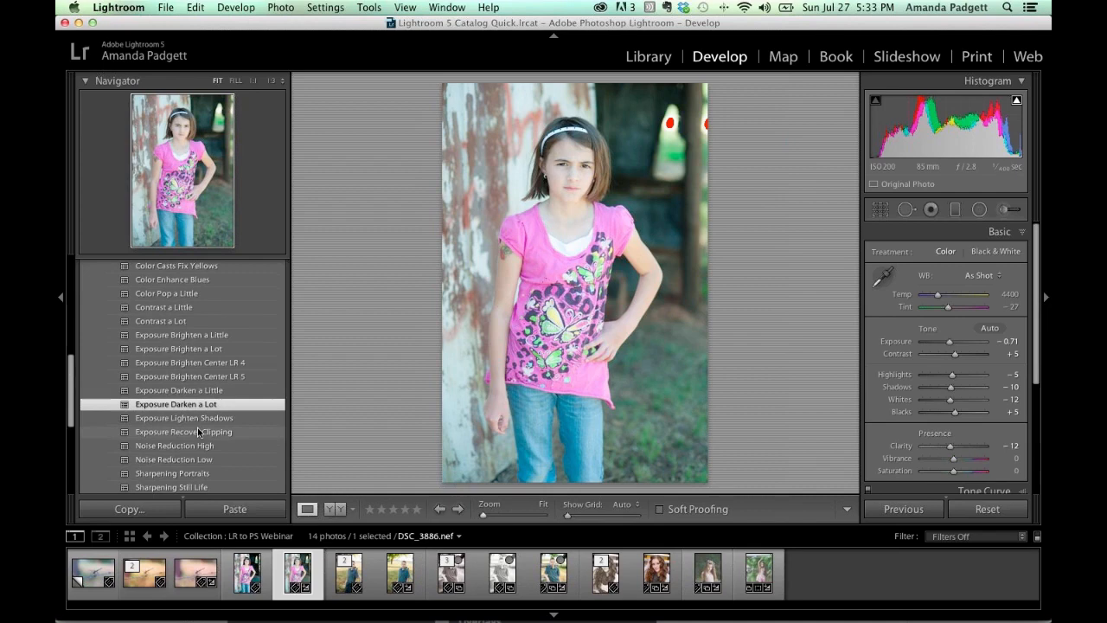
{"action": "left_click", "coordinate": [218, 422]}
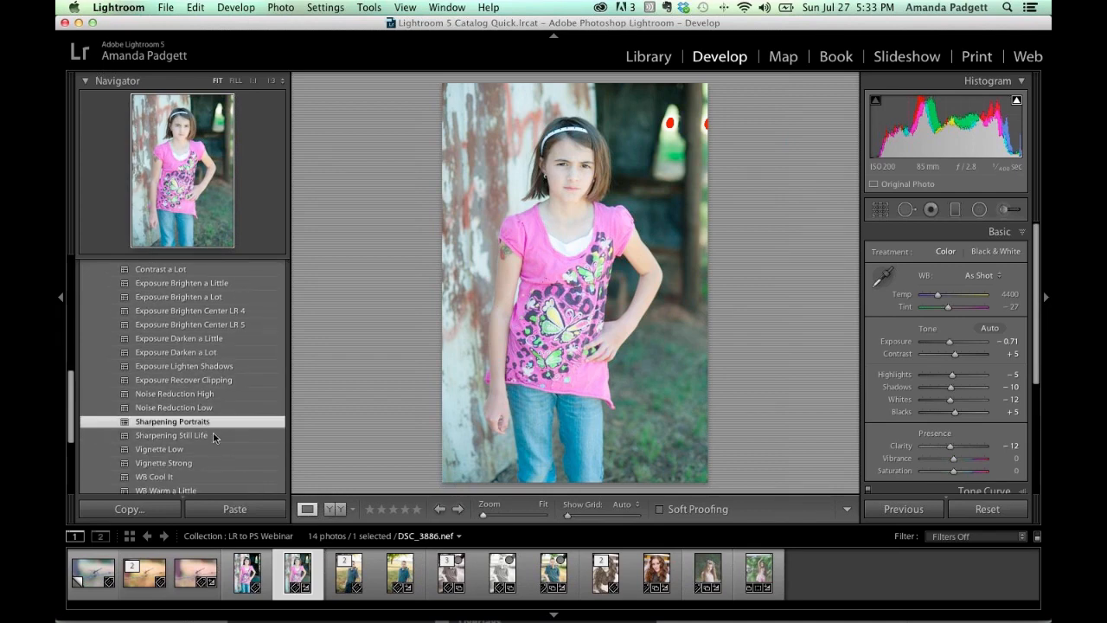
{"action": "left_click", "coordinate": [208, 448]}
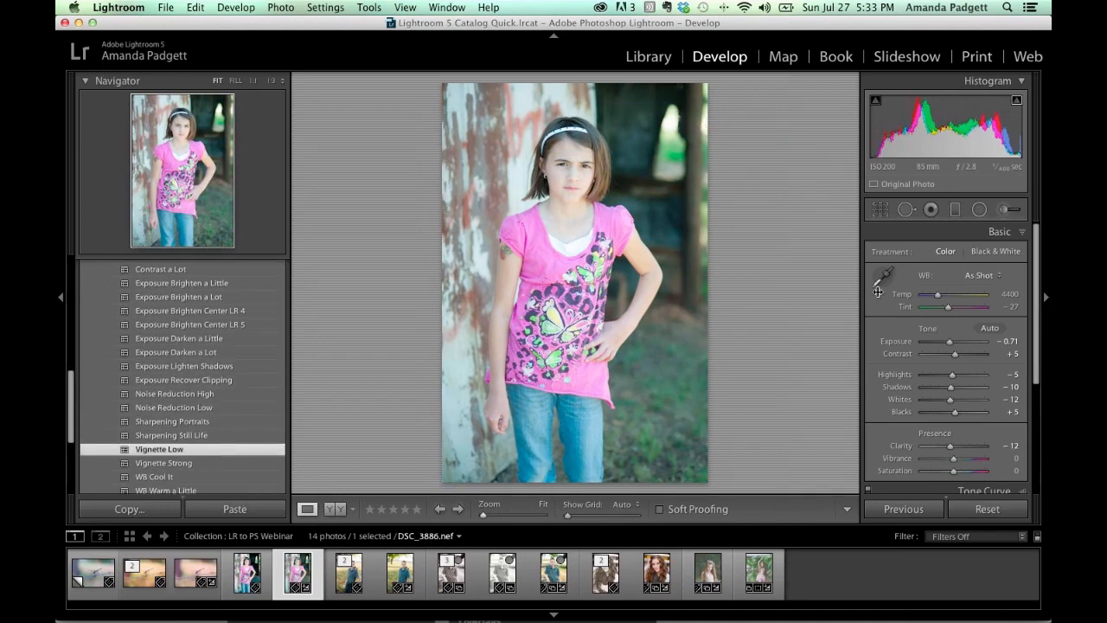
Darken the girl's shirt with the 4-5 PP Add Darkness adjustment brush at size 33 and flow 62.
{"action": "left_click", "coordinate": [1005, 209]}
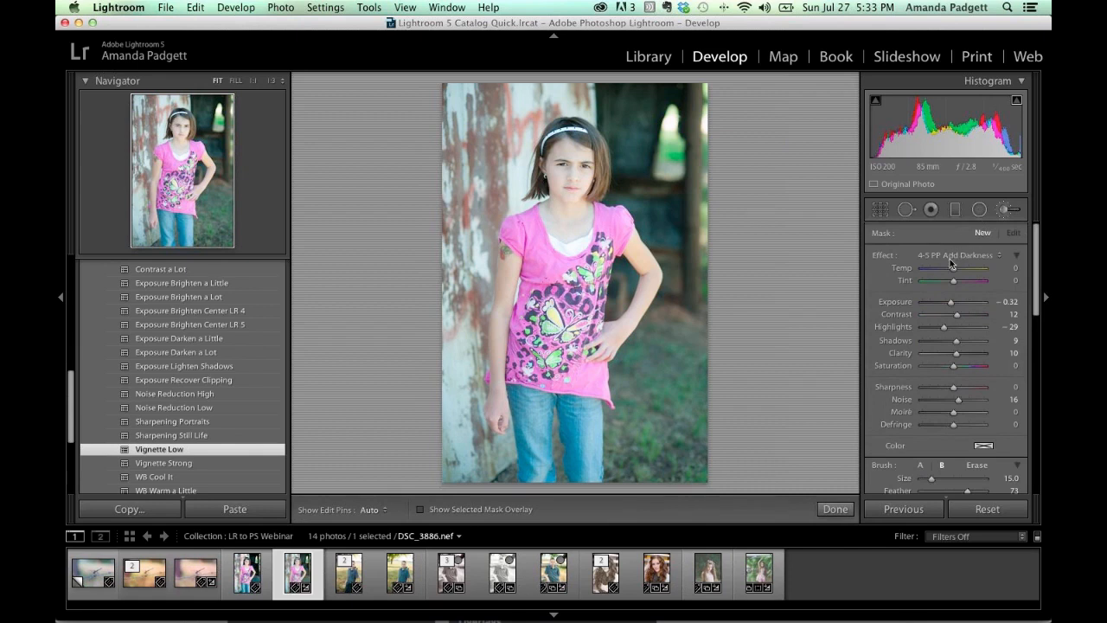
{"action": "scroll", "coordinate": [959, 421], "scroll_direction": "down", "scroll_amount": 4}
{"action": "left_click", "coordinate": [959, 400]}
{"action": "scroll", "coordinate": [569, 300], "scroll_direction": "up", "scroll_amount": 4}
{"action": "key", "text": "h"}
{"action": "mouse_move", "coordinate": [558, 329]}
{"action": "left_mouse_down"}
{"action": "mouse_move", "coordinate": [559, 408]}
{"action": "mouse_move", "coordinate": [571, 283]}
{"action": "mouse_move", "coordinate": [628, 228]}
{"action": "left_mouse_up"}
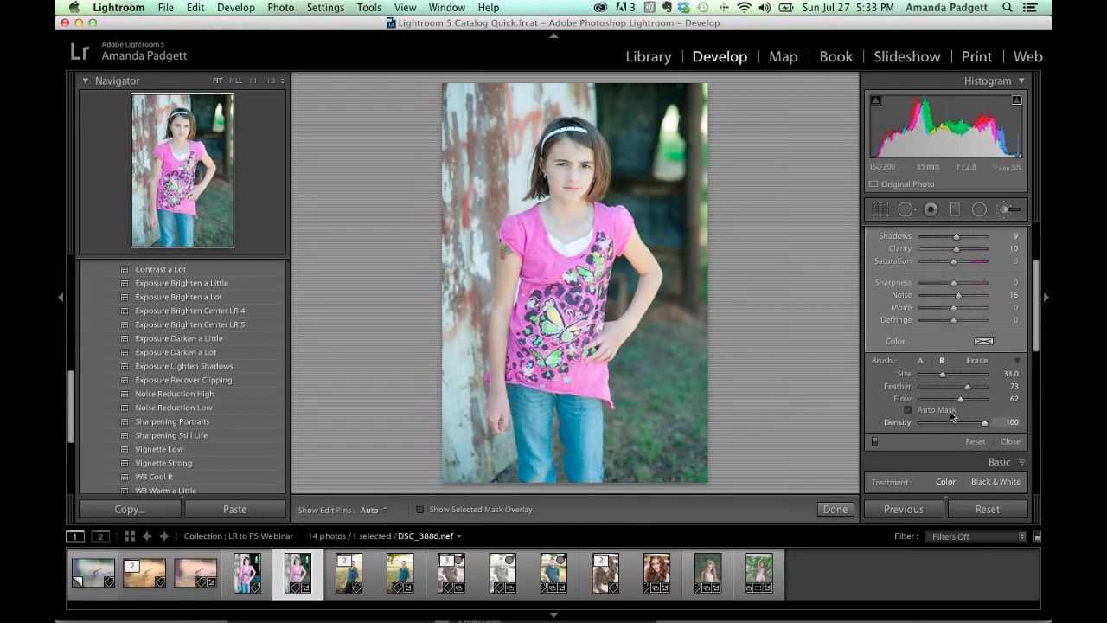
Raise the brush flow to 93 and paint the darkening effect over both of the girl's arms.
{"action": "left_click_drag", "start_coordinate": [960, 399], "coordinate": [981, 399]}
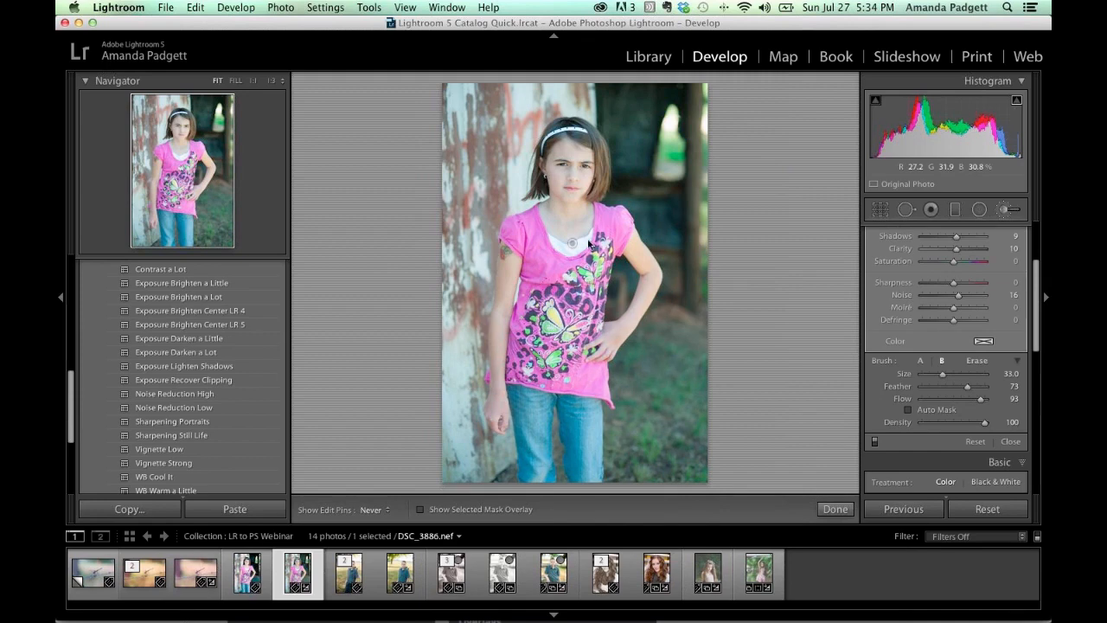
{"action": "left_click_drag", "start_coordinate": [493, 277], "coordinate": [489, 377]}
{"action": "left_click_drag", "start_coordinate": [627, 356], "coordinate": [633, 217]}
{"action": "key", "text": "h"}
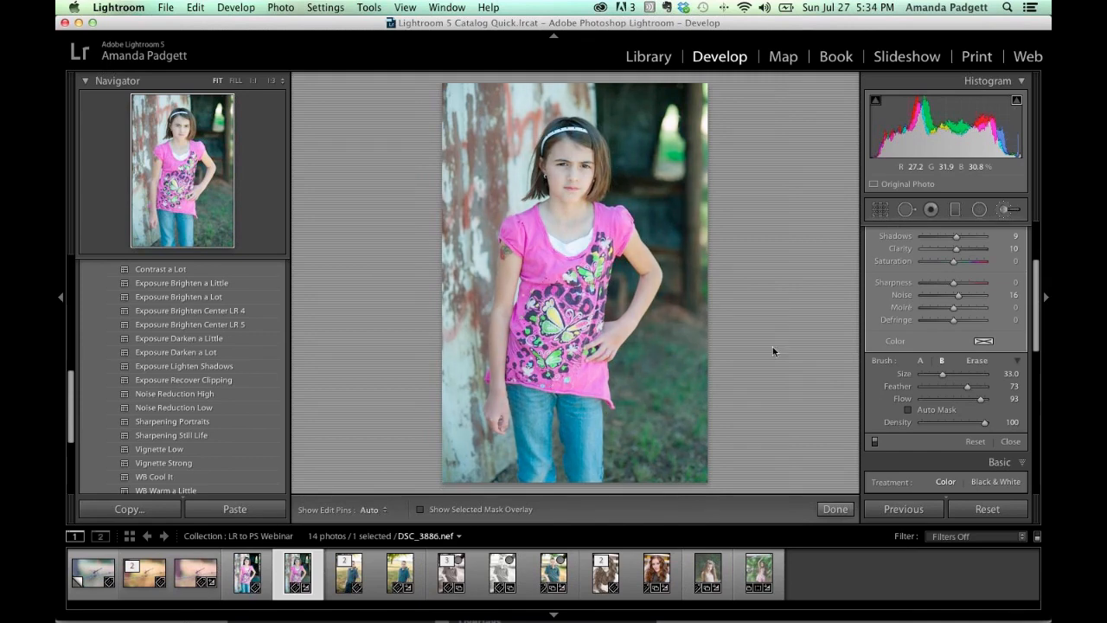
Darken the weathered barn wall with a new 4-5 PP Add Darkness mask at size 16 and feather 98, and close the brush.
{"action": "scroll", "coordinate": [979, 381], "scroll_direction": "up", "scroll_amount": 3}
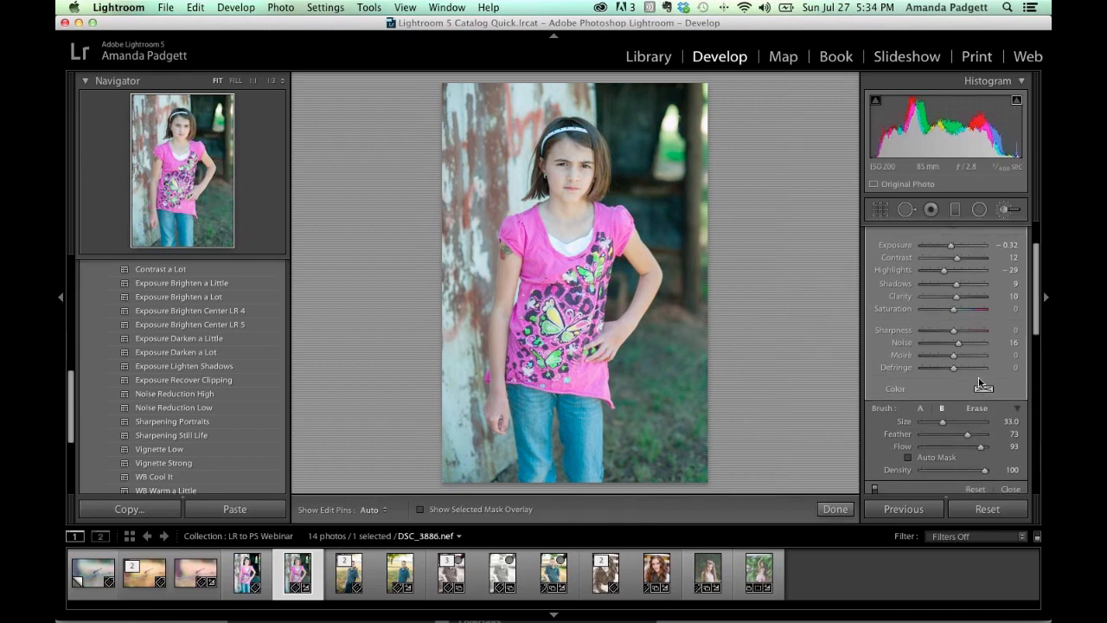
{"action": "scroll", "coordinate": [960, 294], "scroll_direction": "up", "scroll_amount": 2}
{"action": "left_click", "coordinate": [878, 231]}
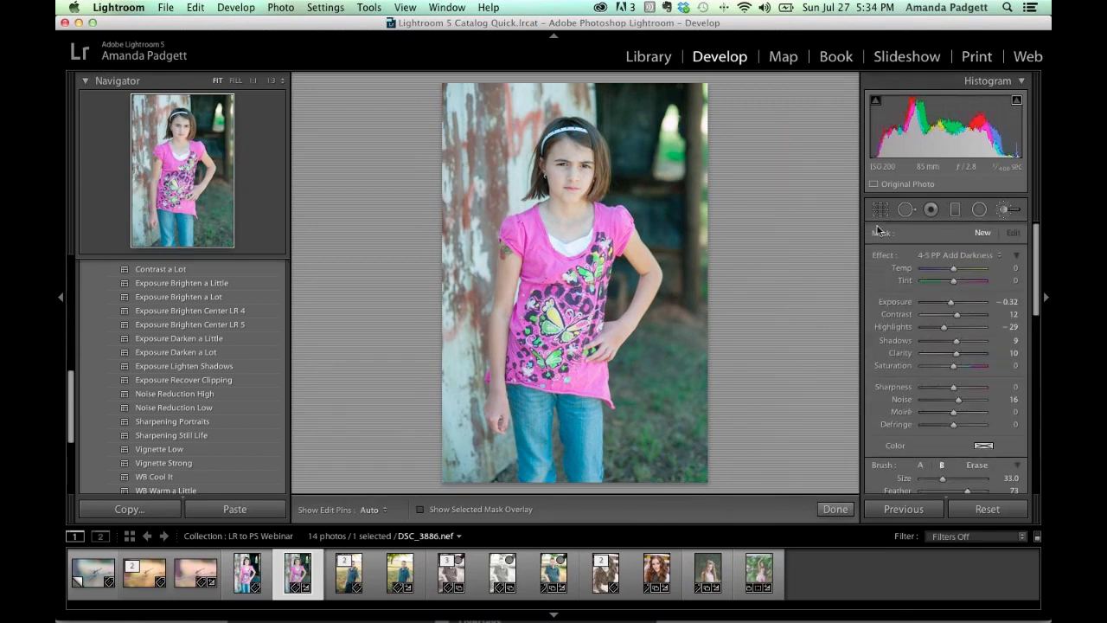
{"action": "key", "text": "bracketleft"}
{"action": "scroll", "coordinate": [655, 208], "scroll_direction": "down", "scroll_amount": 4}
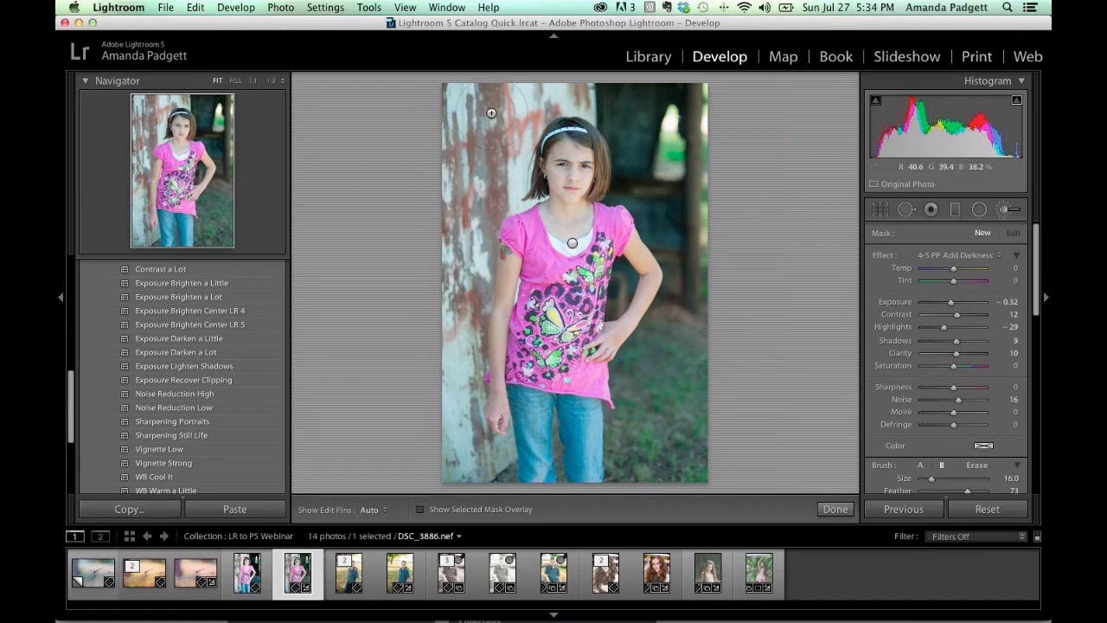
{"action": "scroll", "coordinate": [922, 314], "scroll_direction": "down", "scroll_amount": 3}
{"action": "left_click_drag", "start_coordinate": [967, 410], "coordinate": [984, 410]}
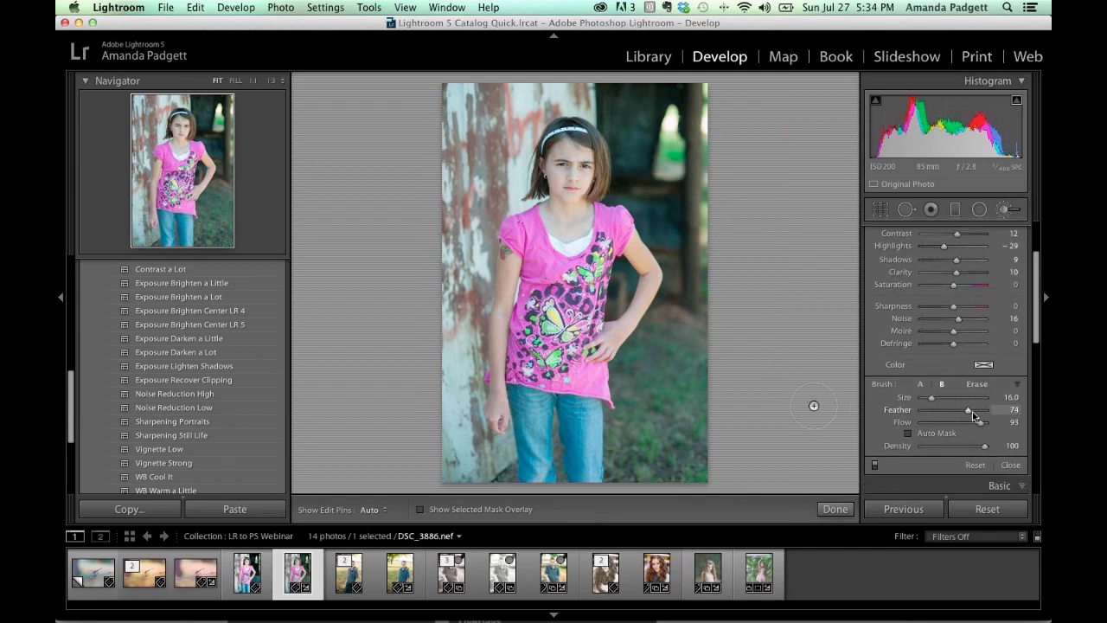
{"action": "key", "text": "h"}
{"action": "mouse_move", "coordinate": [474, 162]}
{"action": "left_mouse_down"}
{"action": "mouse_move", "coordinate": [507, 87]}
{"action": "mouse_move", "coordinate": [457, 112]}
{"action": "mouse_move", "coordinate": [437, 245]}
{"action": "mouse_move", "coordinate": [440, 400]}
{"action": "mouse_move", "coordinate": [464, 465]}
{"action": "mouse_move", "coordinate": [486, 470]}
{"action": "mouse_move", "coordinate": [428, 370]}
{"action": "mouse_move", "coordinate": [422, 229]}
{"action": "mouse_move", "coordinate": [479, 140]}
{"action": "mouse_move", "coordinate": [450, 411]}
{"action": "left_mouse_up"}
{"action": "key", "text": "h"}
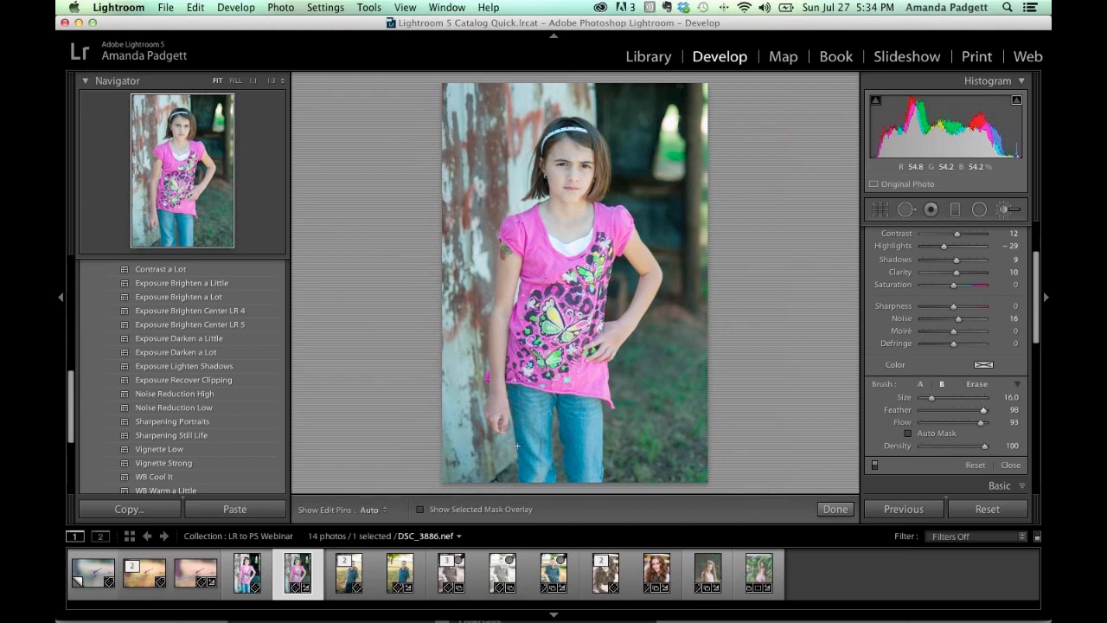
{"action": "left_click", "coordinate": [835, 509]}
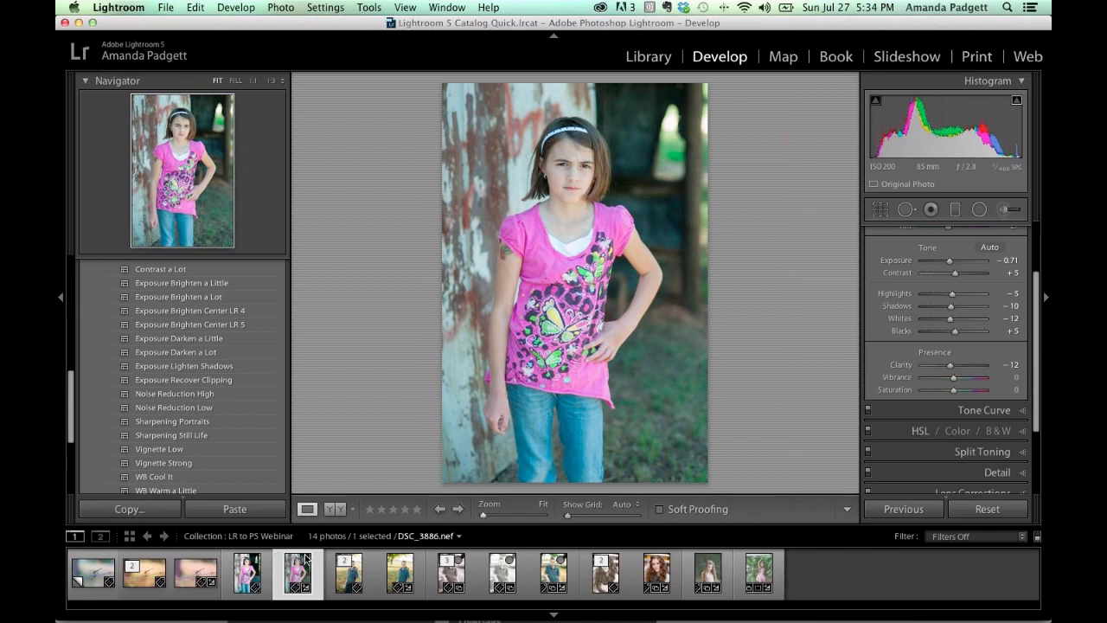
Open the edited DSC_3886 photo as a Smart Object in Photoshop.
{"action": "mouse_move", "coordinate": [1004, 39]}
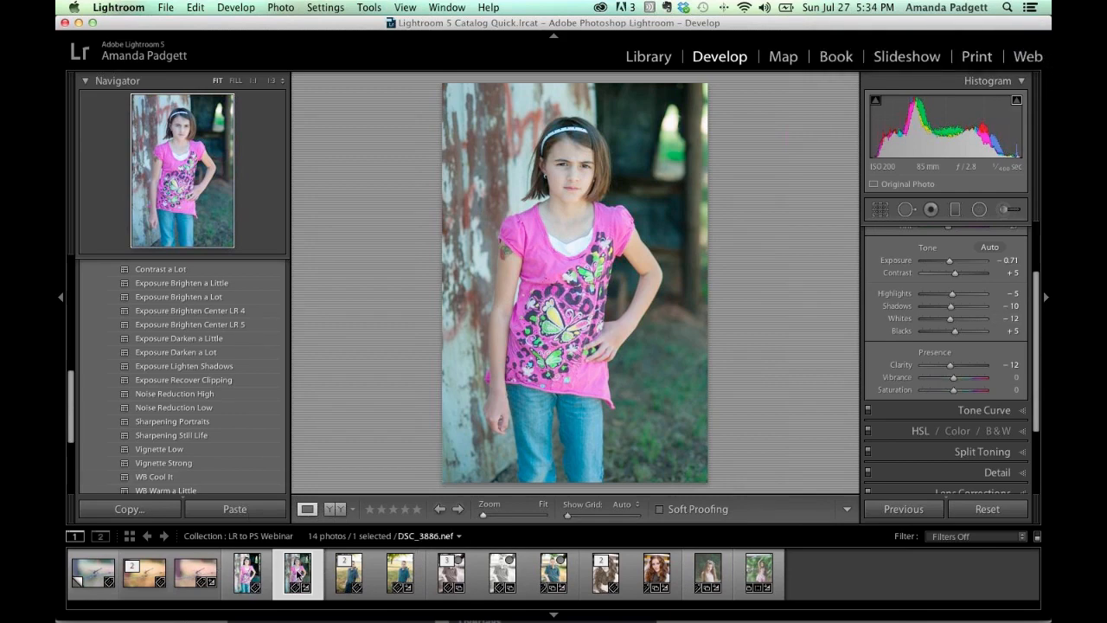
{"action": "right_click", "coordinate": [299, 574]}
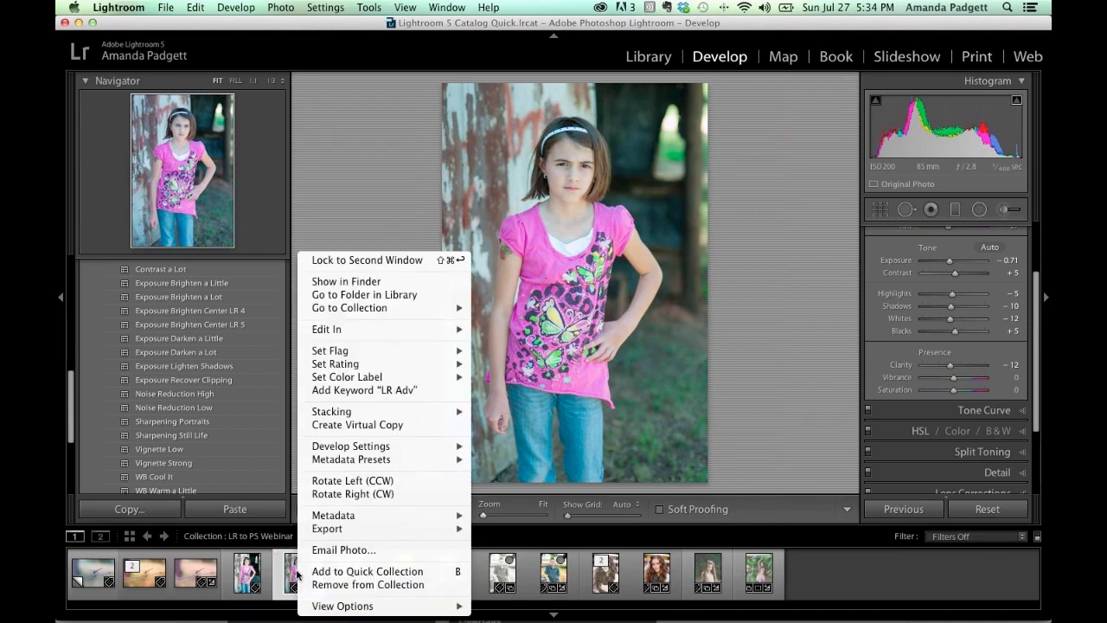
{"action": "mouse_move", "coordinate": [353, 338]}
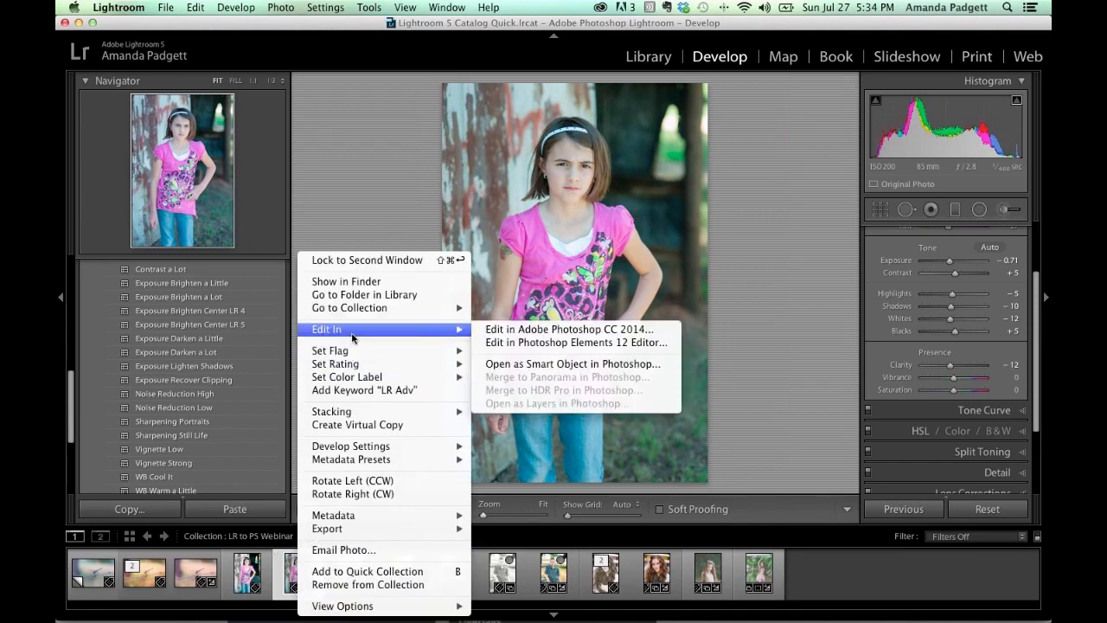
{"action": "left_click", "coordinate": [528, 363]}
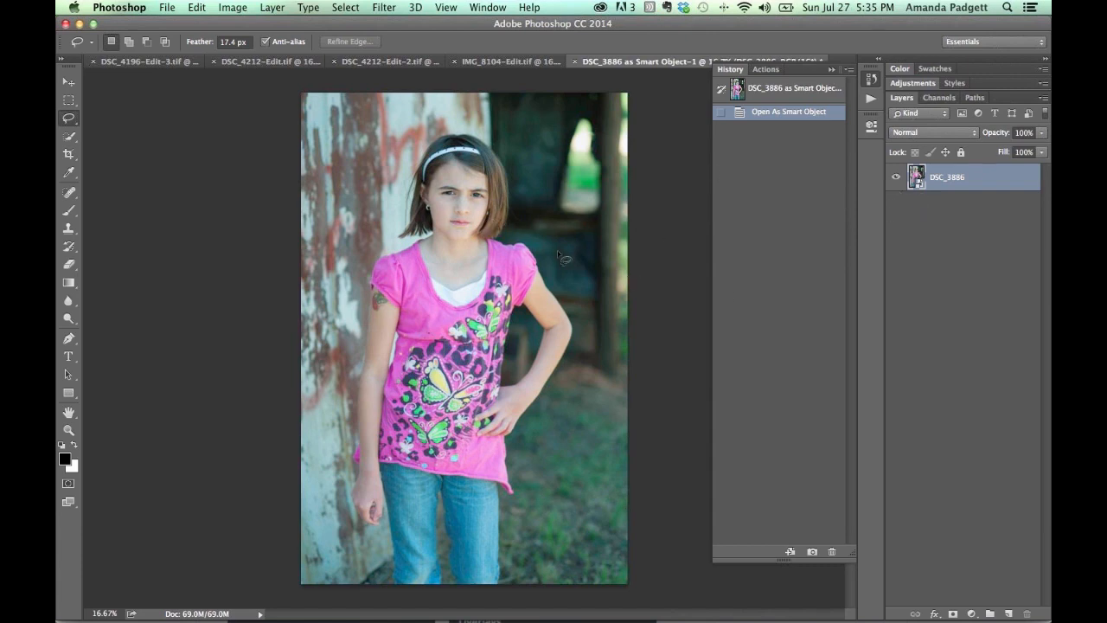
Open the DSC_3886 smart object in Camera Raw and activate the Adjustment Brush with its existing edit pins.
{"action": "double_click", "coordinate": [916, 179]}
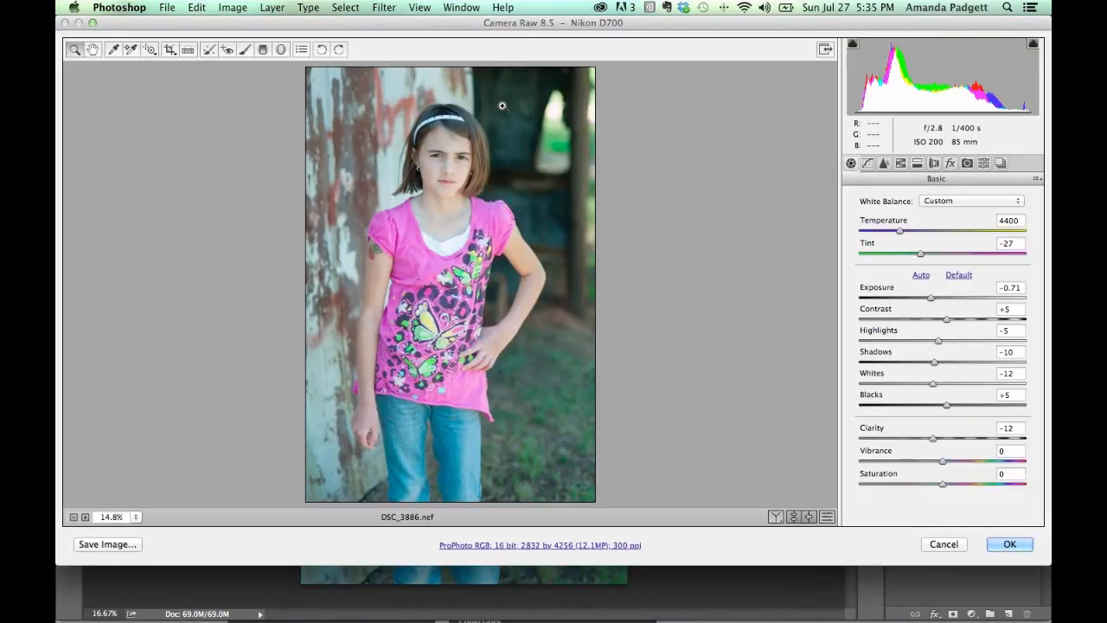
{"action": "left_click", "coordinate": [246, 51]}
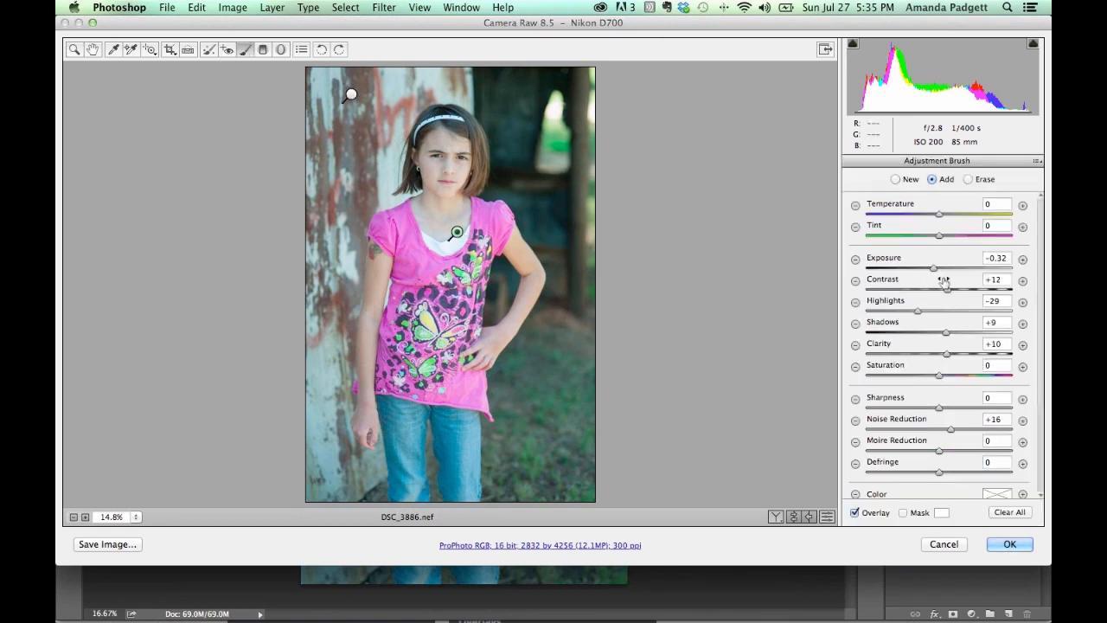
Set the selected brush adjustment's exposure to -0.10 and apply the Camera Raw edits to the smart object.
{"action": "left_click_drag", "start_coordinate": [936, 271], "coordinate": [939, 271]}
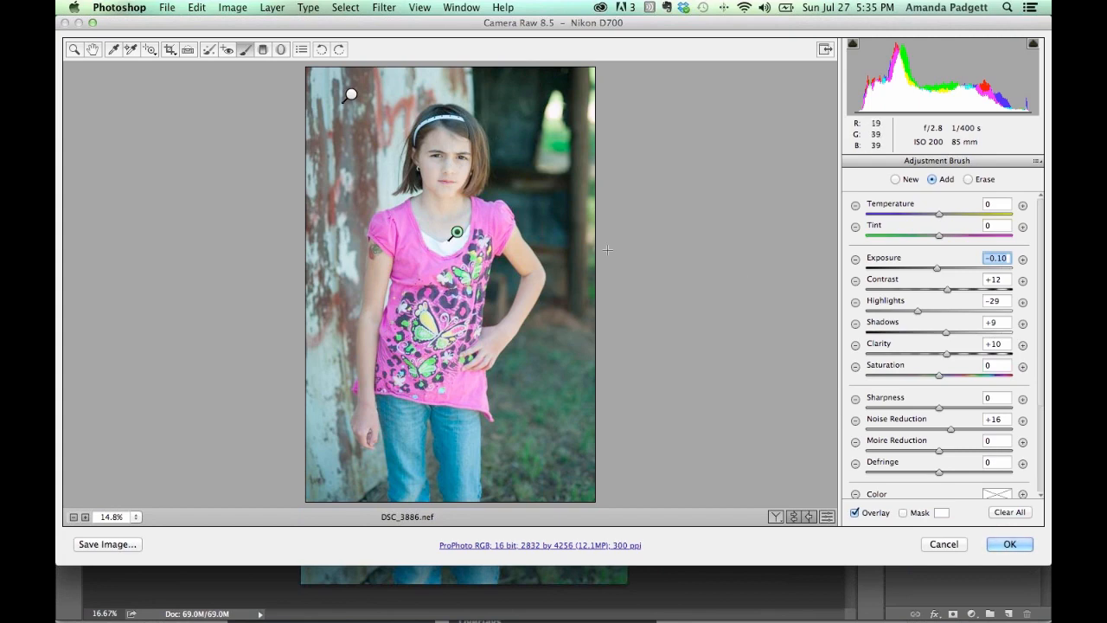
{"action": "left_click", "coordinate": [1007, 544]}
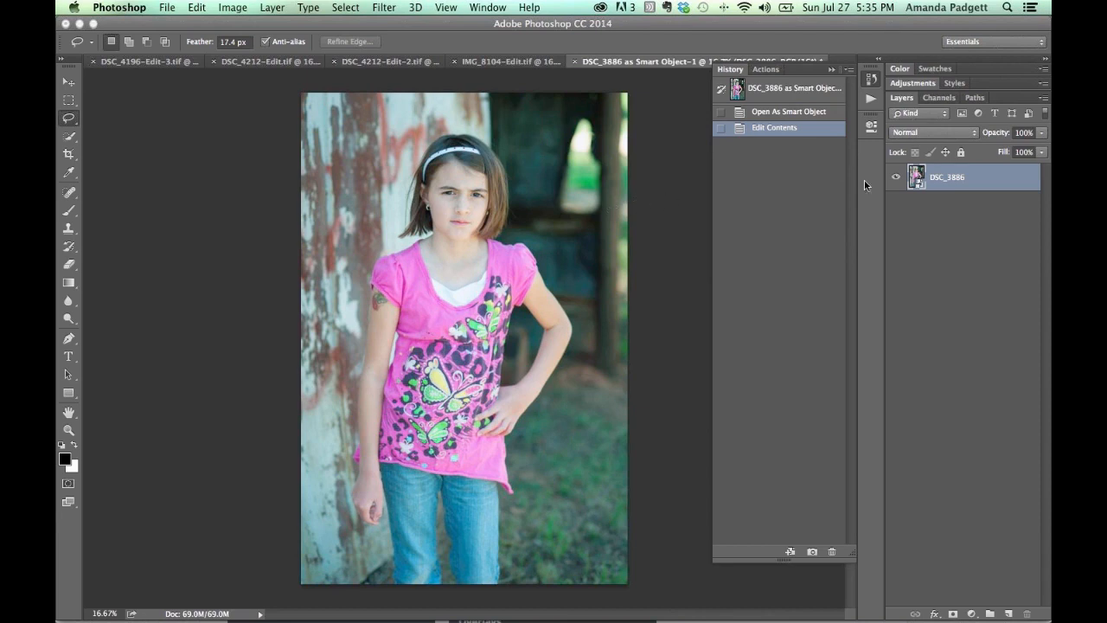
Add a Levels adjustment layer above DSC_3886 with RGB black input 10 and midtones 1.06.
{"action": "left_click", "coordinate": [972, 613]}
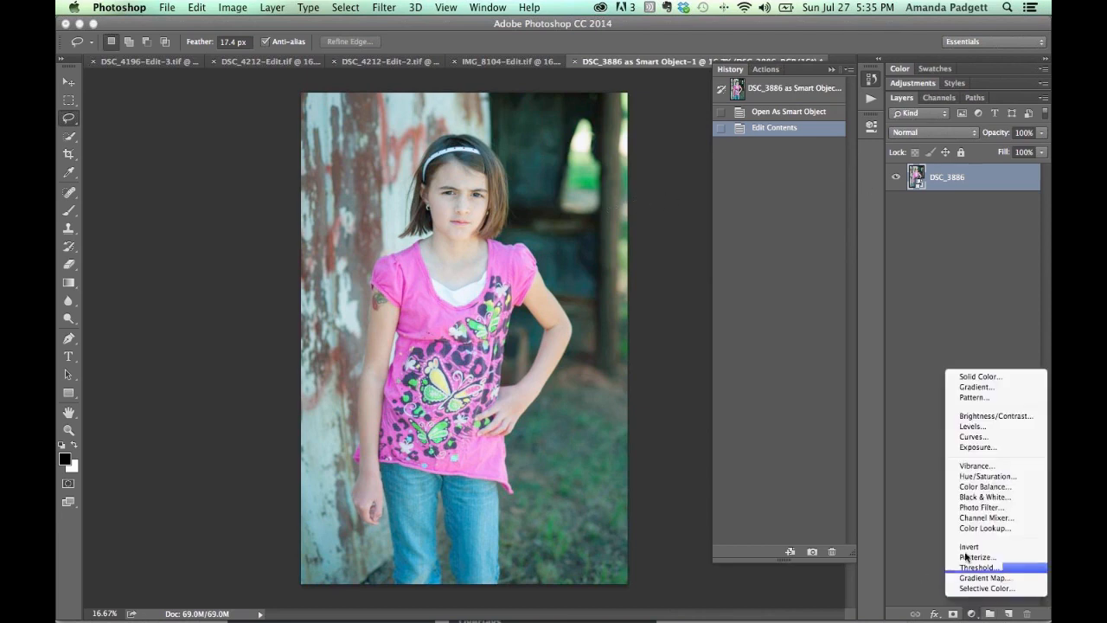
{"action": "left_click", "coordinate": [971, 425]}
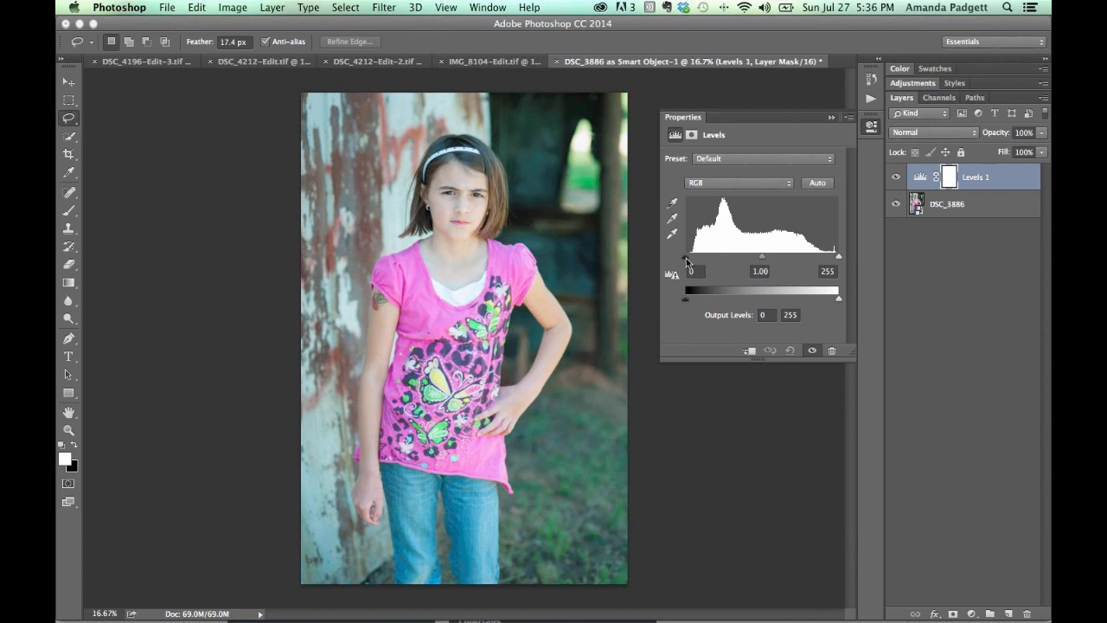
{"action": "left_click_drag", "start_coordinate": [688, 258], "coordinate": [693, 258]}
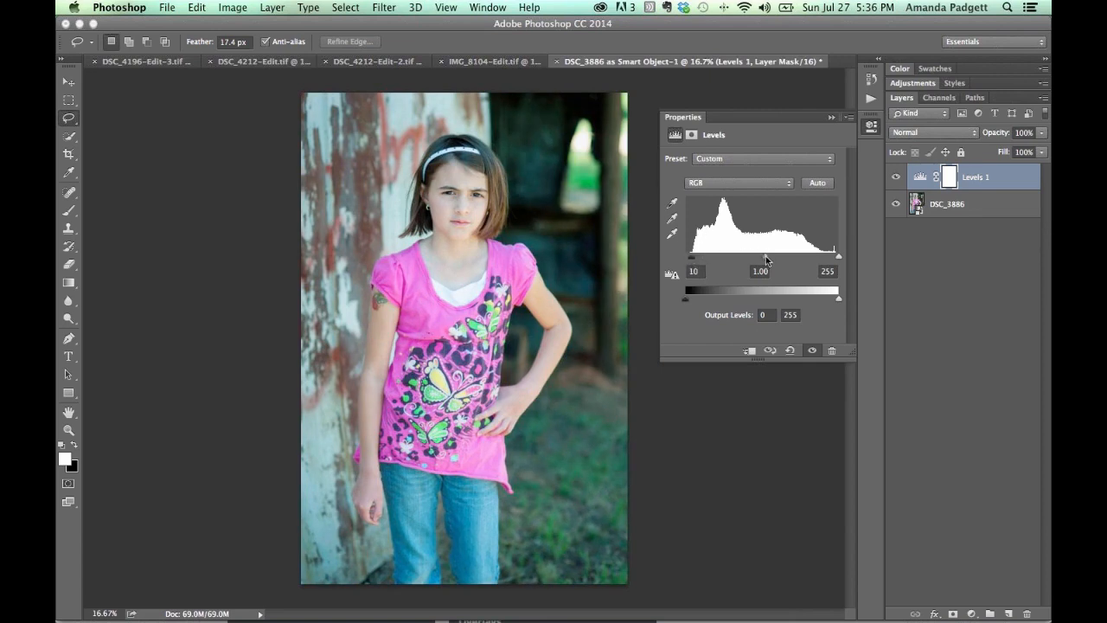
{"action": "mouse_move", "coordinate": [767, 261]}
{"action": "left_mouse_down"}
{"action": "mouse_move", "coordinate": [793, 259]}
{"action": "mouse_move", "coordinate": [732, 260]}
{"action": "mouse_move", "coordinate": [762, 262]}
{"action": "left_mouse_up"}
{"action": "mouse_move", "coordinate": [840, 259]}
{"action": "left_mouse_down"}
{"action": "mouse_move", "coordinate": [763, 258]}
{"action": "mouse_move", "coordinate": [839, 256]}
{"action": "left_mouse_up"}
{"action": "left_click", "coordinate": [728, 183]}
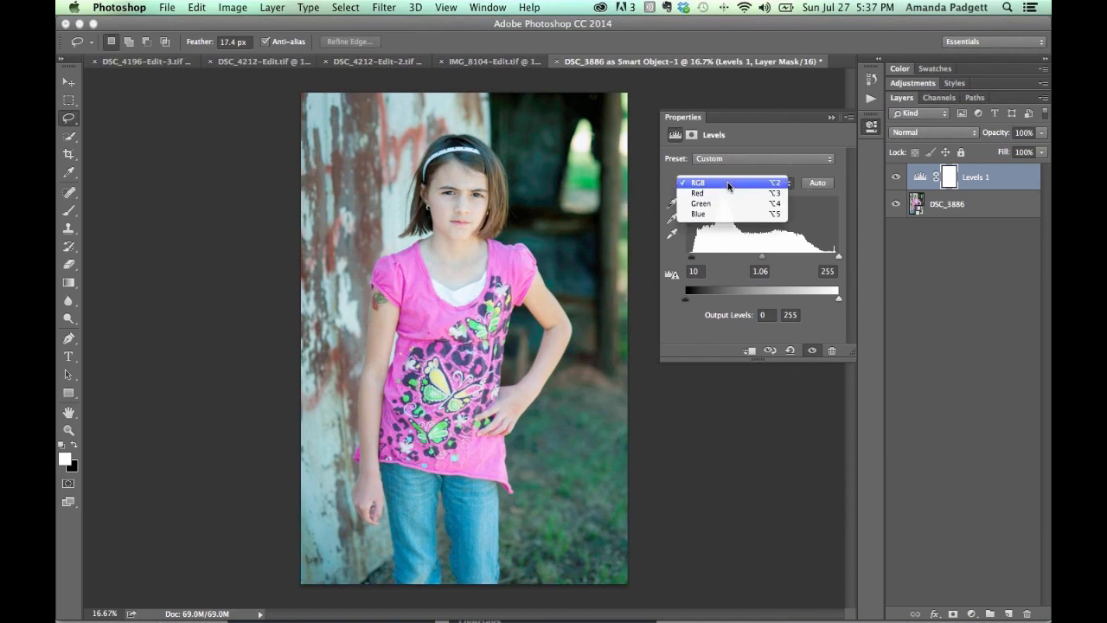
{"action": "left_click", "coordinate": [728, 184]}
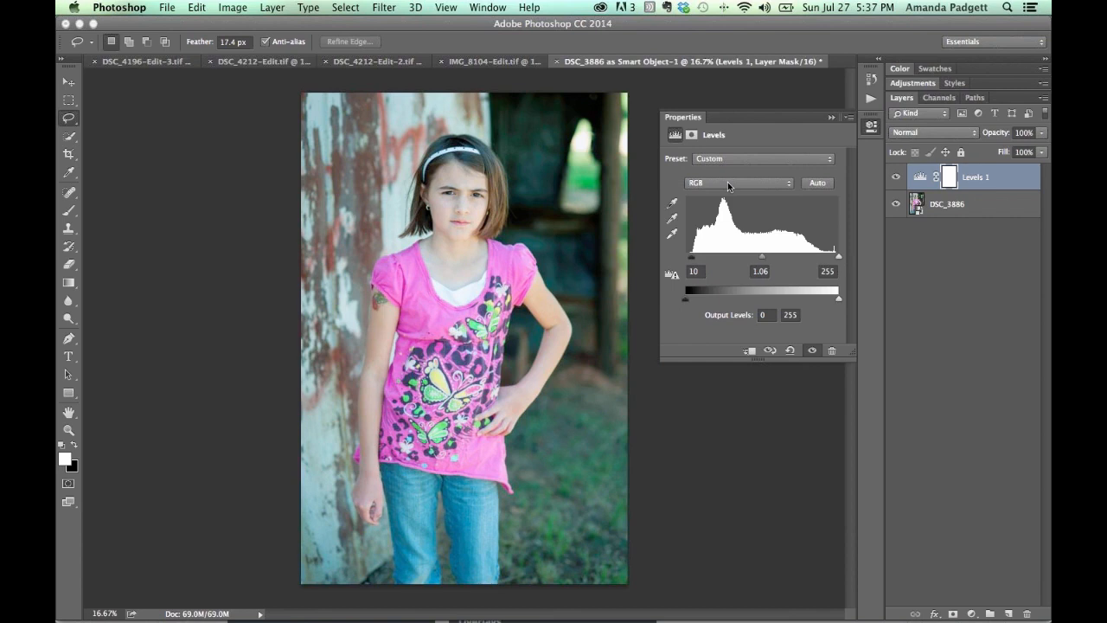
{"action": "left_click", "coordinate": [832, 117]}
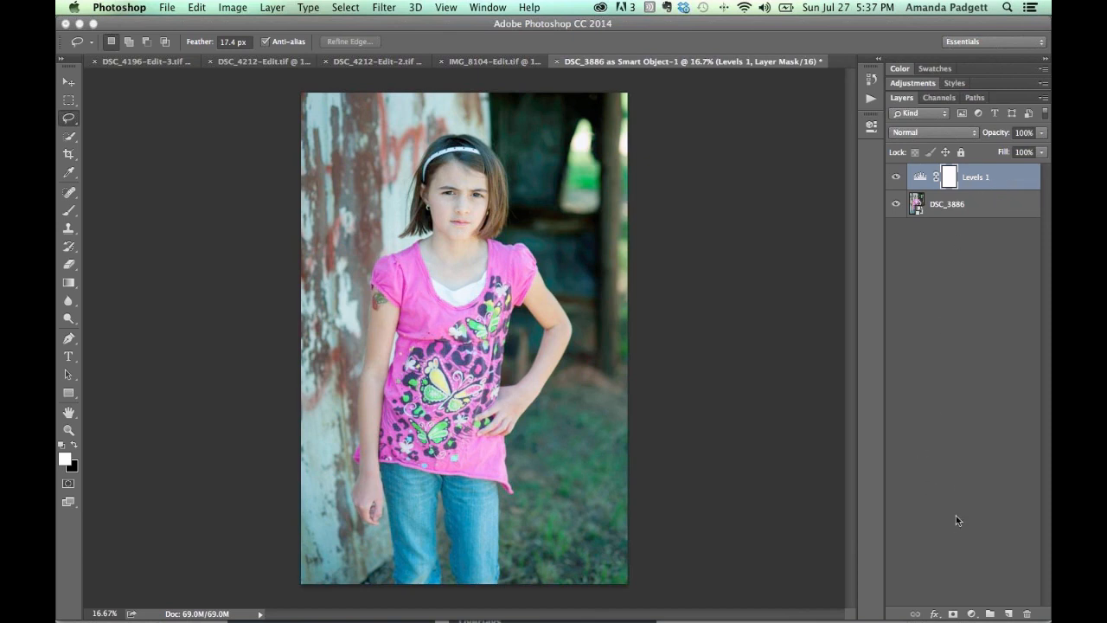
Run the Vegas action from the EE Coast to Coast set, continuing past each missing Background layer message.
{"action": "left_click", "coordinate": [871, 102]}
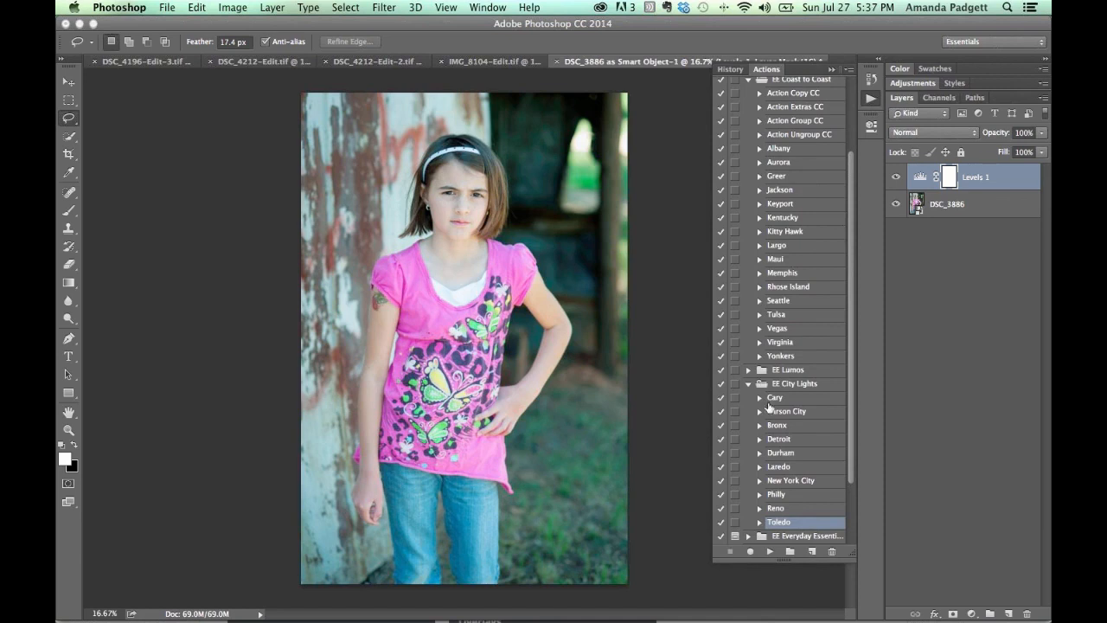
{"action": "left_click", "coordinate": [780, 329]}
{"action": "left_click", "coordinate": [770, 552]}
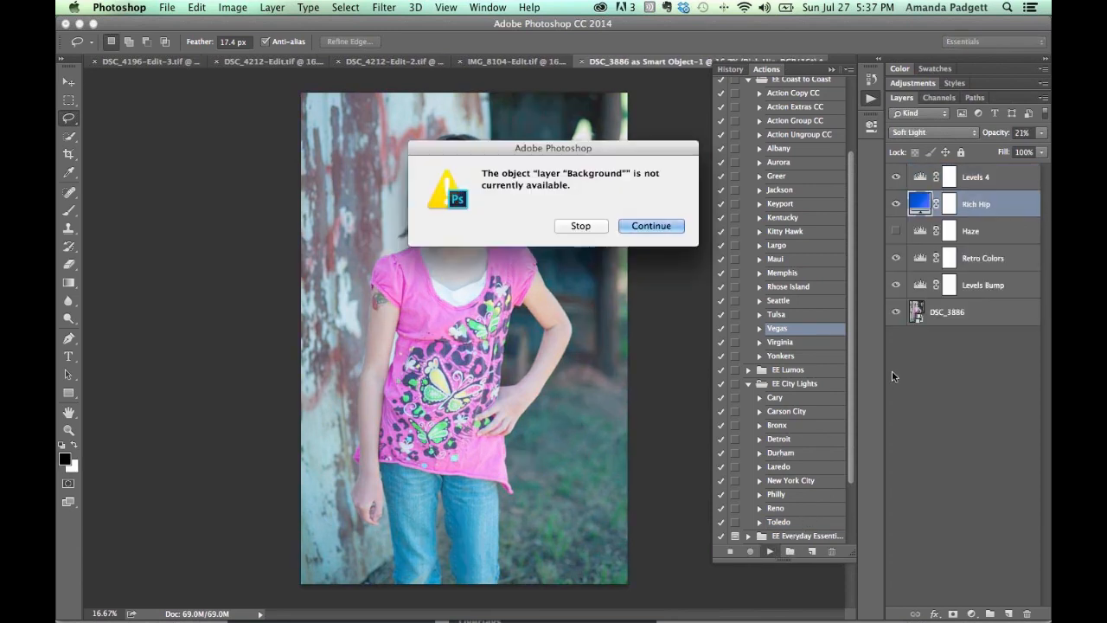
{"action": "left_click", "coordinate": [663, 227]}
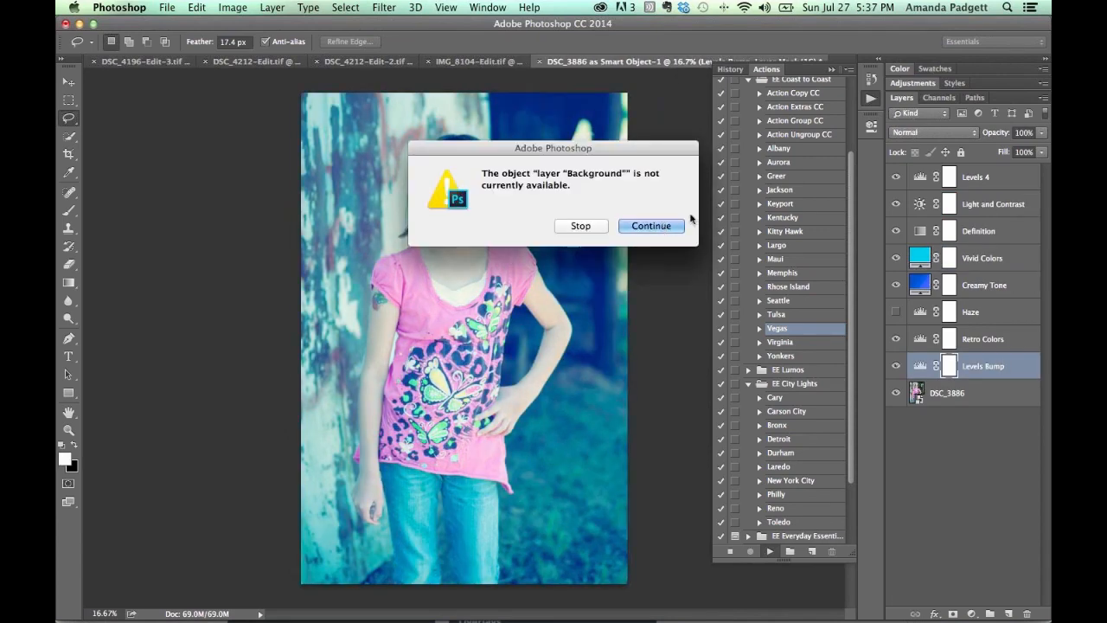
{"action": "left_click", "coordinate": [655, 227]}
{"action": "left_click", "coordinate": [655, 226]}
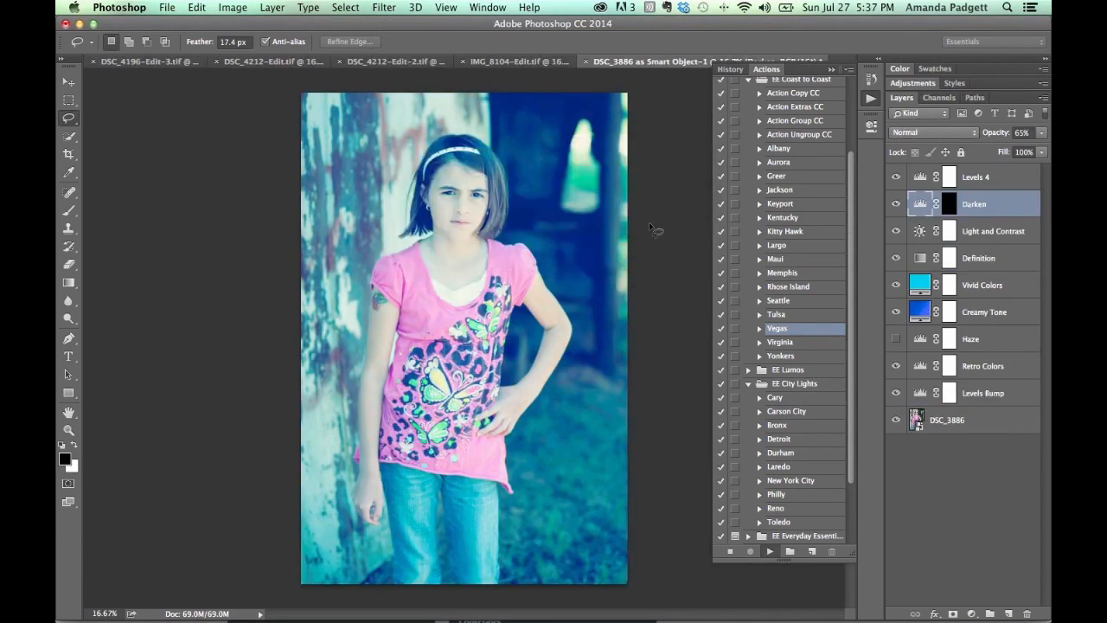
{"action": "left_click", "coordinate": [651, 226]}
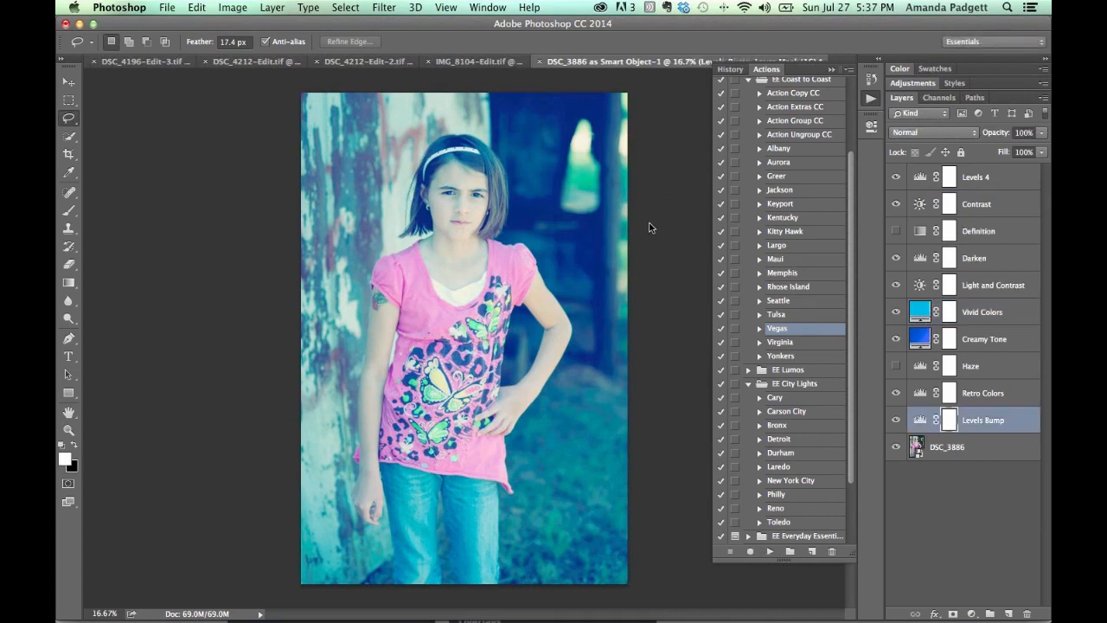
Group all the layers above the DSC_3886 smart object and lower the group's opacity to 37%.
{"action": "left_click", "coordinate": [997, 184], "text": "shift"}
{"action": "key", "text": "super+g"}
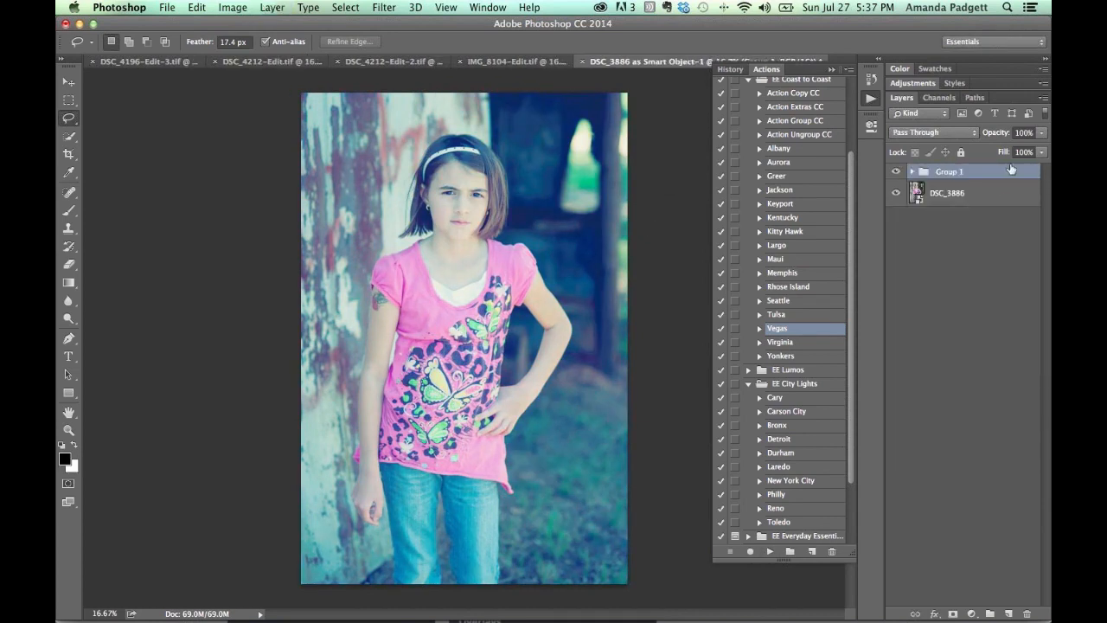
{"action": "left_click", "coordinate": [1043, 134]}
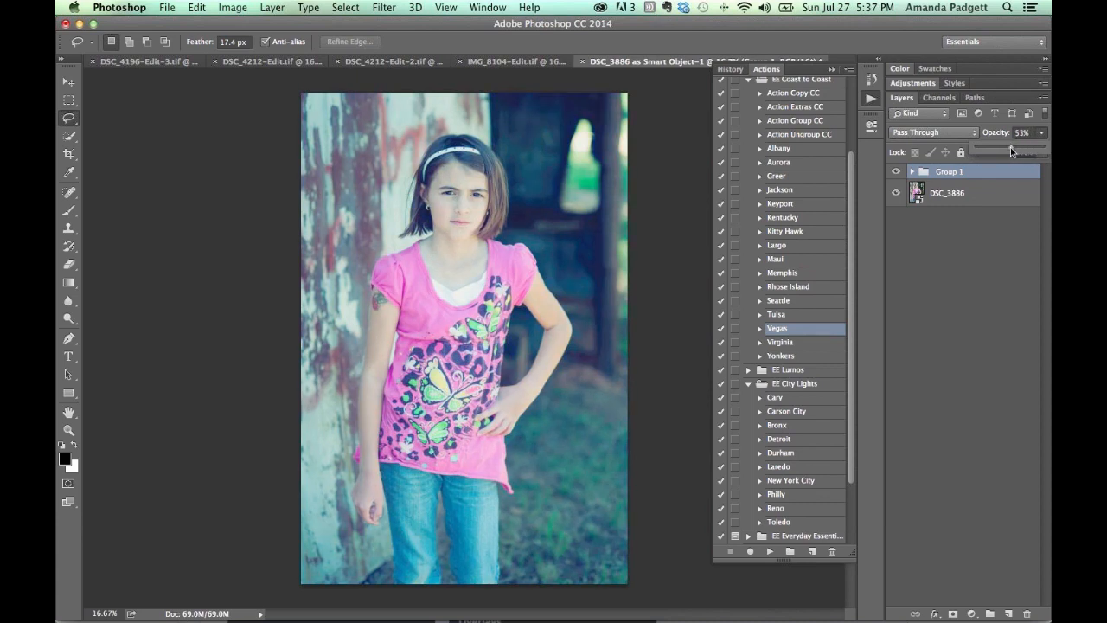
{"action": "left_click_drag", "start_coordinate": [1001, 148], "coordinate": [1001, 152]}
Save the edited smart object document and switch back to Lightroom.
{"action": "left_click", "coordinate": [167, 7]}
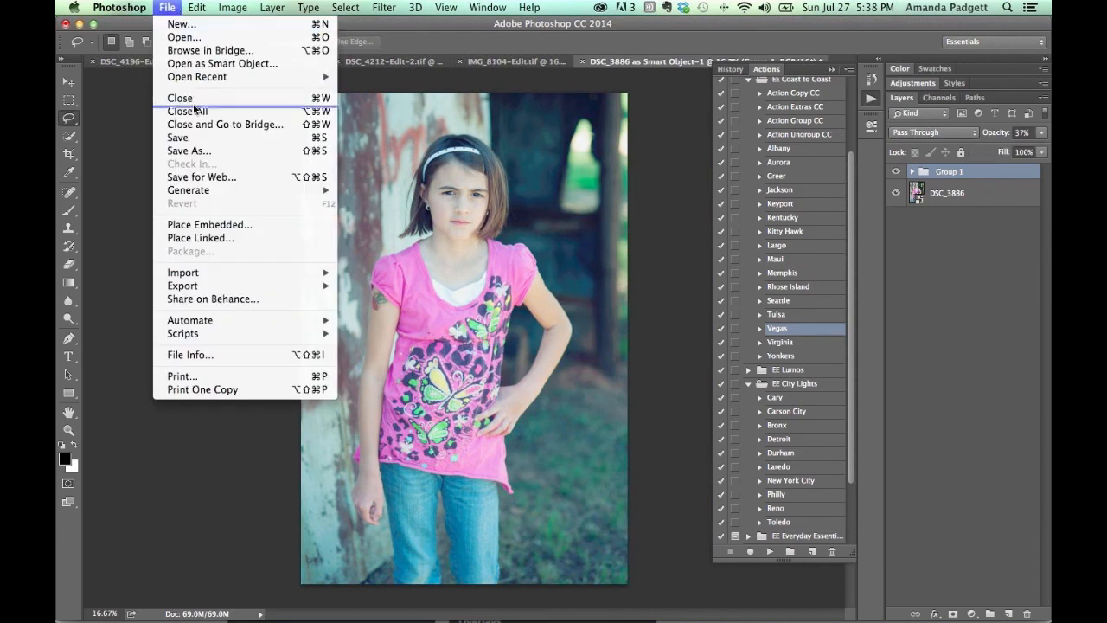
{"action": "left_click", "coordinate": [199, 138]}
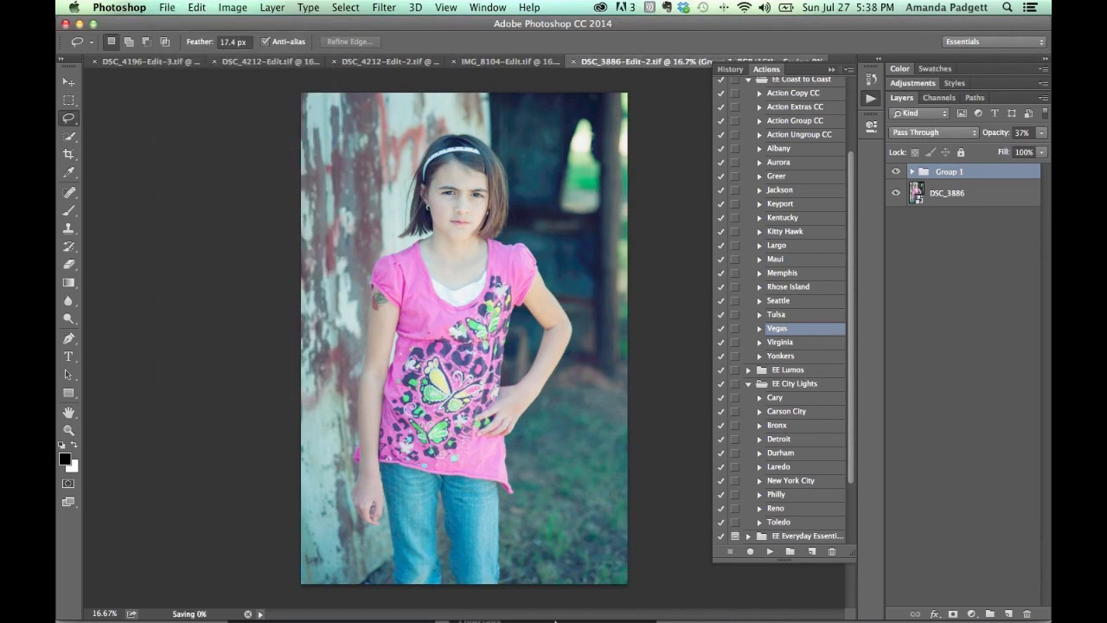
{"action": "left_click", "coordinate": [568, 613]}
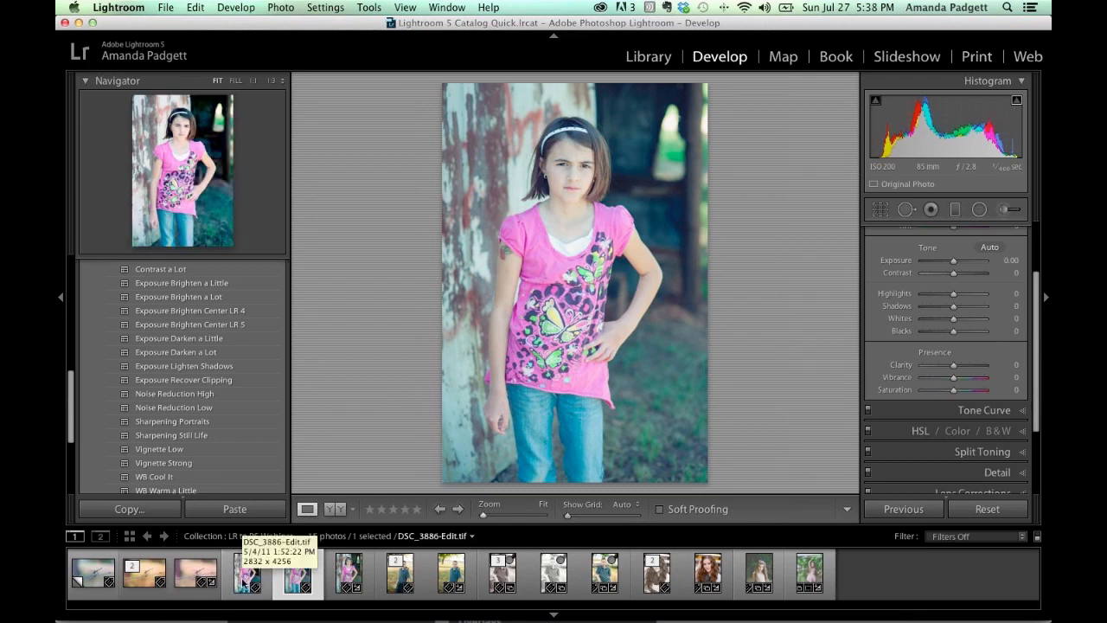
Open baltic-2.JPG in Photoshop as a copy with Lightroom adjustments and collapse the Actions list.
{"action": "left_click", "coordinate": [765, 578]}
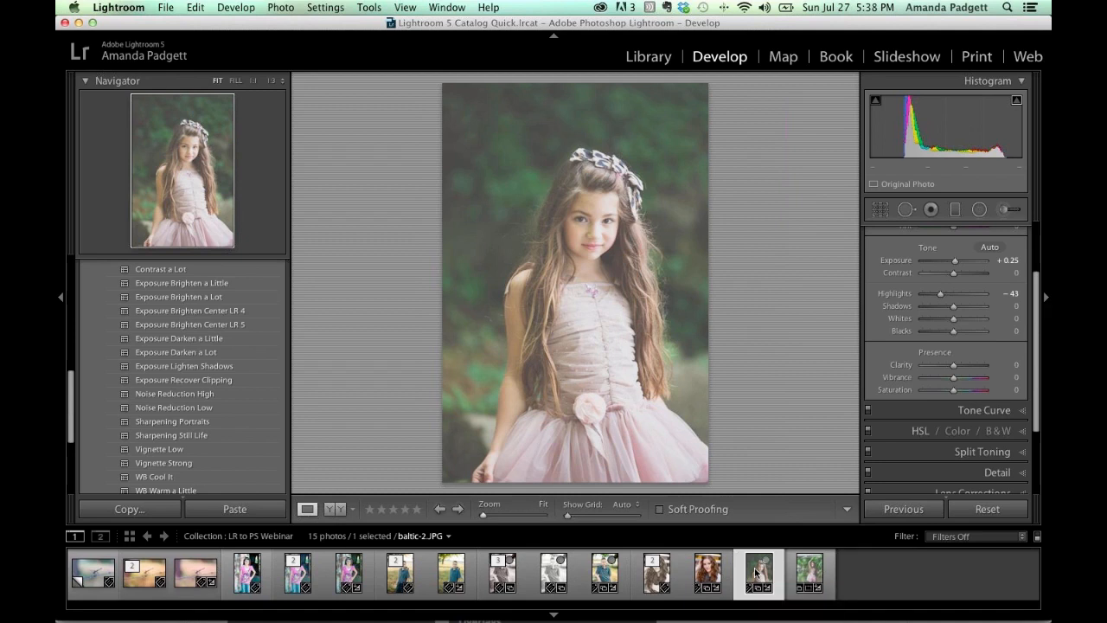
{"action": "key", "text": "super+e"}
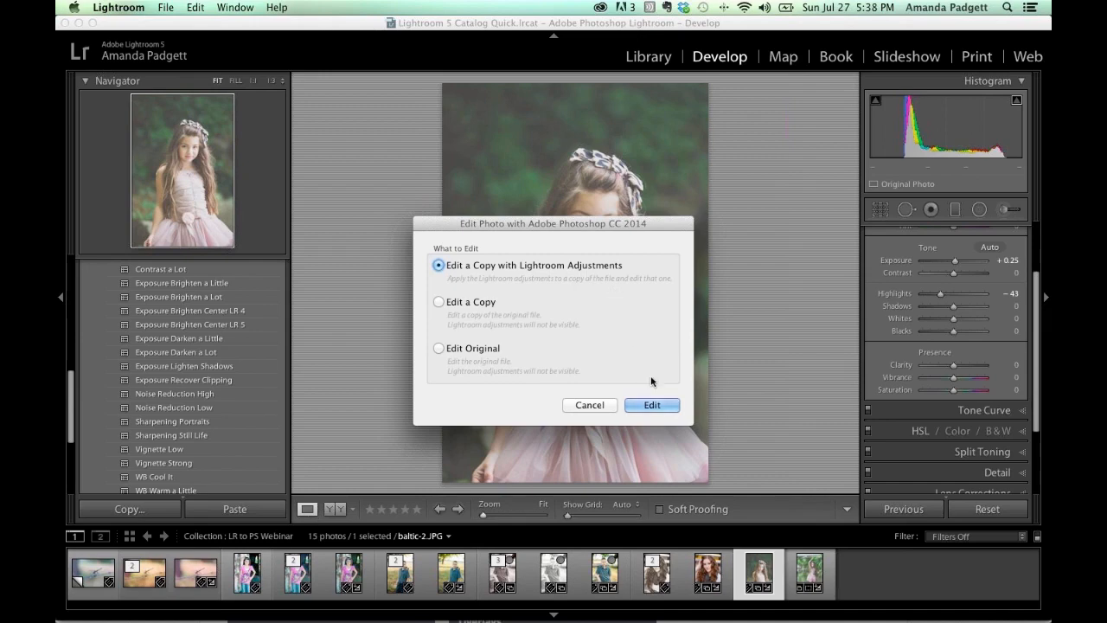
{"action": "left_click", "coordinate": [652, 404]}
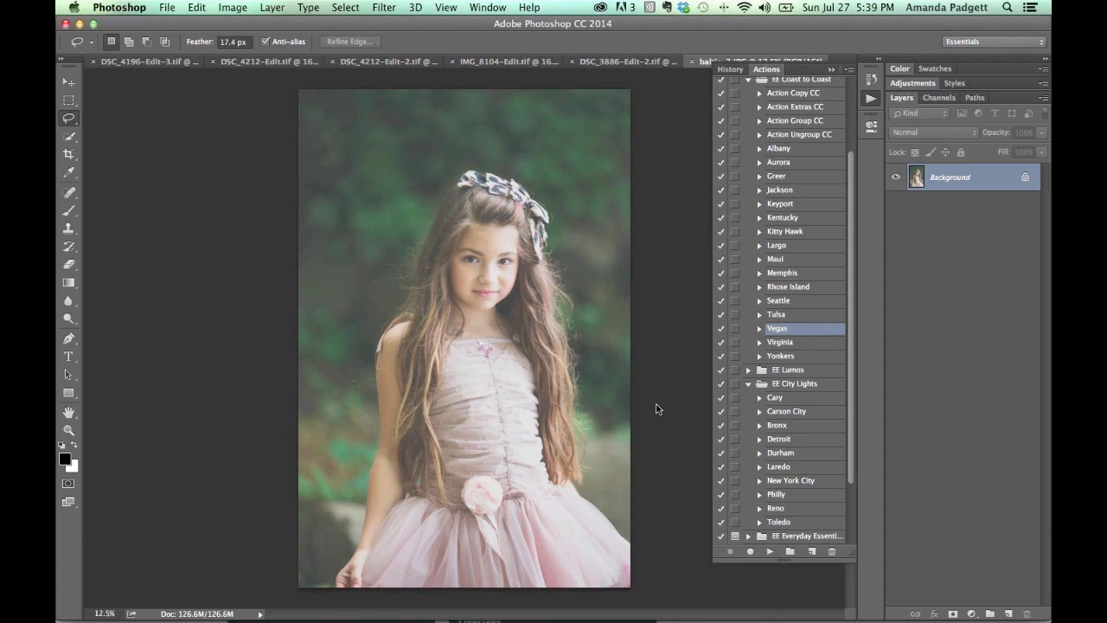
{"action": "left_click", "coordinate": [831, 70]}
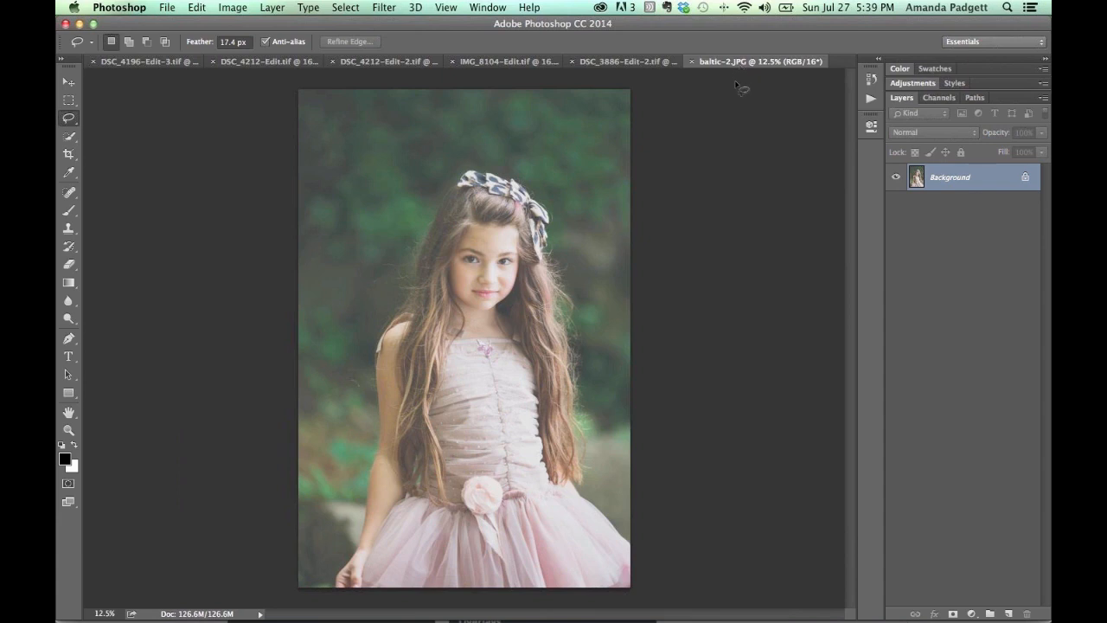
Start the Camera Raw Filter on the portrait and set contrast to +10, exposure to +0.05 and temperature to +9.
{"action": "left_click", "coordinate": [389, 8]}
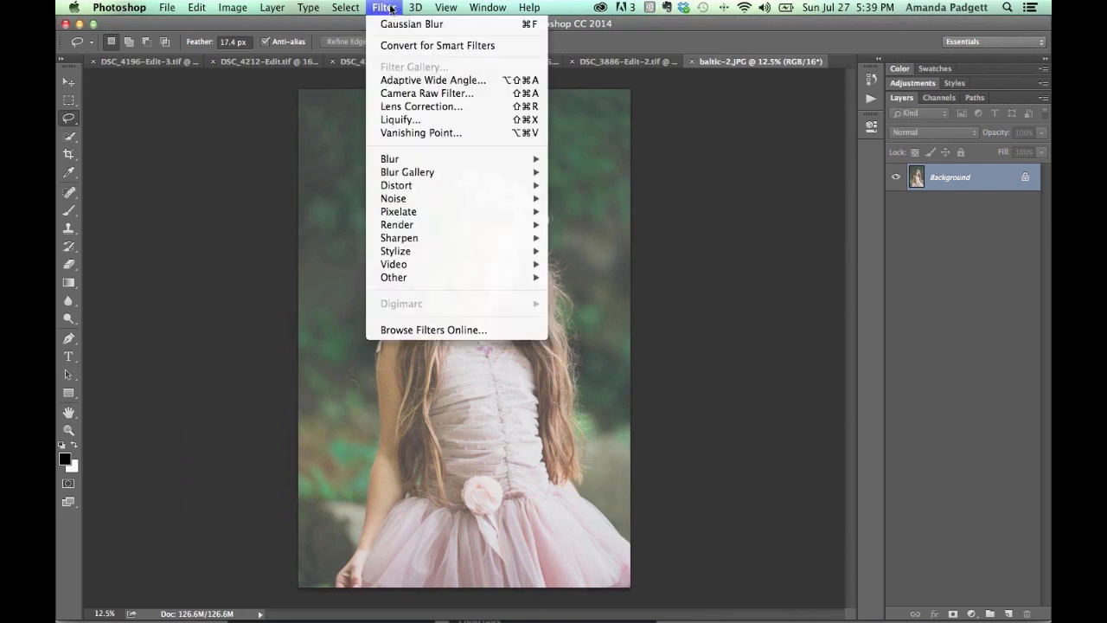
{"action": "left_click", "coordinate": [445, 94]}
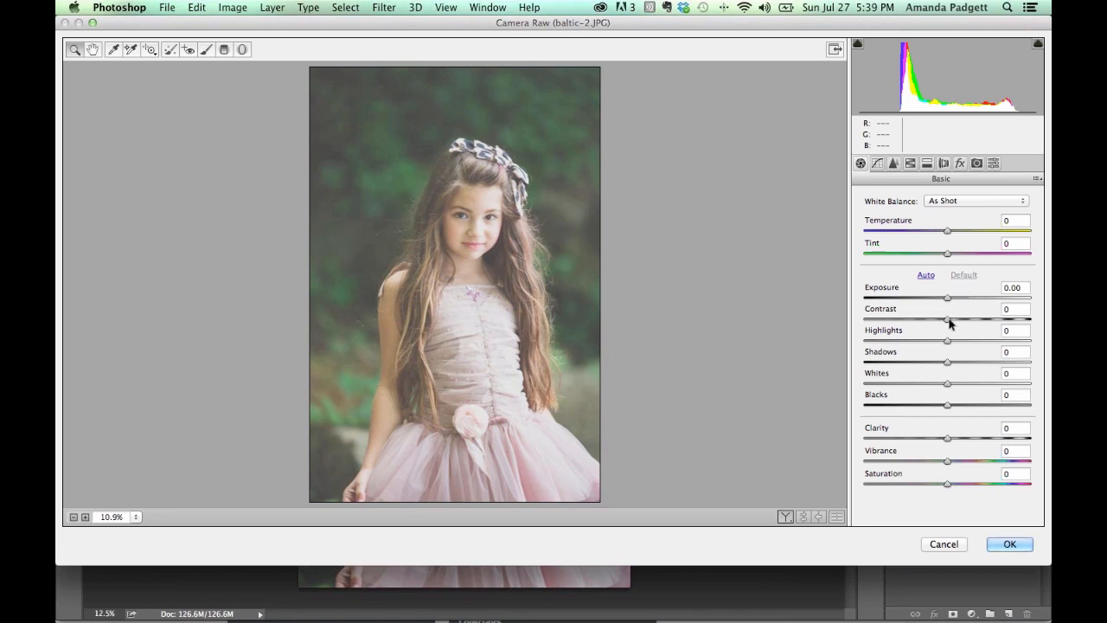
{"action": "left_click_drag", "start_coordinate": [949, 321], "coordinate": [949, 300]}
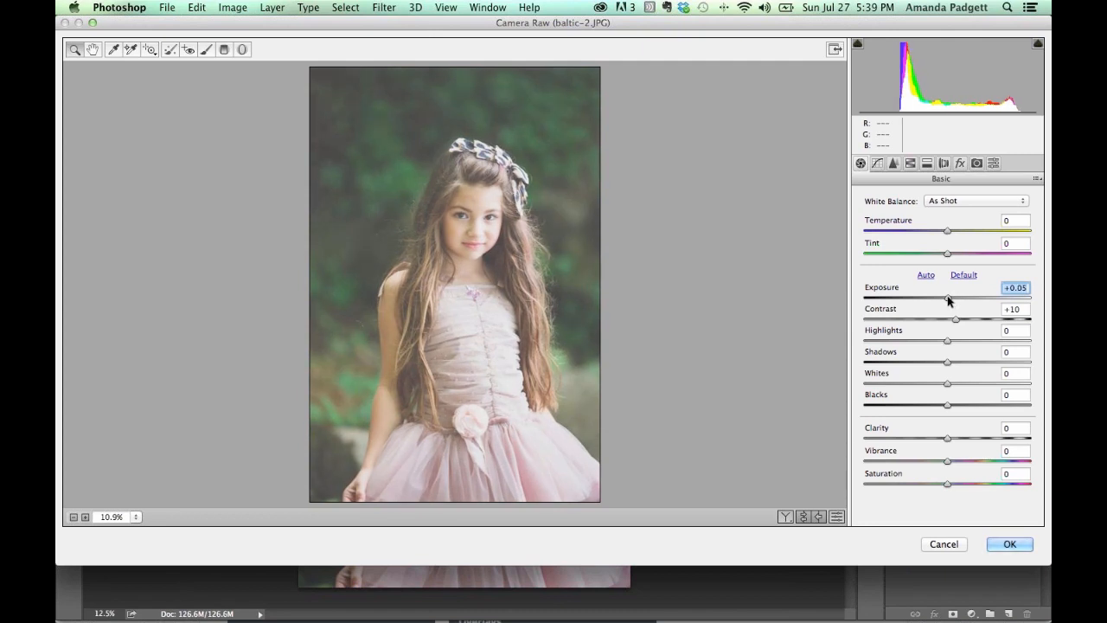
{"action": "left_click_drag", "start_coordinate": [948, 231], "coordinate": [956, 233]}
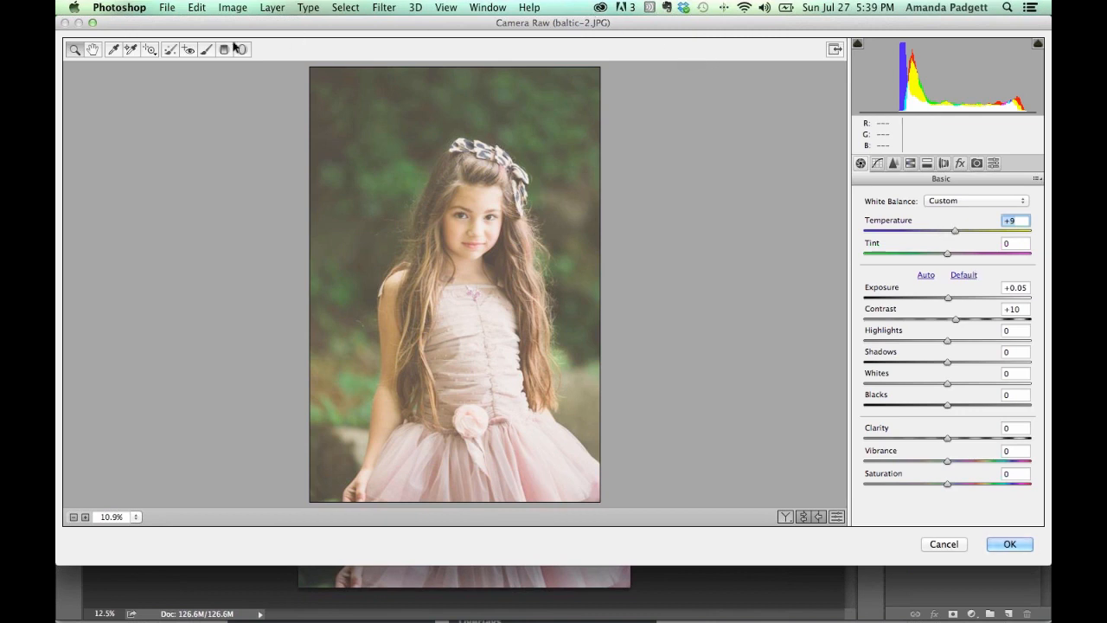
Configure a new Graduated Filter with contrast -4, highlights -1, shadows 0, clarity +4 and noise reduction +4.
{"action": "left_click", "coordinate": [206, 49]}
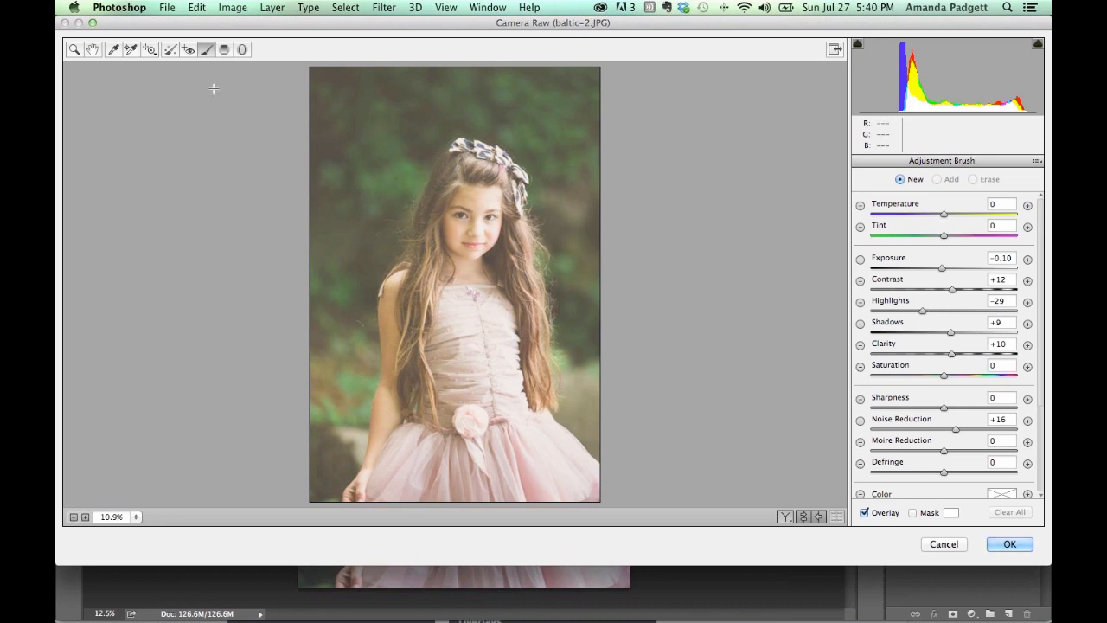
{"action": "left_click", "coordinate": [225, 50]}
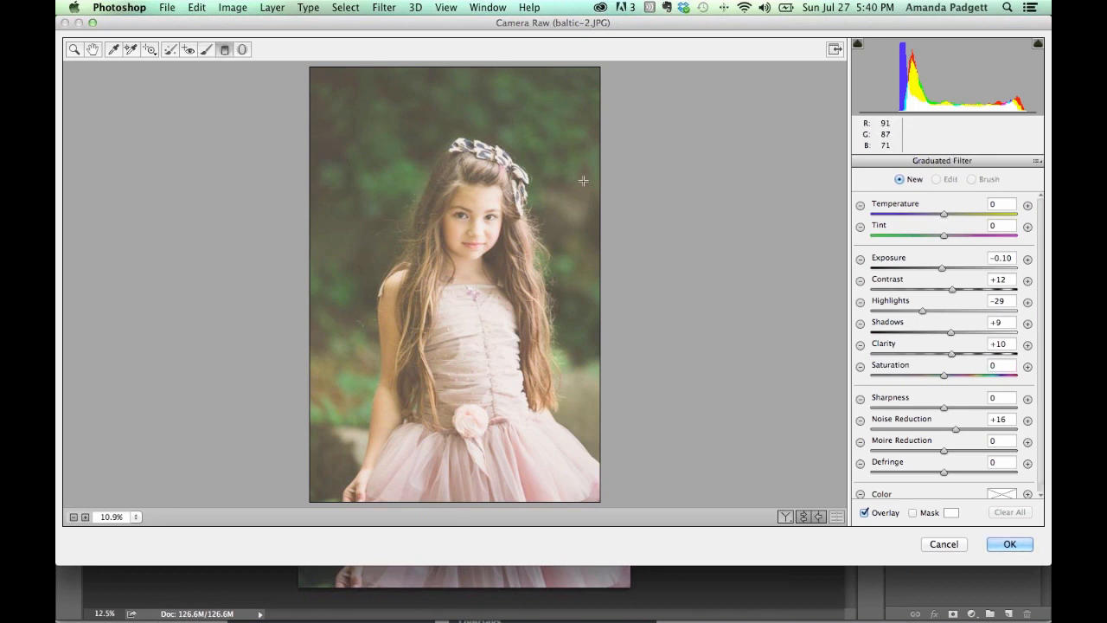
{"action": "left_click", "coordinate": [896, 259]}
{"action": "left_click", "coordinate": [891, 302]}
{"action": "left_click", "coordinate": [883, 283]}
{"action": "mouse_move", "coordinate": [952, 294]}
{"action": "left_mouse_down"}
{"action": "mouse_move", "coordinate": [928, 311]}
{"action": "mouse_move", "coordinate": [942, 311]}
{"action": "left_mouse_up"}
{"action": "double_click", "coordinate": [951, 333]}
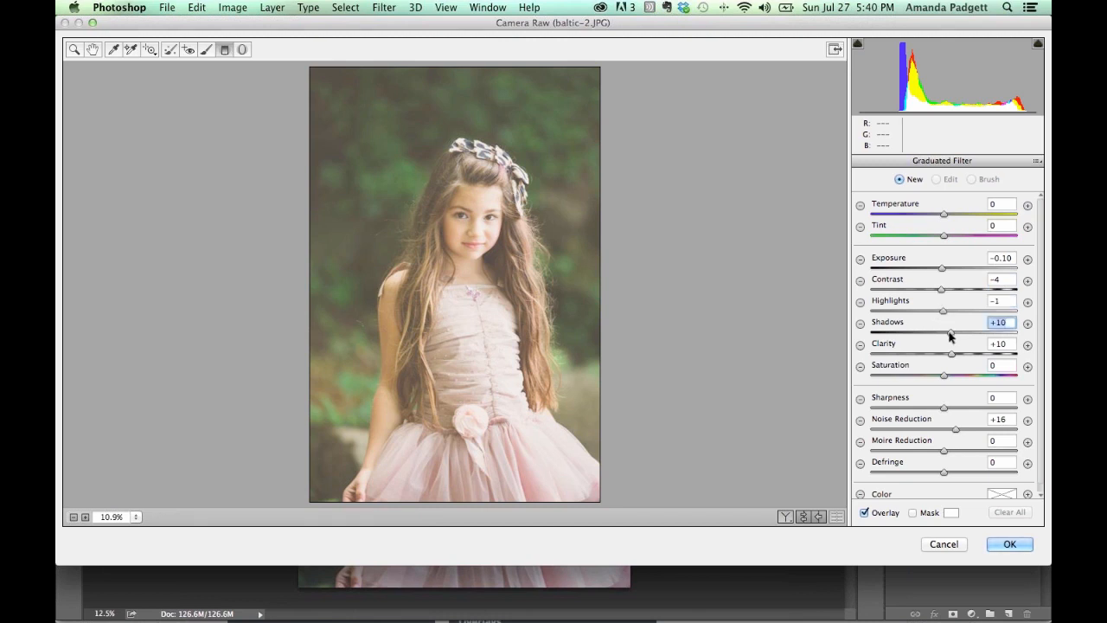
{"action": "left_click_drag", "start_coordinate": [953, 355], "coordinate": [946, 356]}
{"action": "left_click_drag", "start_coordinate": [956, 429], "coordinate": [947, 430]}
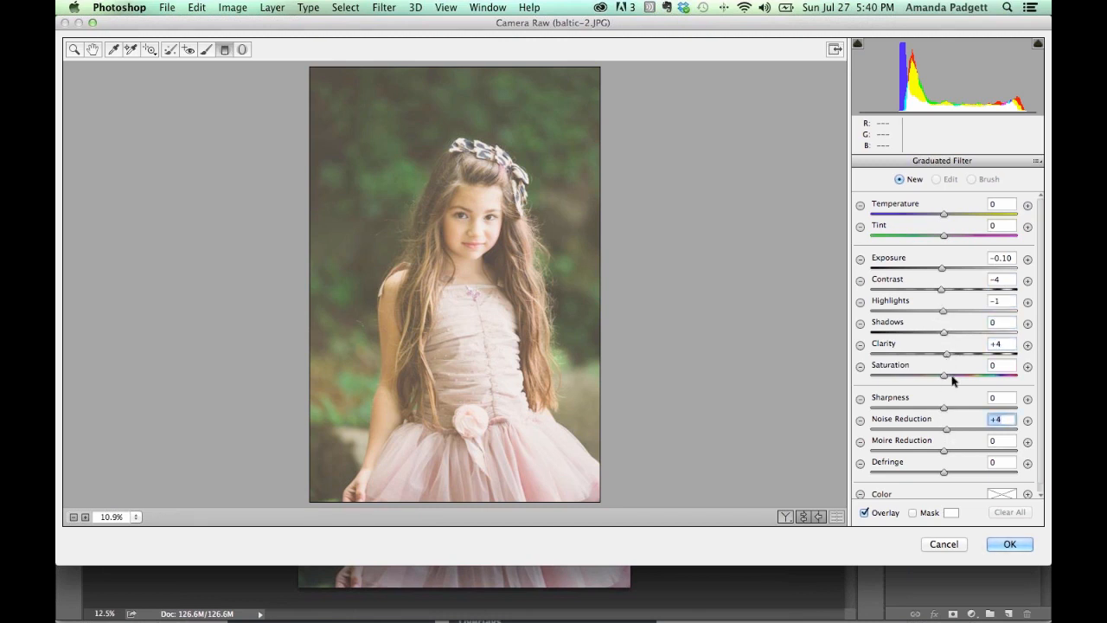
{"action": "scroll", "coordinate": [962, 344], "scroll_direction": "down", "scroll_amount": 1}
{"action": "scroll", "coordinate": [962, 344], "scroll_direction": "up", "scroll_amount": 1}
Set the Graduated Filter to exposure +0.30 and contrast +3, draw it diagonally from the photo's left edge to the girl's shoulder, and apply.
{"action": "left_click_drag", "start_coordinate": [942, 269], "coordinate": [947, 291]}
{"action": "left_click", "coordinate": [942, 289]}
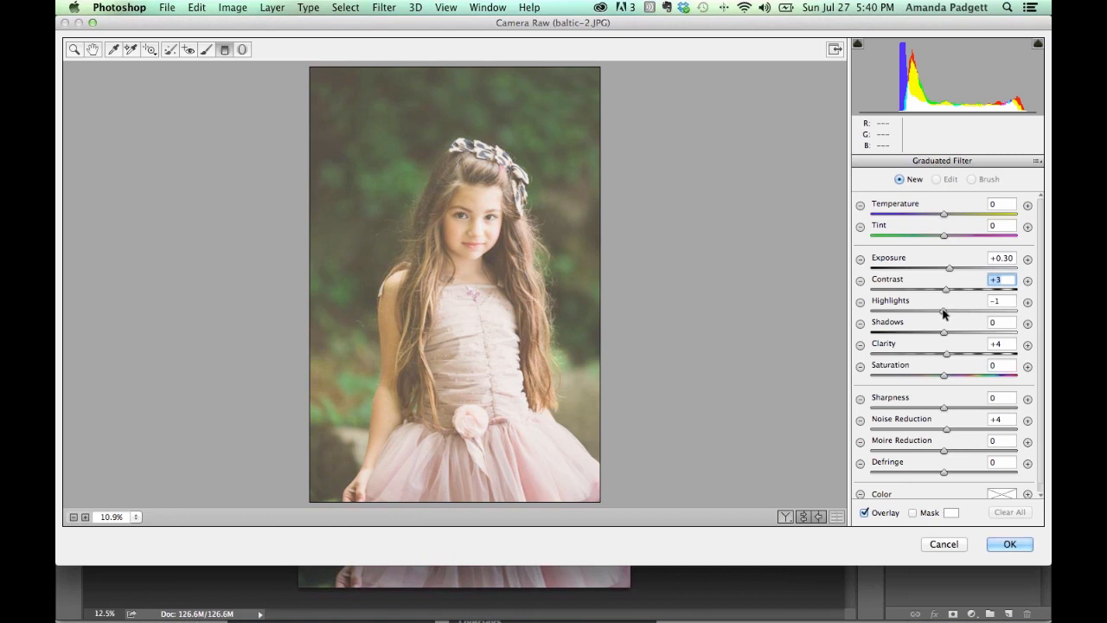
{"action": "left_click", "coordinate": [946, 354]}
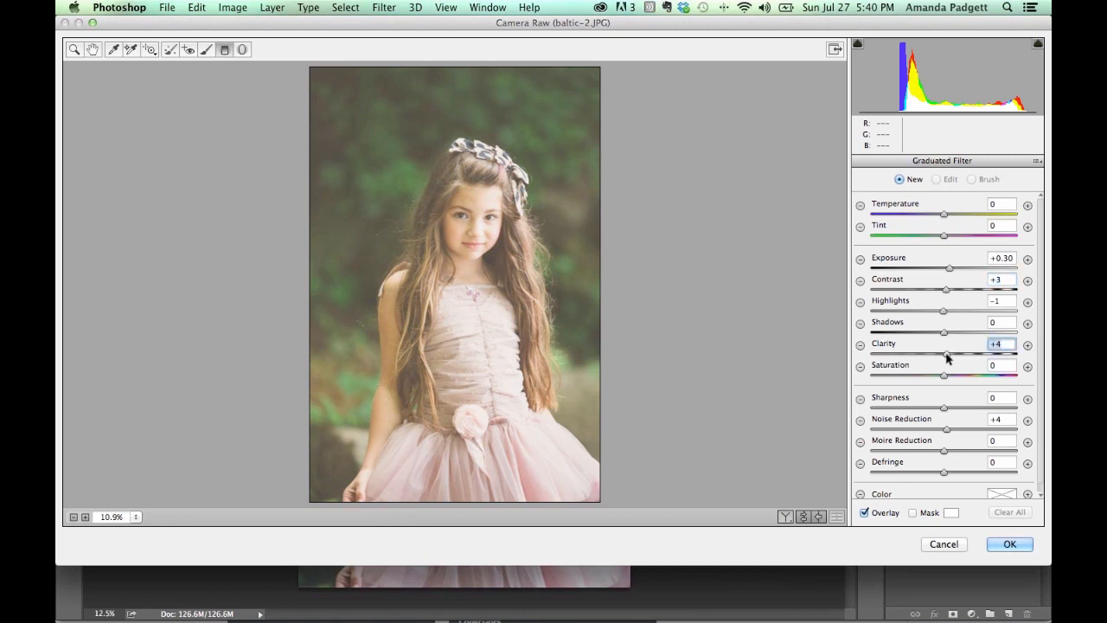
{"action": "left_click_drag", "start_coordinate": [302, 187], "coordinate": [512, 282]}
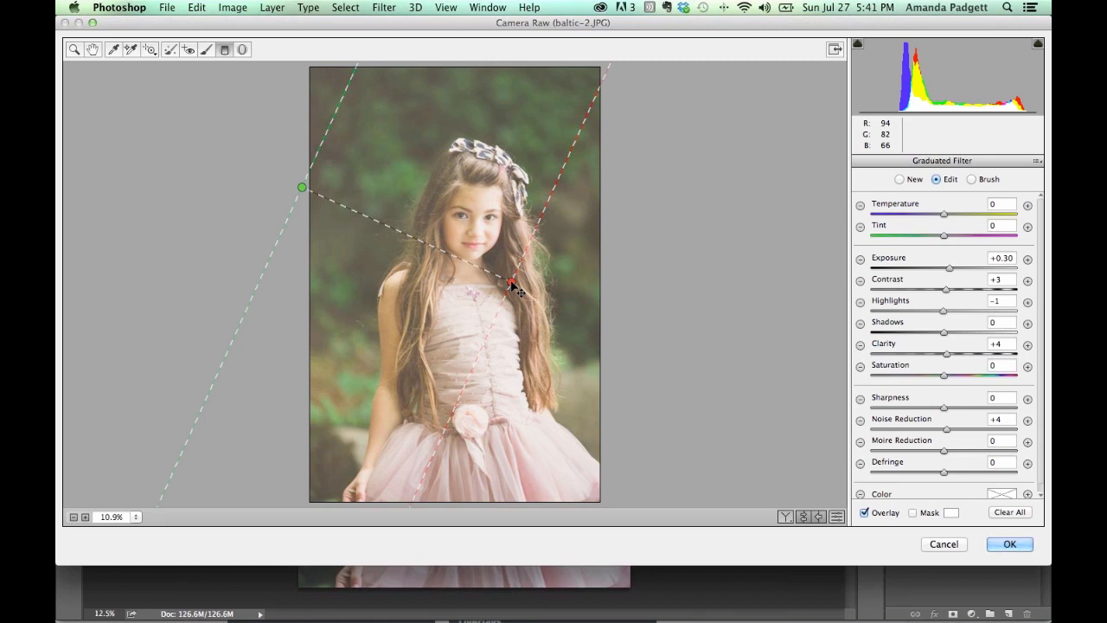
{"action": "left_click", "coordinate": [1007, 544]}
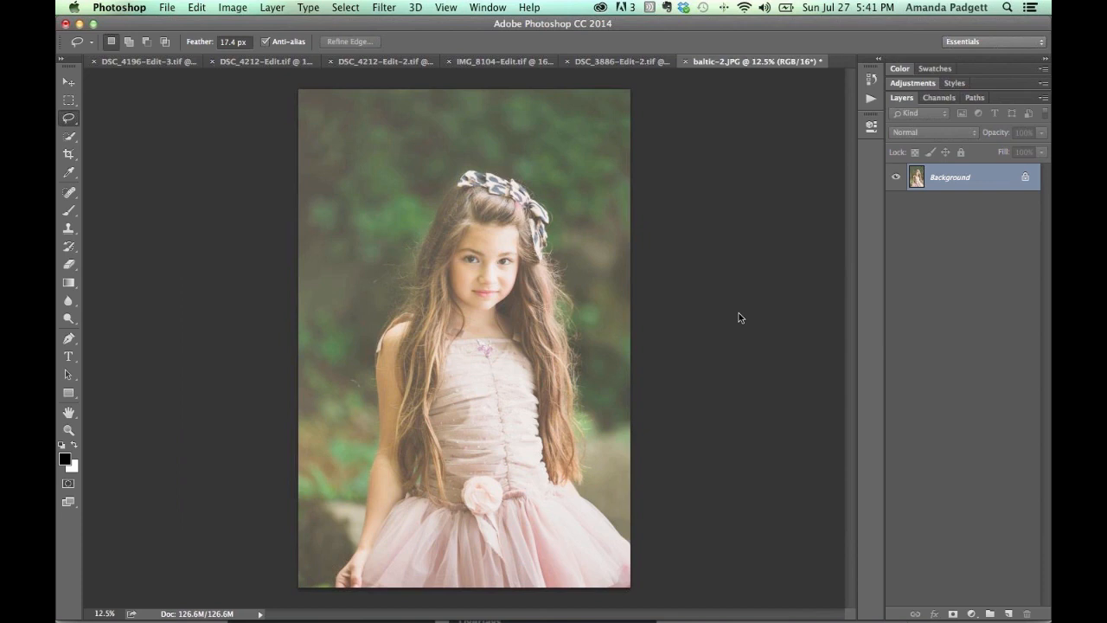
Switch to Lightroom and open the IMG_8104.cr2 portrait of the long-haired girl in the scarf as a Smart Object in Photoshop.
{"action": "mouse_move", "coordinate": [571, 620]}
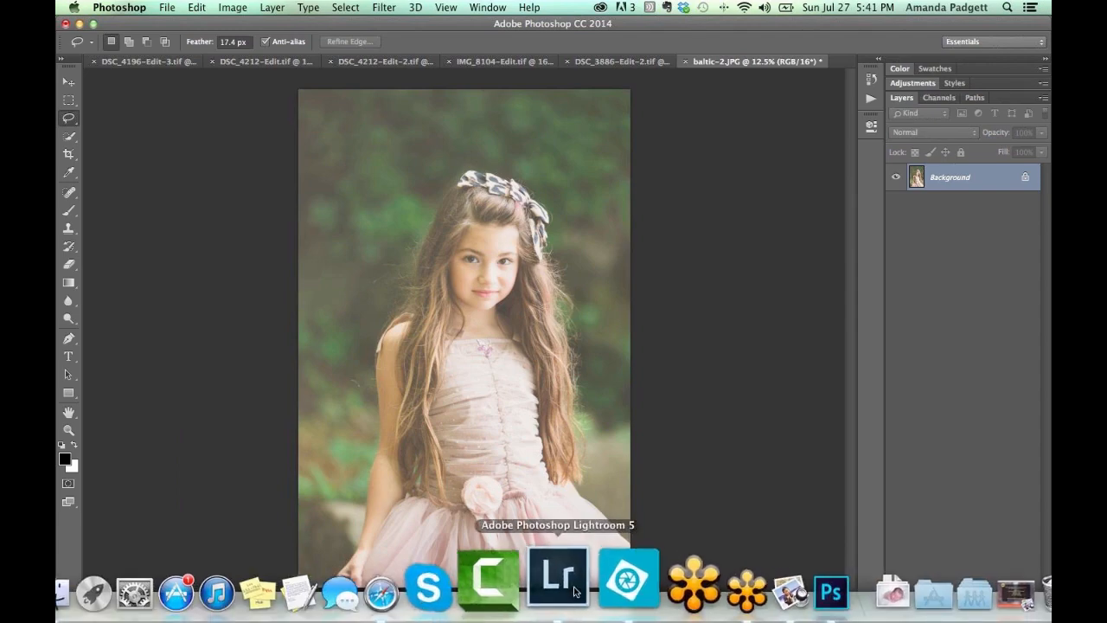
{"action": "left_click", "coordinate": [574, 591]}
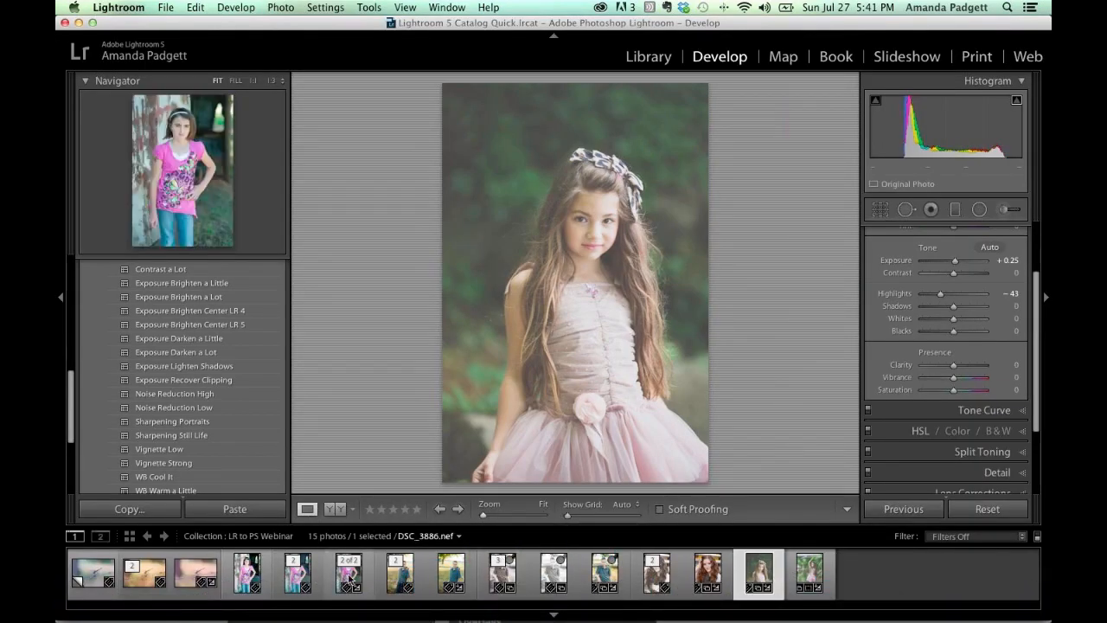
{"action": "left_click", "coordinate": [349, 578]}
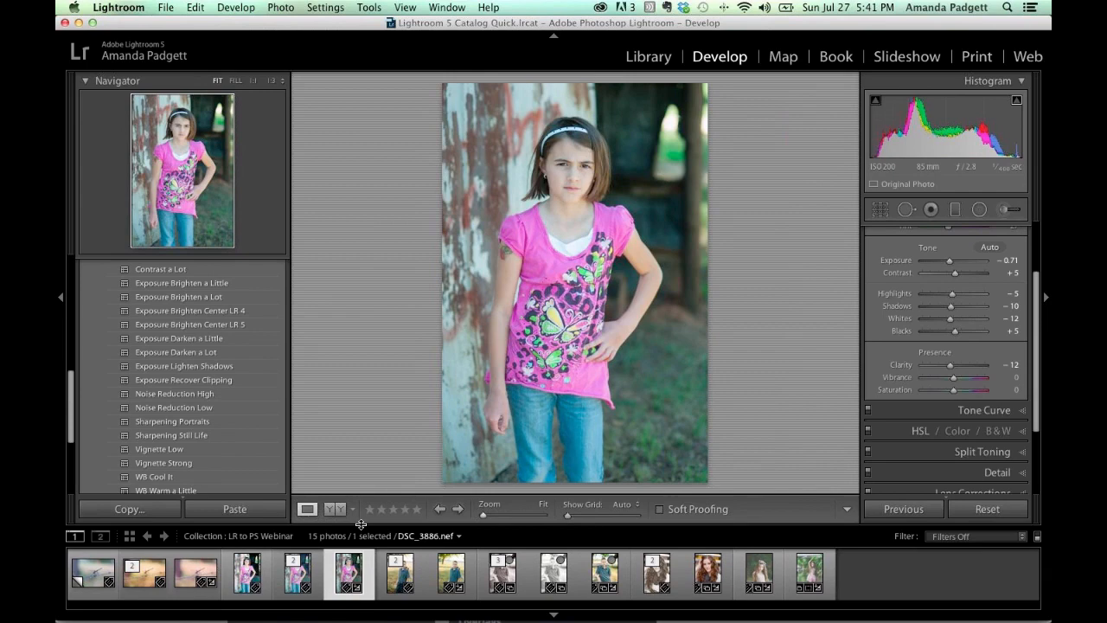
{"action": "left_click", "coordinate": [705, 575]}
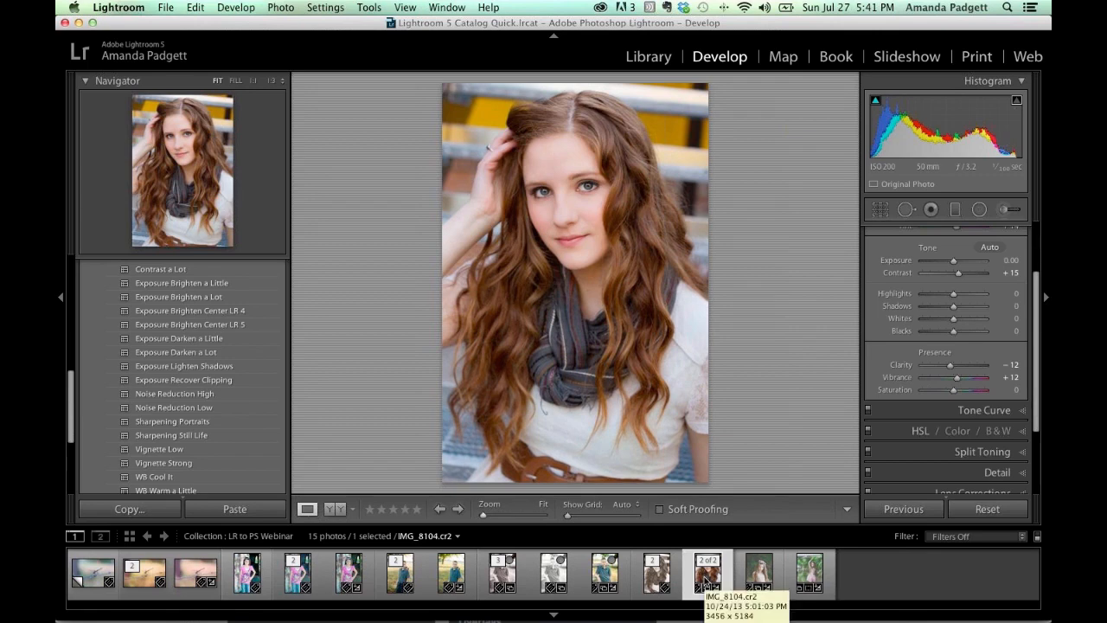
{"action": "right_click", "coordinate": [706, 581]}
{"action": "mouse_move", "coordinate": [714, 463]}
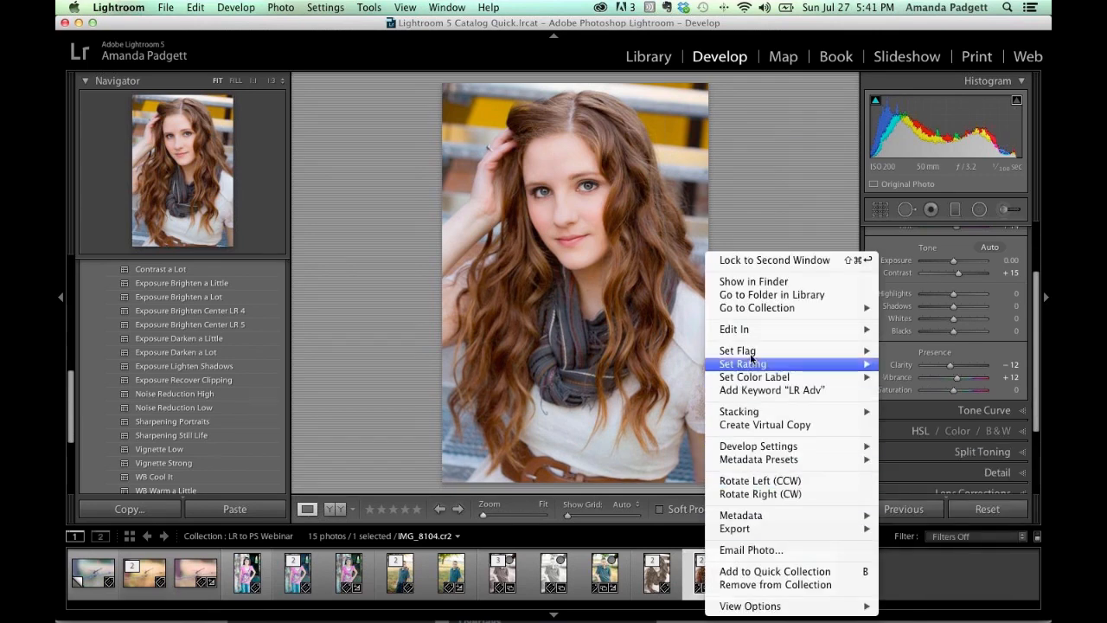
{"action": "mouse_move", "coordinate": [753, 330]}
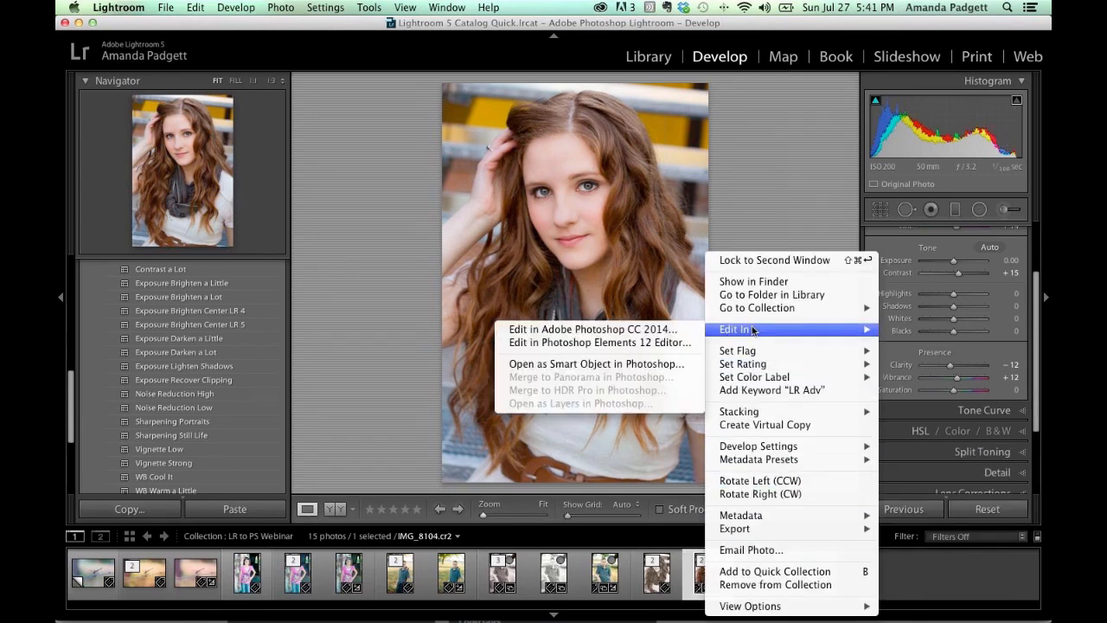
{"action": "left_click", "coordinate": [648, 365]}
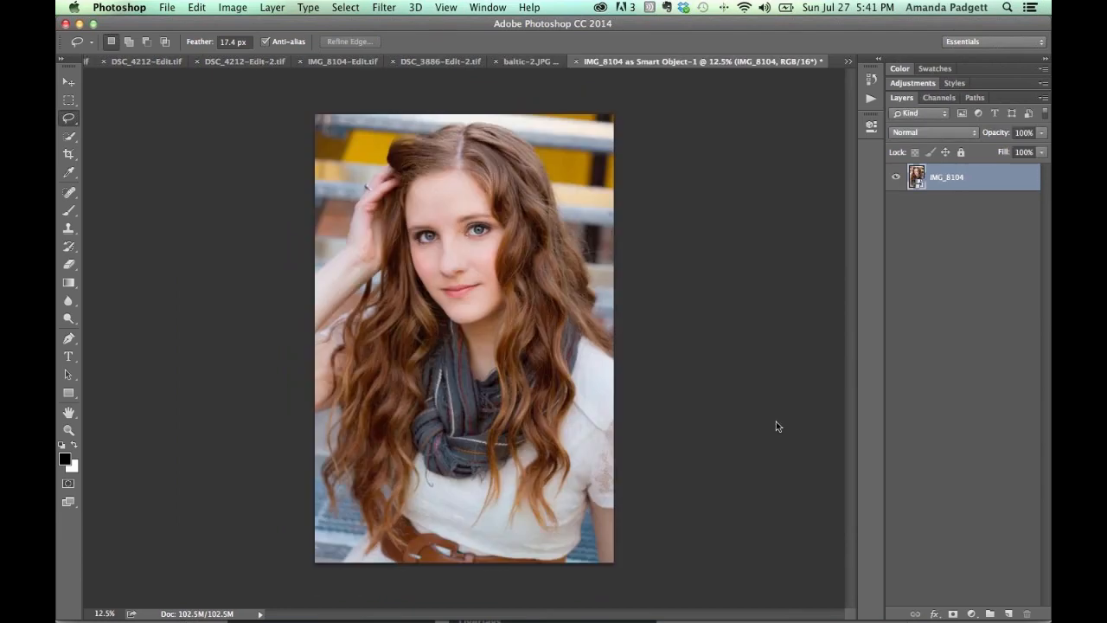
Inspect the Smart Object's Adjustment Brush edits in Camera Raw, cancel, and close the document without saving.
{"action": "double_click", "coordinate": [916, 180]}
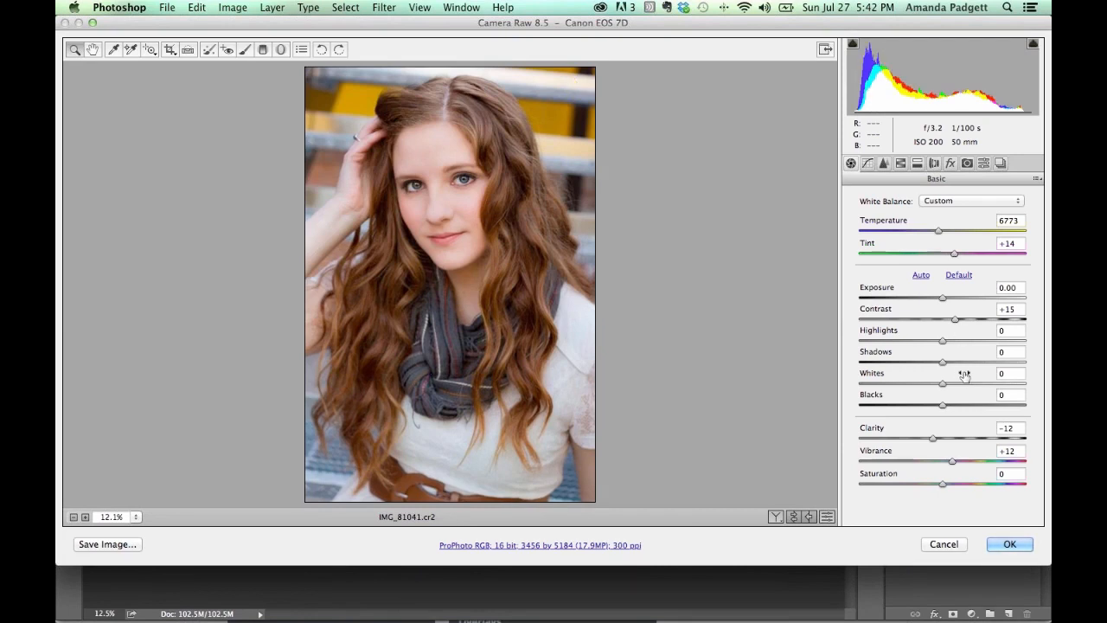
{"action": "left_click", "coordinate": [246, 49]}
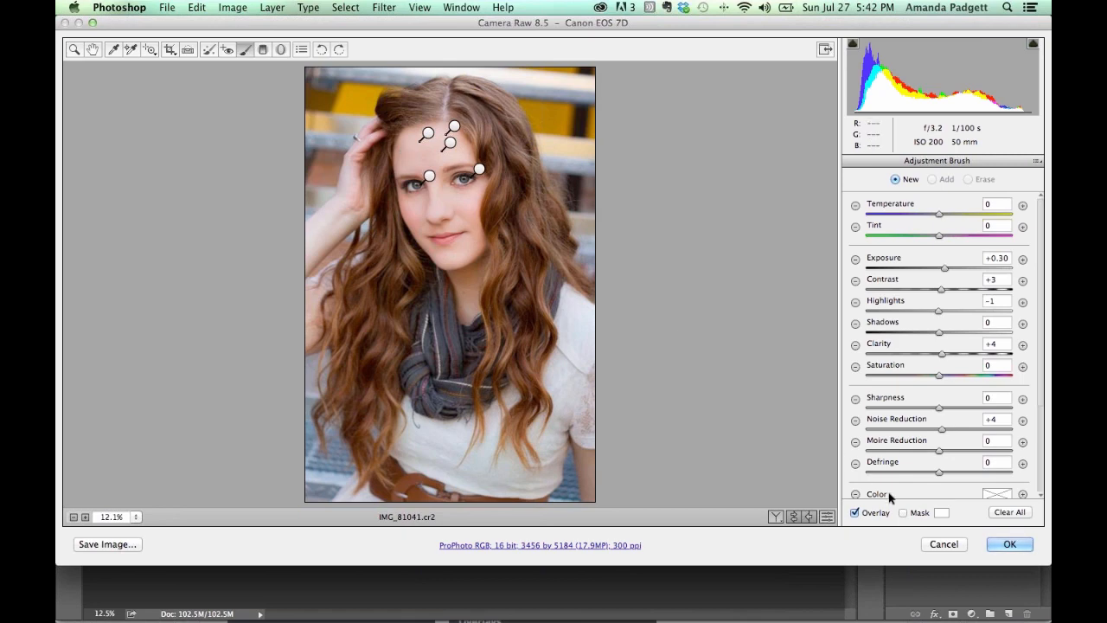
{"action": "left_click", "coordinate": [955, 545]}
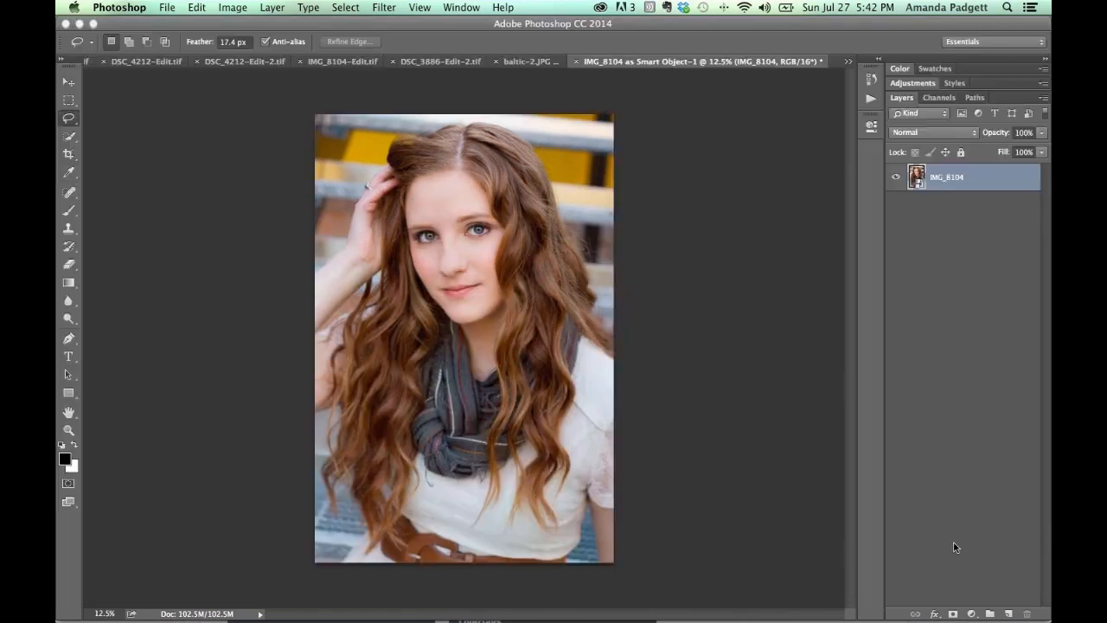
{"action": "left_click", "coordinate": [577, 62]}
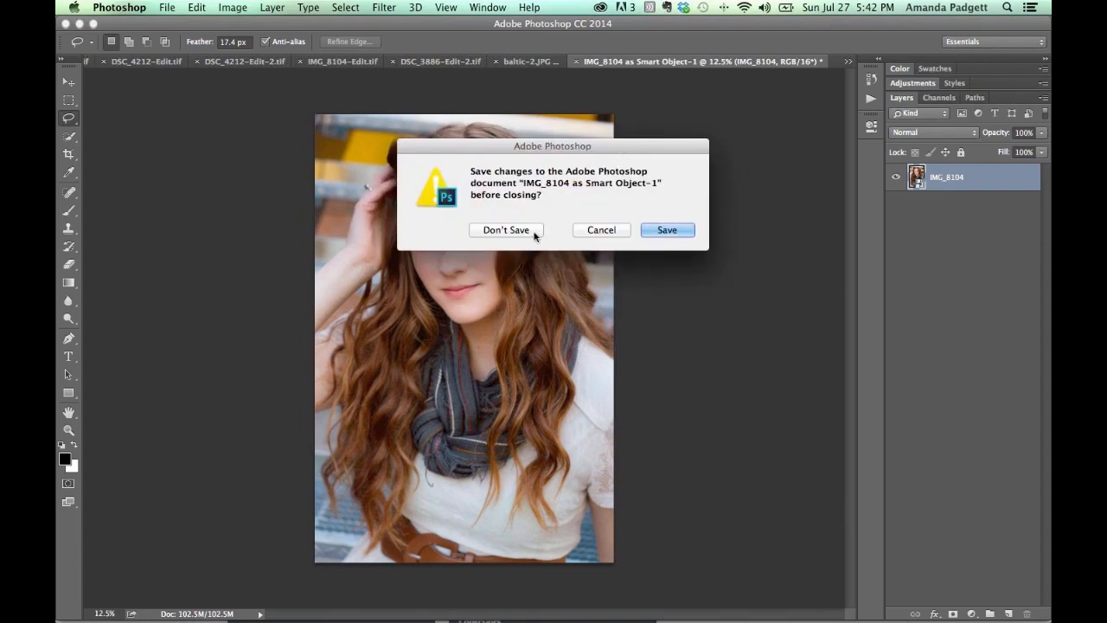
{"action": "left_click", "coordinate": [535, 236]}
Return to Lightroom and open IMG_8104.cr2 in Photoshop for regular editing instead of as a Smart Object.
{"action": "mouse_move", "coordinate": [636, 610]}
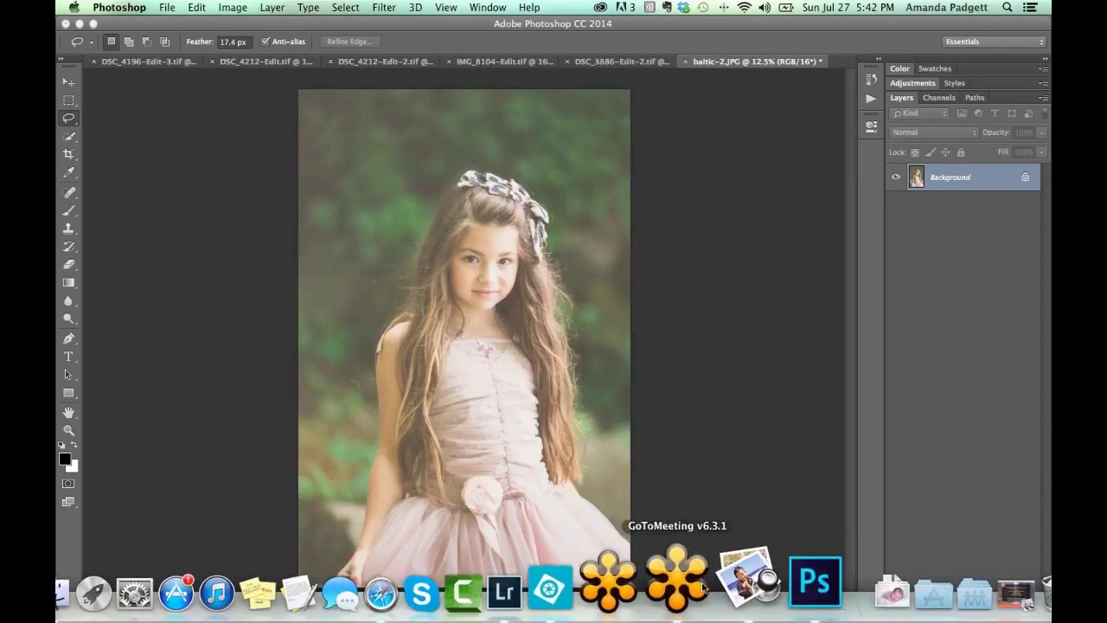
{"action": "left_click", "coordinate": [569, 595]}
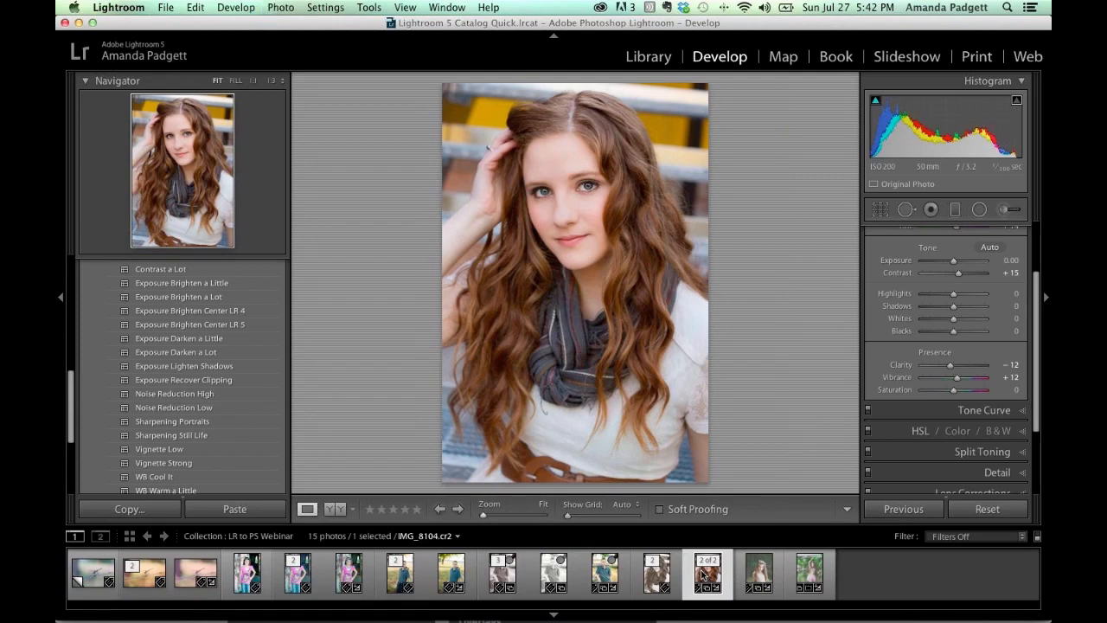
{"action": "key", "text": "super+e"}
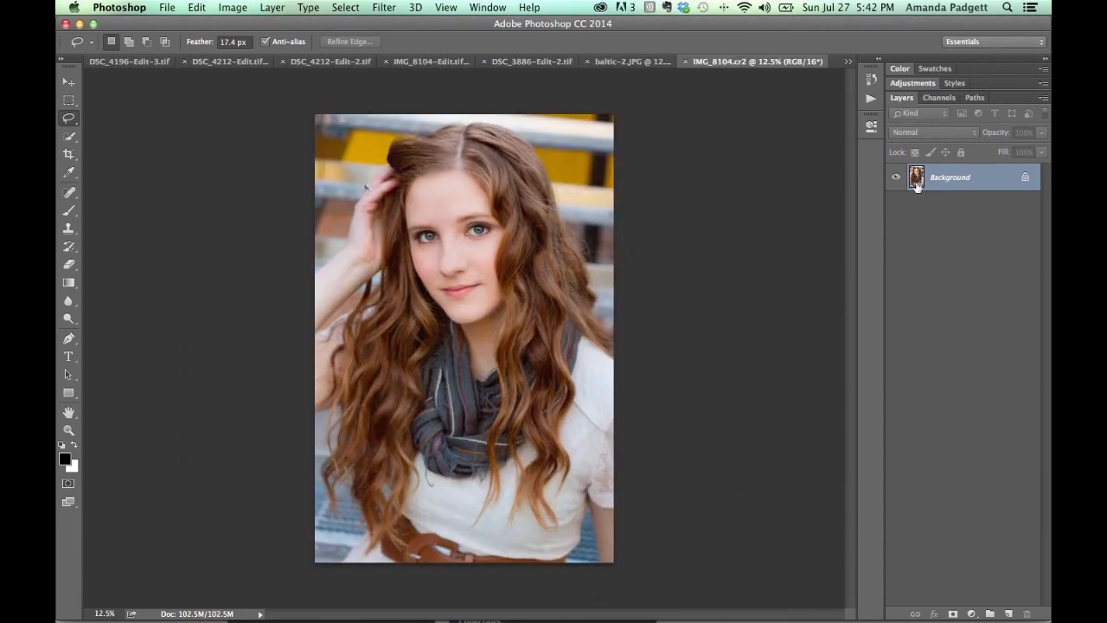
Check the Adjustment Brush in the Camera Raw Filter for existing edits on IMG_8104.cr2, and cancel the filter.
{"action": "left_click", "coordinate": [385, 8]}
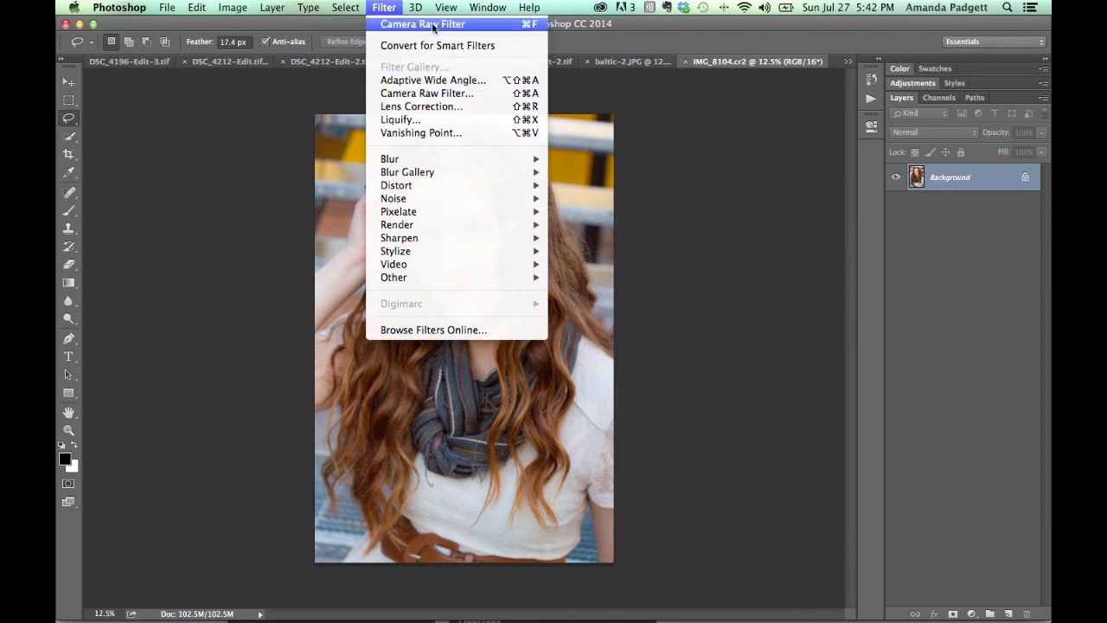
{"action": "left_click", "coordinate": [413, 94]}
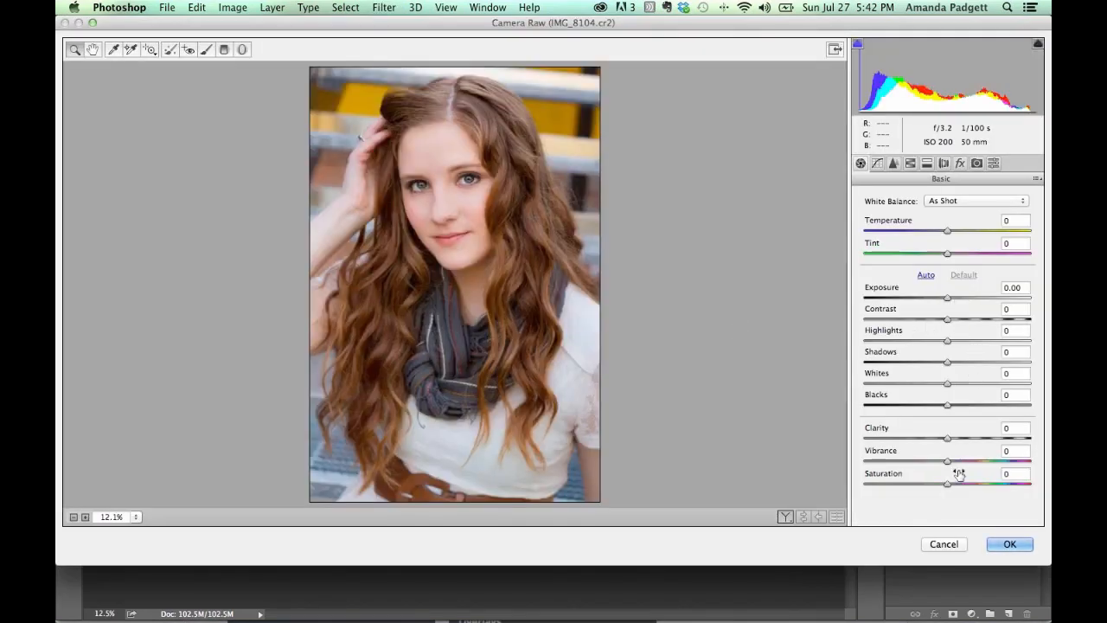
{"action": "left_click", "coordinate": [206, 50]}
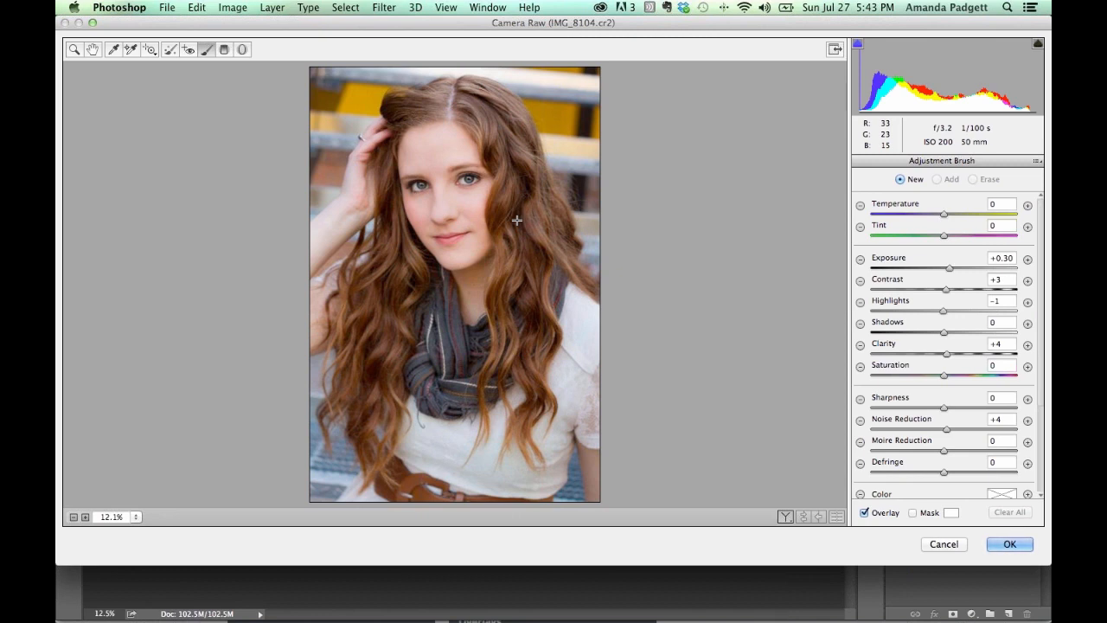
{"action": "left_click", "coordinate": [945, 545]}
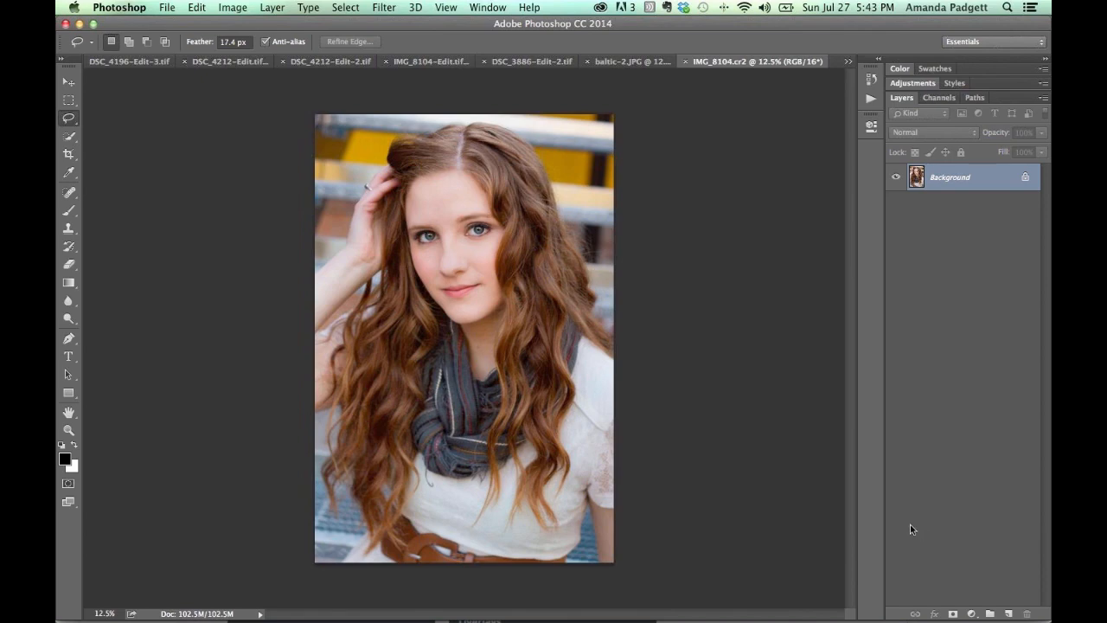
In Lightroom, reset the develop settings of baltic-2.JPG and open it in Photoshop as a copy with Lightroom adjustments.
{"action": "mouse_move", "coordinate": [666, 606]}
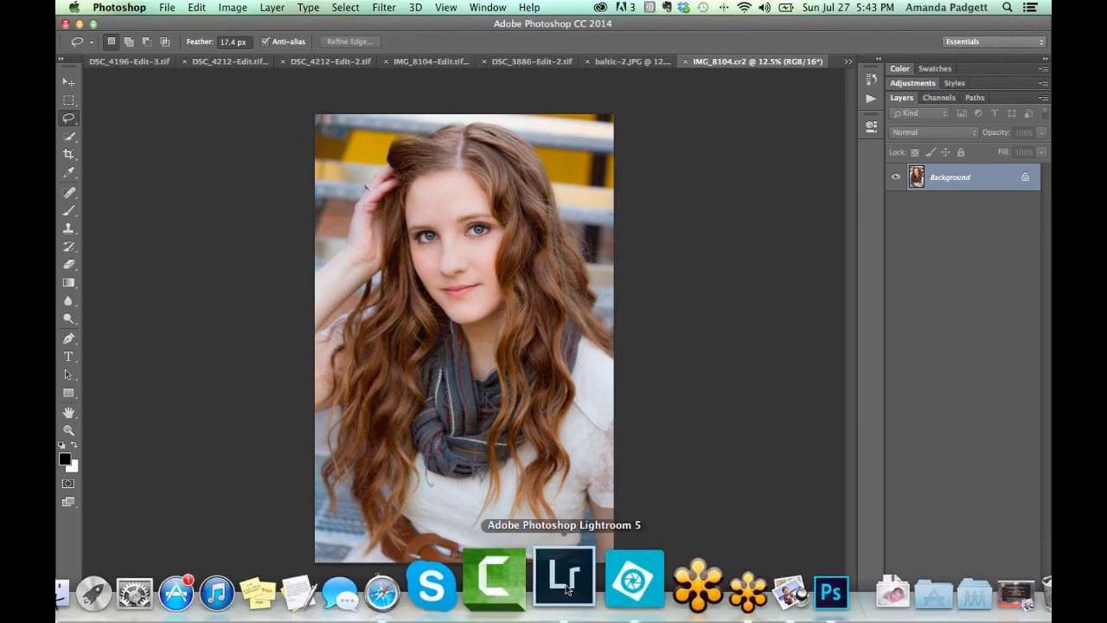
{"action": "left_click", "coordinate": [568, 590]}
{"action": "left_click", "coordinate": [756, 573]}
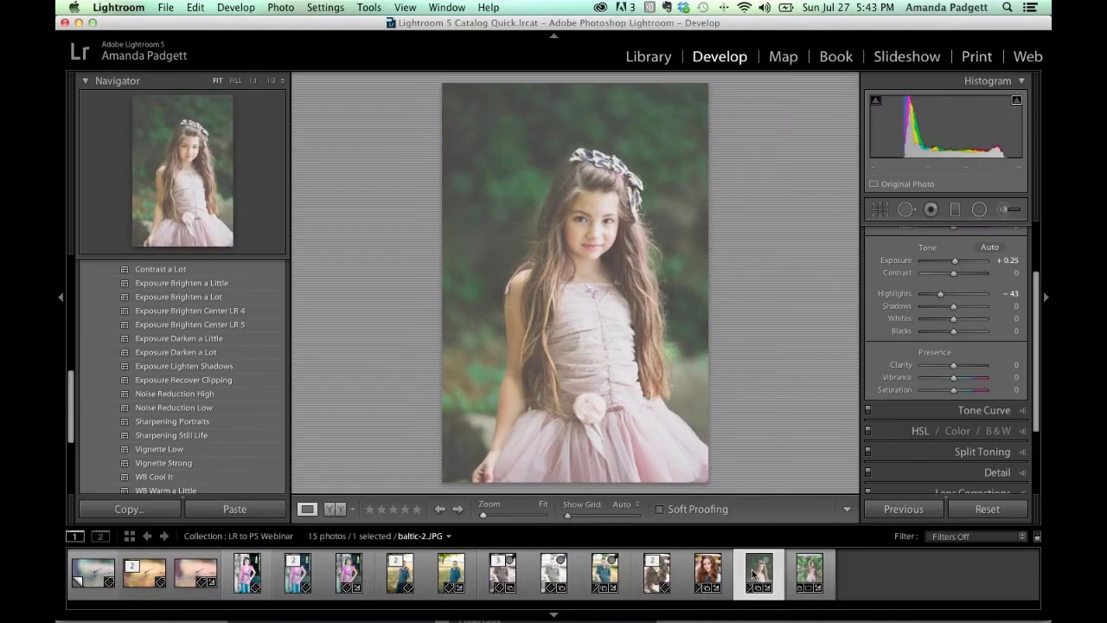
{"action": "left_click", "coordinate": [986, 513]}
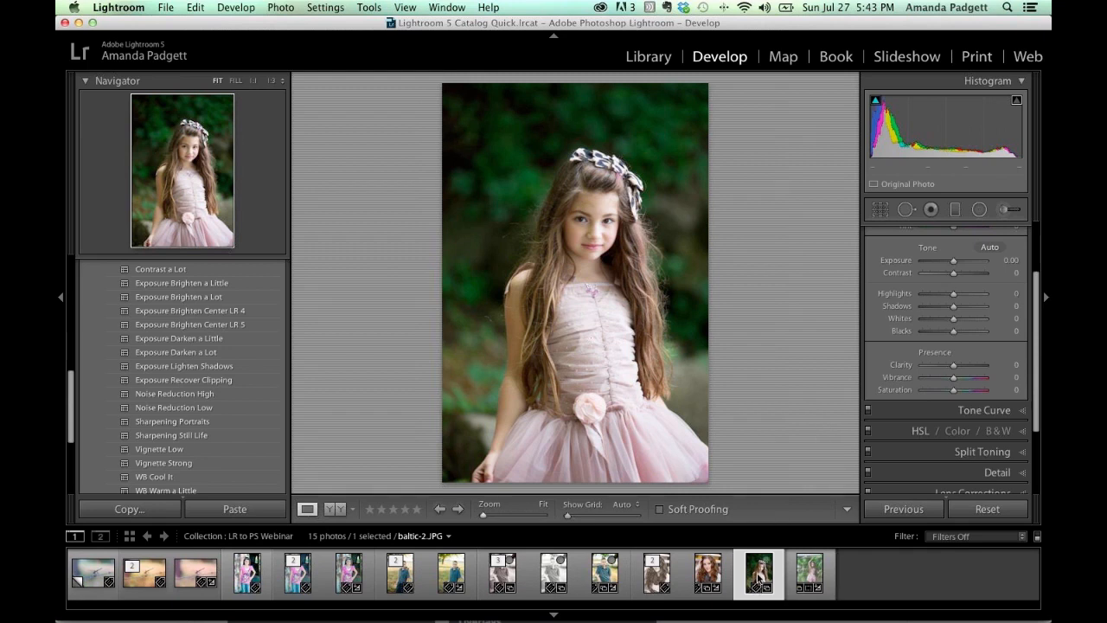
{"action": "key", "text": "super+e"}
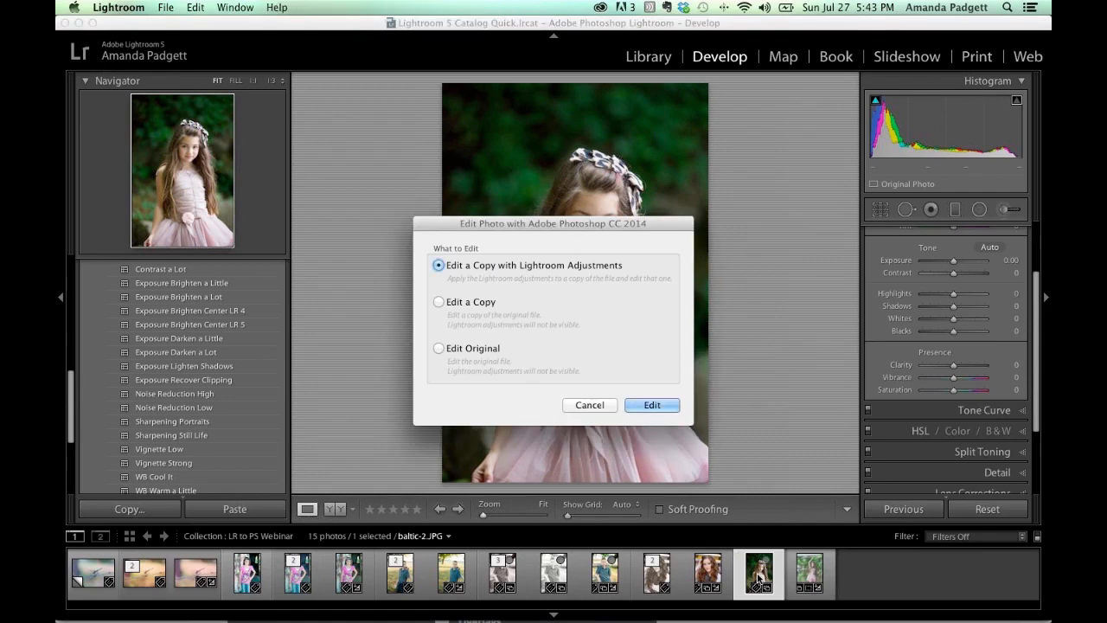
{"action": "left_click", "coordinate": [645, 403]}
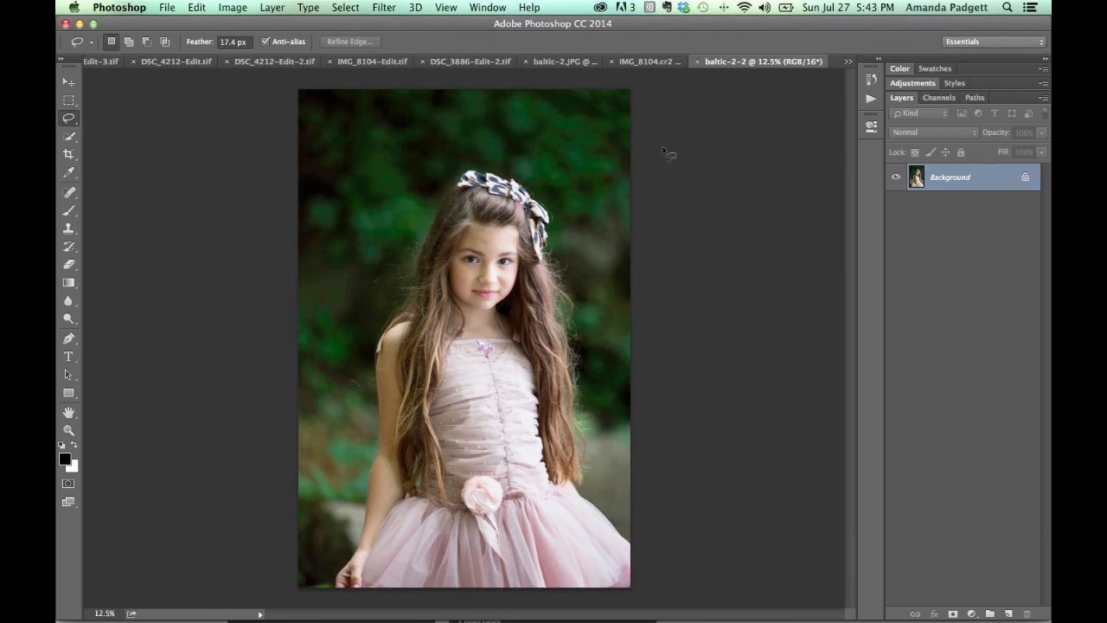
Adjust the newly opened baltic-2-2 portrait with the Camera Raw Filter and apply the result.
{"action": "left_click", "coordinate": [381, 7]}
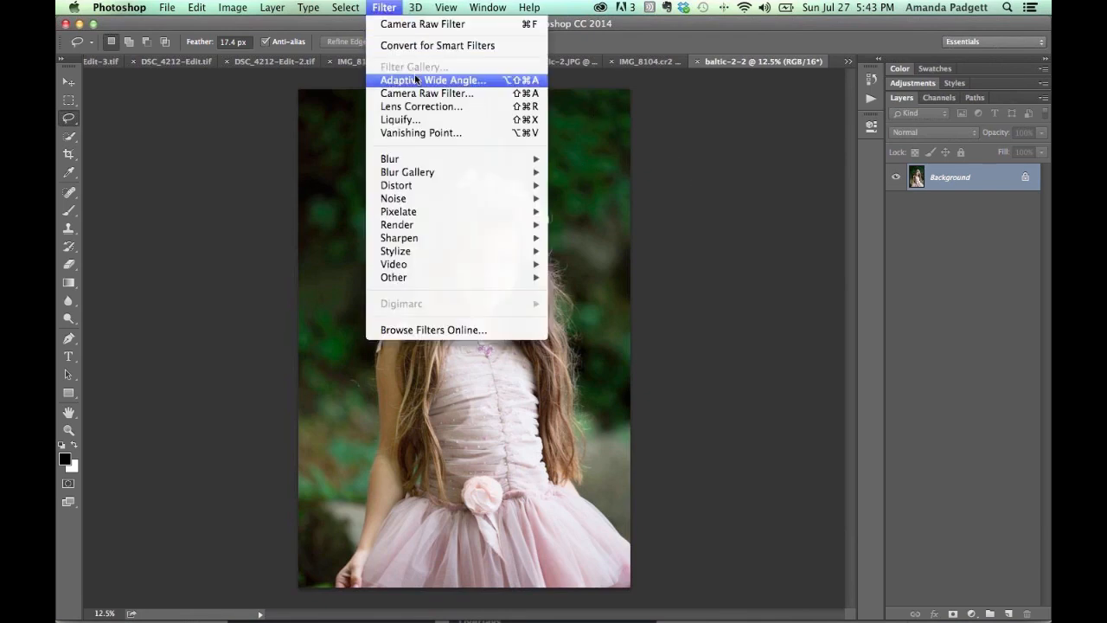
{"action": "left_click", "coordinate": [415, 91]}
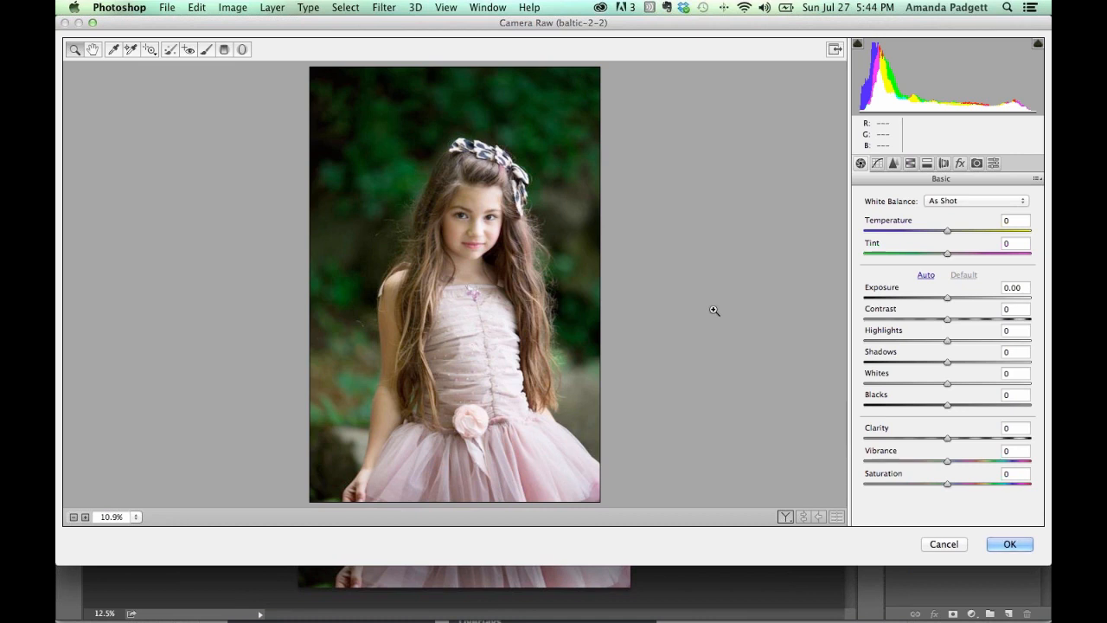
{"action": "left_click", "coordinate": [1010, 544]}
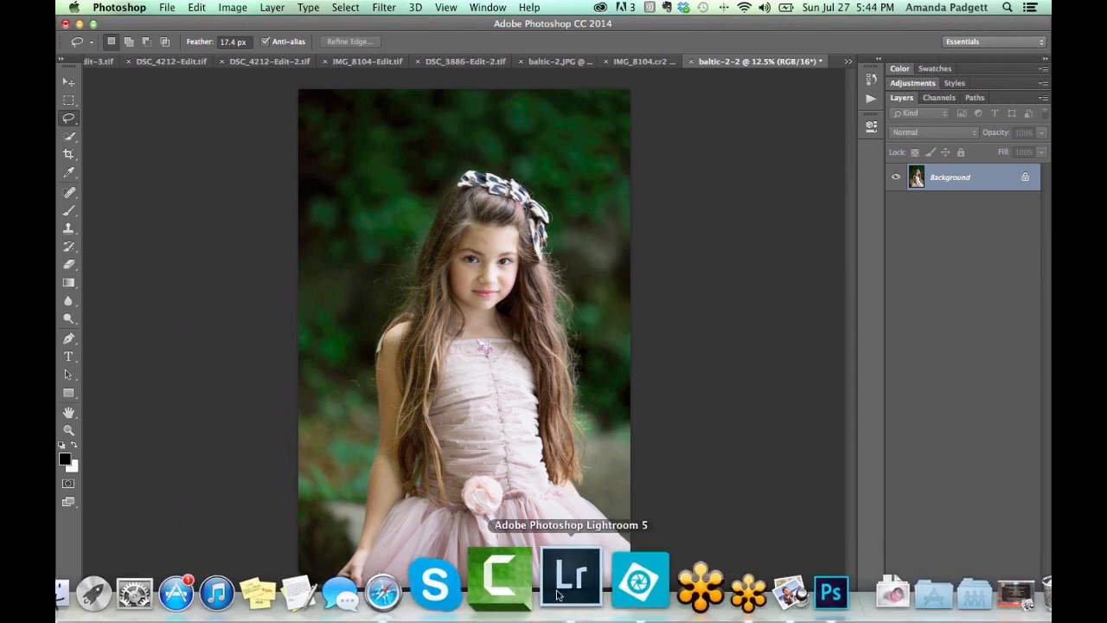
Switch to Lightroom and select the second, seventh to tenth and twelfth photos in the filmstrip together.
{"action": "left_click", "coordinate": [561, 578]}
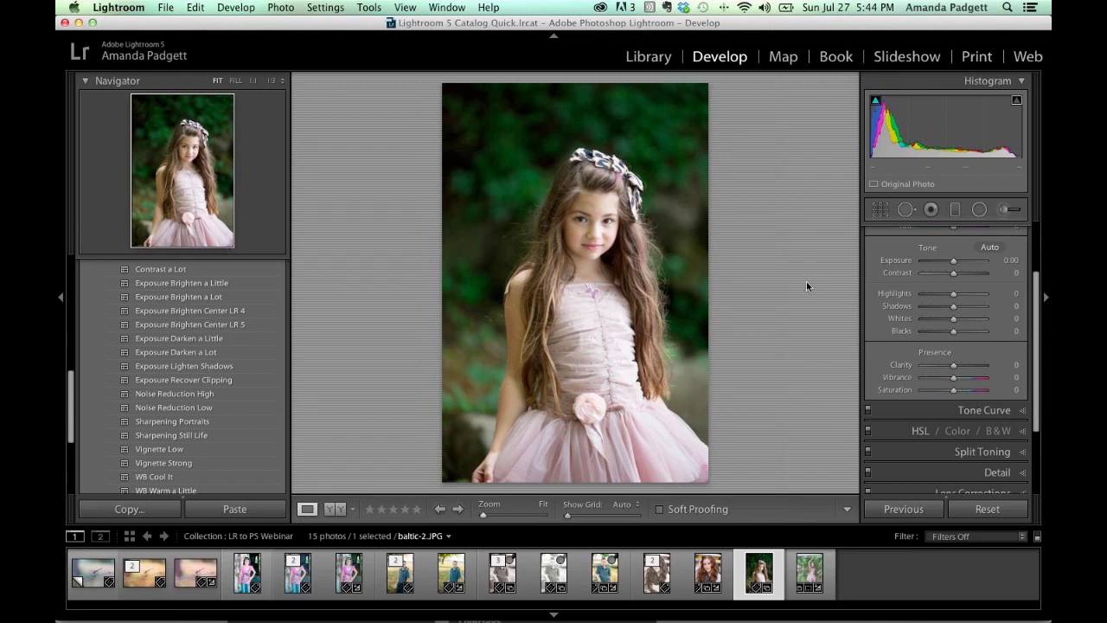
{"action": "left_click", "coordinate": [158, 579]}
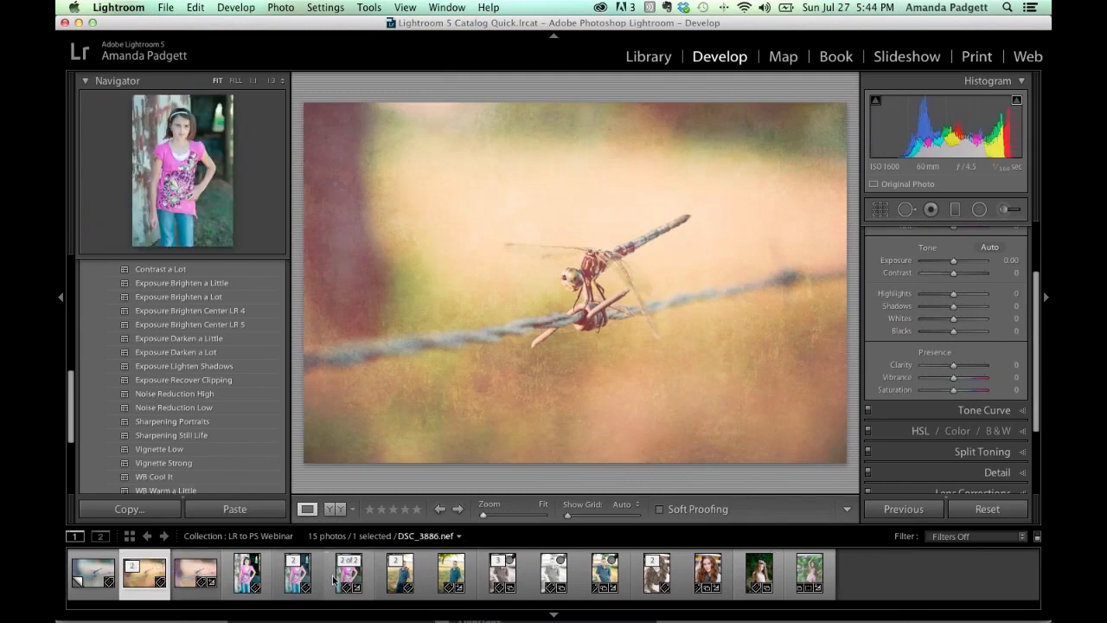
{"action": "left_click", "coordinate": [412, 585], "text": "super"}
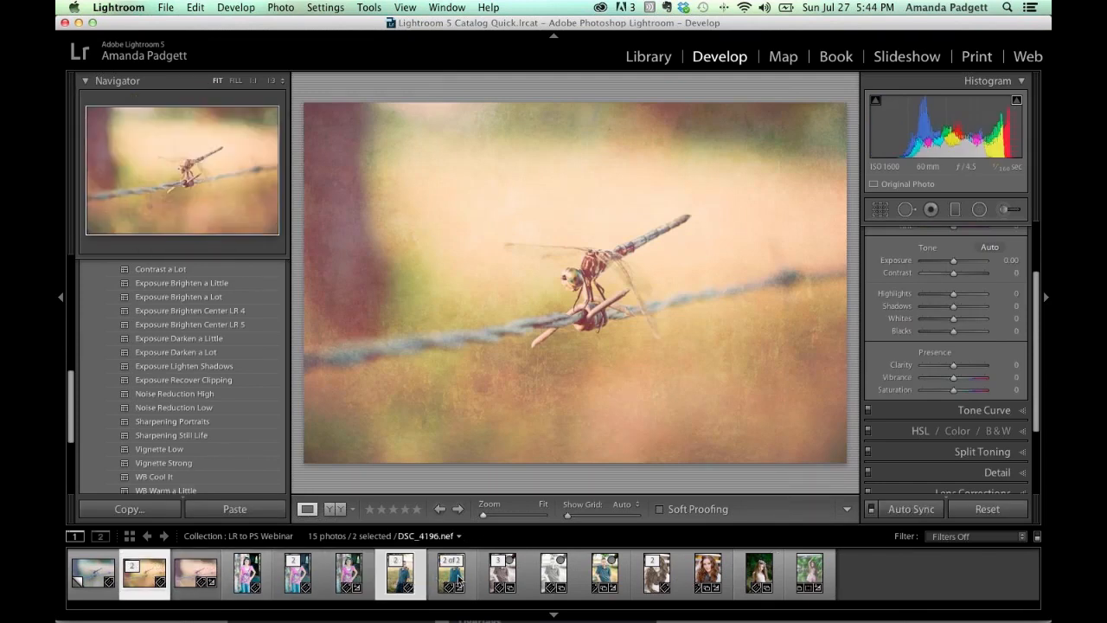
{"action": "left_click", "coordinate": [451, 580], "text": "super"}
{"action": "left_click", "coordinate": [503, 582], "text": "super"}
{"action": "left_click", "coordinate": [552, 578], "text": "super"}
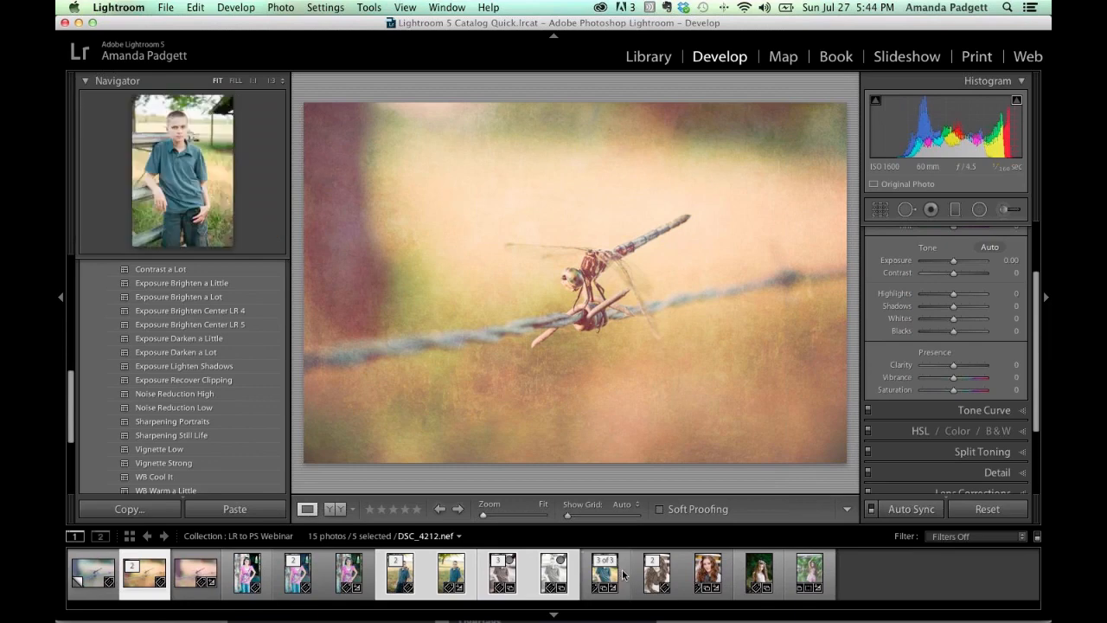
{"action": "left_click", "coordinate": [657, 577], "text": "super"}
Start exporting the selected photos, try the Print Export preset, and load Blog Export with its location set to Specific folder.
{"action": "left_click", "coordinate": [165, 7]}
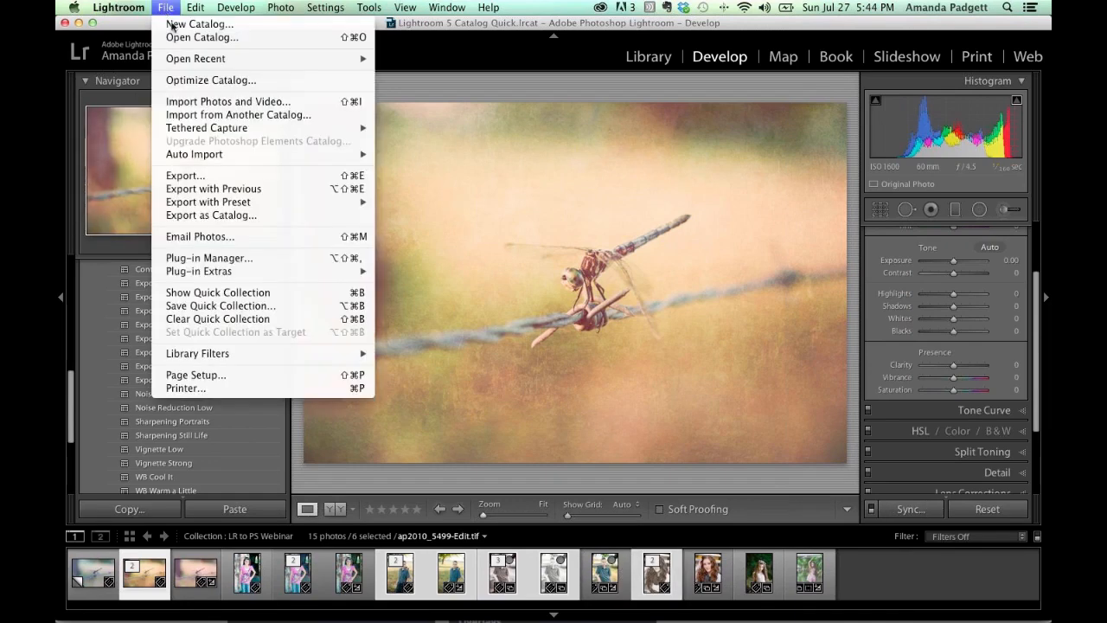
{"action": "left_click", "coordinate": [247, 175]}
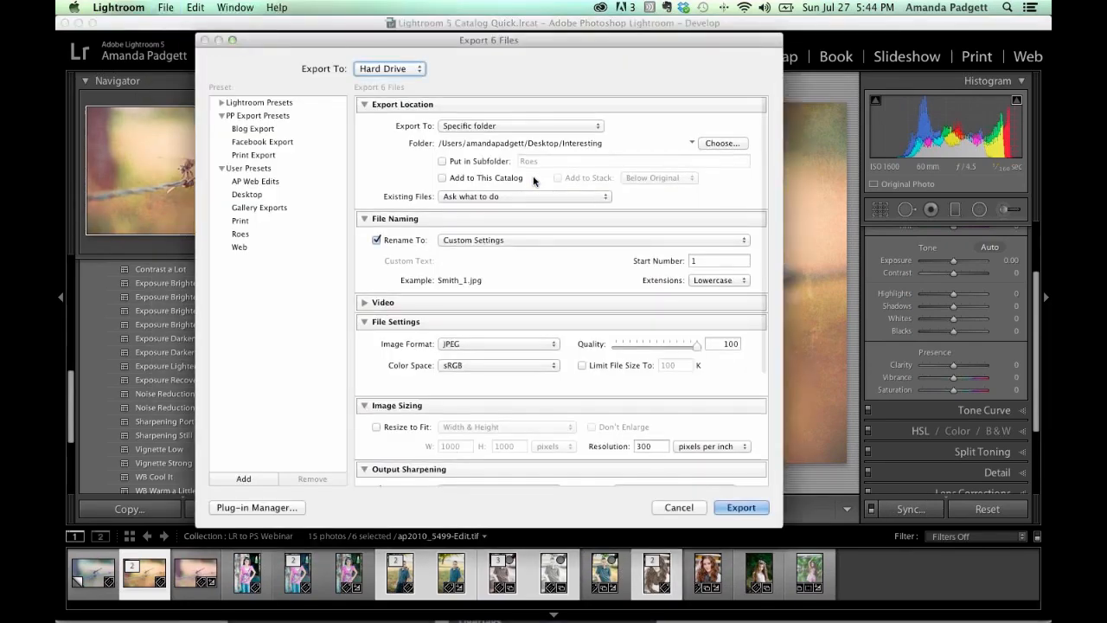
{"action": "left_click", "coordinate": [257, 155]}
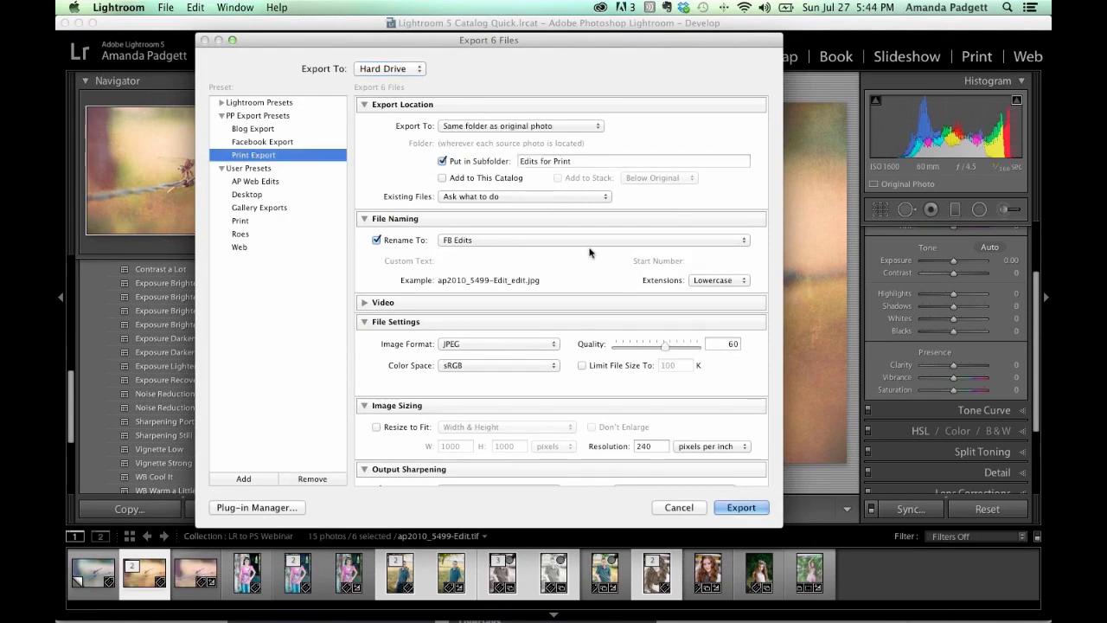
{"action": "left_click", "coordinate": [269, 131]}
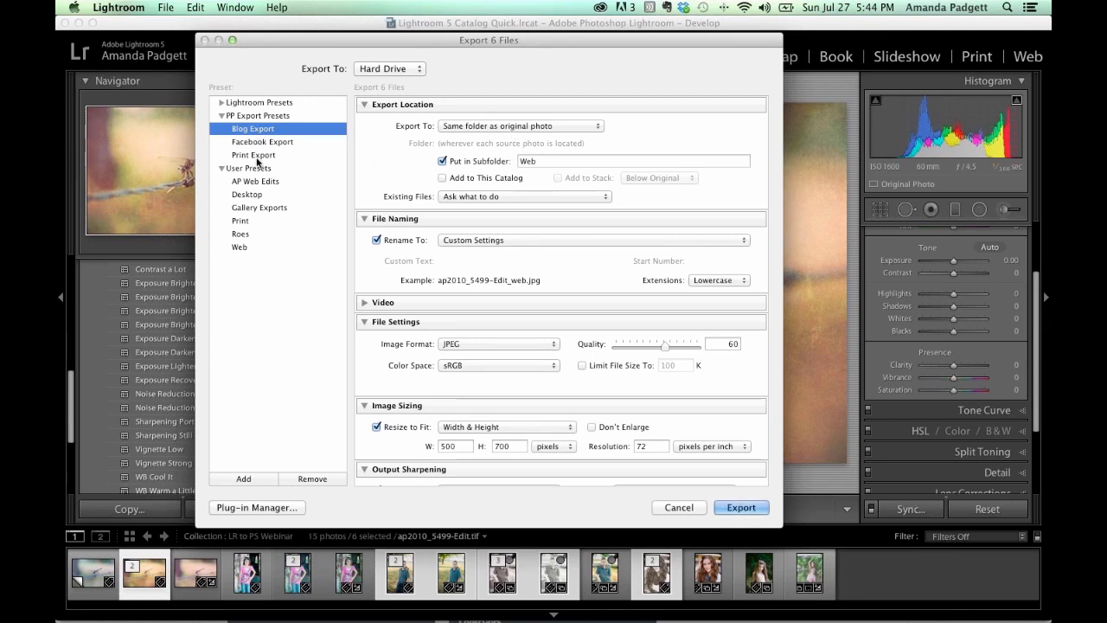
{"action": "left_click", "coordinate": [562, 126]}
{"action": "left_click", "coordinate": [554, 101]}
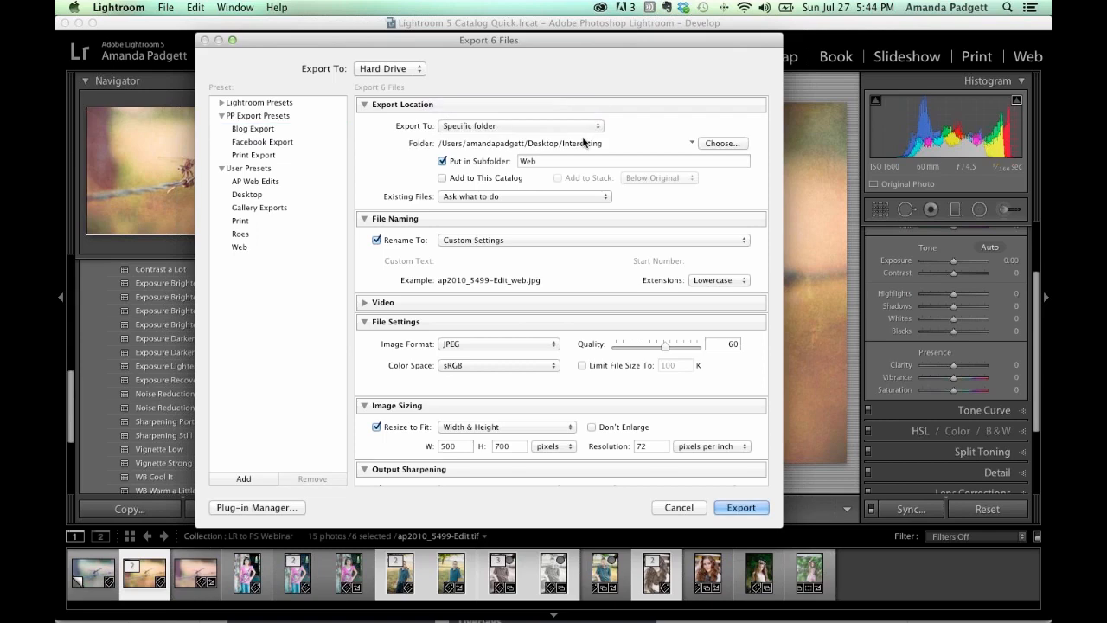
Check the export destination folder and review the naming, file, sizing, sharpening and metadata settings of the Blog Export preset.
{"action": "left_click", "coordinate": [716, 145]}
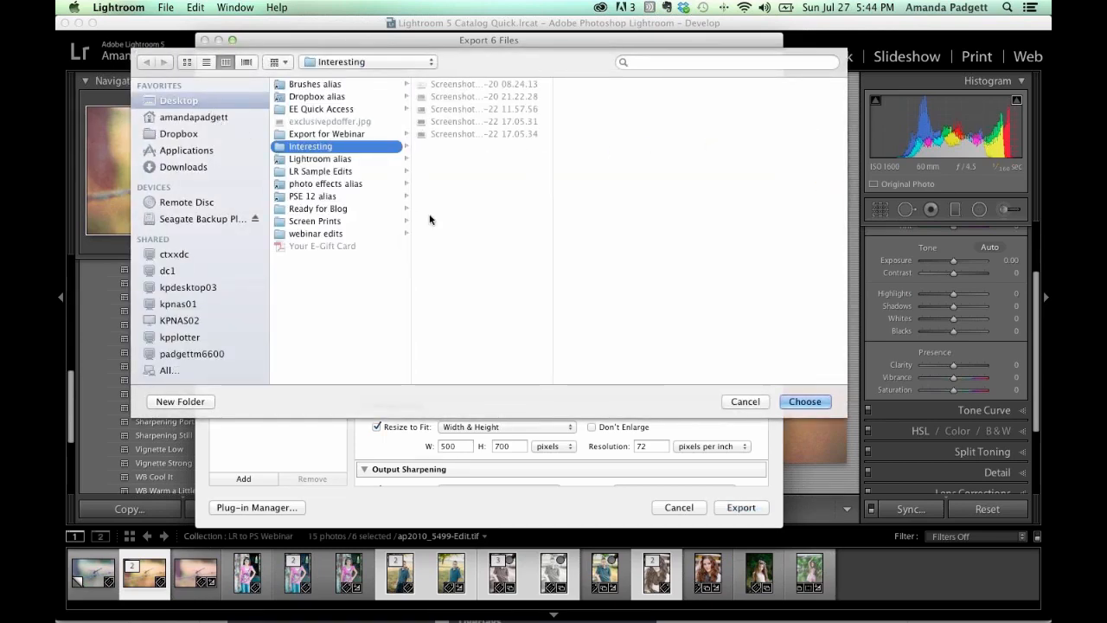
{"action": "left_click", "coordinate": [765, 405]}
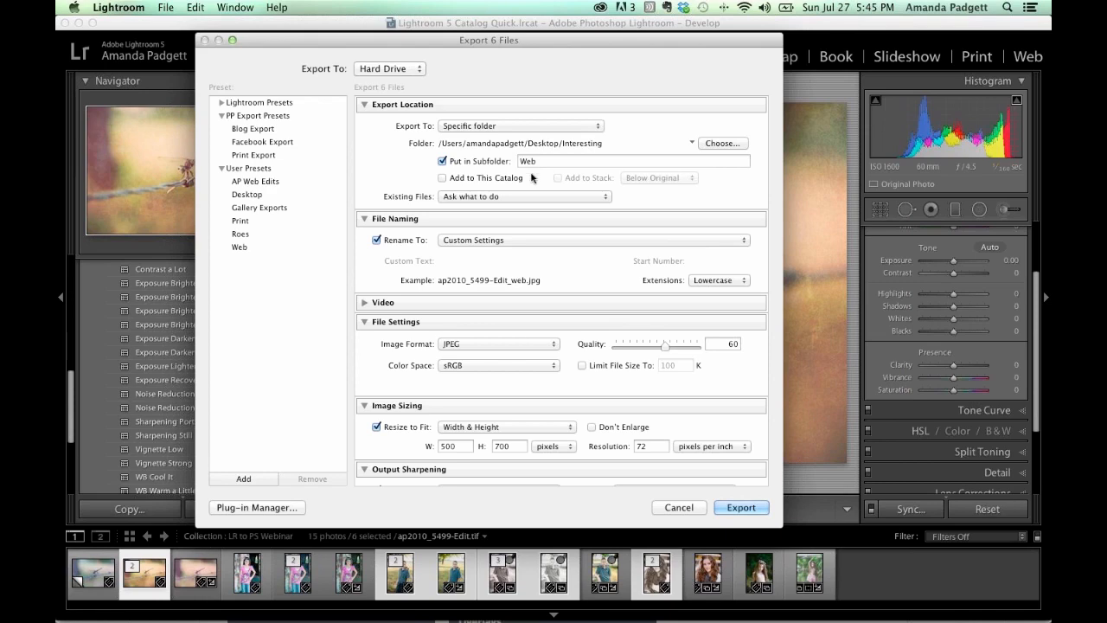
{"action": "scroll", "coordinate": [647, 302], "scroll_direction": "down", "scroll_amount": 3}
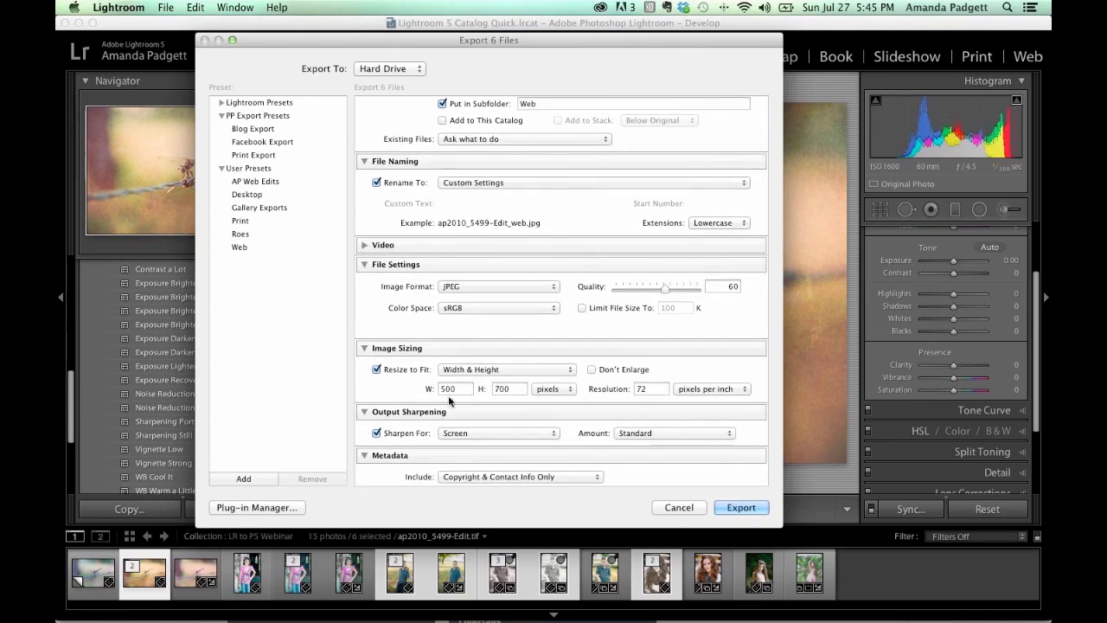
{"action": "scroll", "coordinate": [521, 394], "scroll_direction": "down", "scroll_amount": 1}
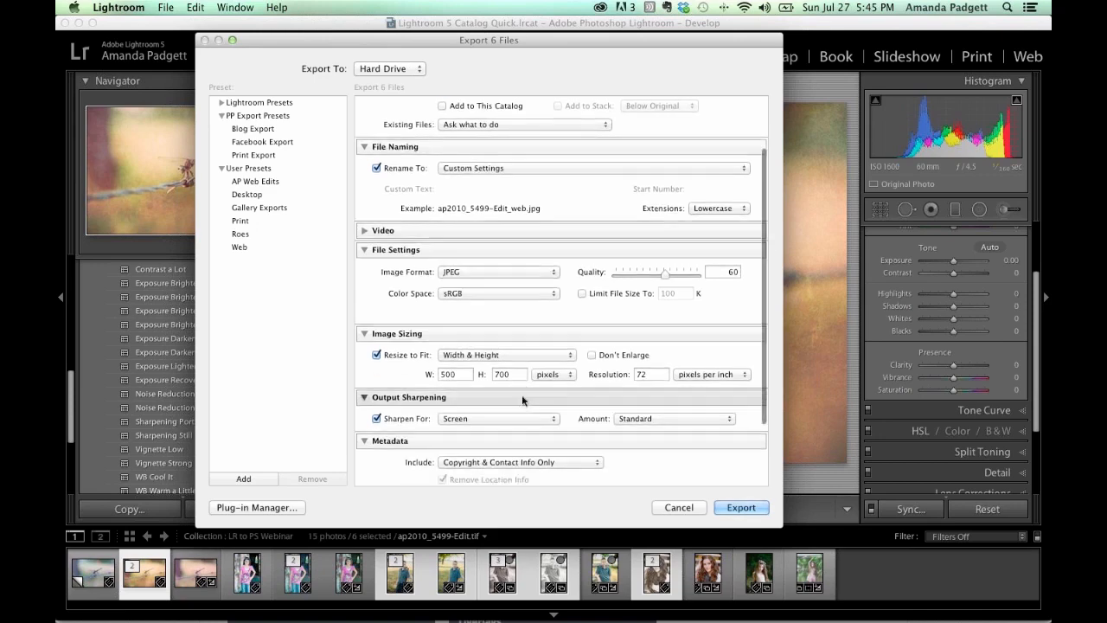
{"action": "scroll", "coordinate": [523, 400], "scroll_direction": "down", "scroll_amount": 2}
{"action": "scroll", "coordinate": [523, 396], "scroll_direction": "down", "scroll_amount": 3}
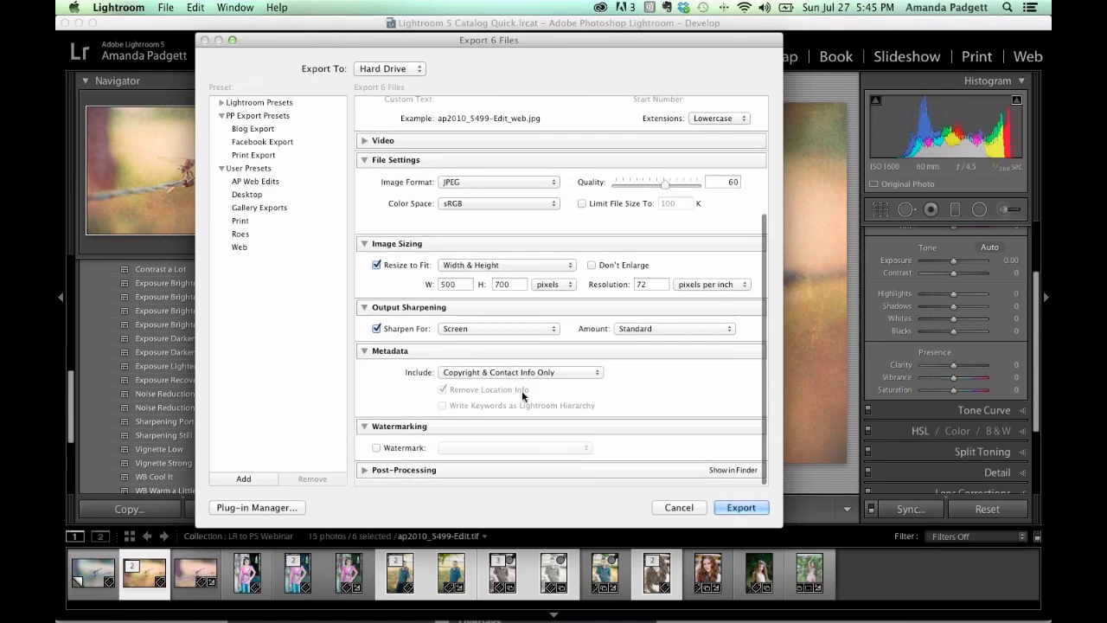
Enable watermarking with the Pretty Presets Top Left watermark and export the selected photos.
{"action": "left_click", "coordinate": [377, 455]}
{"action": "left_click", "coordinate": [502, 454]}
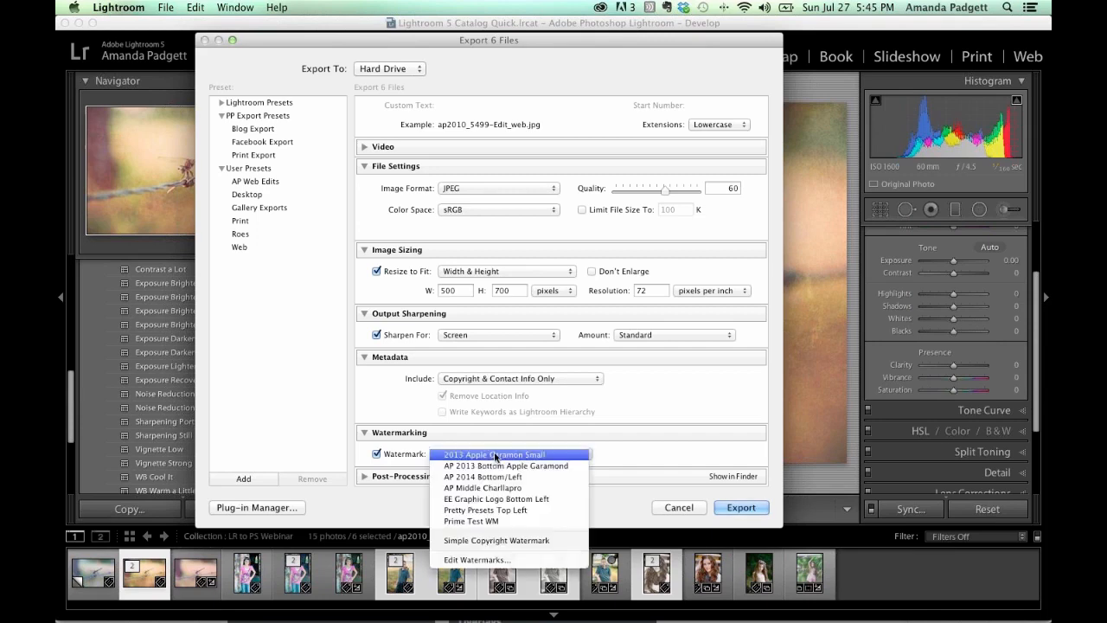
{"action": "left_click", "coordinate": [536, 512]}
{"action": "left_click", "coordinate": [740, 507]}
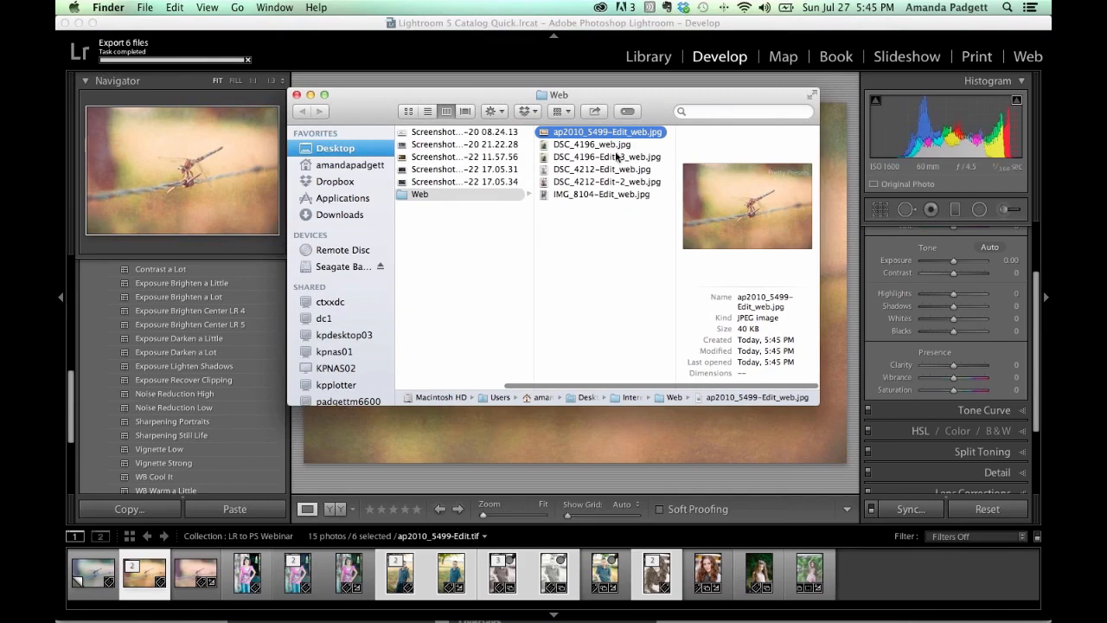
Open the exported ap2010_5499-Edit_web.jpg and DSC_4196_web.jpg to inspect them, and close both images and the Web folder.
{"action": "double_click", "coordinate": [605, 137]}
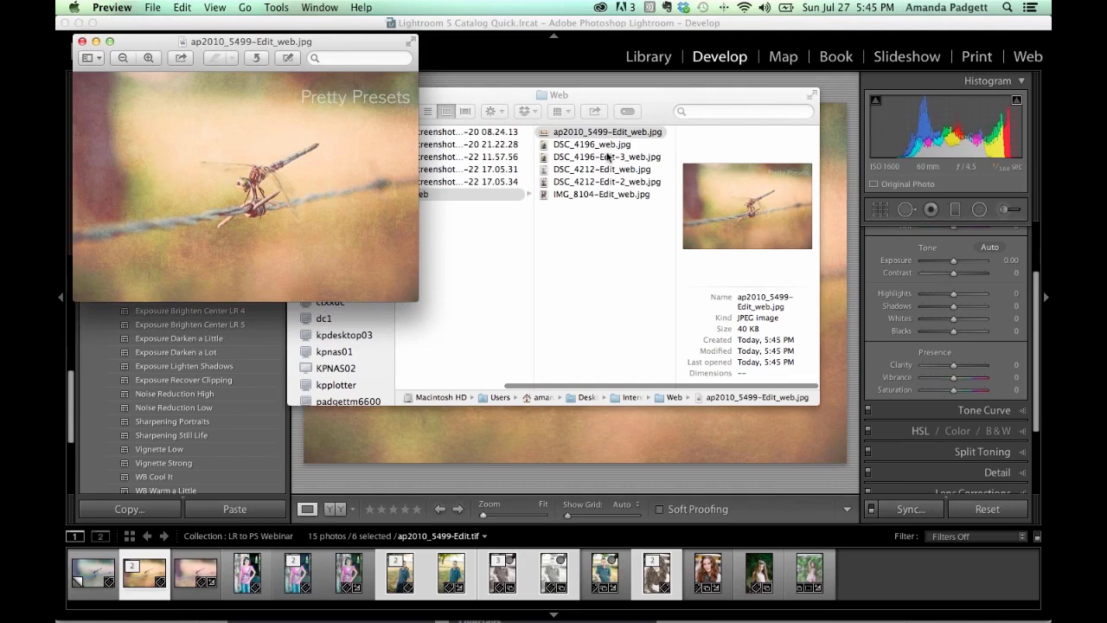
{"action": "left_click", "coordinate": [613, 153]}
{"action": "double_click", "coordinate": [615, 147]}
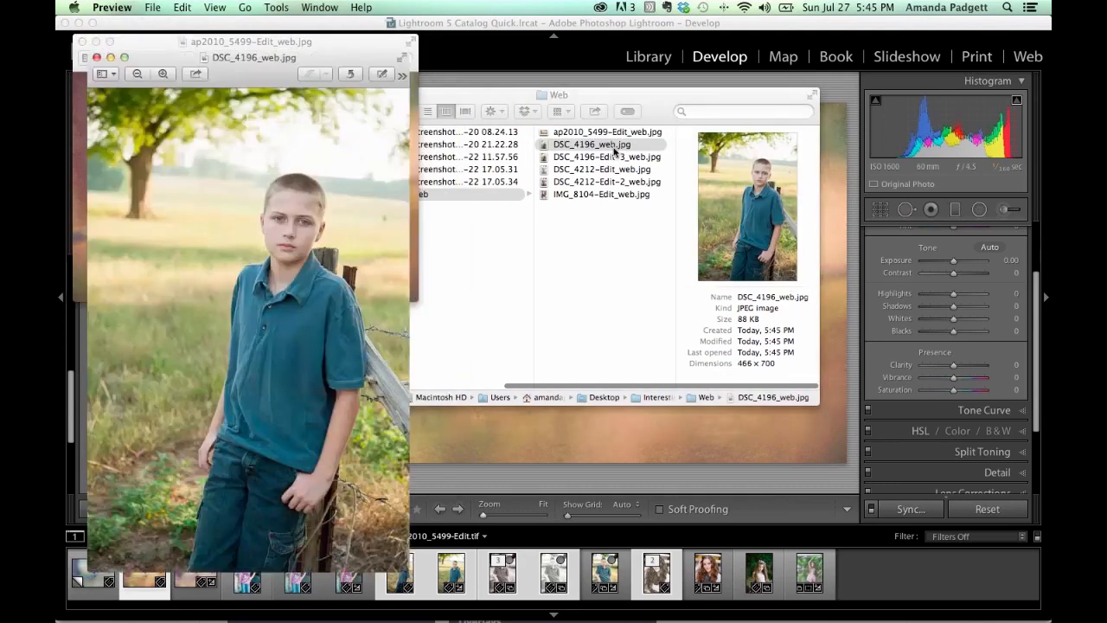
{"action": "left_click", "coordinate": [96, 57]}
{"action": "left_click", "coordinate": [82, 42]}
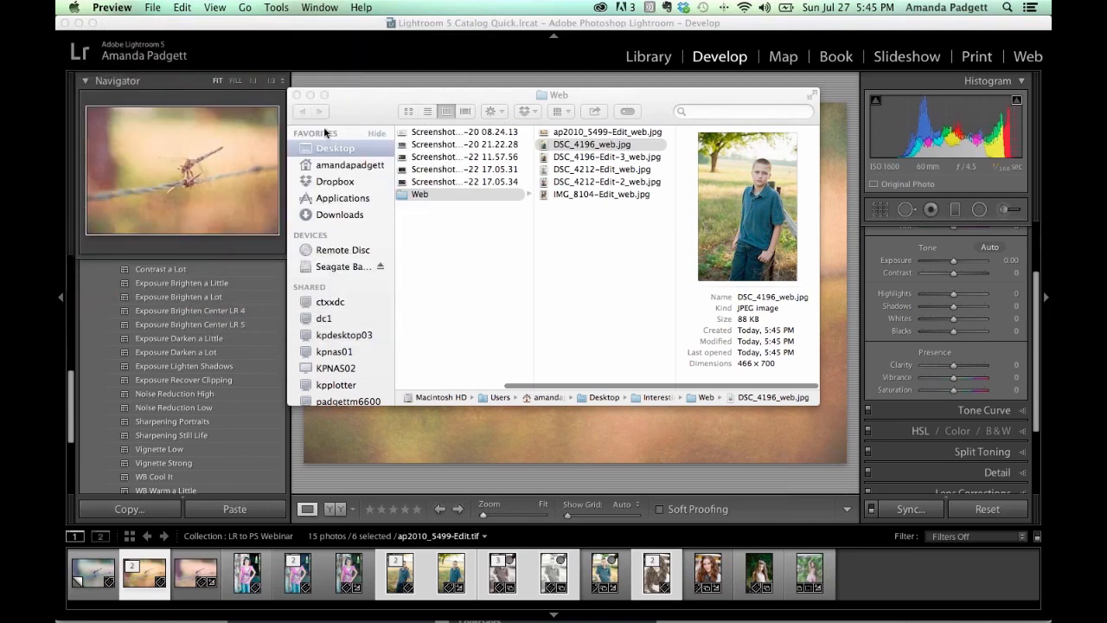
{"action": "left_click", "coordinate": [298, 96]}
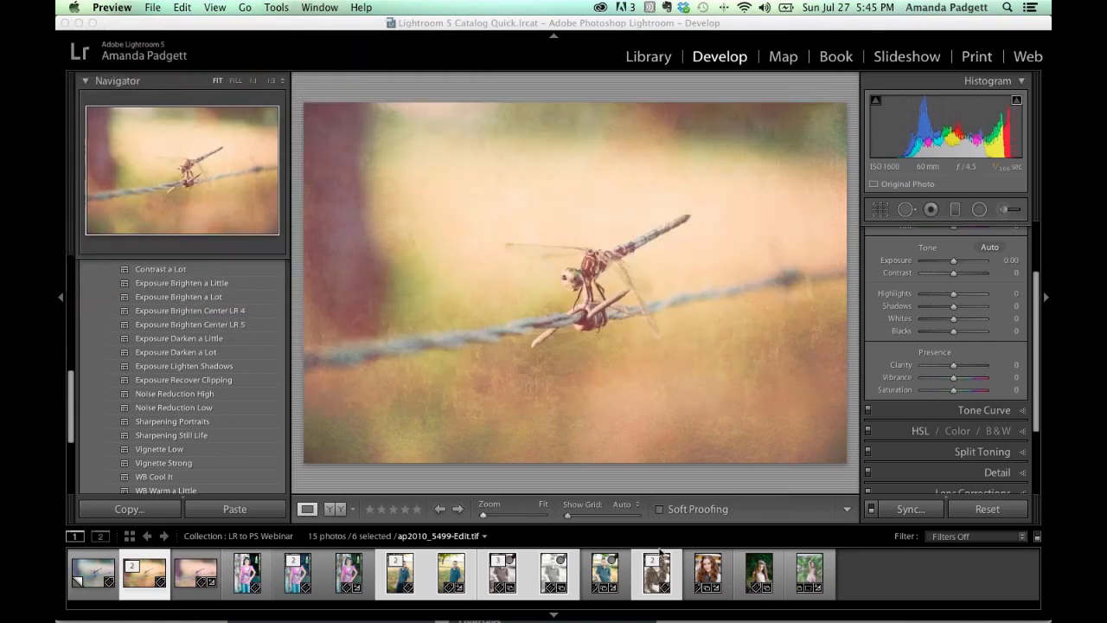
Compare IMG_8104.cr2, ap2010_5499-Edit.tif and IMG_8104-Edit.tif in before/after view with the side panels hidden, and return to single-photo view.
{"action": "left_click", "coordinate": [703, 572]}
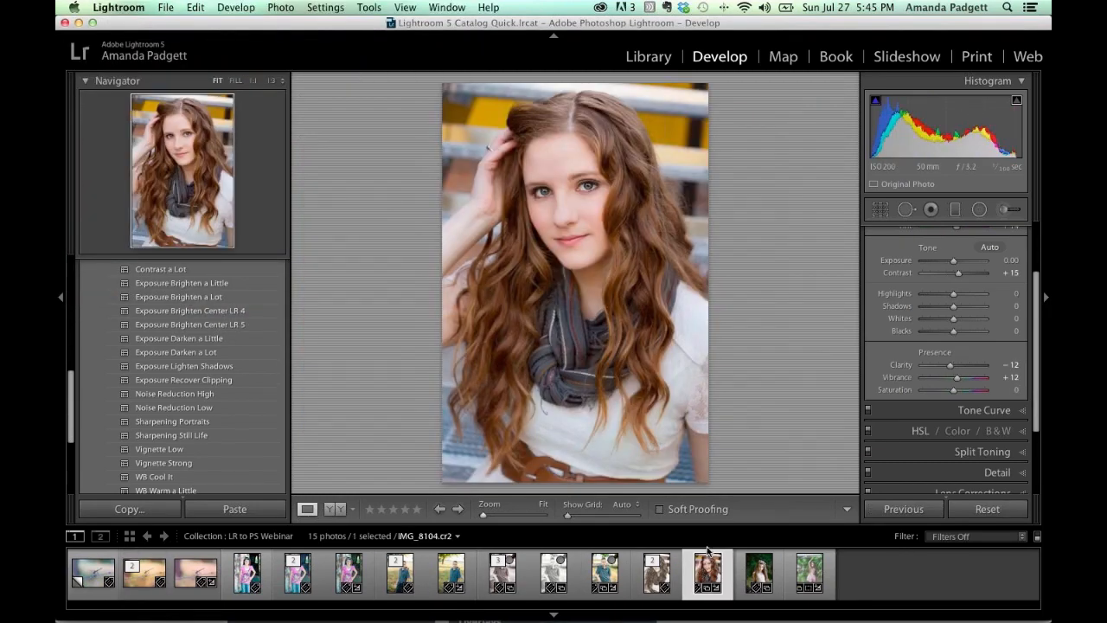
{"action": "left_click", "coordinate": [337, 510]}
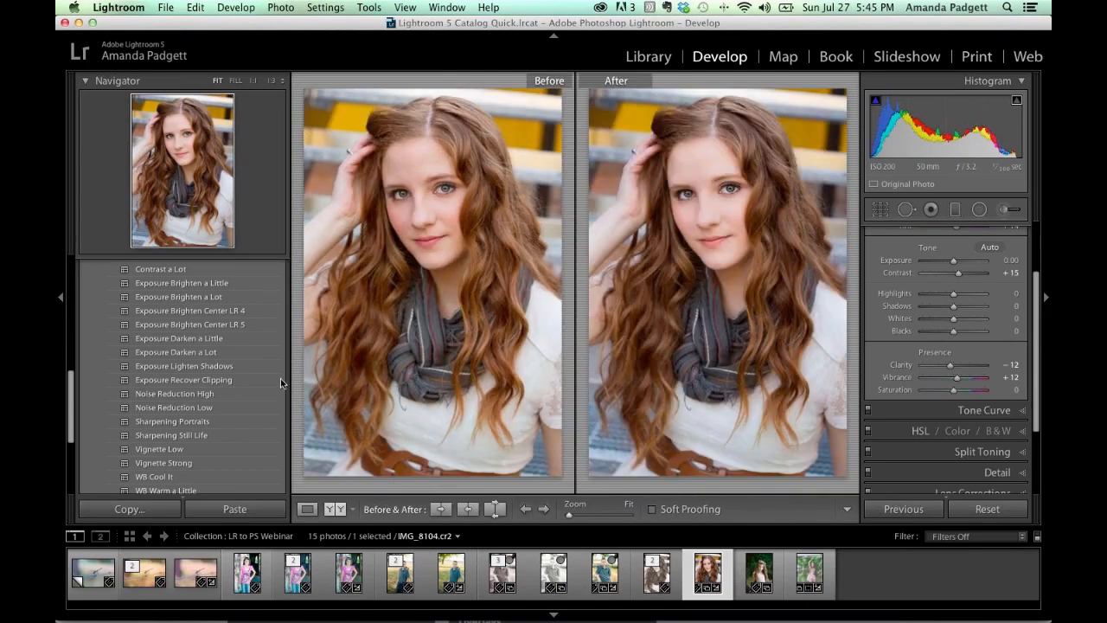
{"action": "key", "text": "Tab"}
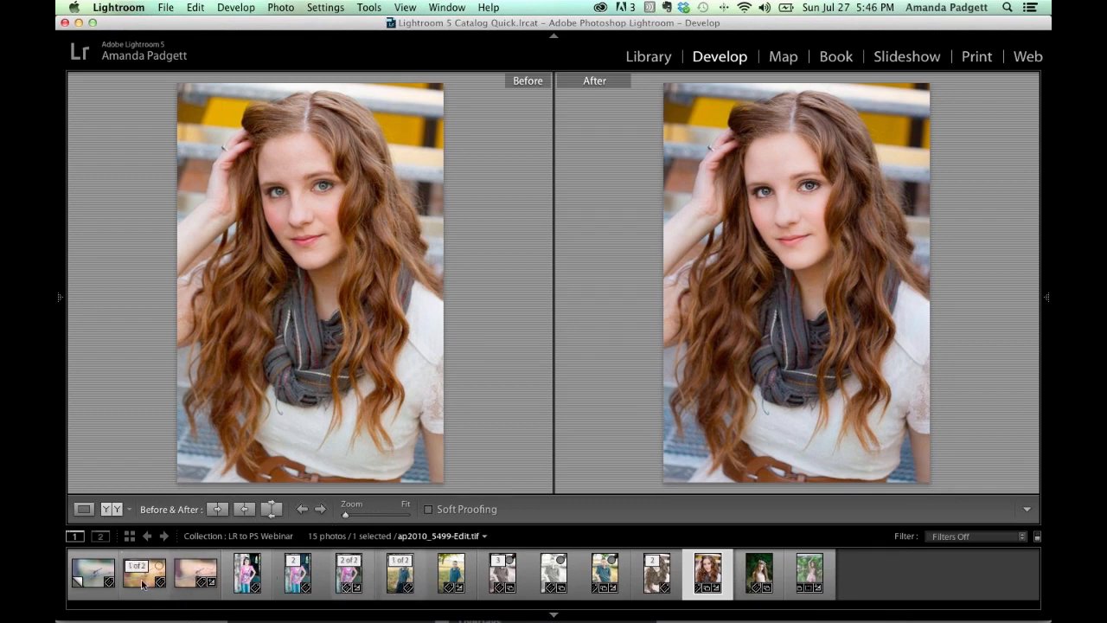
{"action": "left_click", "coordinate": [143, 584]}
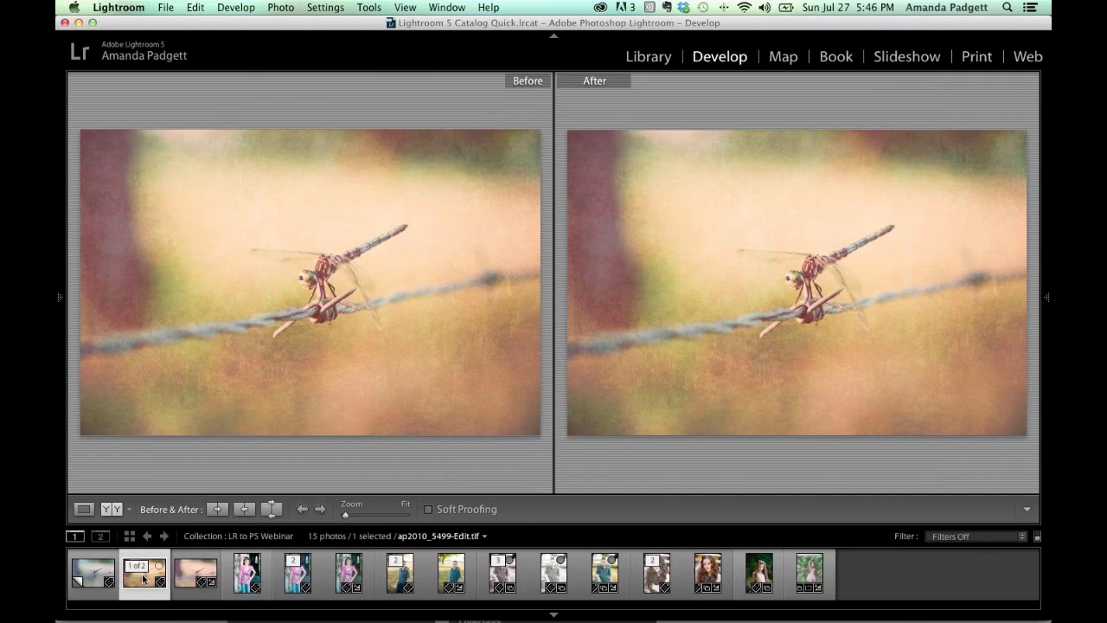
{"action": "left_click", "coordinate": [653, 580]}
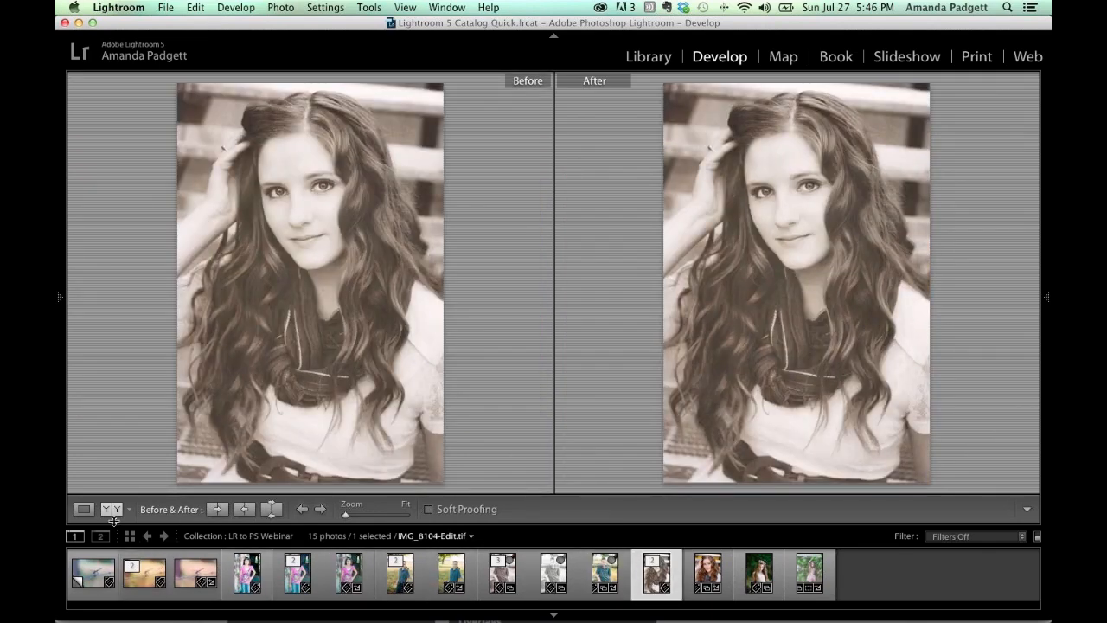
{"action": "left_click", "coordinate": [83, 510]}
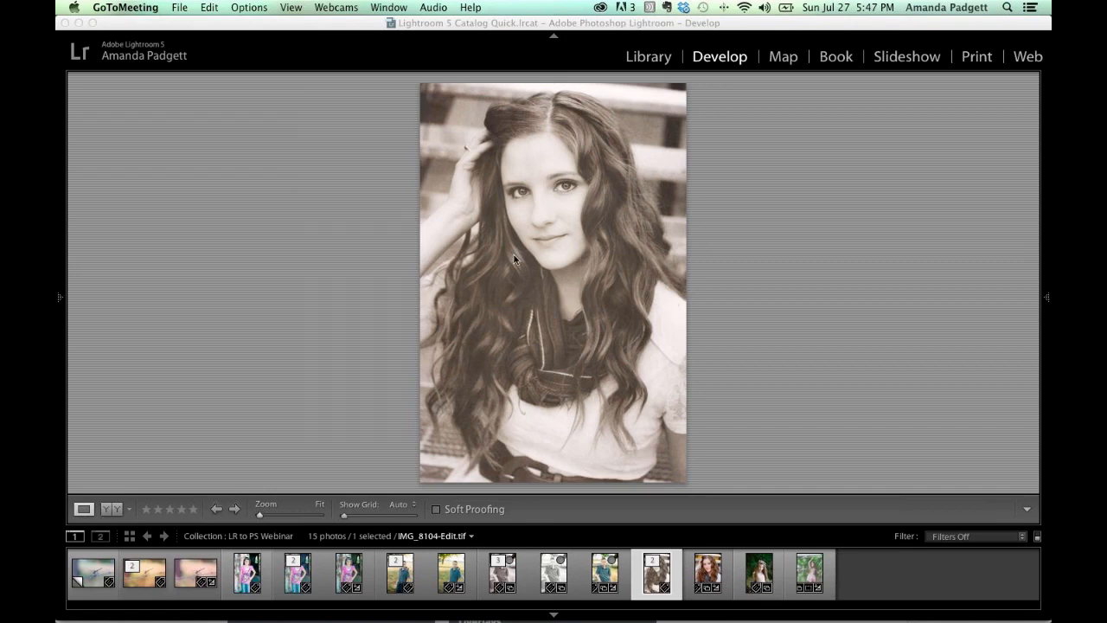
Examine the sepia IMG_8104-Edit.tif close up, and view DSC_4196-Edit-3.tif and IMG_8104.cr2 at full frame.
{"action": "left_click", "coordinate": [403, 251]}
{"action": "left_click", "coordinate": [463, 102]}
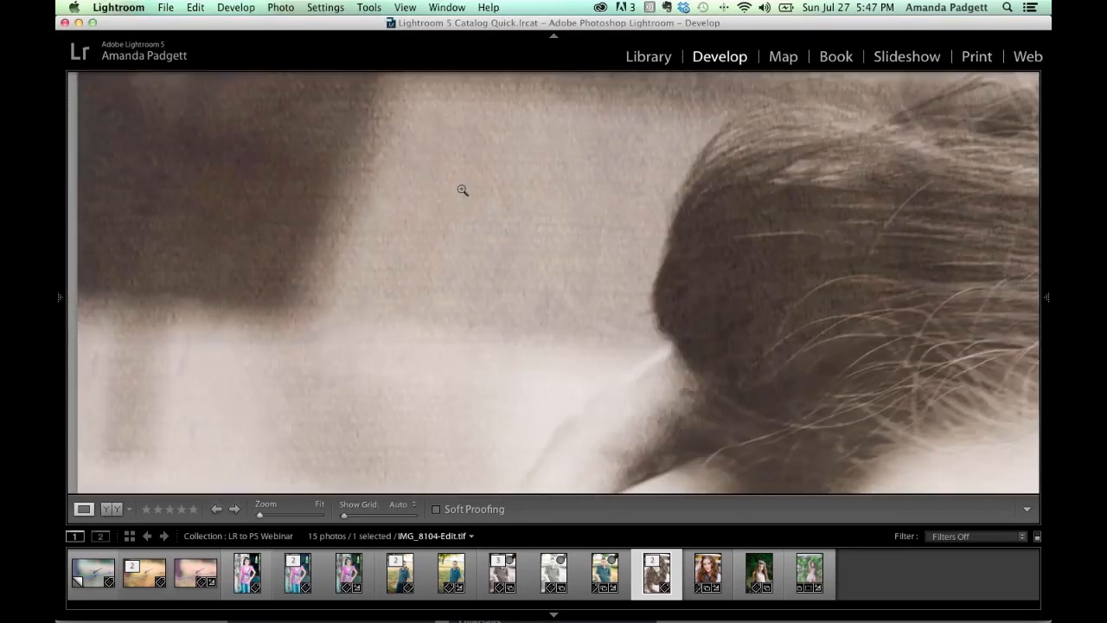
{"action": "left_click", "coordinate": [462, 190]}
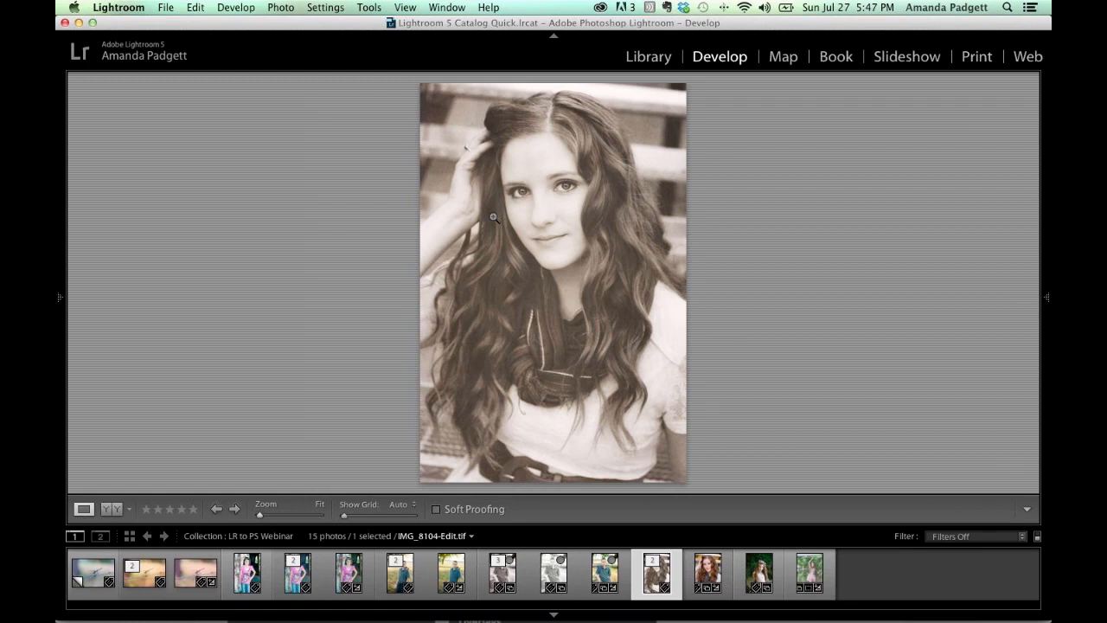
{"action": "left_click", "coordinate": [399, 575]}
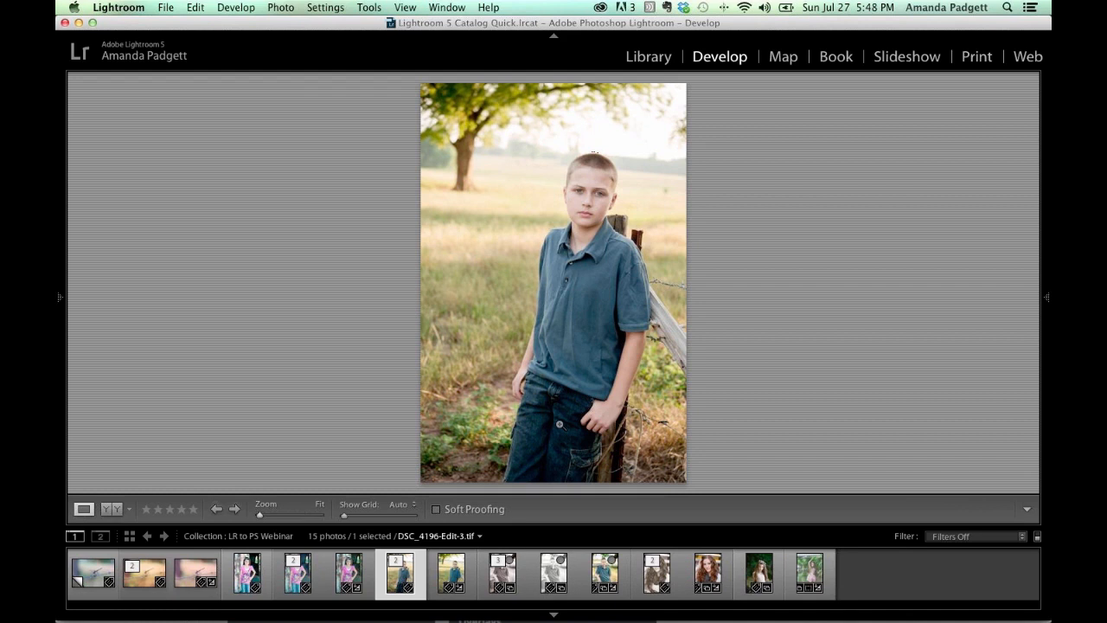
{"action": "left_click", "coordinate": [704, 573]}
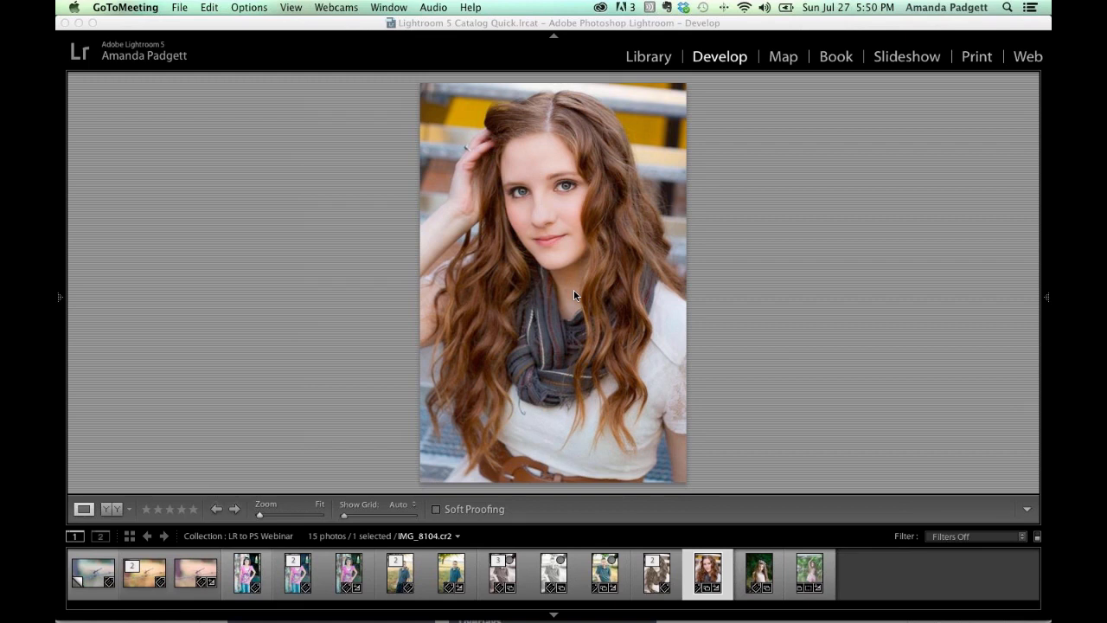
{"action": "left_click", "coordinate": [321, 272]}
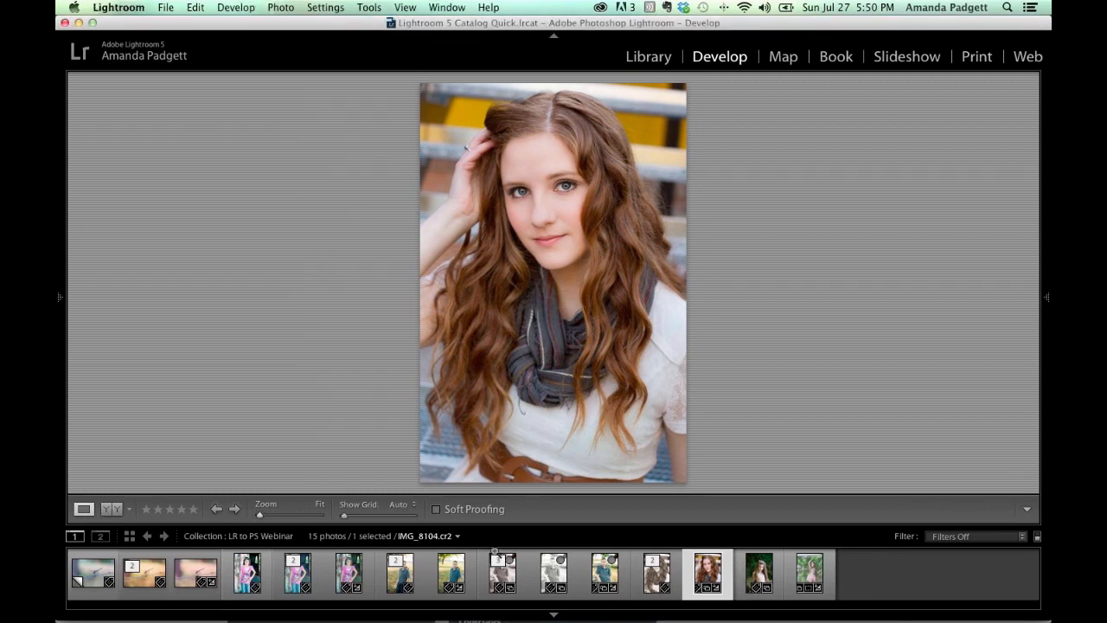
Open Faded Linen-1.JPG in Photoshop Elements 12 Editor as a copy with Lightroom adjustments and switch back to Lightroom.
{"action": "left_click", "coordinate": [811, 572]}
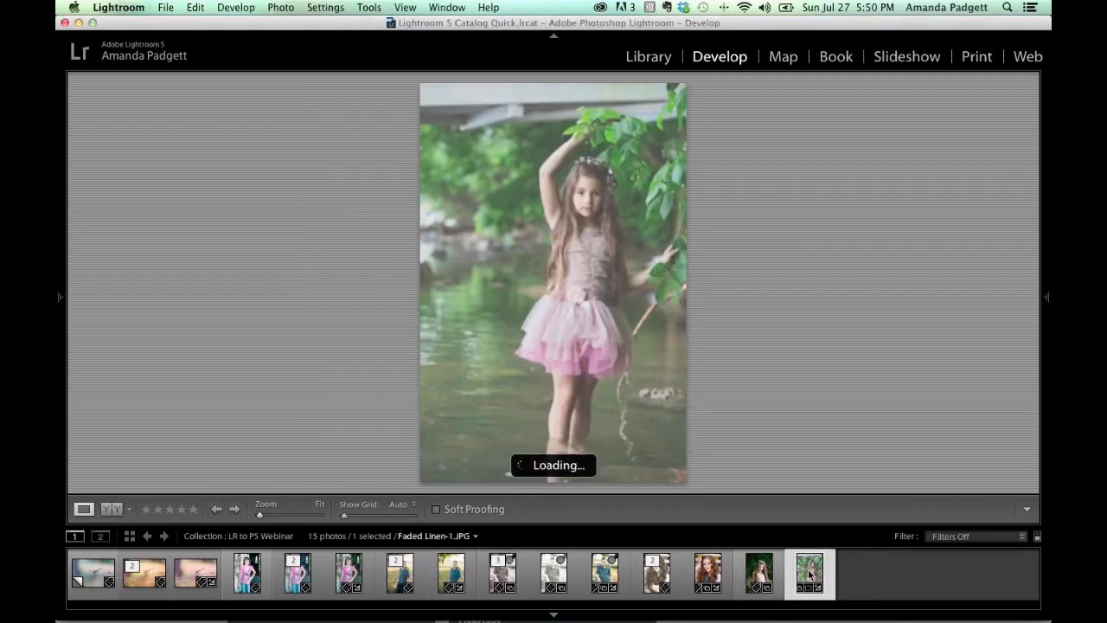
{"action": "right_click", "coordinate": [795, 574]}
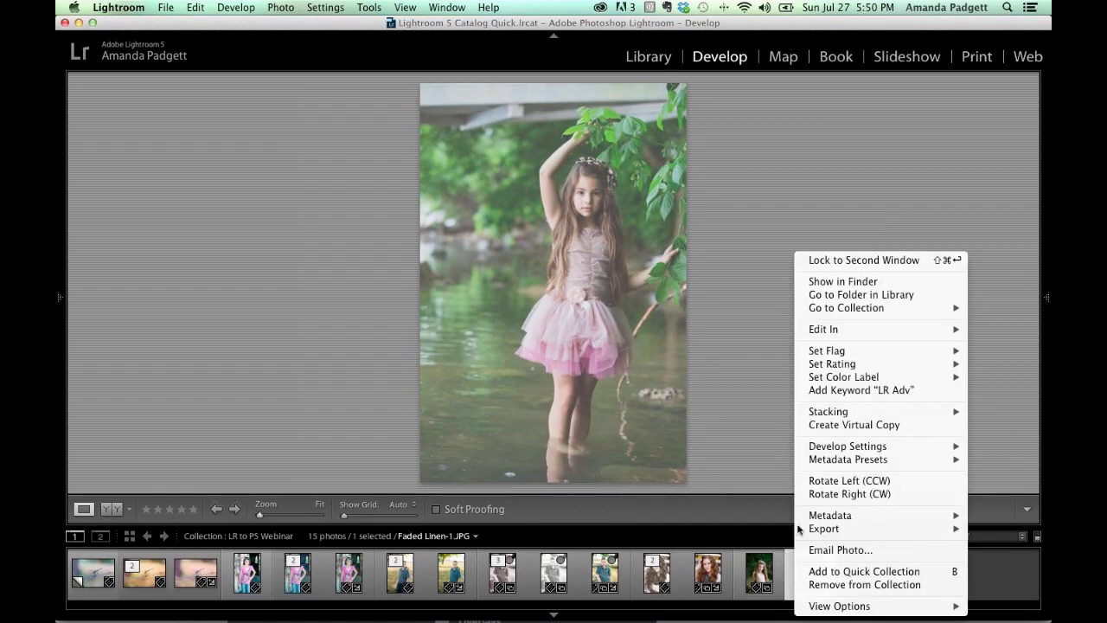
{"action": "left_click", "coordinate": [730, 430]}
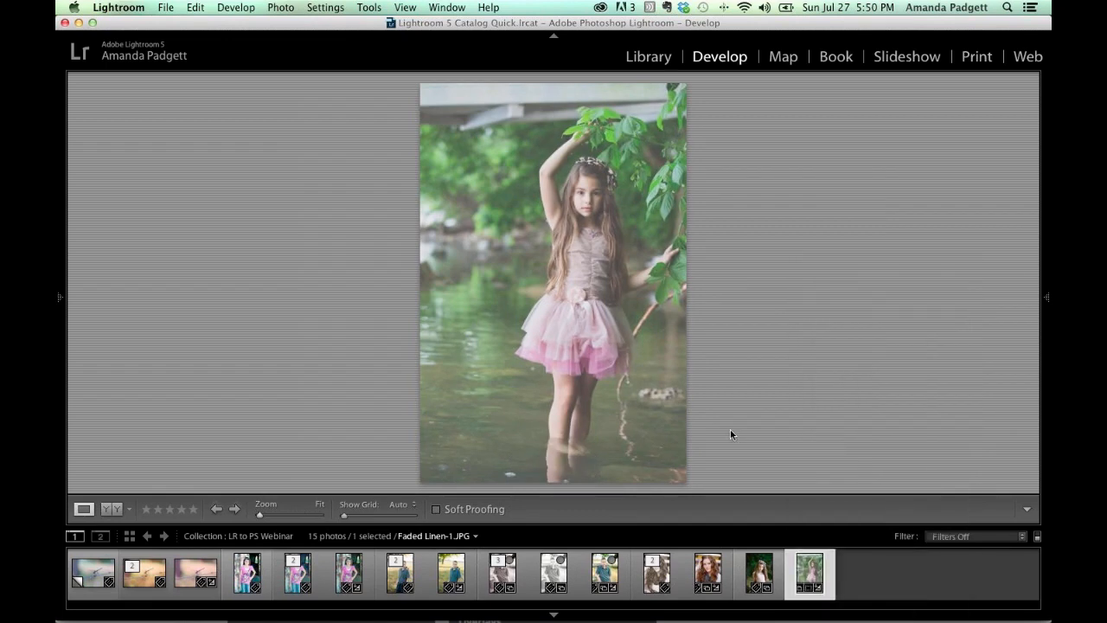
{"action": "right_click", "coordinate": [805, 576]}
{"action": "mouse_move", "coordinate": [823, 330]}
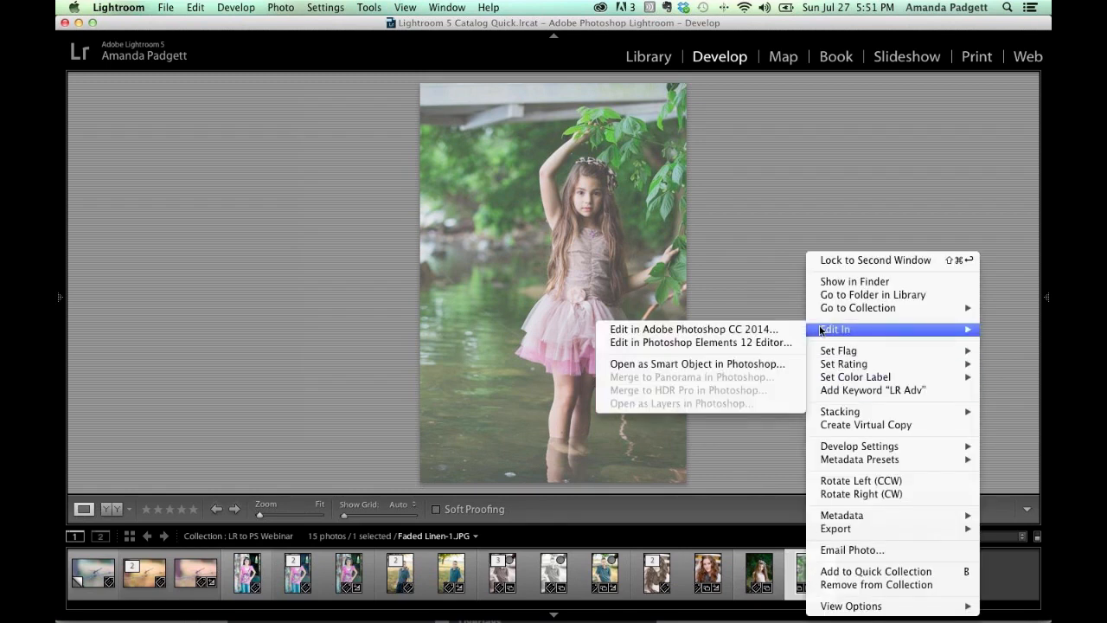
{"action": "left_click", "coordinate": [778, 344]}
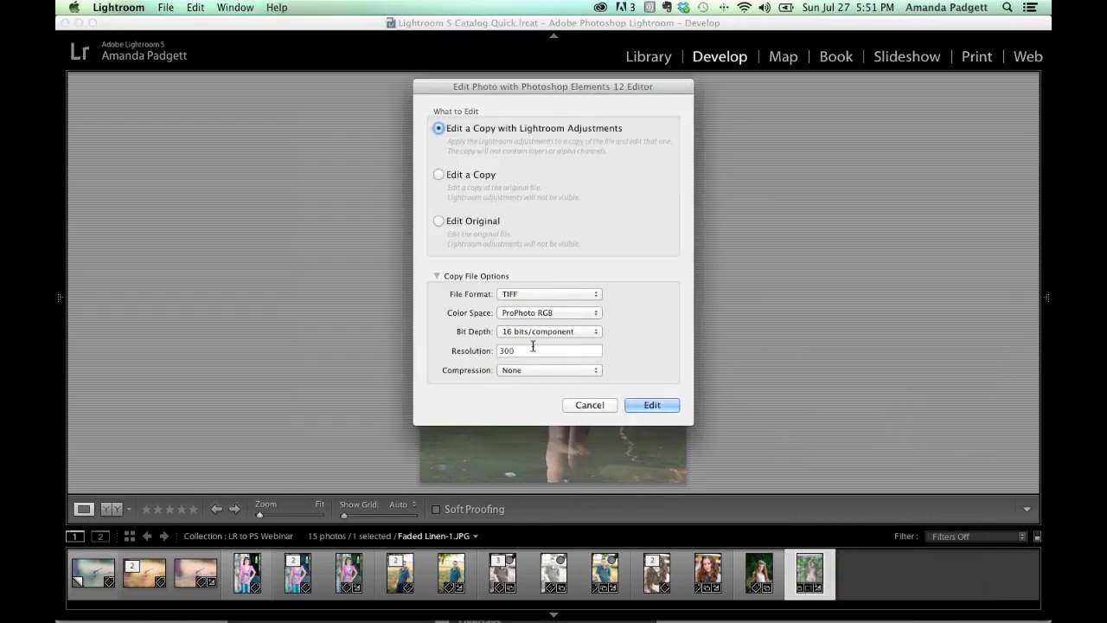
{"action": "left_click", "coordinate": [644, 403]}
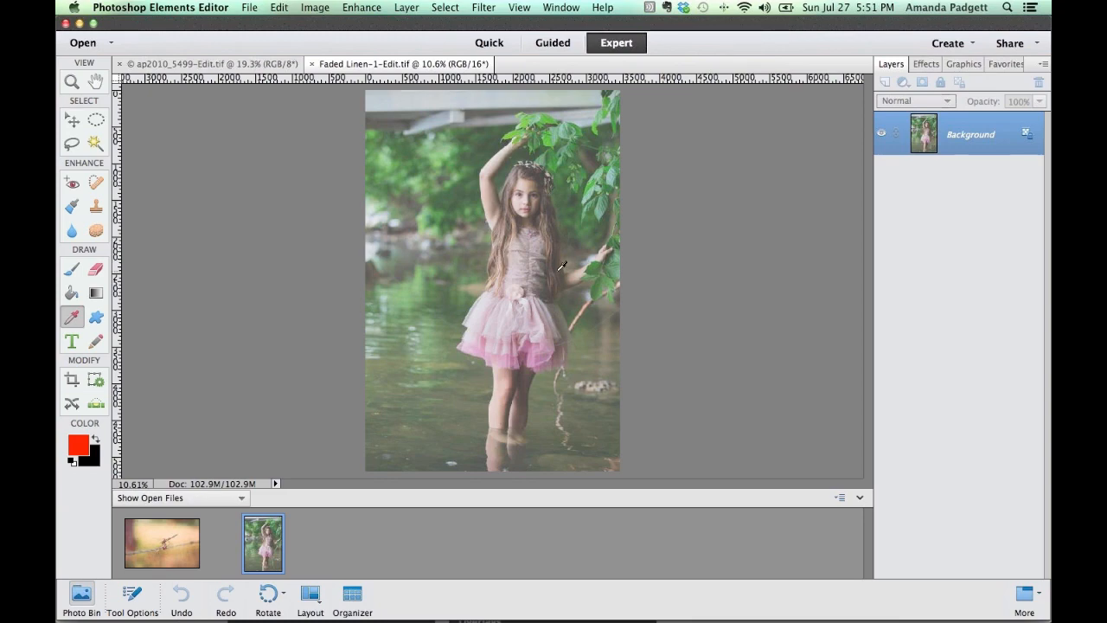
{"action": "mouse_move", "coordinate": [606, 597]}
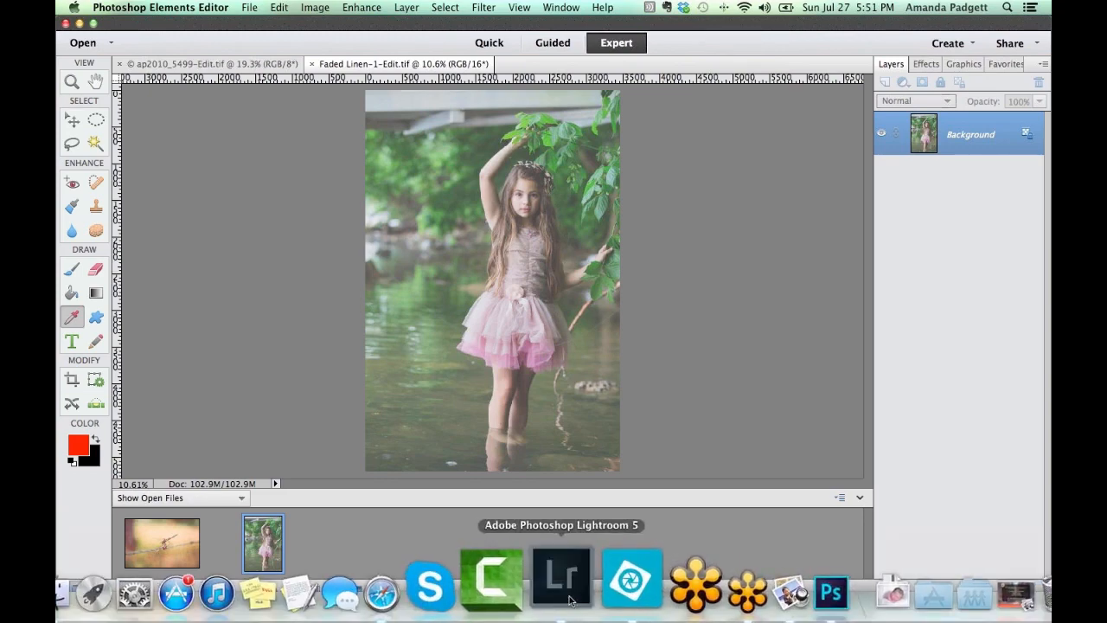
{"action": "left_click", "coordinate": [570, 601]}
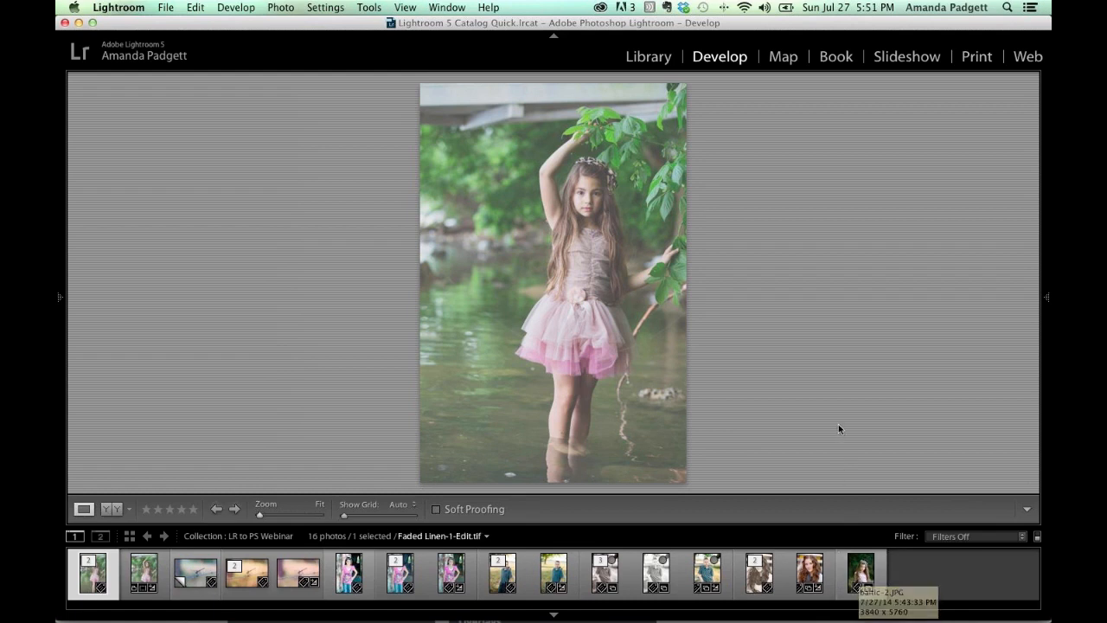
{"action": "mouse_move", "coordinate": [130, 616]}
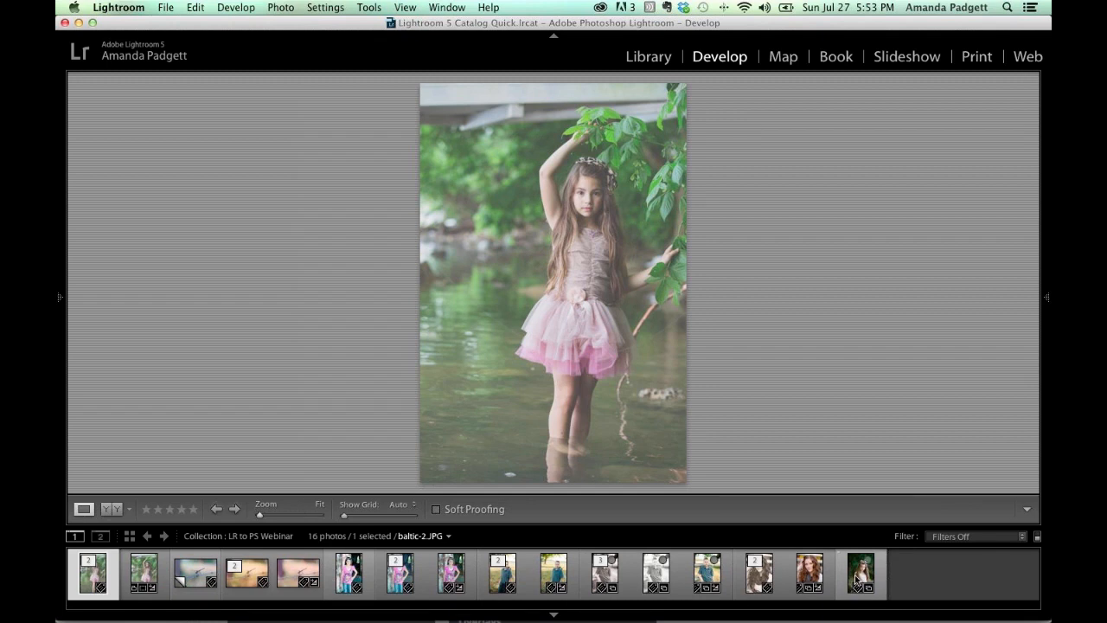
{"action": "mouse_move", "coordinate": [60, 297]}
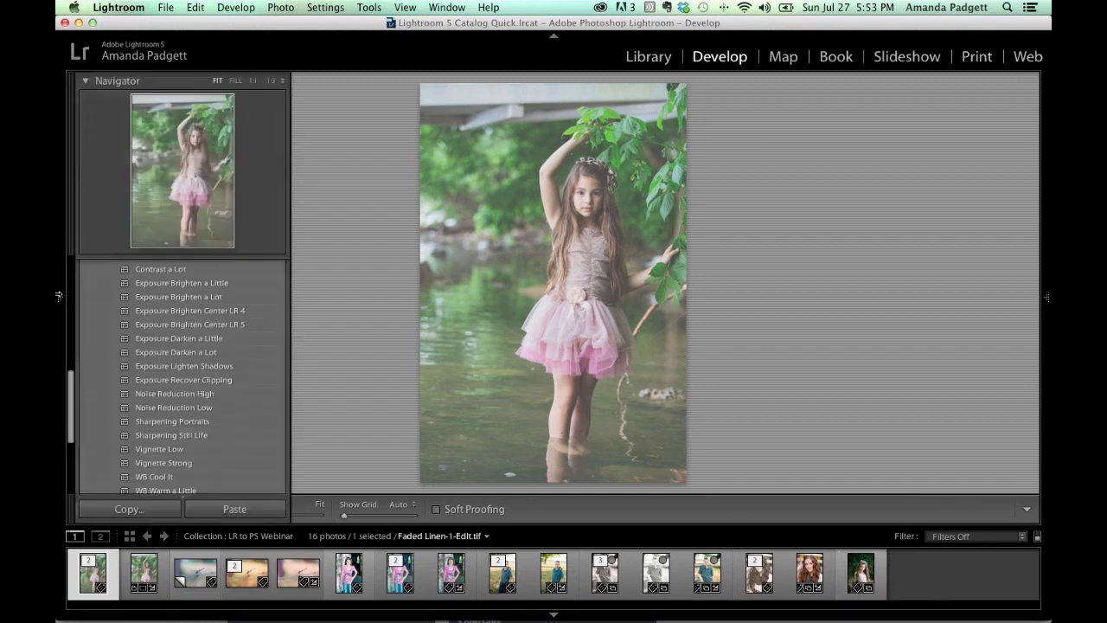
{"action": "scroll", "coordinate": [104, 407], "scroll_direction": "down", "scroll_amount": 5}
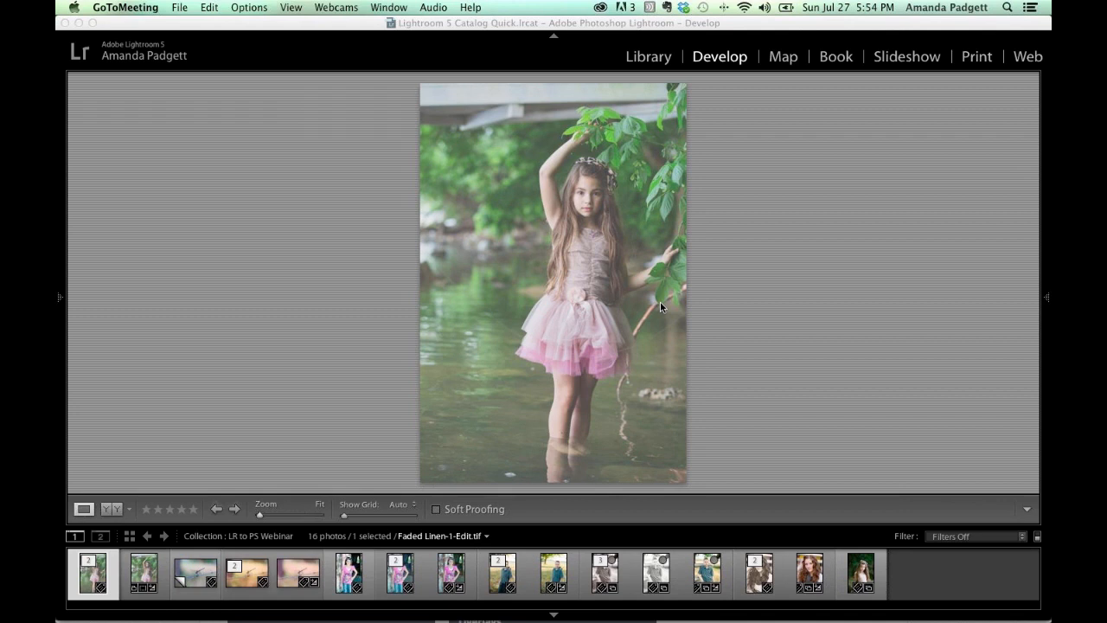
{"action": "left_click", "coordinate": [312, 248]}
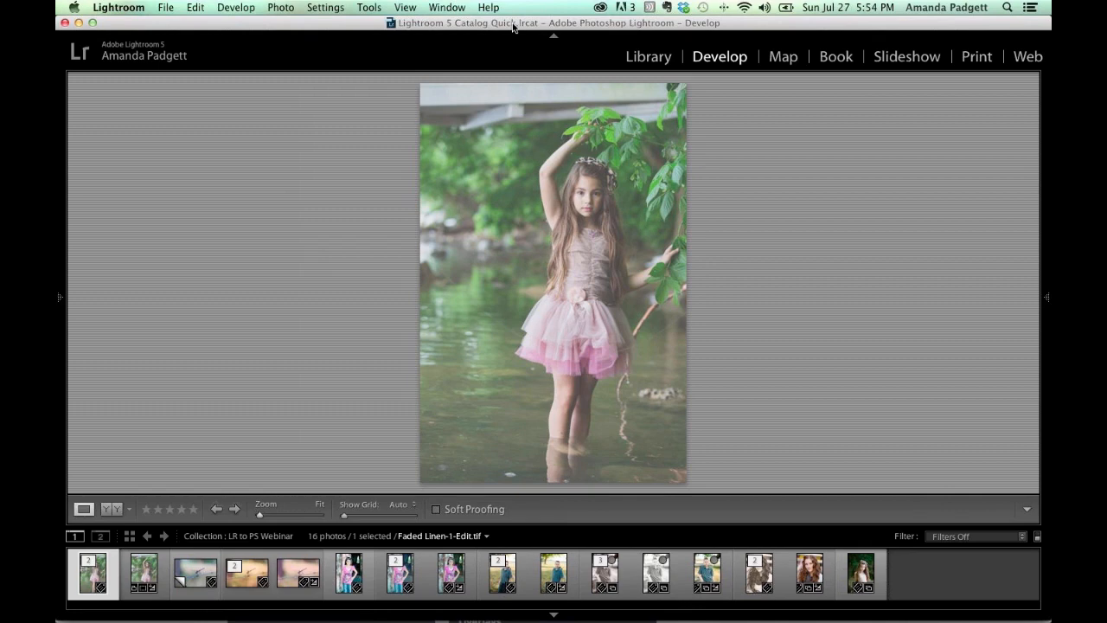
{"action": "mouse_move", "coordinate": [655, 592]}
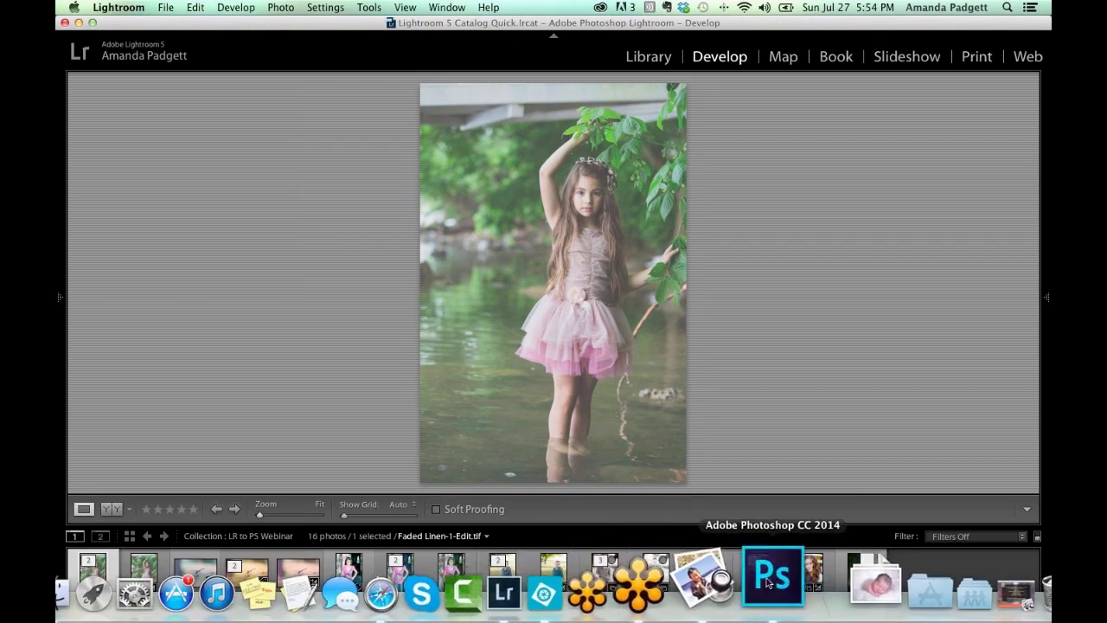
Switch to Photoshop CC 2014 and revert DSC_3886-Edit-2.tif to its opening snapshot in the History.
{"action": "left_click", "coordinate": [777, 591]}
{"action": "left_click", "coordinate": [625, 66]}
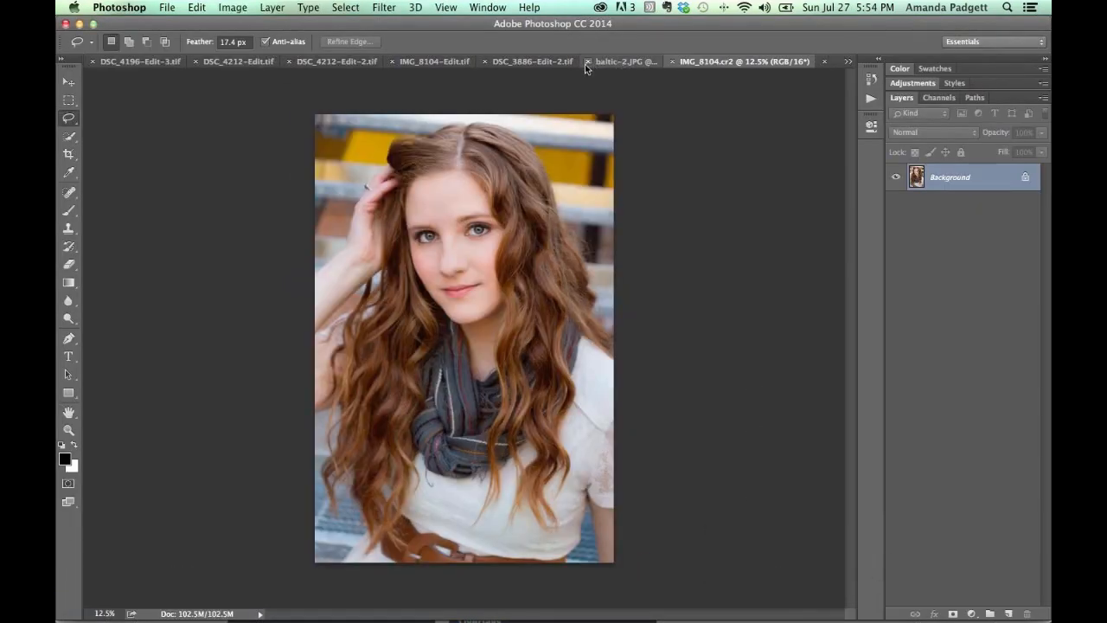
{"action": "left_click", "coordinate": [547, 63]}
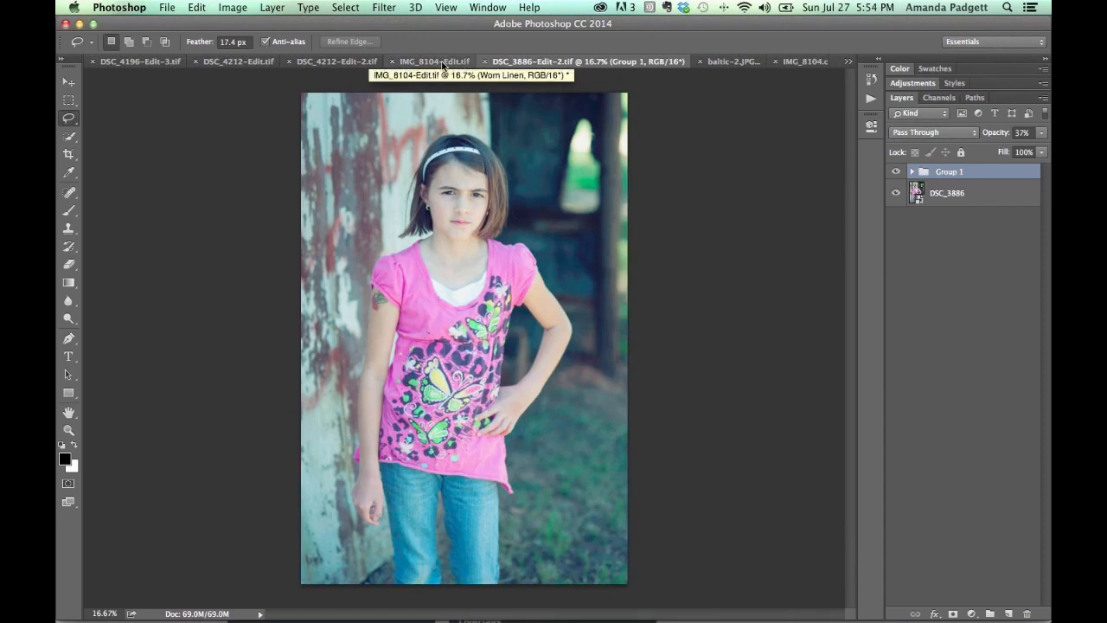
{"action": "left_click", "coordinate": [872, 81]}
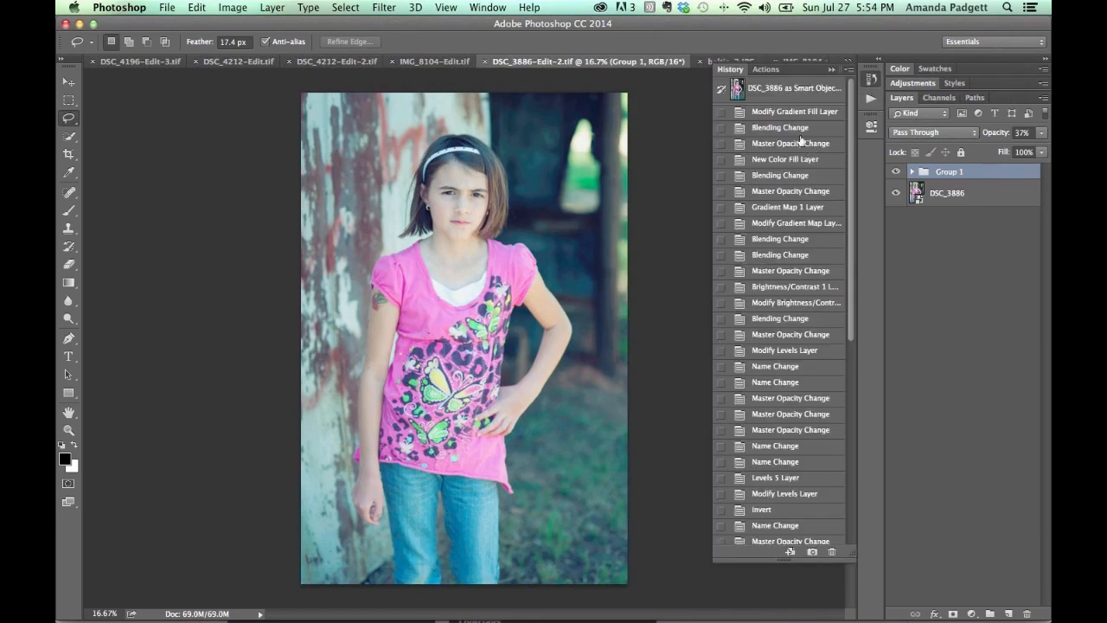
{"action": "left_click", "coordinate": [788, 91]}
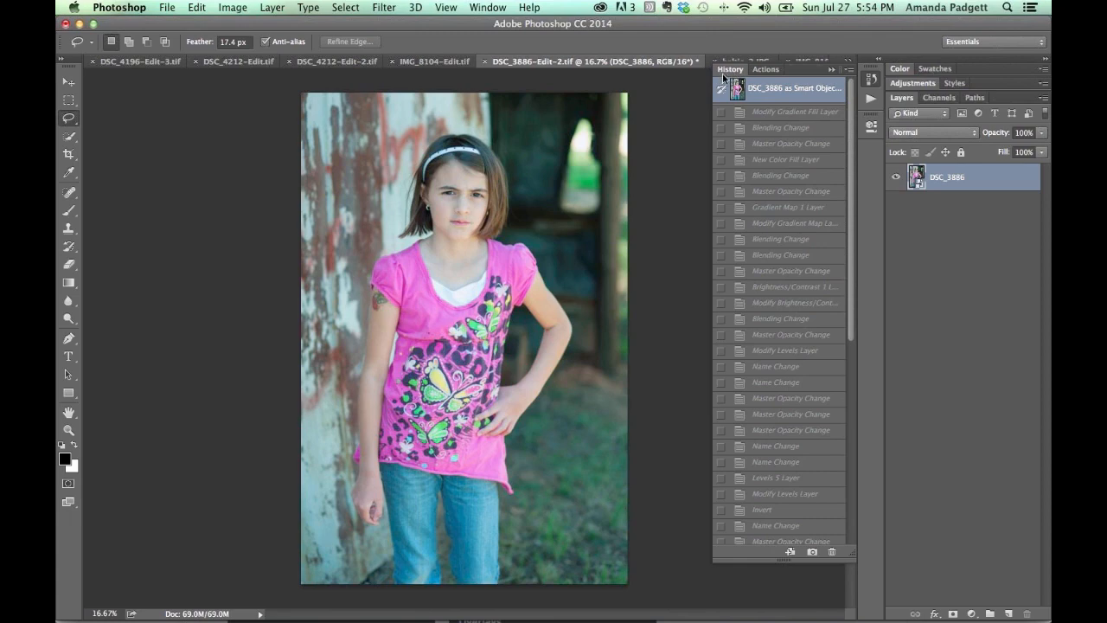
{"action": "left_click", "coordinate": [489, 9]}
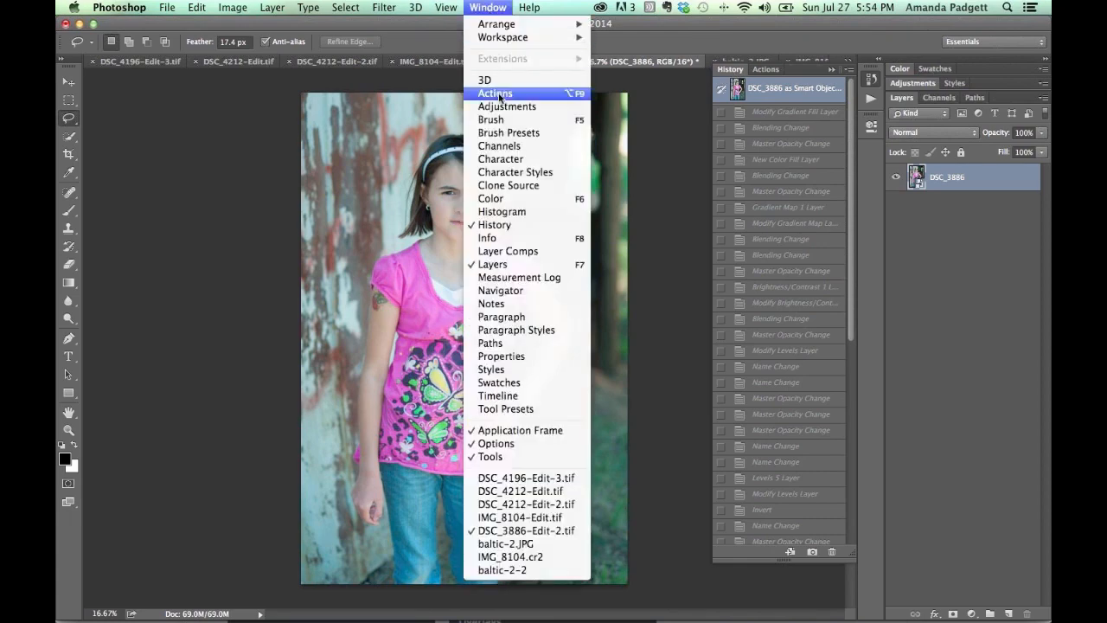
{"action": "left_click", "coordinate": [658, 163]}
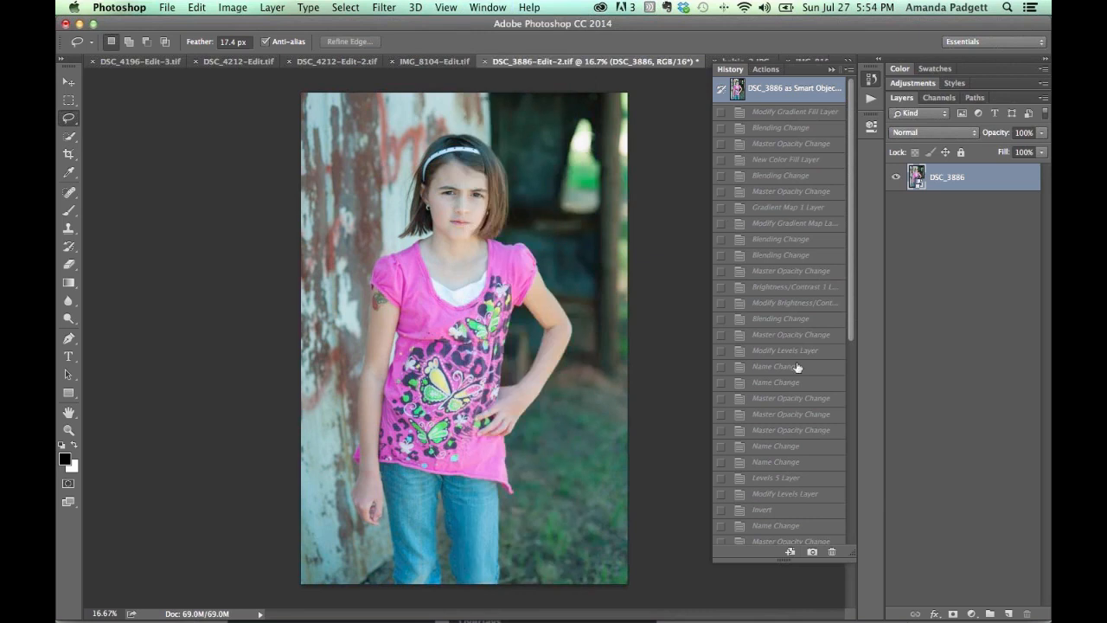
{"action": "scroll", "coordinate": [799, 371], "scroll_direction": "down", "scroll_amount": 1}
{"action": "scroll", "coordinate": [799, 371], "scroll_direction": "up", "scroll_amount": 2}
Revert IMG_8104-Edit.tif to its opening snapshot, and inspect the IMG_8104 smart object's raw settings in Camera Raw without applying changes.
{"action": "left_click", "coordinate": [415, 62]}
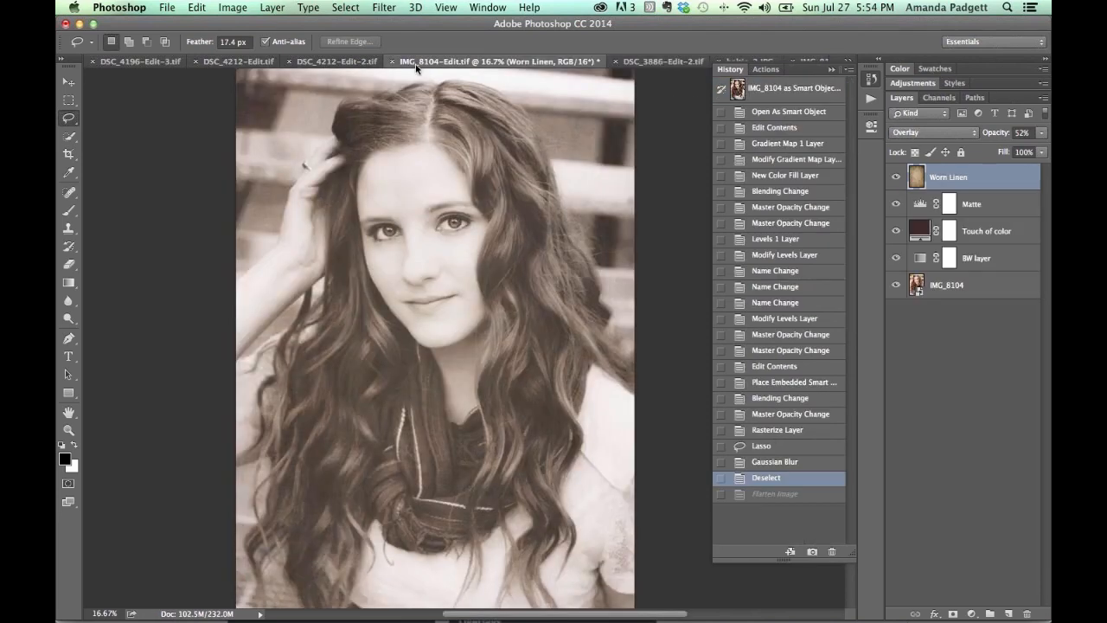
{"action": "left_click", "coordinate": [793, 90]}
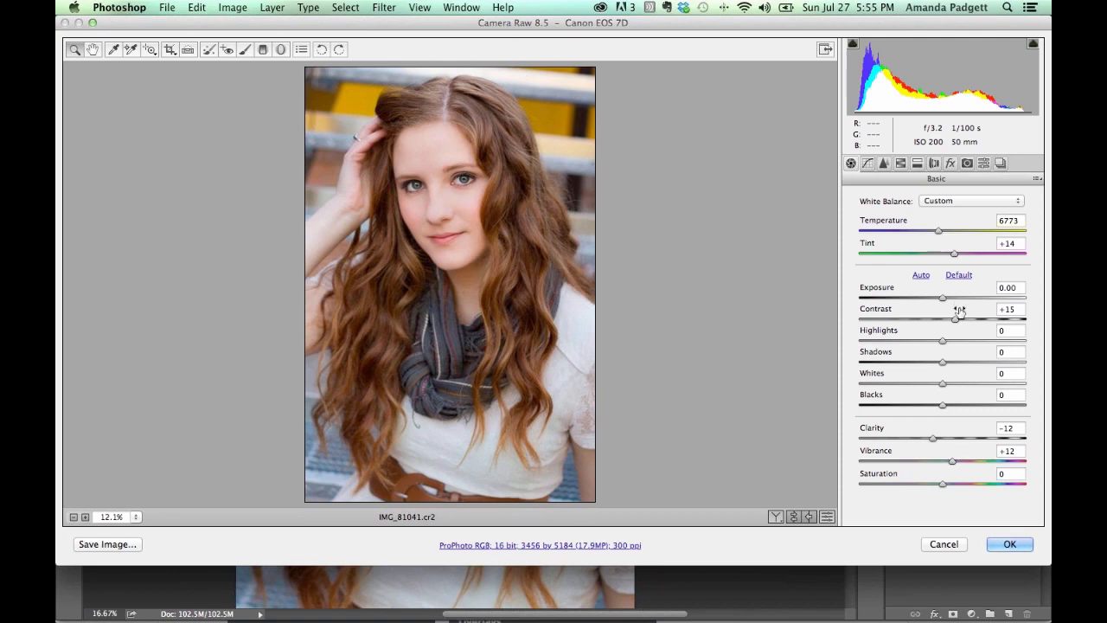
{"action": "left_click", "coordinate": [949, 544]}
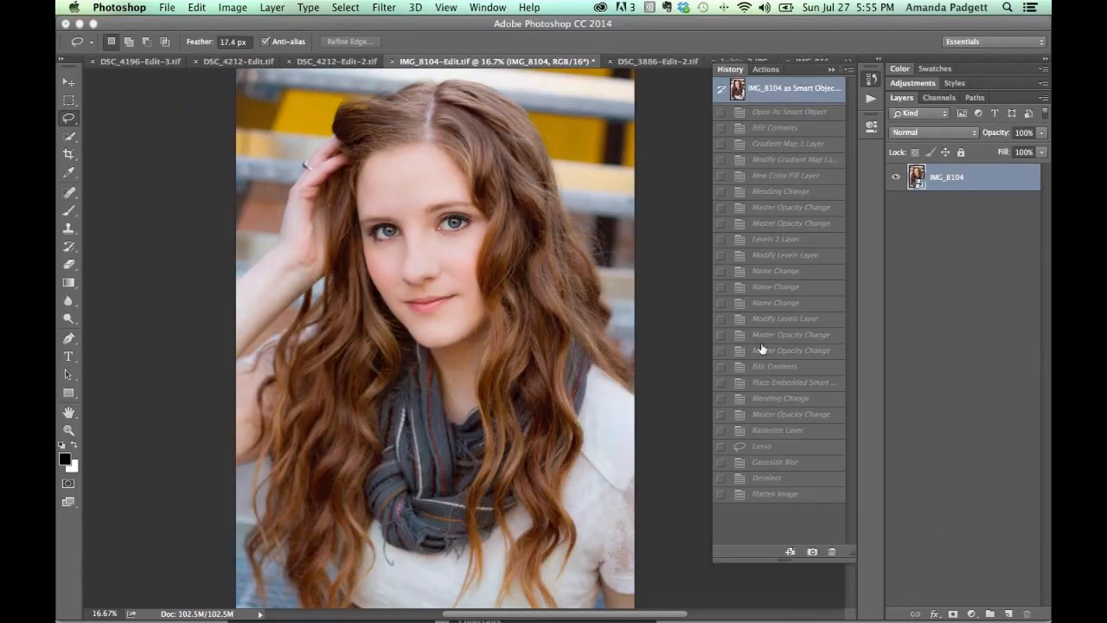
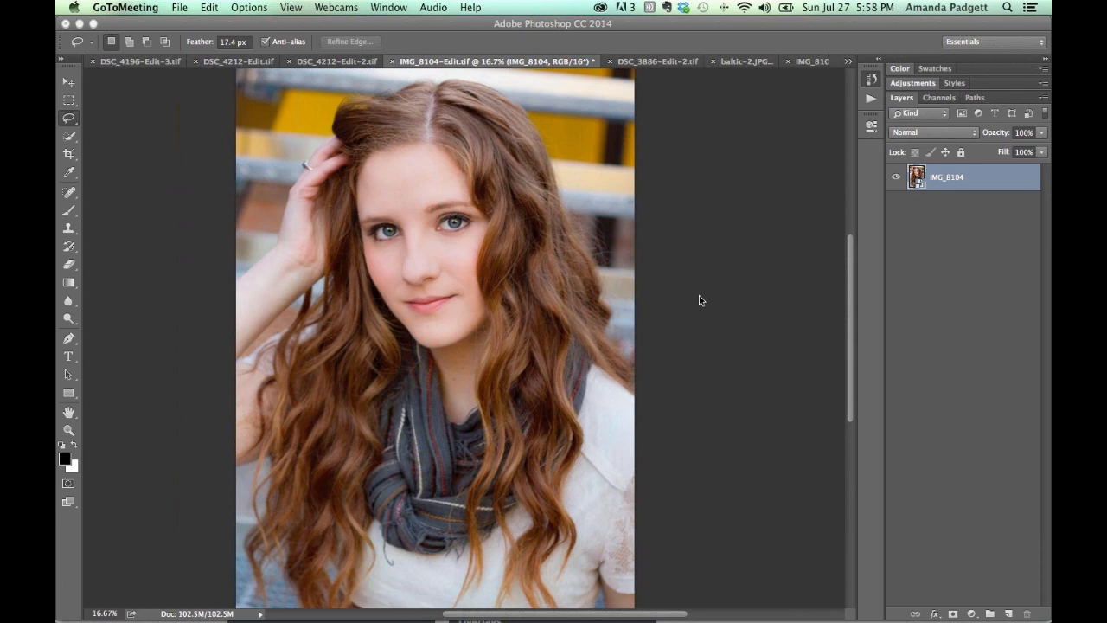
Switch back to Lightroom, reveal the presets and collections side panel, and show the LR to PS Webinar collection in the Library grid.
{"action": "left_click", "coordinate": [262, 291]}
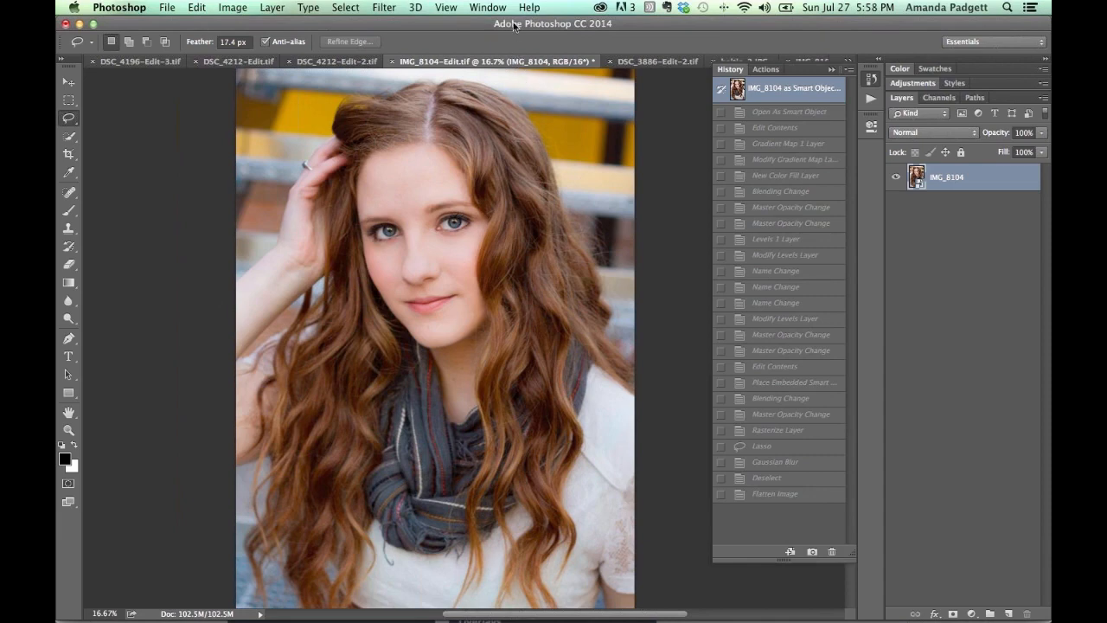
{"action": "mouse_move", "coordinate": [490, 606]}
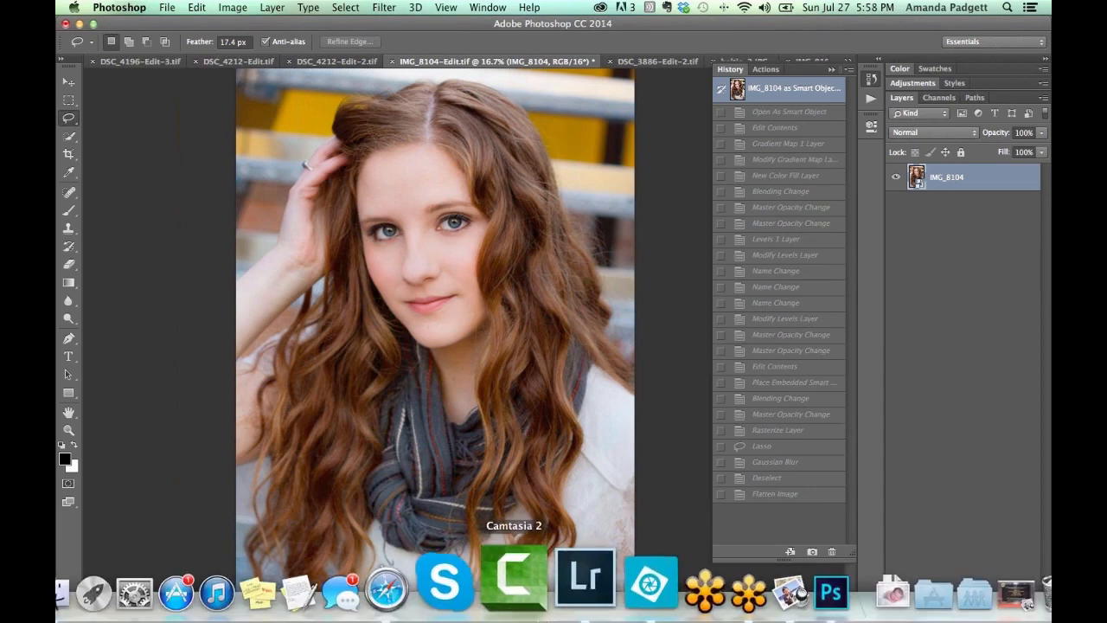
{"action": "left_click", "coordinate": [574, 601]}
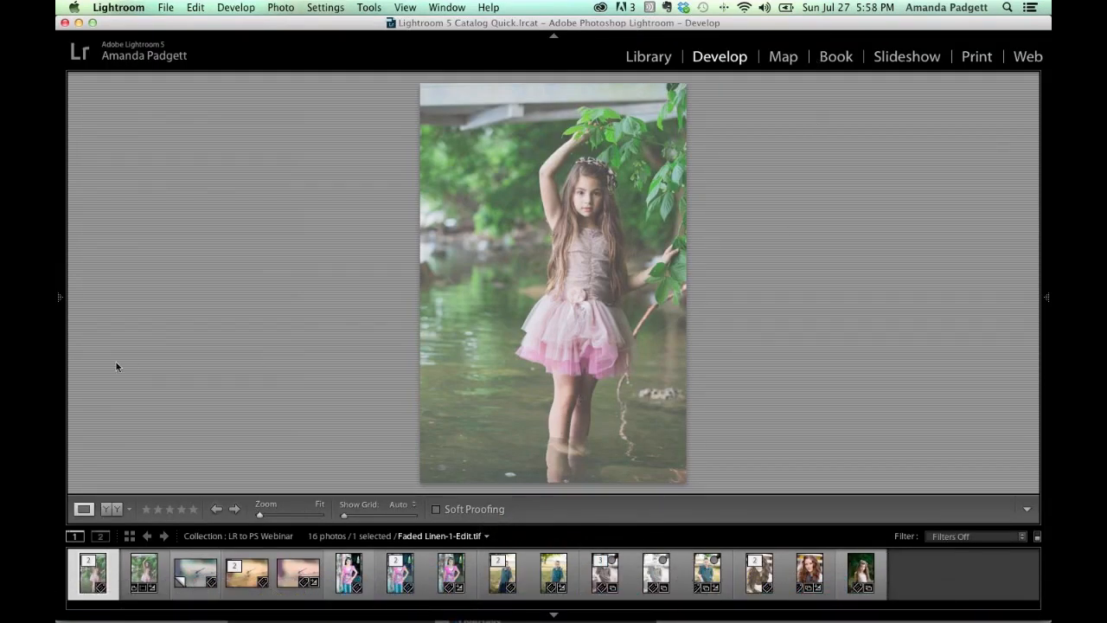
{"action": "left_click", "coordinate": [61, 297]}
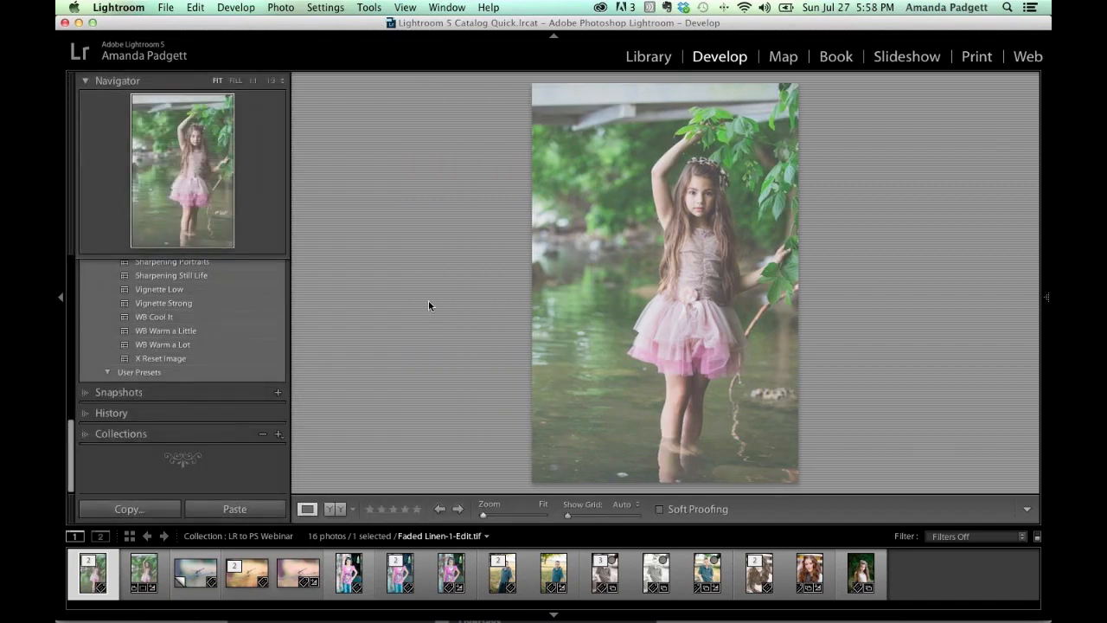
{"action": "left_click", "coordinate": [650, 56]}
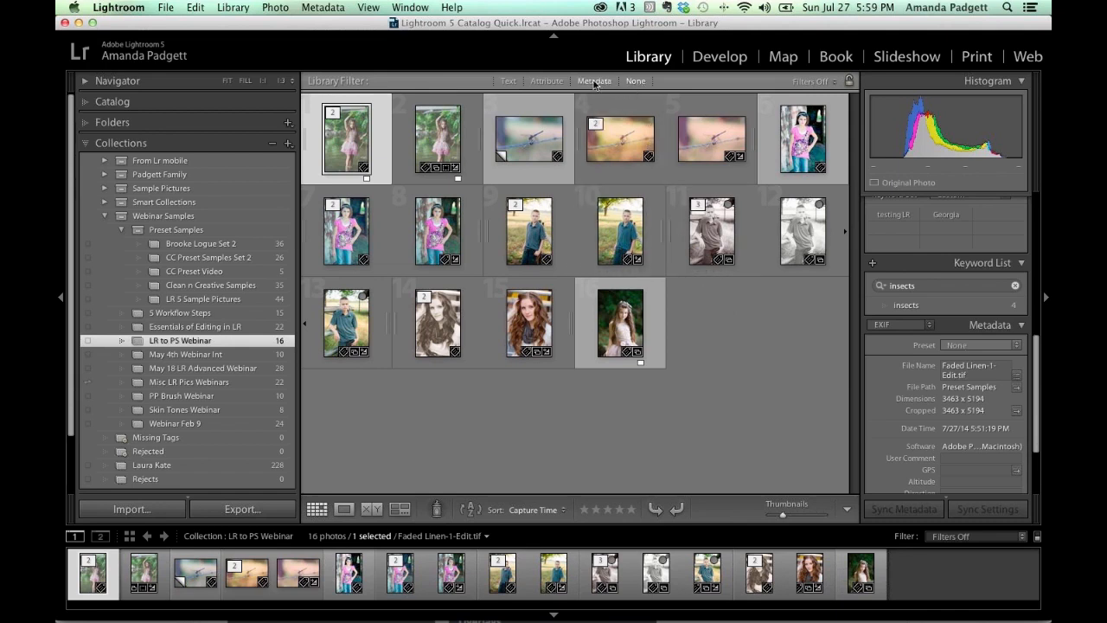
Show the metadata filters for the collection, change the Label column to File Type, and enlarge the filter area.
{"action": "left_click", "coordinate": [547, 81]}
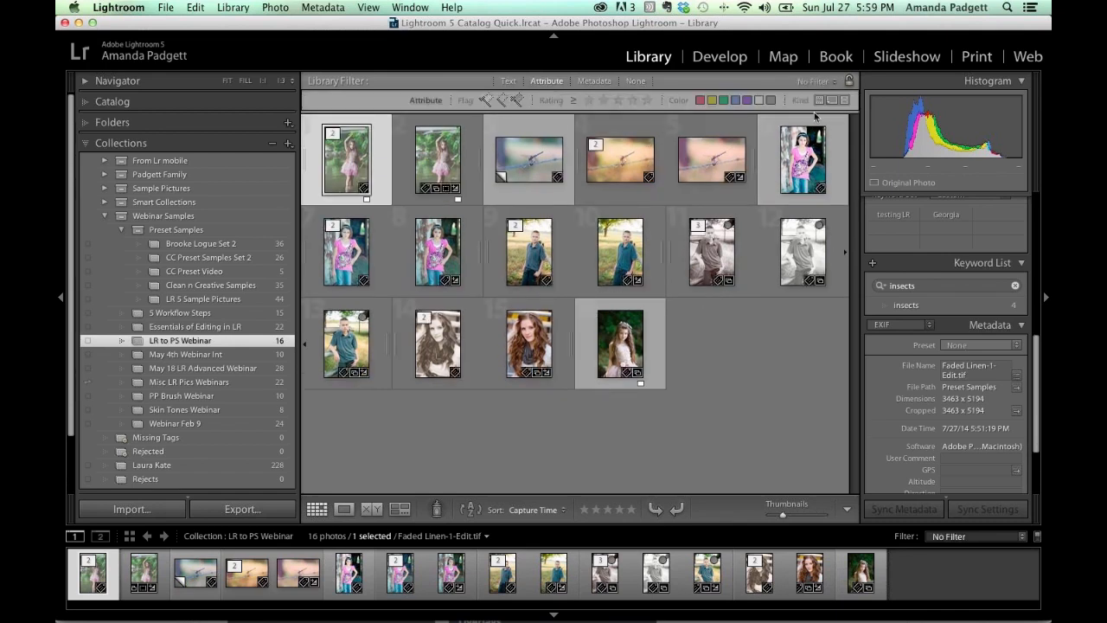
{"action": "left_click", "coordinate": [818, 81]}
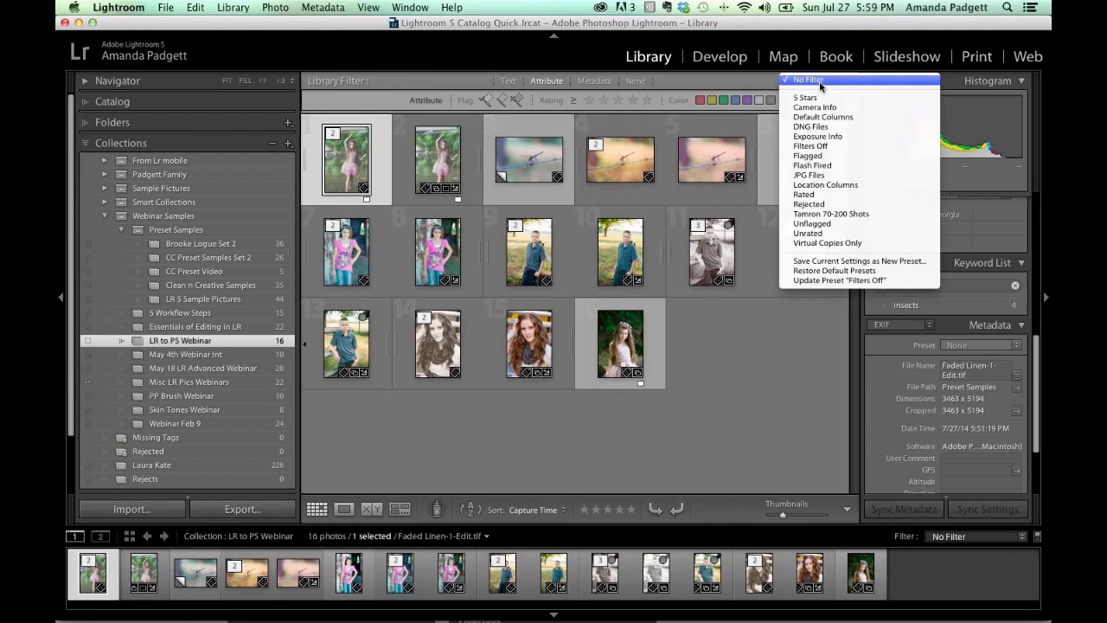
{"action": "left_click", "coordinate": [590, 81]}
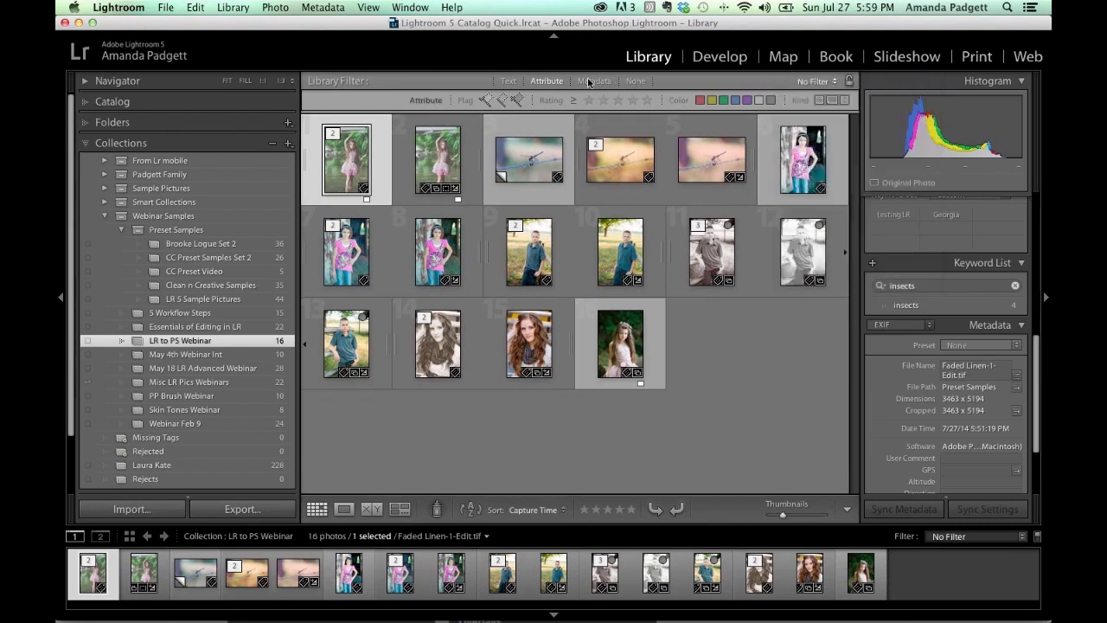
{"action": "left_click", "coordinate": [592, 84]}
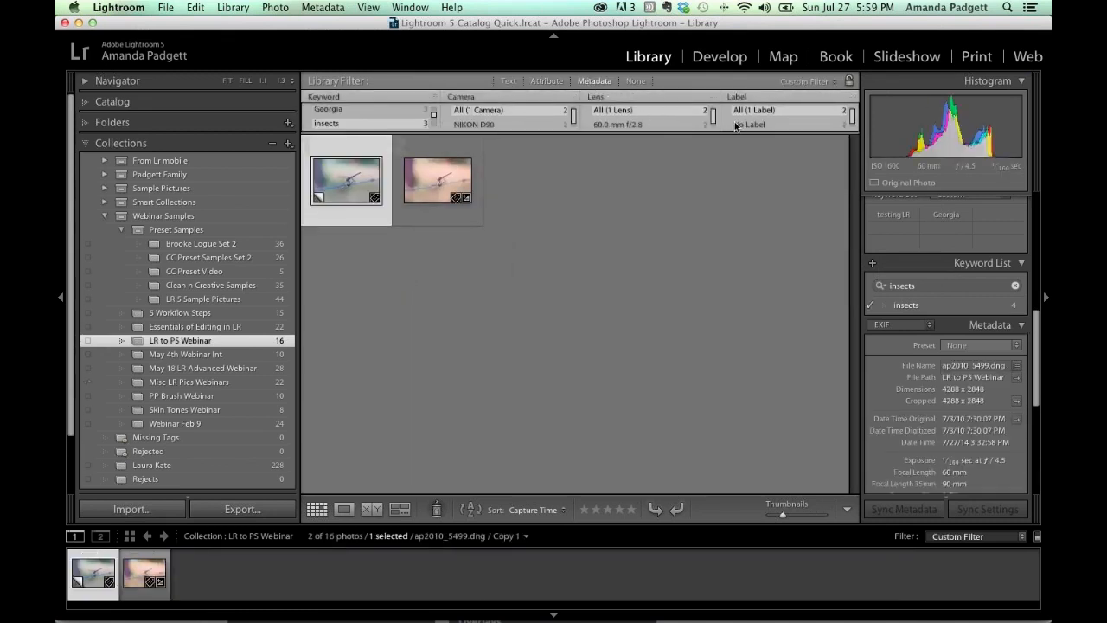
{"action": "left_click", "coordinate": [738, 96]}
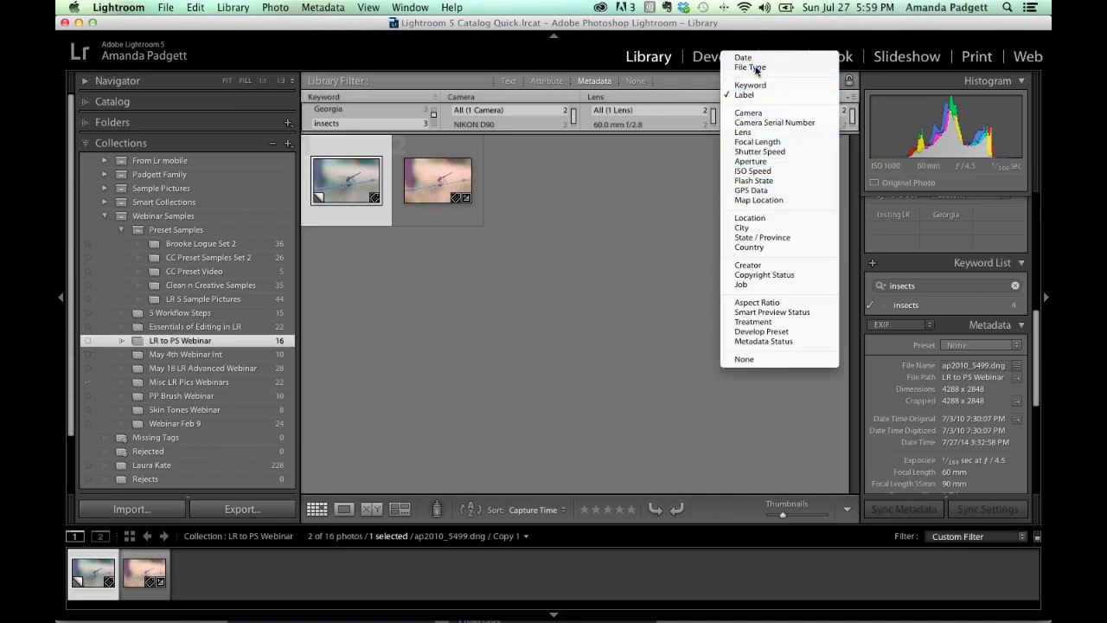
{"action": "left_click", "coordinate": [752, 67]}
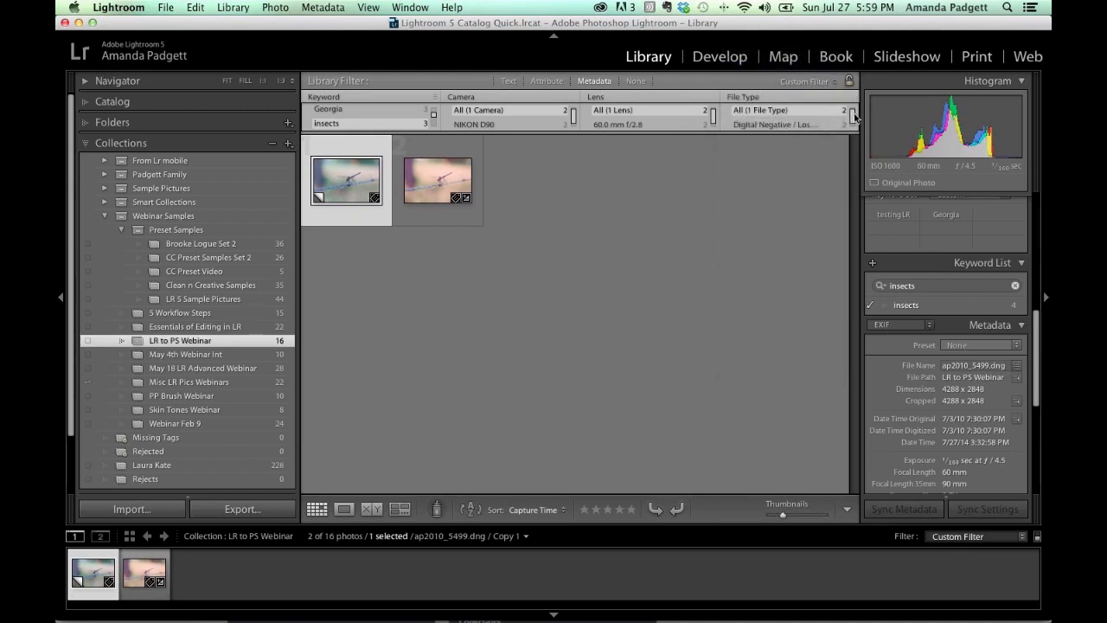
{"action": "left_click_drag", "start_coordinate": [779, 132], "coordinate": [779, 197]}
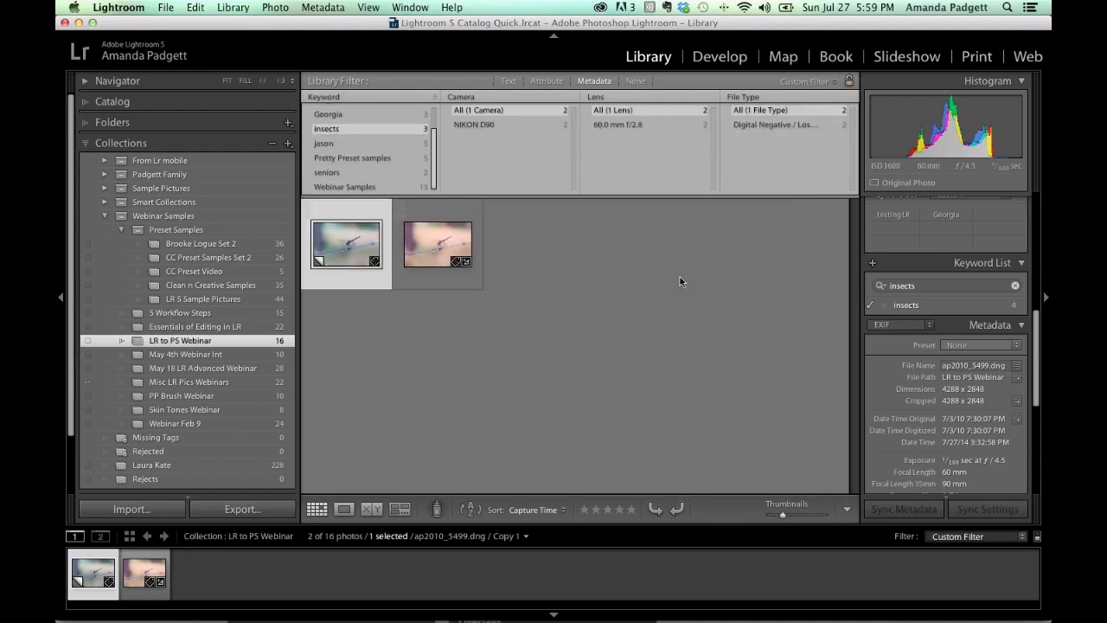
Reset the keyword filter to all keywords and filter the collection to TIFF files.
{"action": "scroll", "coordinate": [372, 151], "scroll_direction": "up", "scroll_amount": 2}
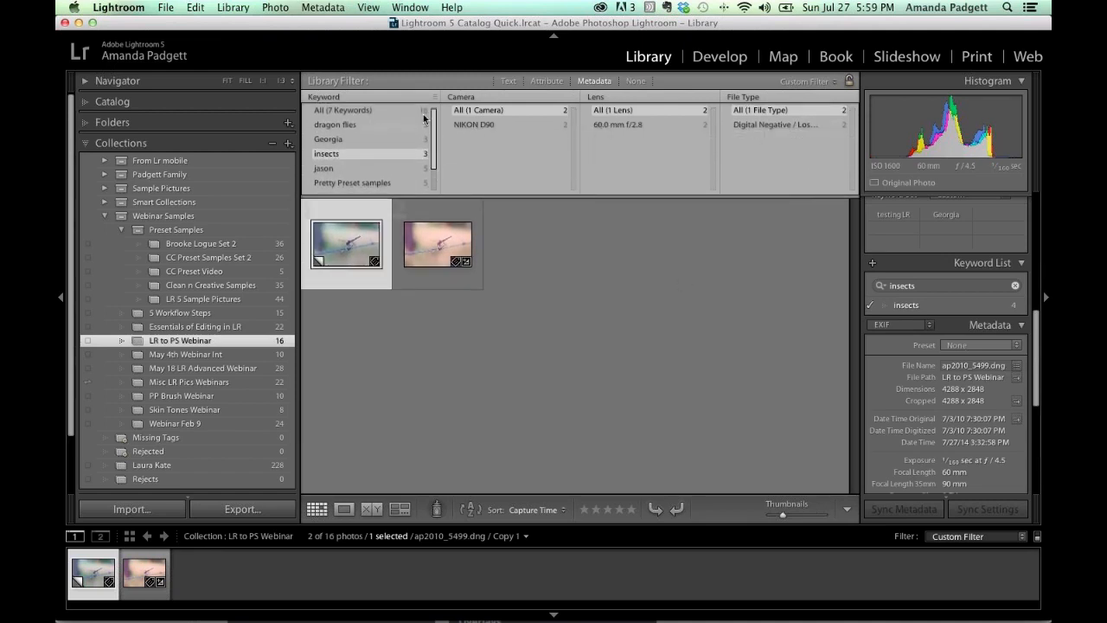
{"action": "left_click", "coordinate": [343, 111]}
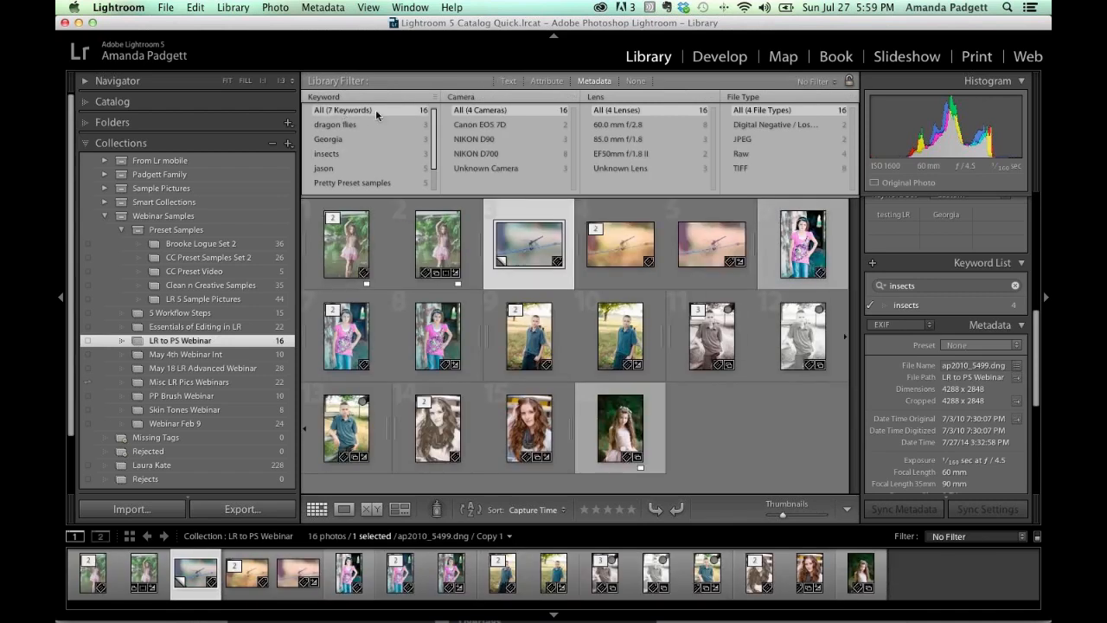
{"action": "left_click", "coordinate": [749, 169]}
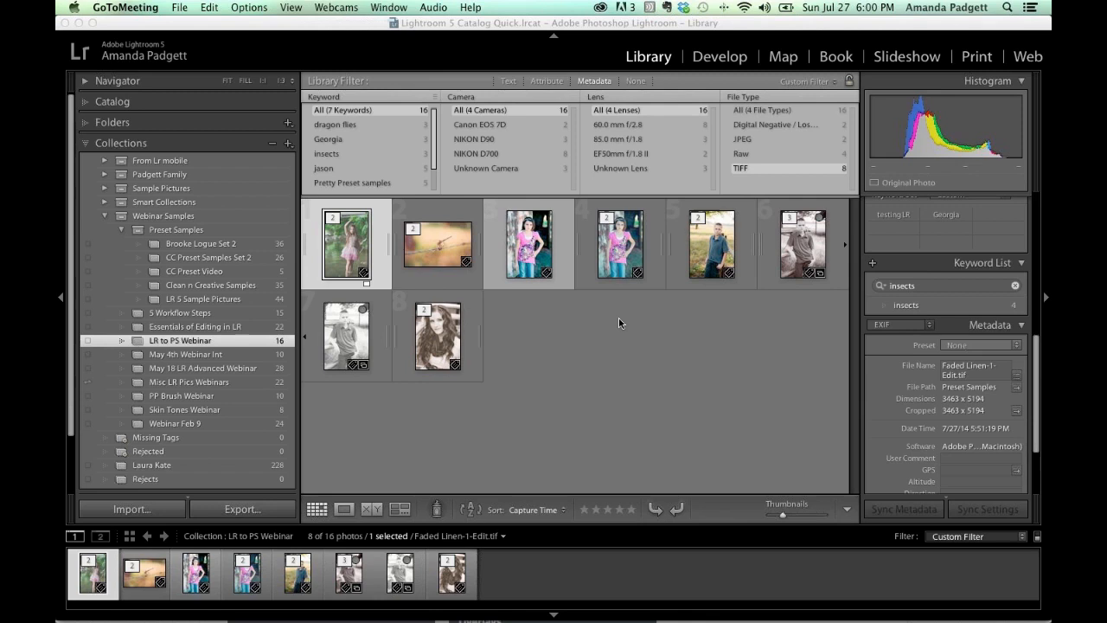
Review the External Editing preferences for Photoshop CC 2014 and the additional external editor, and close the preferences.
{"action": "left_click", "coordinate": [415, 423]}
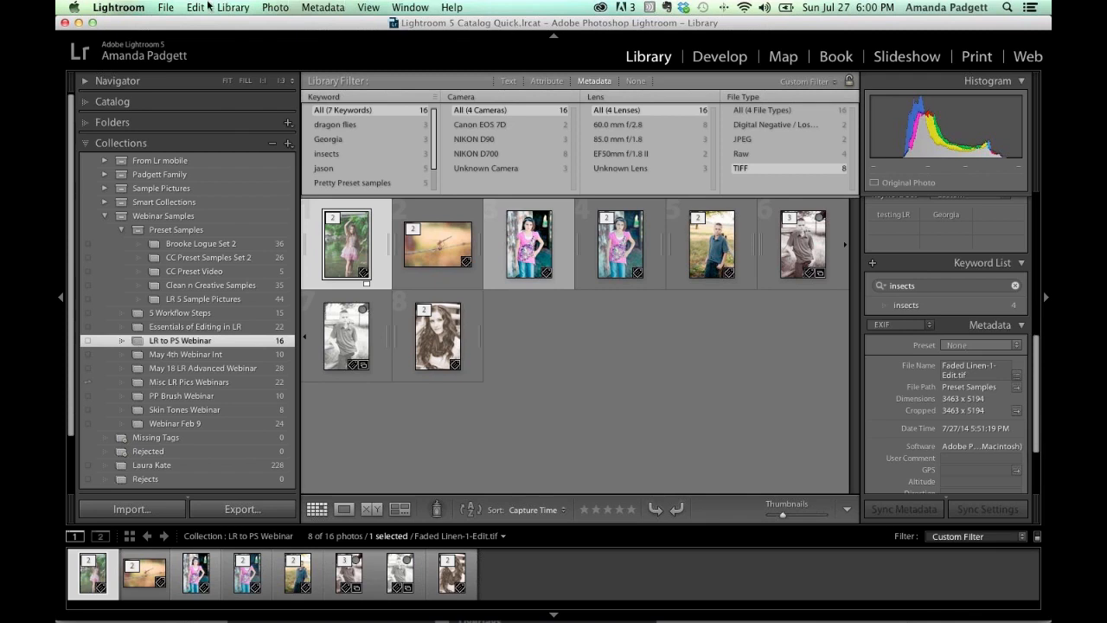
{"action": "left_click", "coordinate": [130, 7]}
{"action": "left_click", "coordinate": [136, 48]}
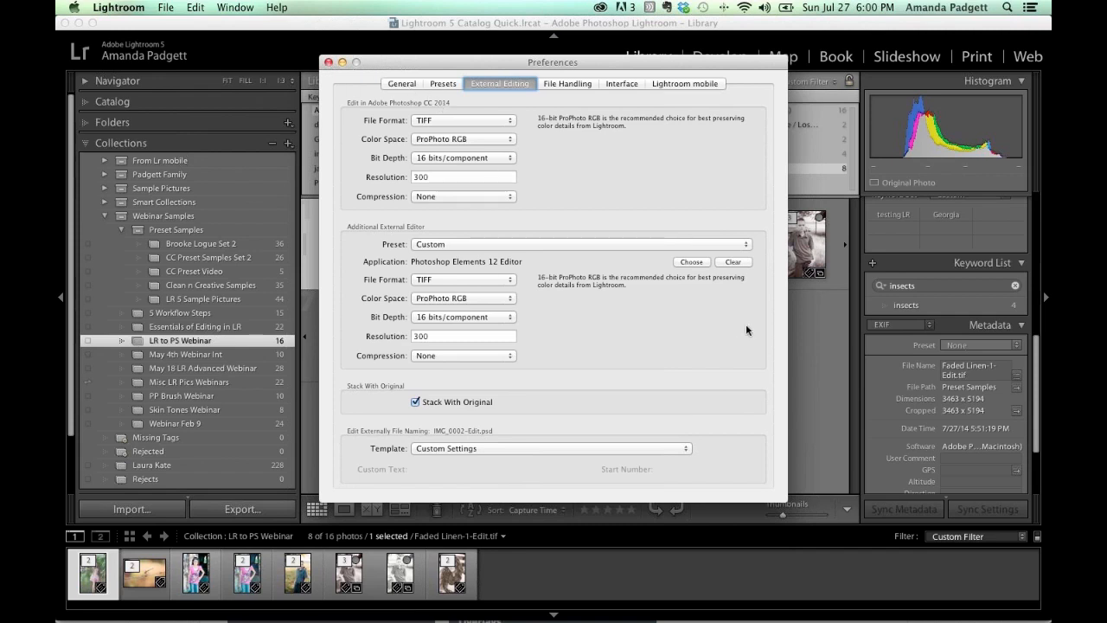
{"action": "key", "text": "super+w"}
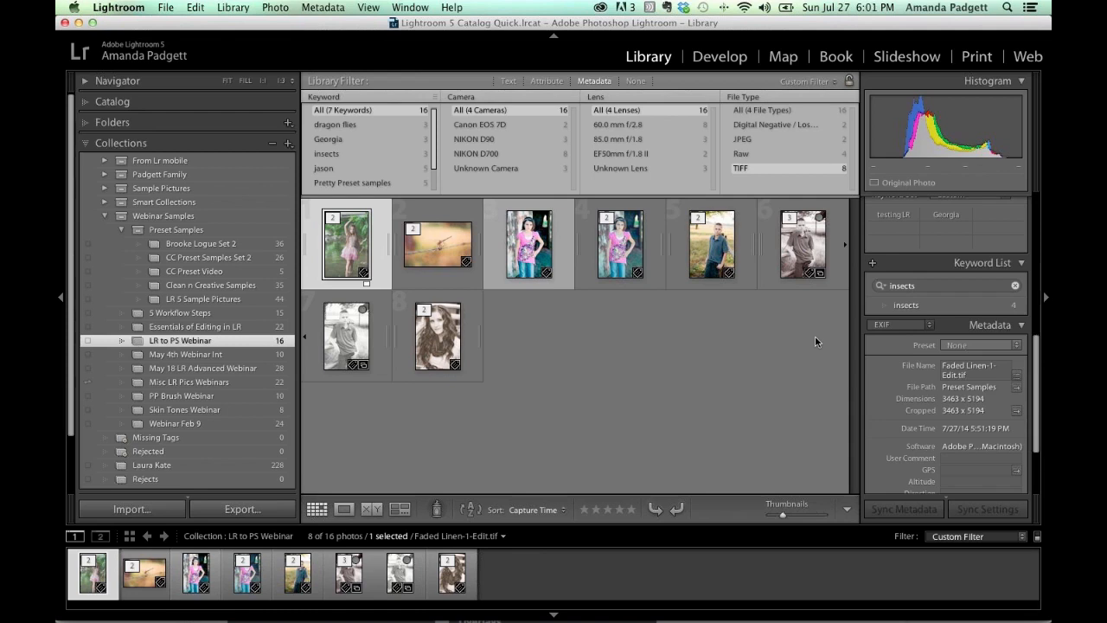
Browse to Adobe Photoshop CC 2014 as the application for the additional external editor in the preferences, and cancel the selection.
{"action": "left_click", "coordinate": [116, 8]}
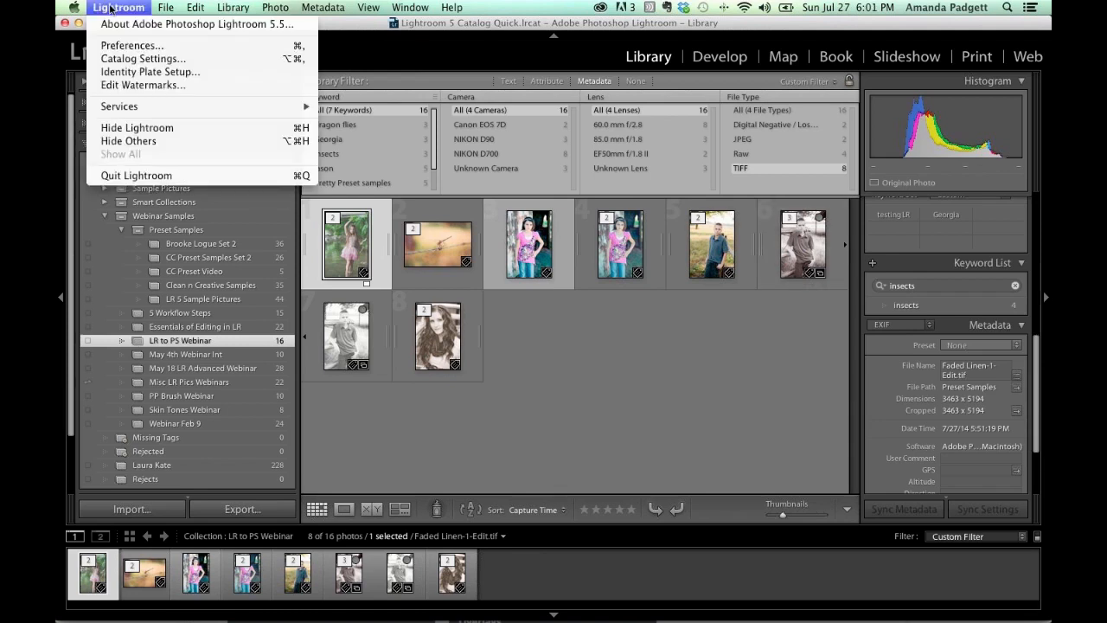
{"action": "left_click", "coordinate": [124, 48]}
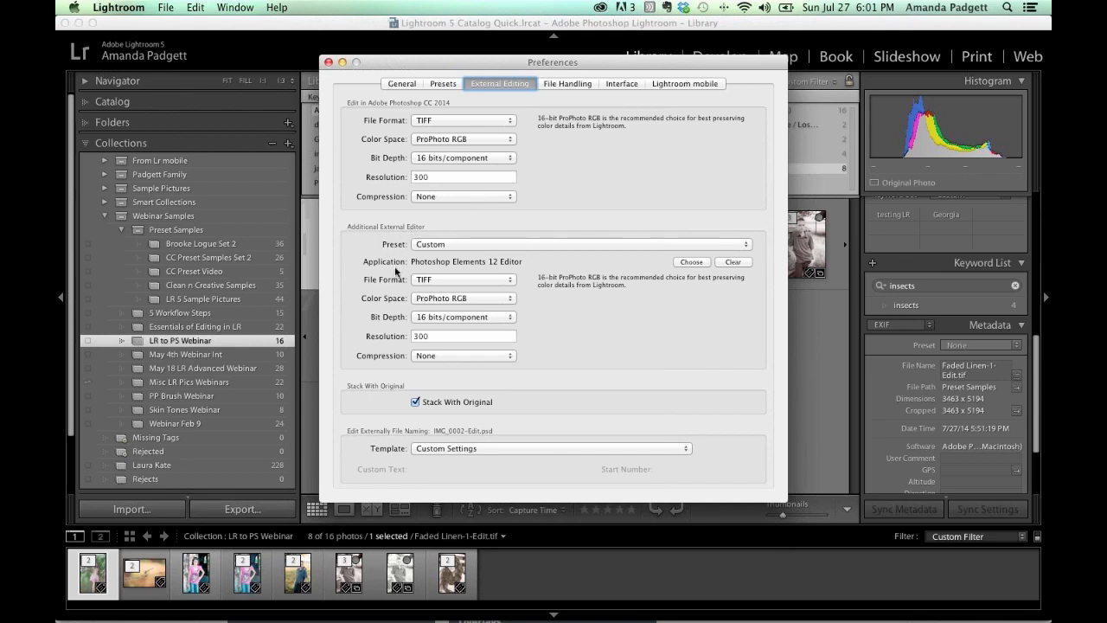
{"action": "left_click", "coordinate": [692, 262]}
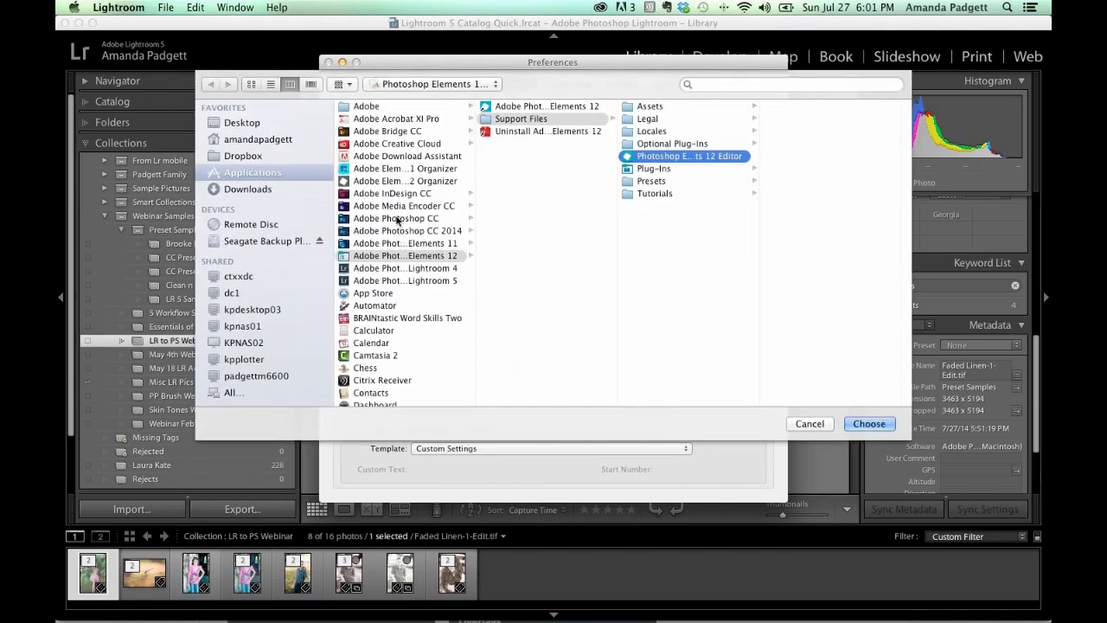
{"action": "left_click", "coordinate": [396, 221]}
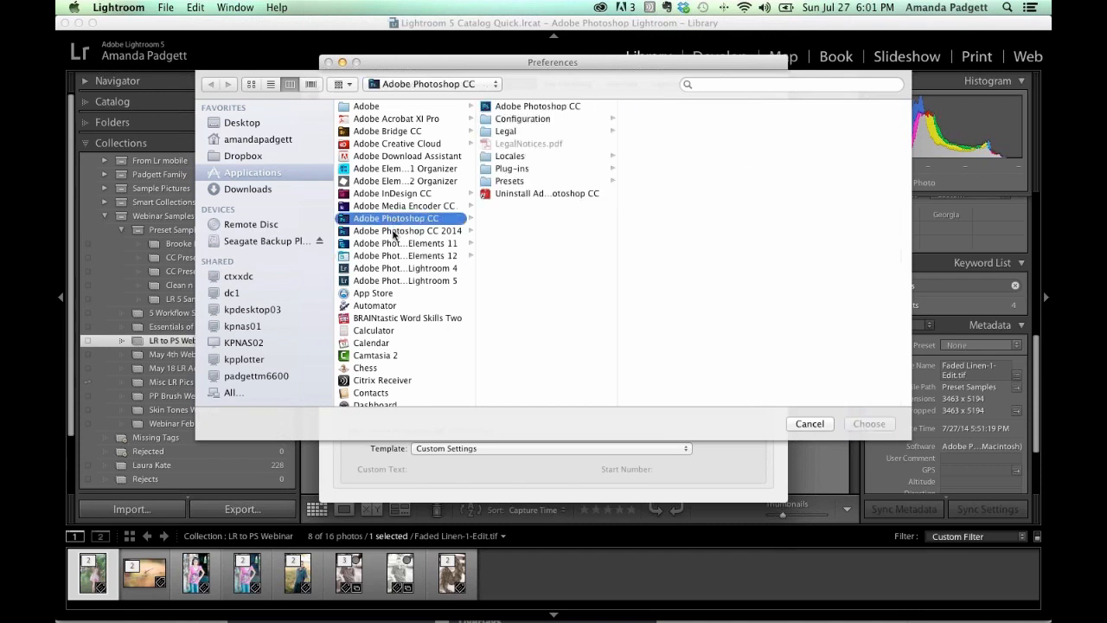
{"action": "left_click", "coordinate": [396, 231]}
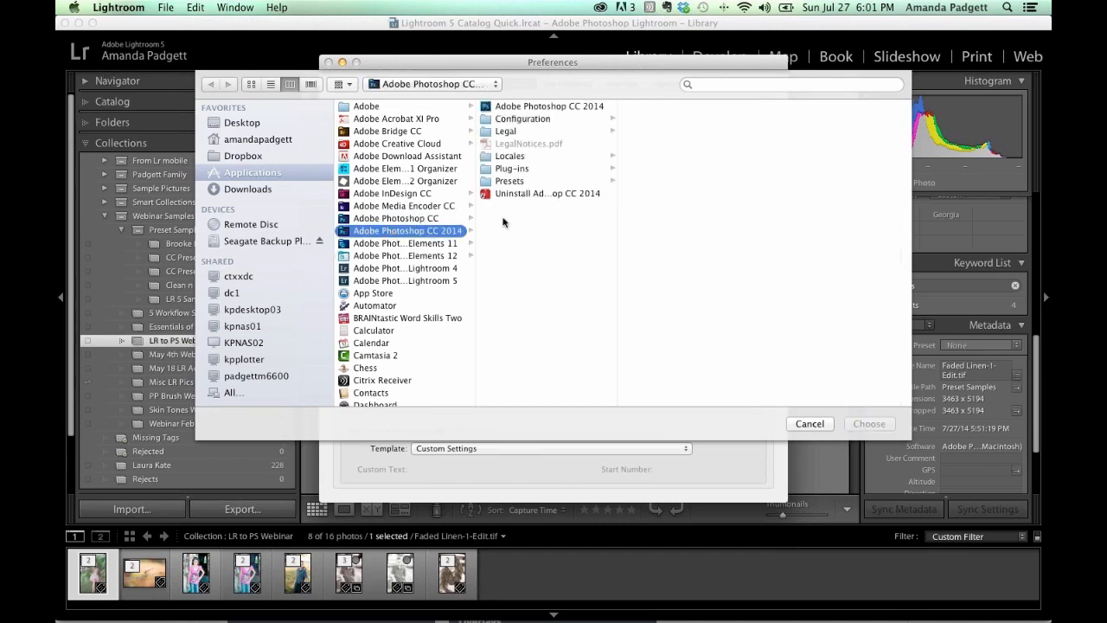
{"action": "left_click", "coordinate": [542, 108]}
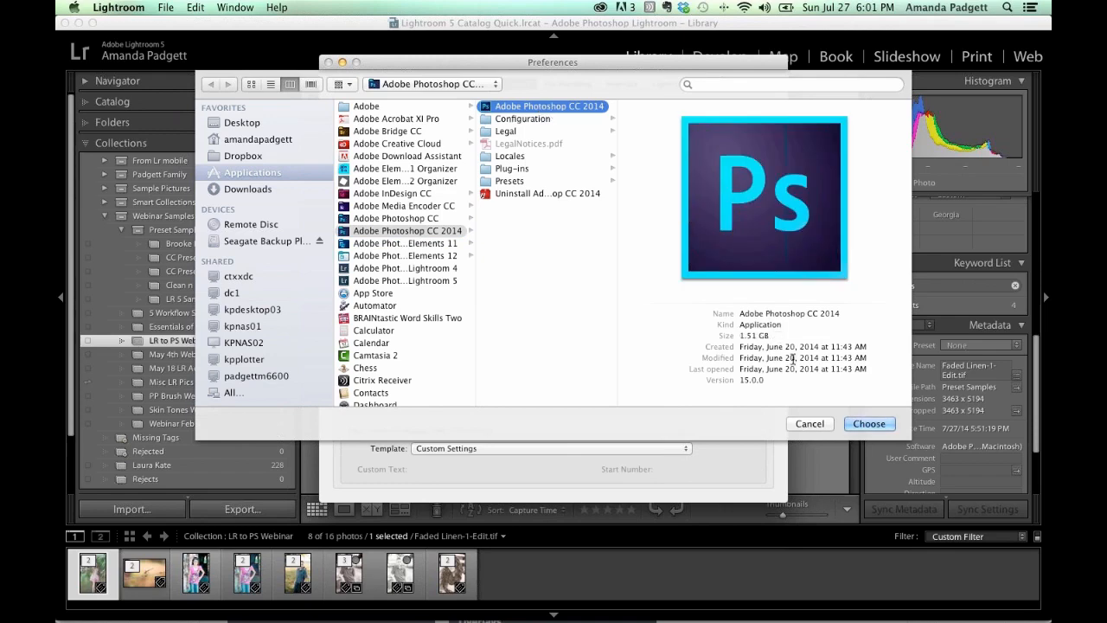
{"action": "left_click", "coordinate": [813, 426]}
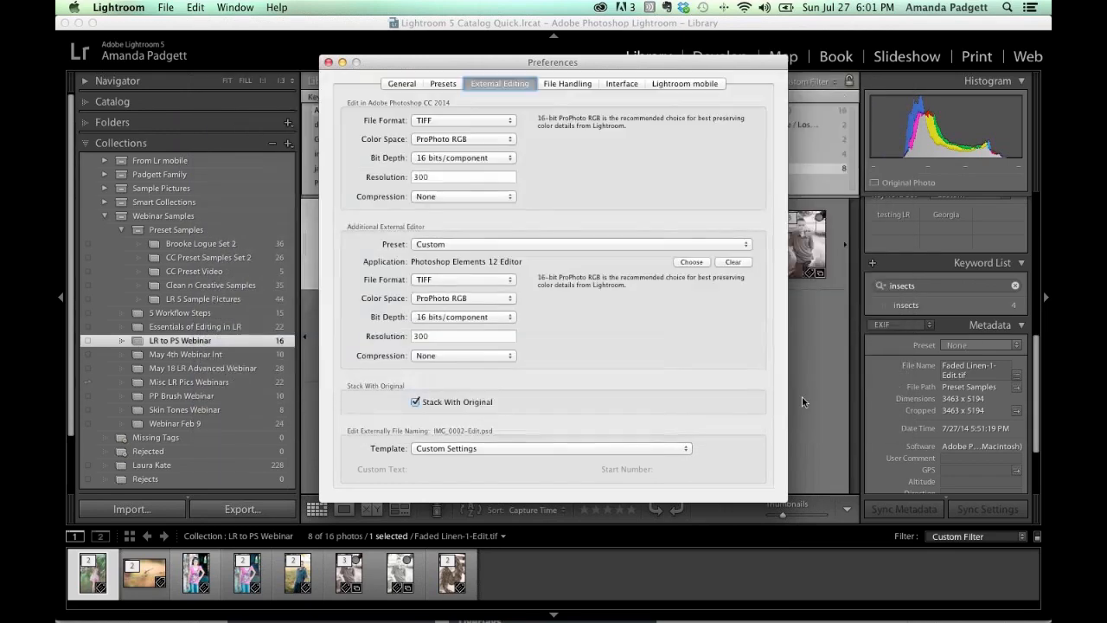
Close the Lightroom preferences, switch to Photoshop, and review the History States option in its Performance preferences.
{"action": "left_click", "coordinate": [329, 63]}
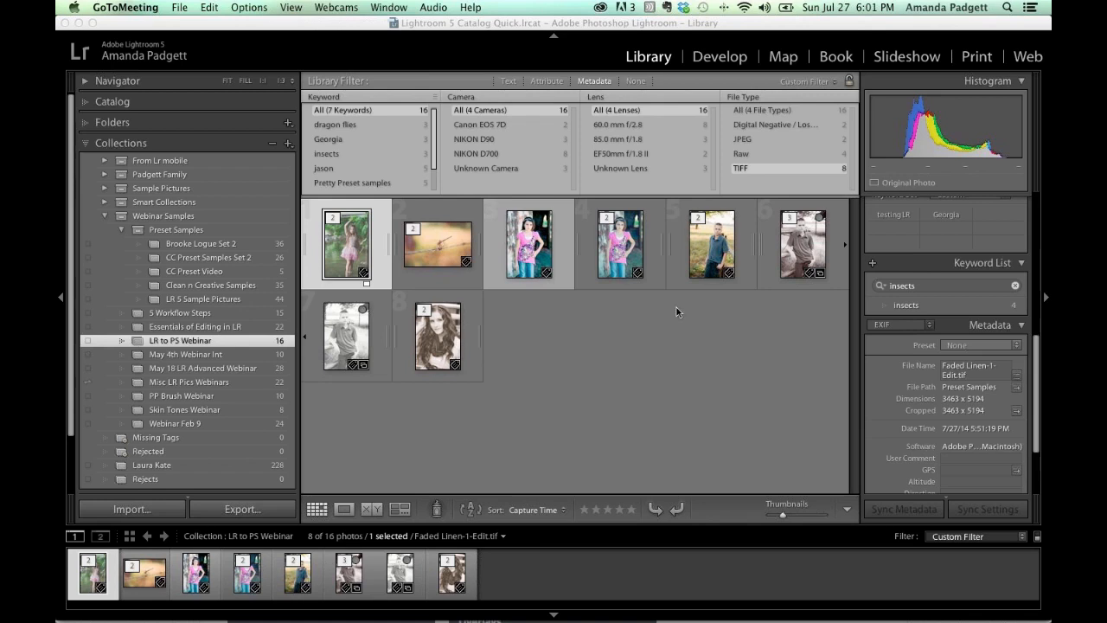
{"action": "mouse_move", "coordinate": [510, 610]}
{"action": "left_click", "coordinate": [783, 578]}
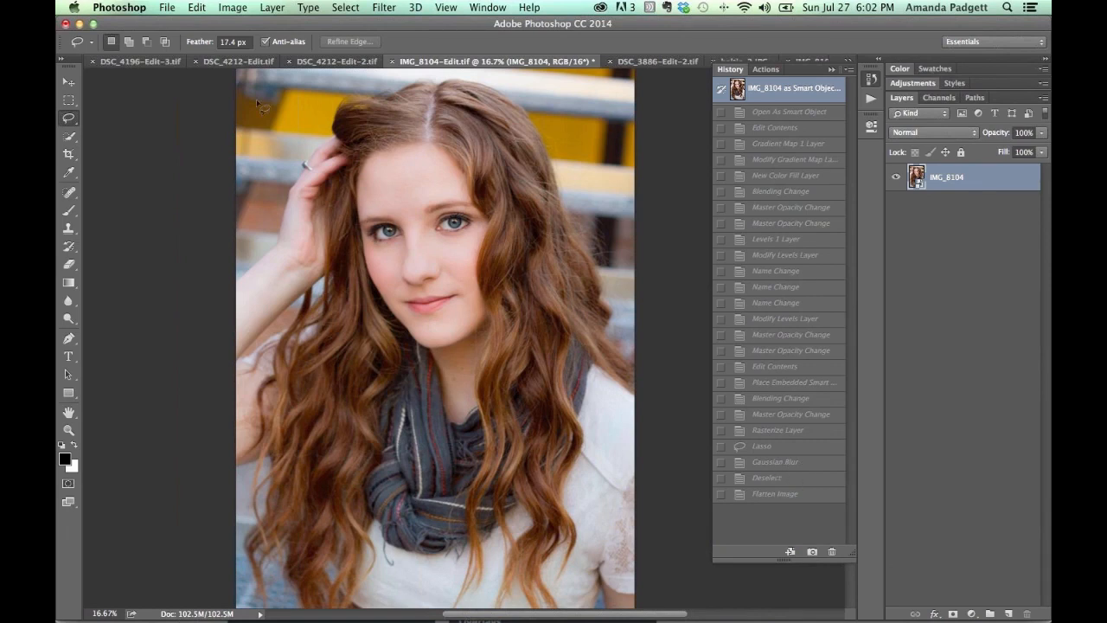
{"action": "left_click", "coordinate": [128, 8]}
{"action": "mouse_move", "coordinate": [134, 50]}
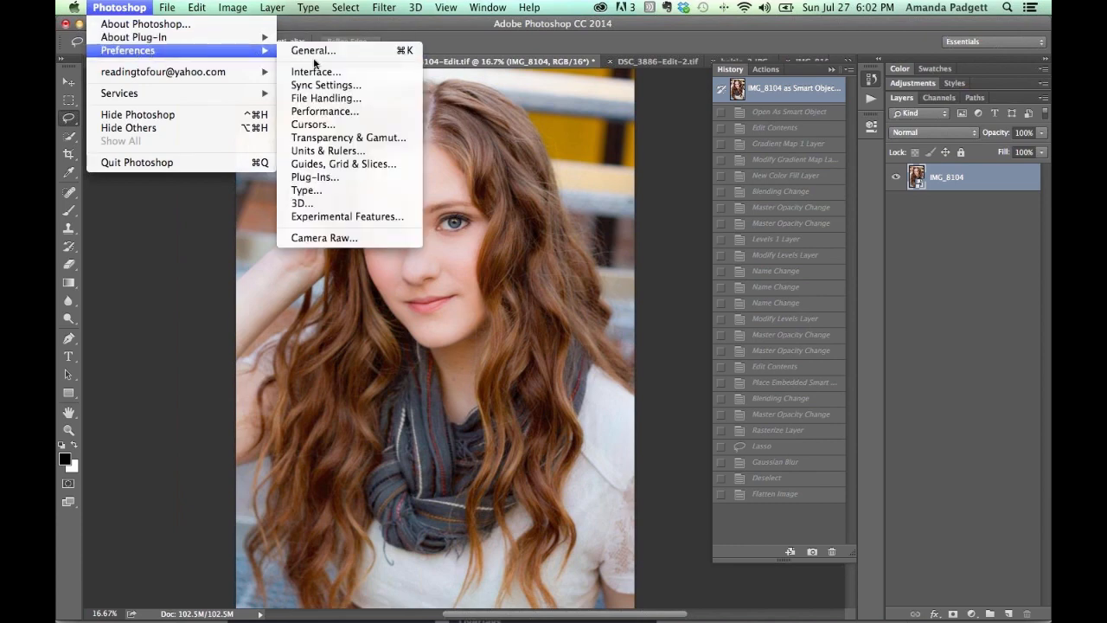
{"action": "left_click", "coordinate": [356, 115]}
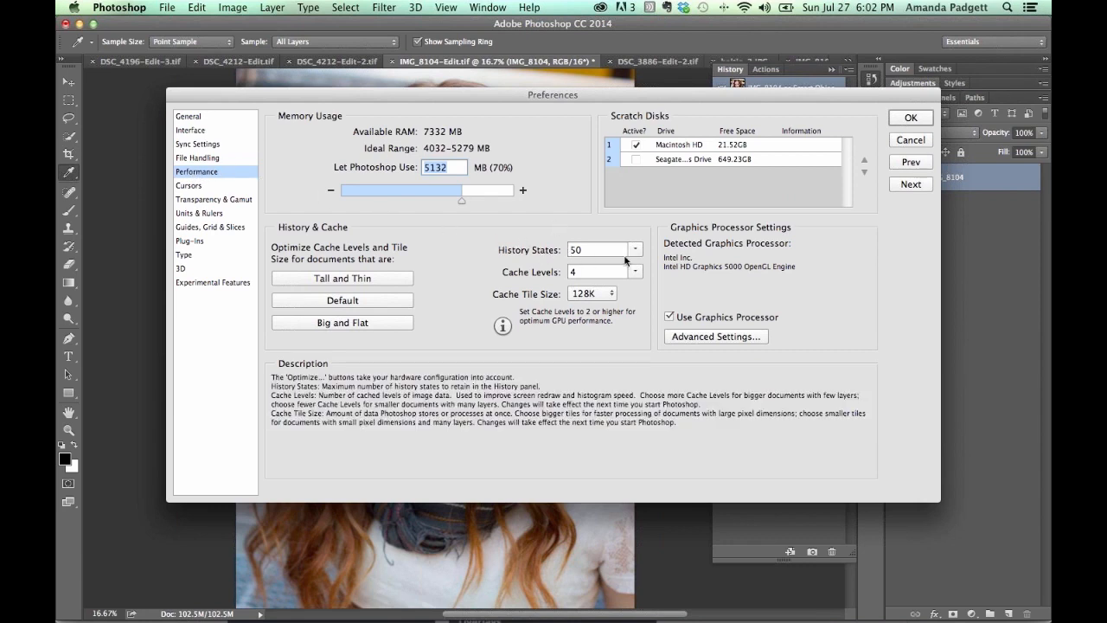
{"action": "left_click", "coordinate": [636, 251]}
{"action": "left_click", "coordinate": [637, 253]}
{"action": "left_click", "coordinate": [904, 122]}
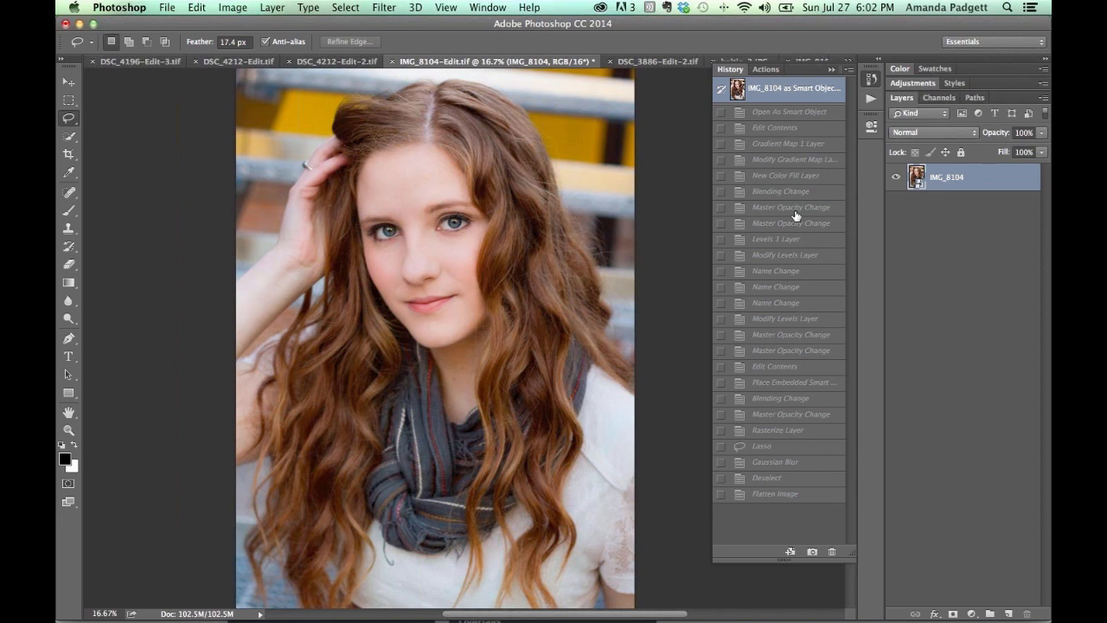
Close IMG_8104-Edit.tif without saving its changes.
{"action": "left_click", "coordinate": [394, 63]}
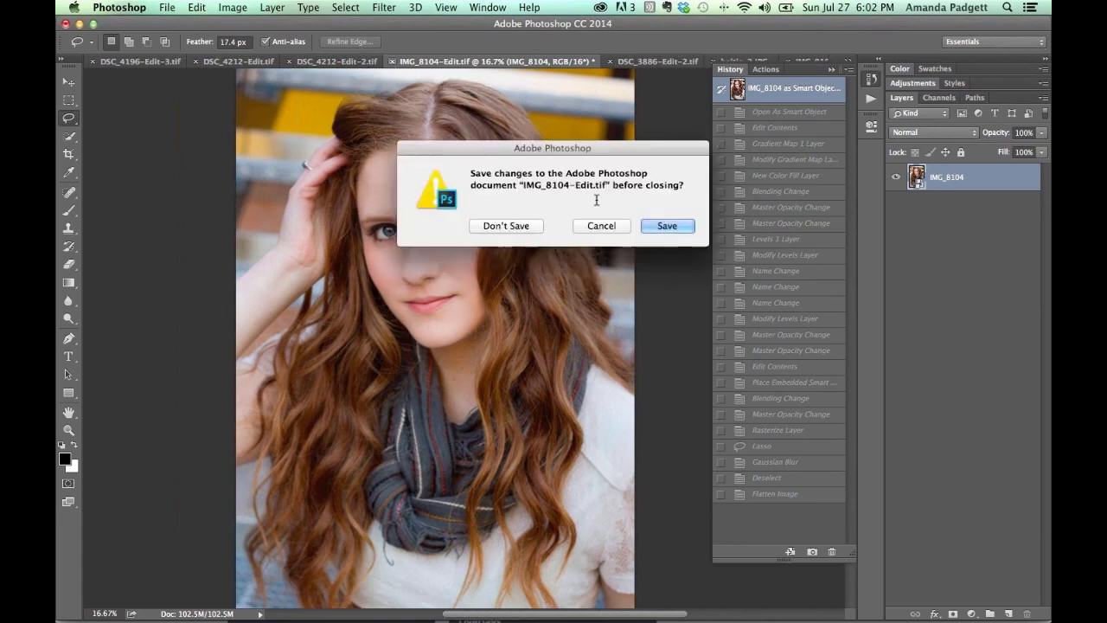
{"action": "left_click", "coordinate": [513, 228]}
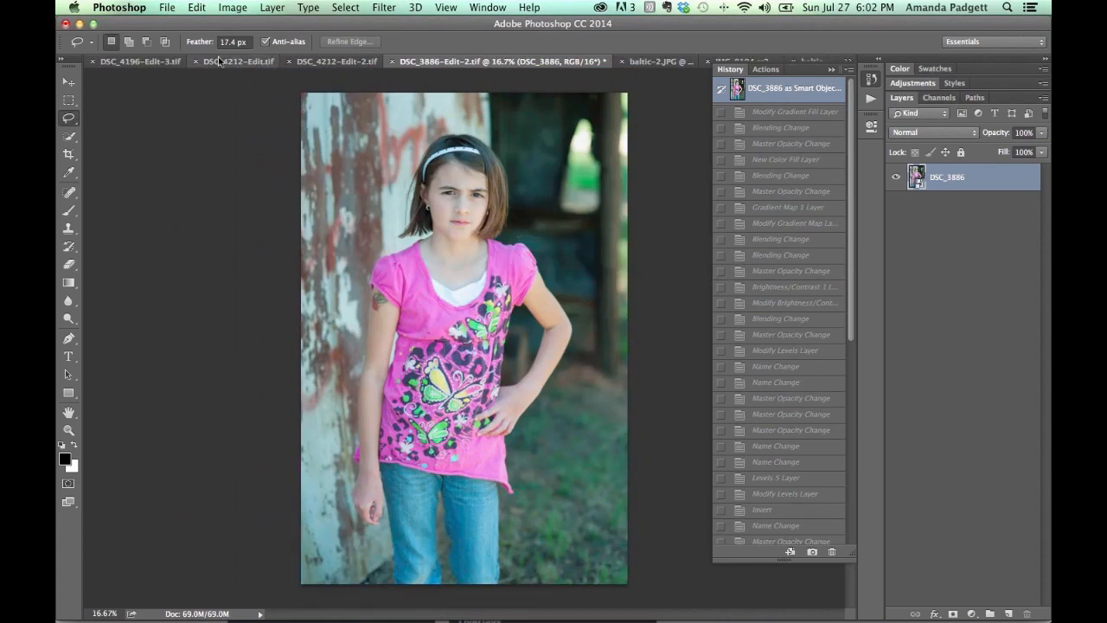
{"action": "left_click", "coordinate": [167, 7]}
{"action": "mouse_move", "coordinate": [196, 85]}
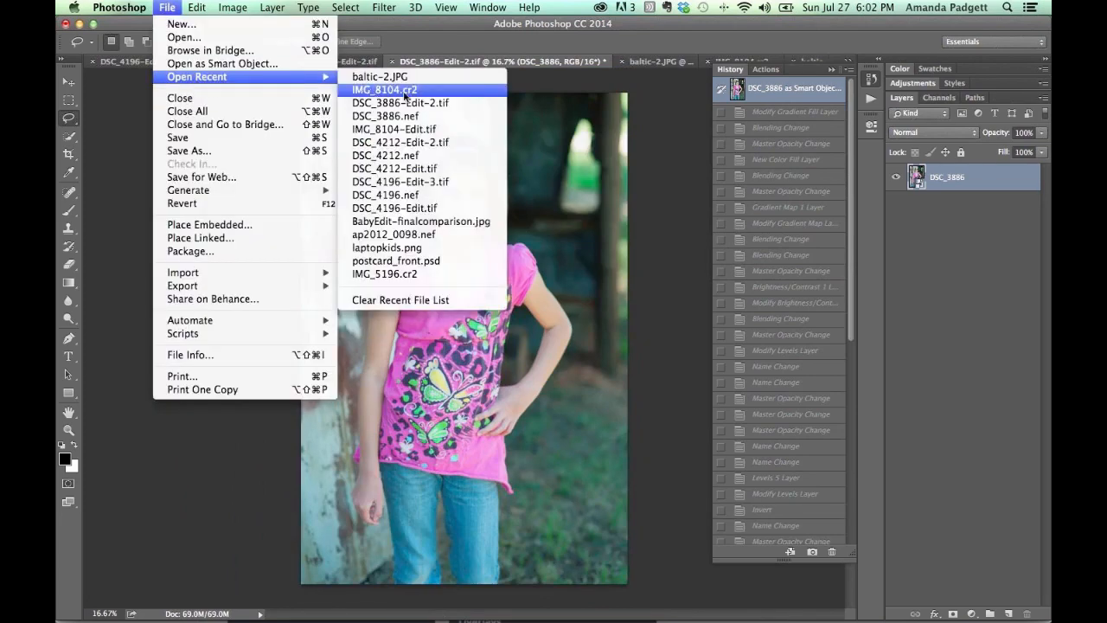
{"action": "left_click", "coordinate": [414, 109]}
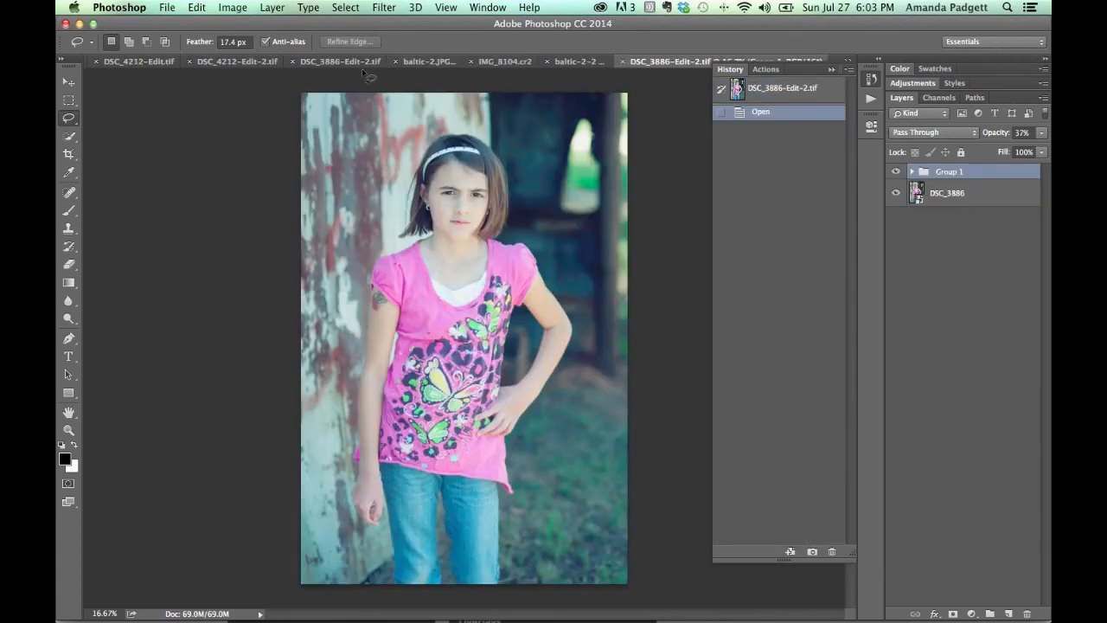
{"action": "left_click", "coordinate": [622, 62]}
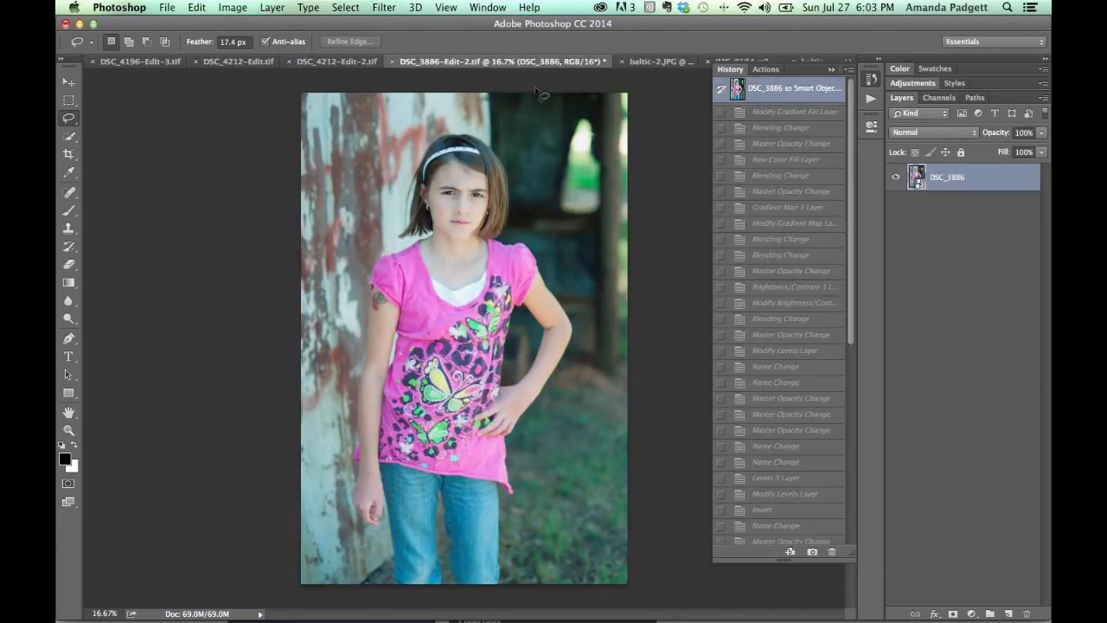
Close the modified DSC_3886-Edit-2.tif without saving and reopen the file from the recent files.
{"action": "left_click", "coordinate": [392, 62]}
{"action": "left_click", "coordinate": [506, 230]}
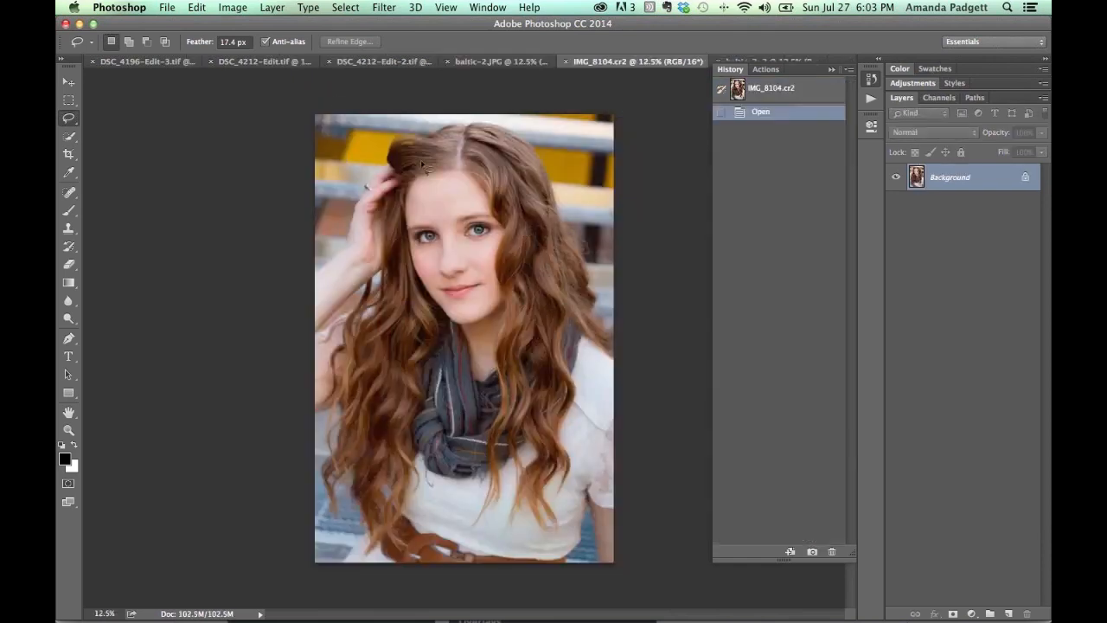
{"action": "left_click", "coordinate": [168, 8]}
{"action": "mouse_move", "coordinate": [186, 81]}
{"action": "left_click", "coordinate": [467, 153]}
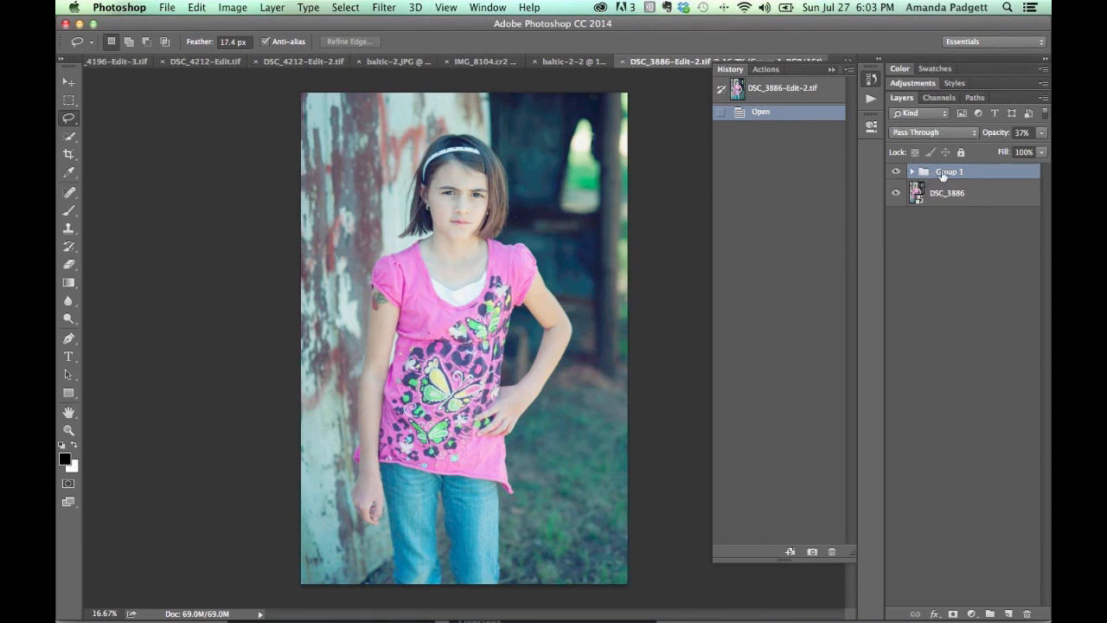
Hide and show Group 1 in DSC_3886-Edit-2.tif to compare the photo without and with the layered edits.
{"action": "left_click_drag", "start_coordinate": [943, 176], "coordinate": [918, 177]}
{"action": "left_click", "coordinate": [897, 172]}
{"action": "left_click", "coordinate": [898, 172]}
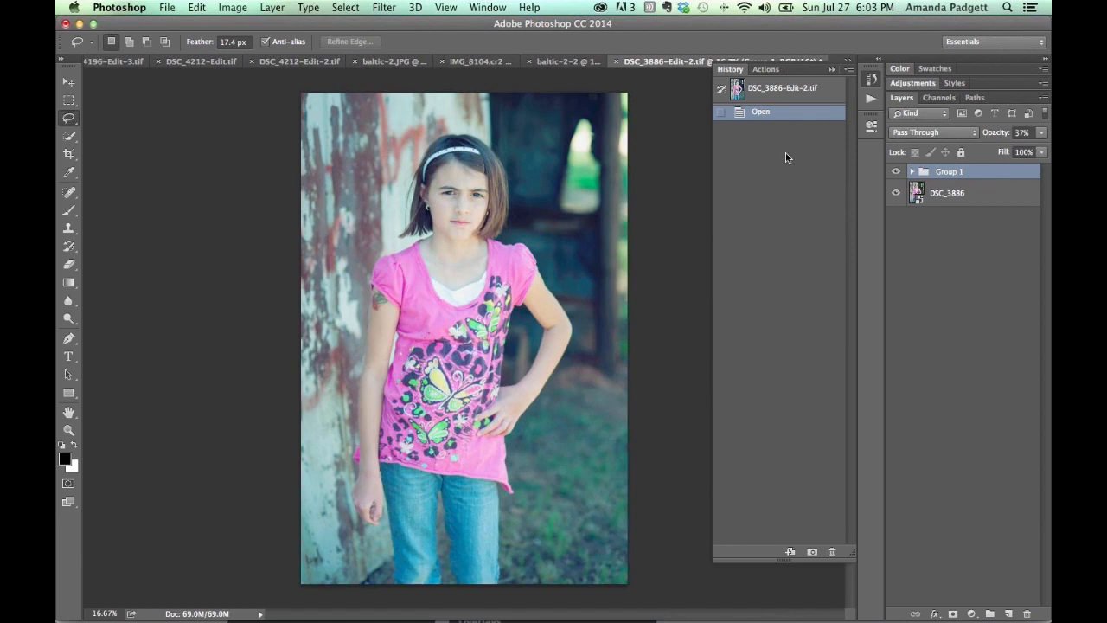
{"action": "left_click", "coordinate": [1039, 63]}
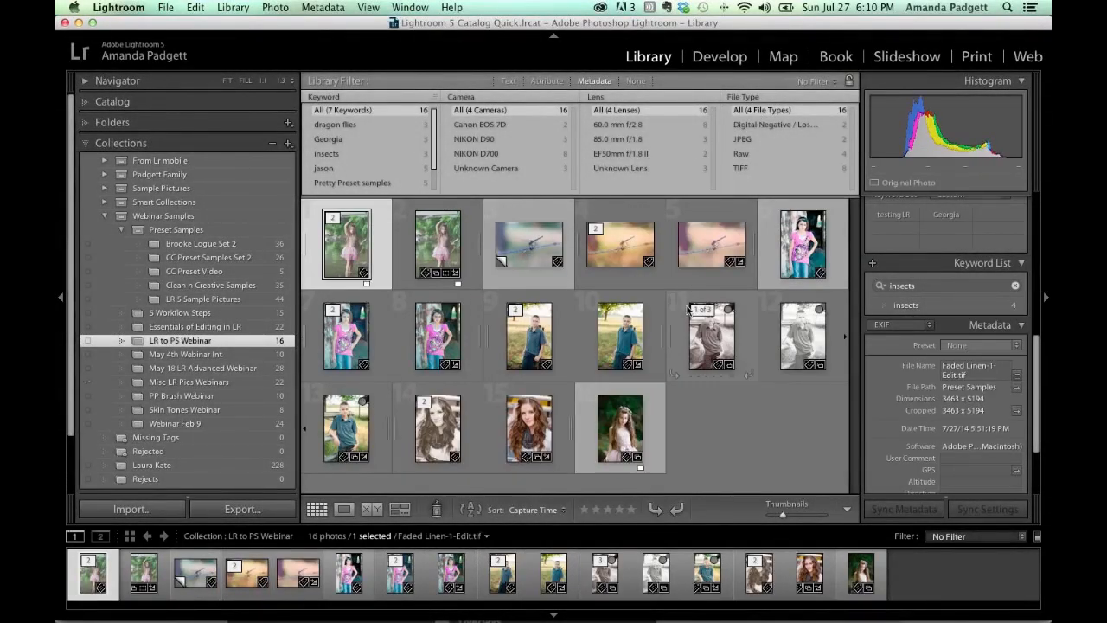
Open the dragonfly photo ap2010_5499.dng in Lightroom's Develop module and reset its adjustments.
{"action": "left_click", "coordinate": [705, 252]}
{"action": "left_click", "coordinate": [720, 56]}
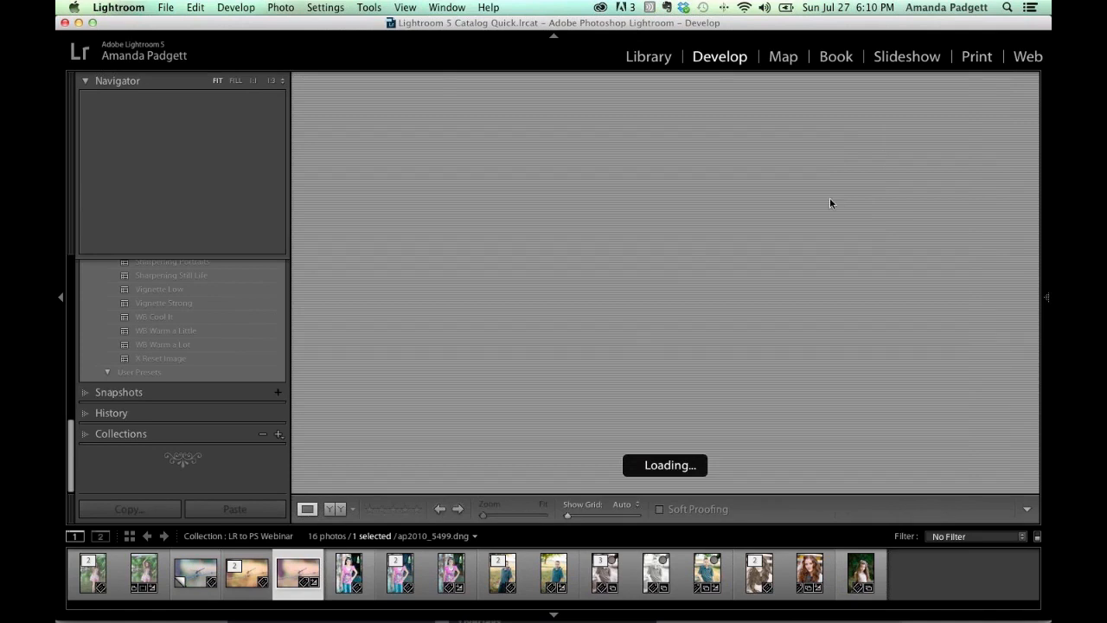
{"action": "left_click", "coordinate": [1047, 303]}
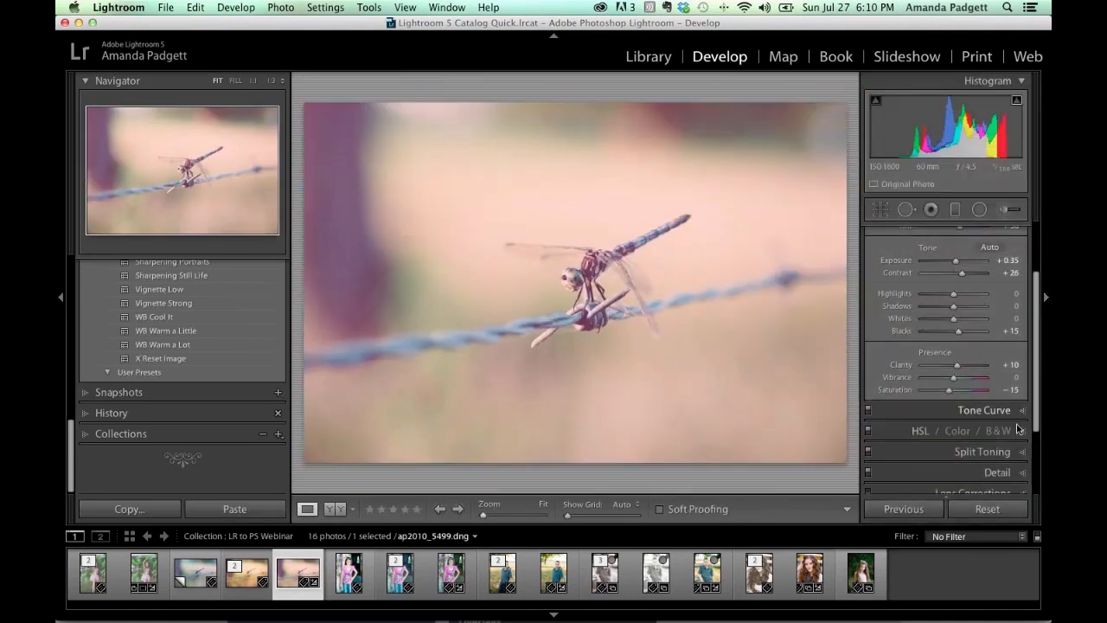
{"action": "left_click", "coordinate": [987, 508]}
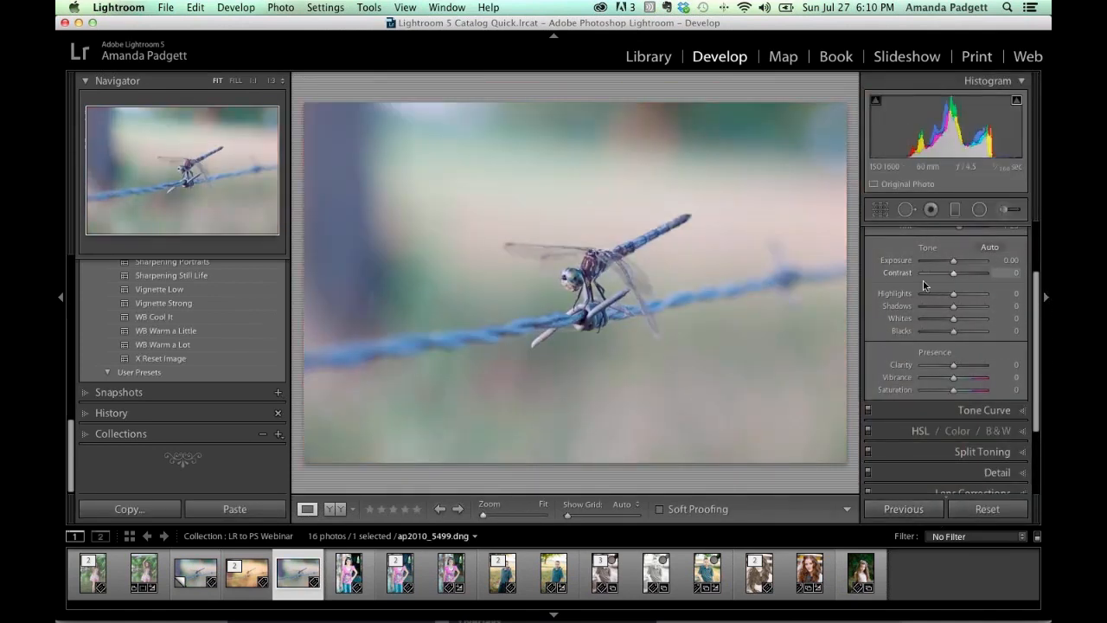
Apply the Vignette Low, WB Warm a Little and Contrast a Lot presets to the dragonfly photo.
{"action": "scroll", "coordinate": [177, 321], "scroll_direction": "up", "scroll_amount": 1}
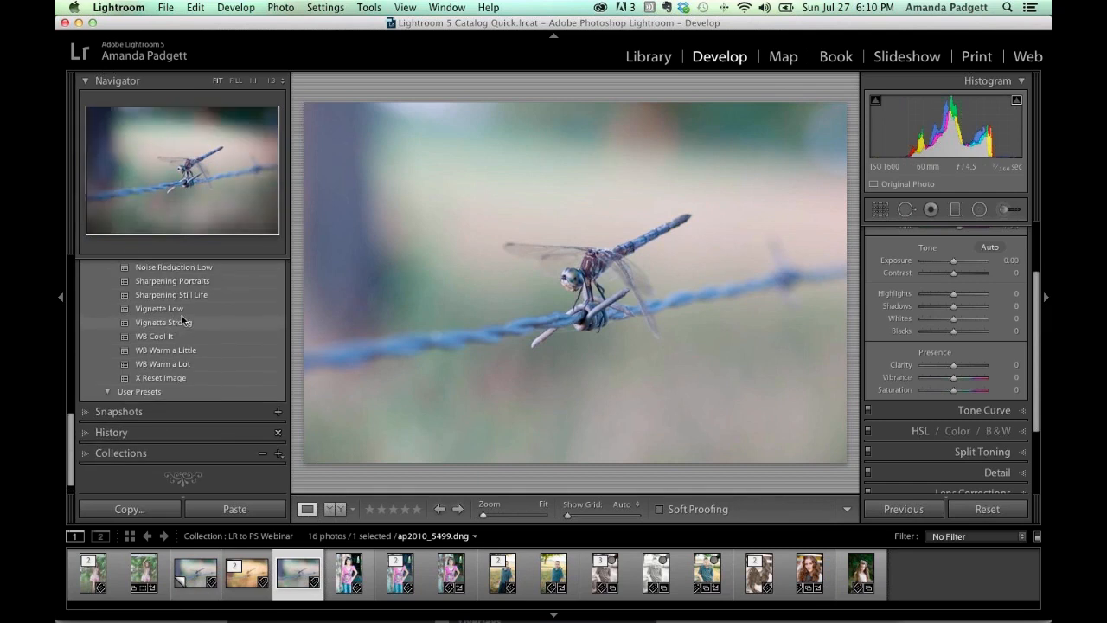
{"action": "left_click", "coordinate": [196, 310]}
{"action": "scroll", "coordinate": [196, 310], "scroll_direction": "up", "scroll_amount": 5}
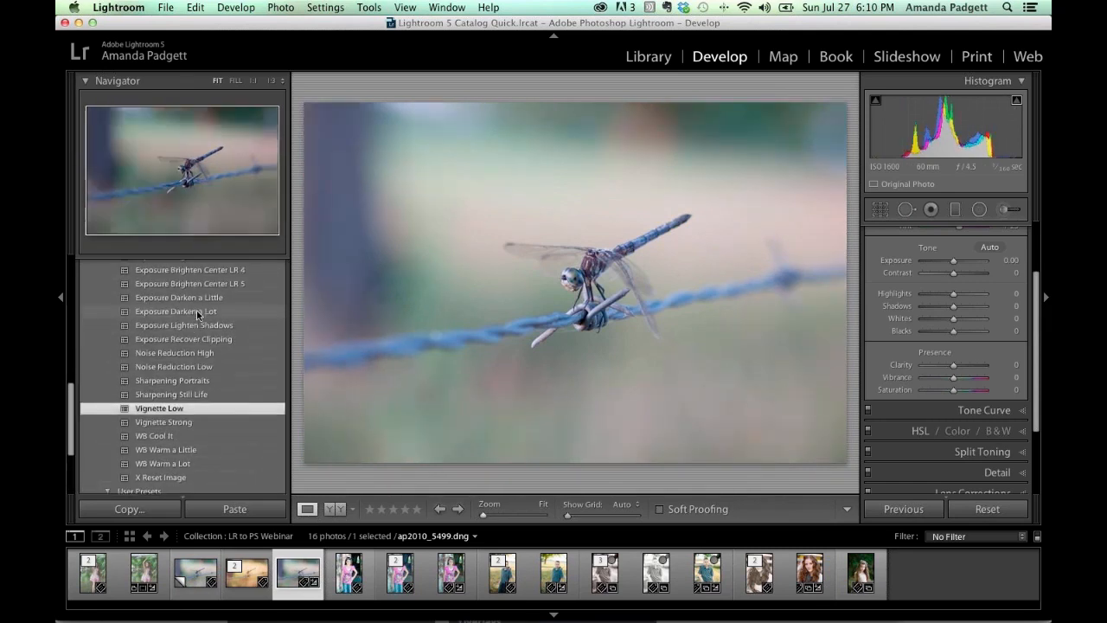
{"action": "scroll", "coordinate": [199, 337], "scroll_direction": "up", "scroll_amount": 5}
{"action": "scroll", "coordinate": [208, 369], "scroll_direction": "down", "scroll_amount": 10}
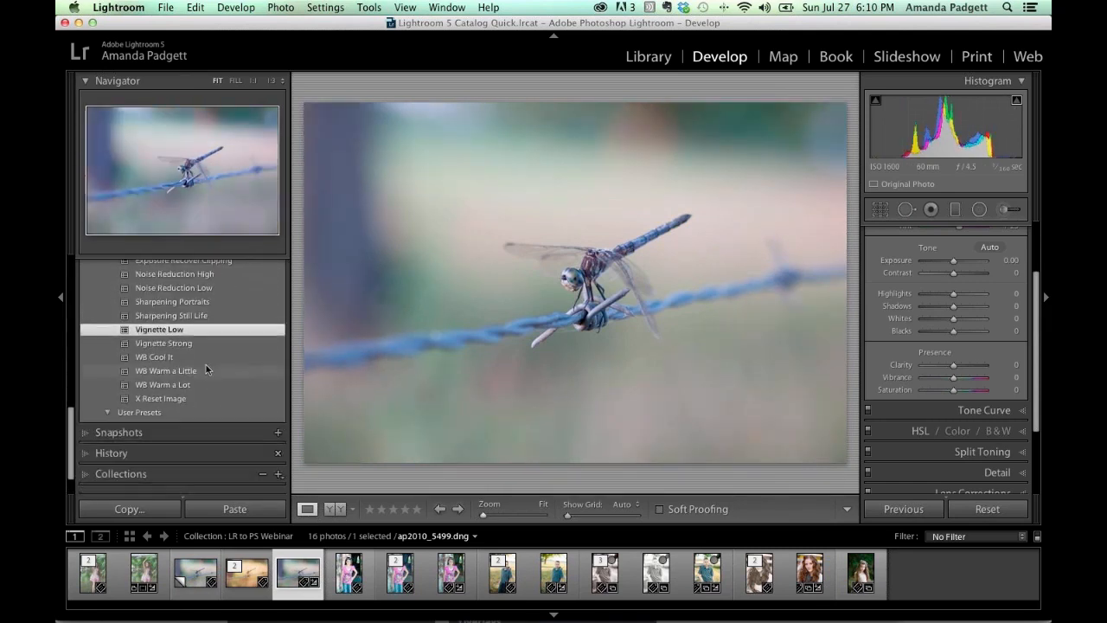
{"action": "left_click", "coordinate": [190, 372]}
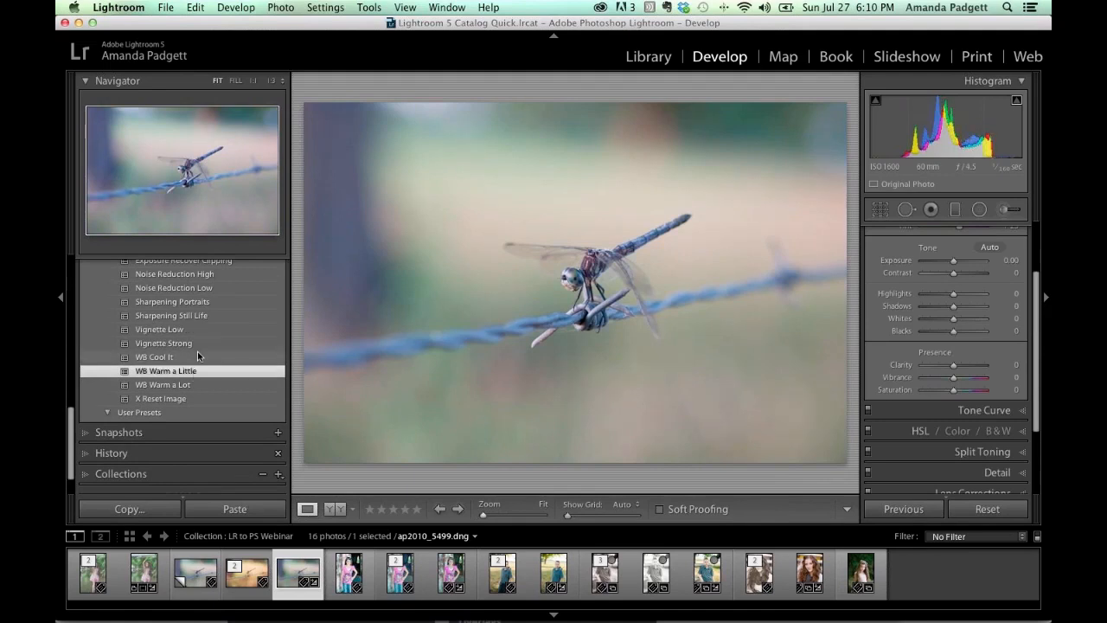
{"action": "scroll", "coordinate": [197, 351], "scroll_direction": "up", "scroll_amount": 10}
{"action": "left_click", "coordinate": [198, 370]}
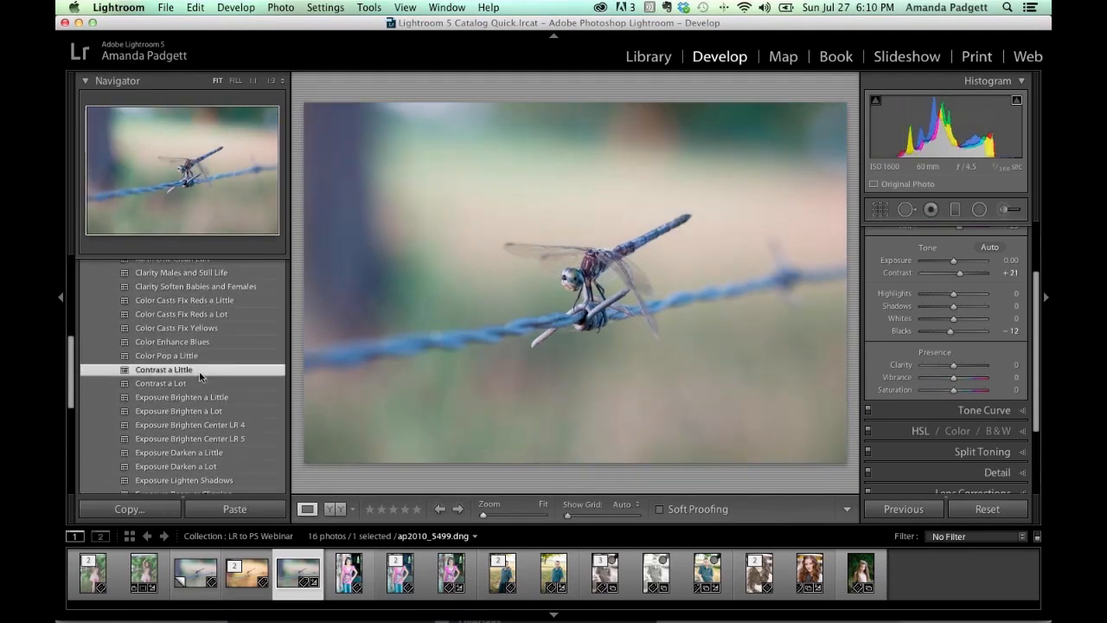
{"action": "left_click", "coordinate": [205, 383]}
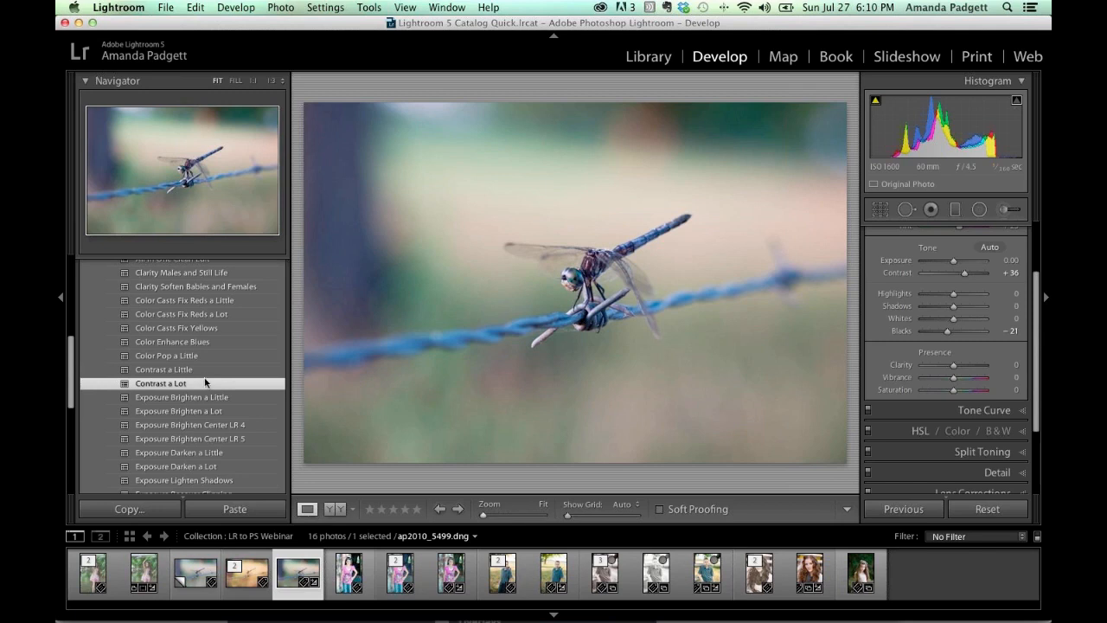
Send the dragonfly photo to Photoshop Elements 12 Editor as a TIFF copy with Lightroom adjustments at 8 bits/component.
{"action": "right_click", "coordinate": [360, 589]}
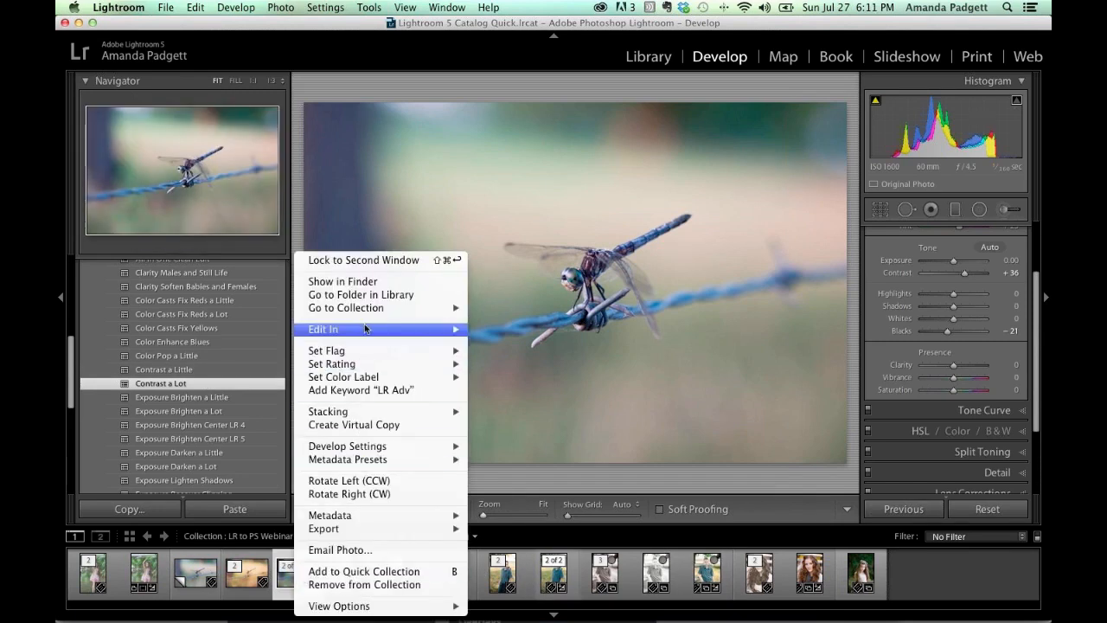
{"action": "mouse_move", "coordinate": [365, 329]}
{"action": "left_click", "coordinate": [531, 343]}
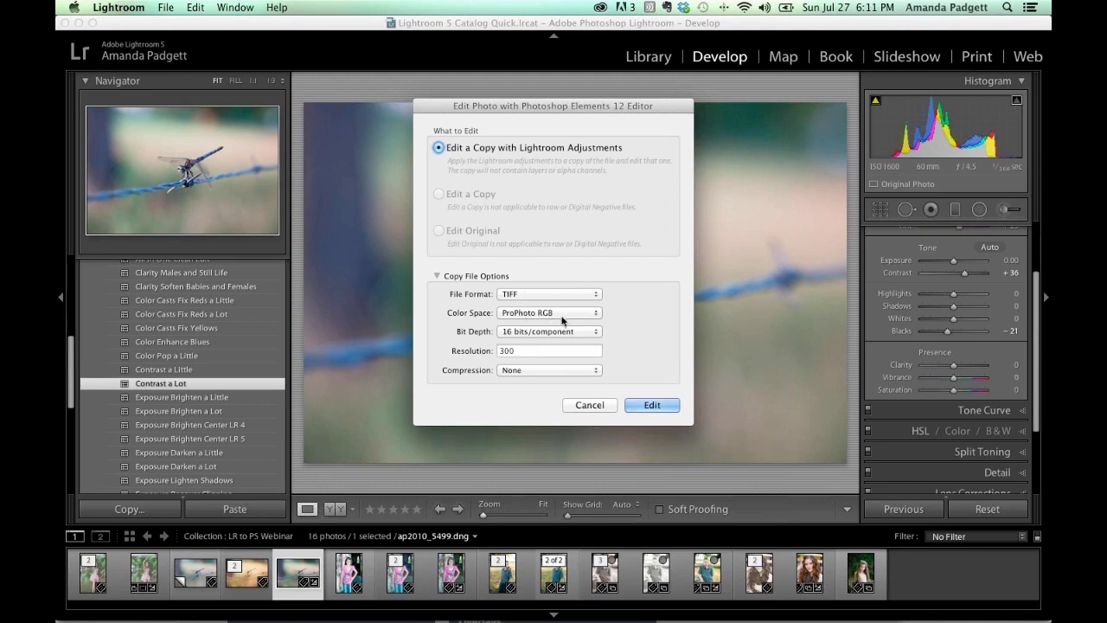
{"action": "left_click", "coordinate": [536, 338]}
{"action": "left_click", "coordinate": [531, 344]}
{"action": "left_click", "coordinate": [650, 407]}
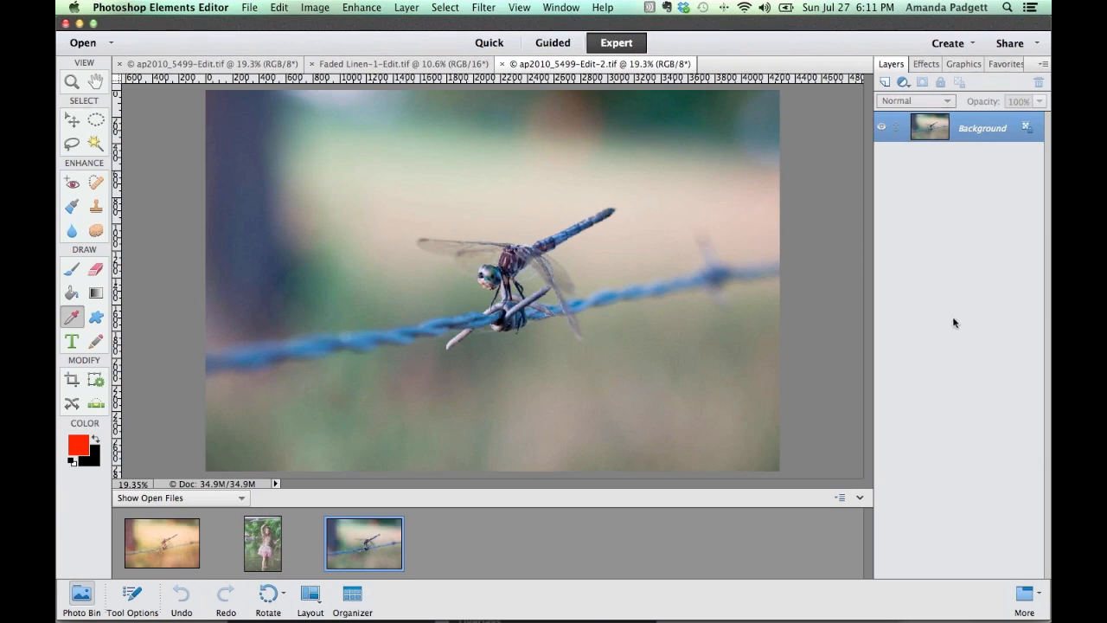
Add a Levels adjustment layer above the dragonfly background and set the Blue channel's midtones to 1.25.
{"action": "left_click", "coordinate": [903, 82]}
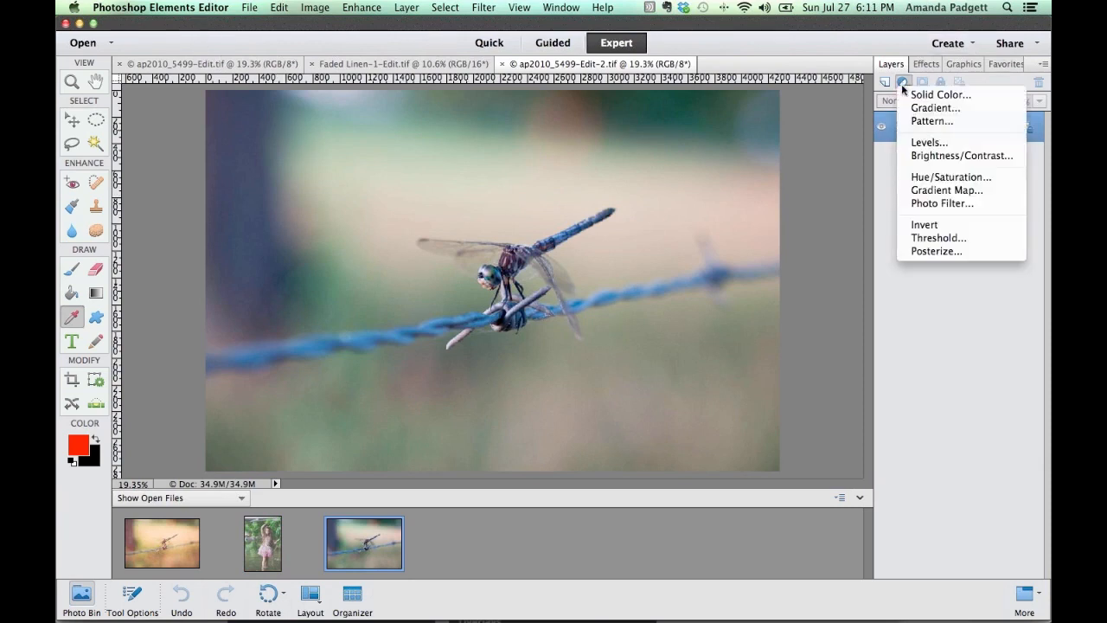
{"action": "left_click", "coordinate": [928, 143]}
{"action": "left_click", "coordinate": [749, 54]}
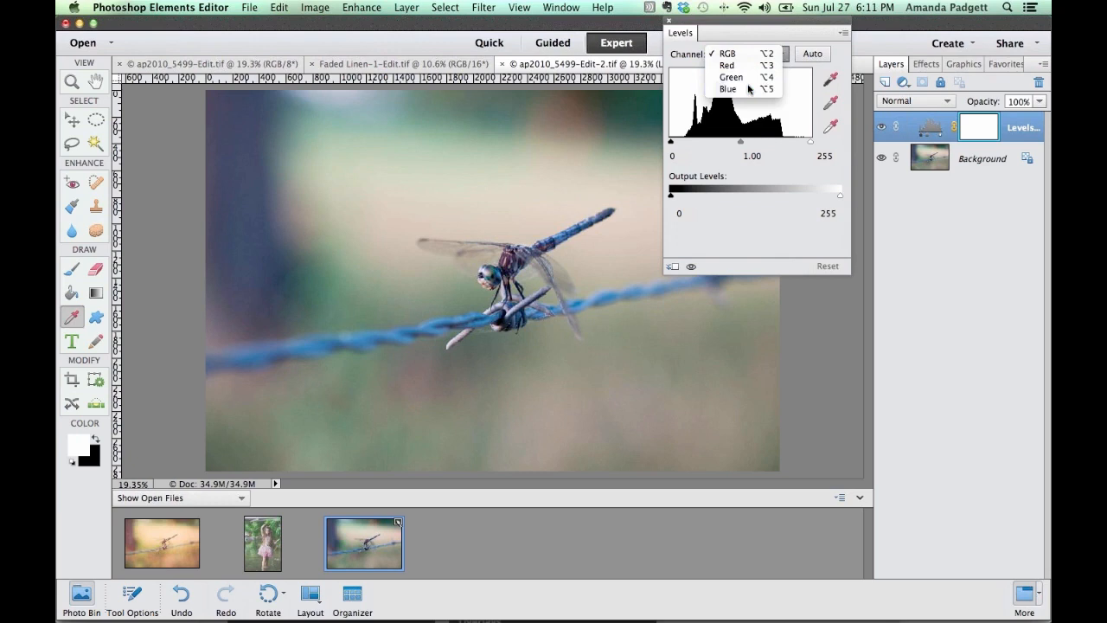
{"action": "left_click", "coordinate": [727, 88]}
{"action": "left_click_drag", "start_coordinate": [740, 142], "coordinate": [729, 145]}
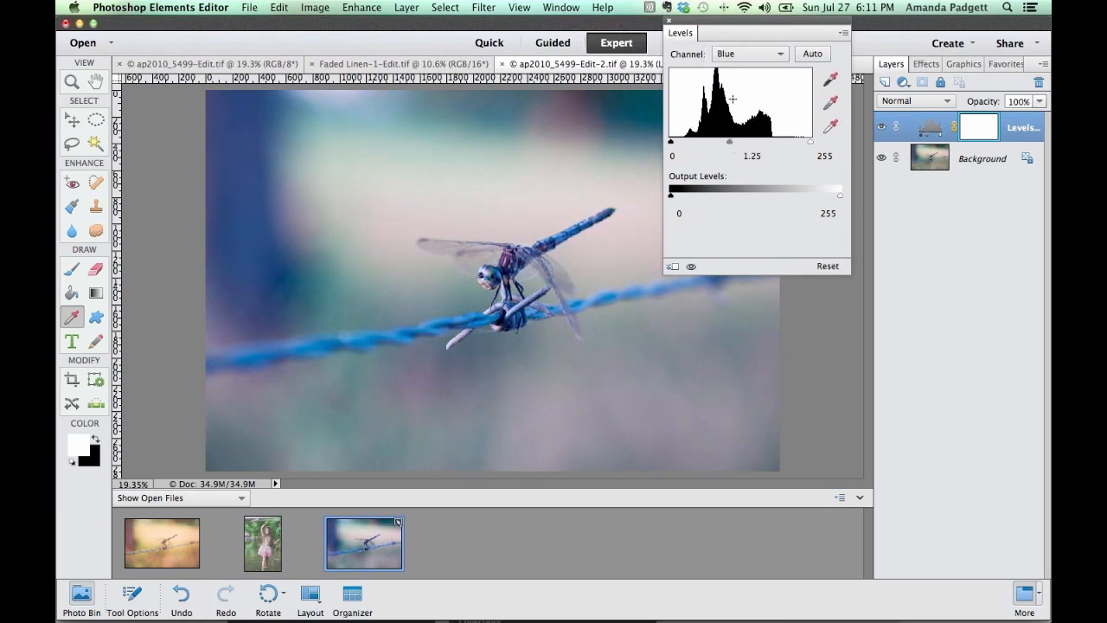
Set the Levels midtones of both the Green and Red channels to 1.10 and close the Levels settings.
{"action": "left_click", "coordinate": [740, 58]}
{"action": "left_click", "coordinate": [740, 41]}
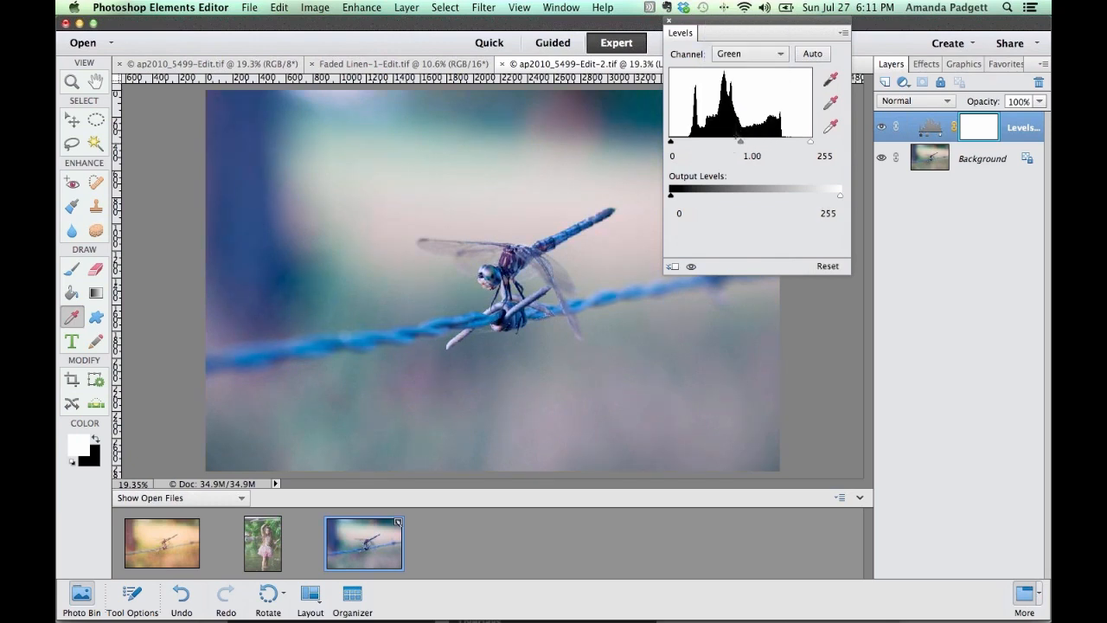
{"action": "left_click_drag", "start_coordinate": [741, 143], "coordinate": [735, 143]}
{"action": "left_click", "coordinate": [746, 53]}
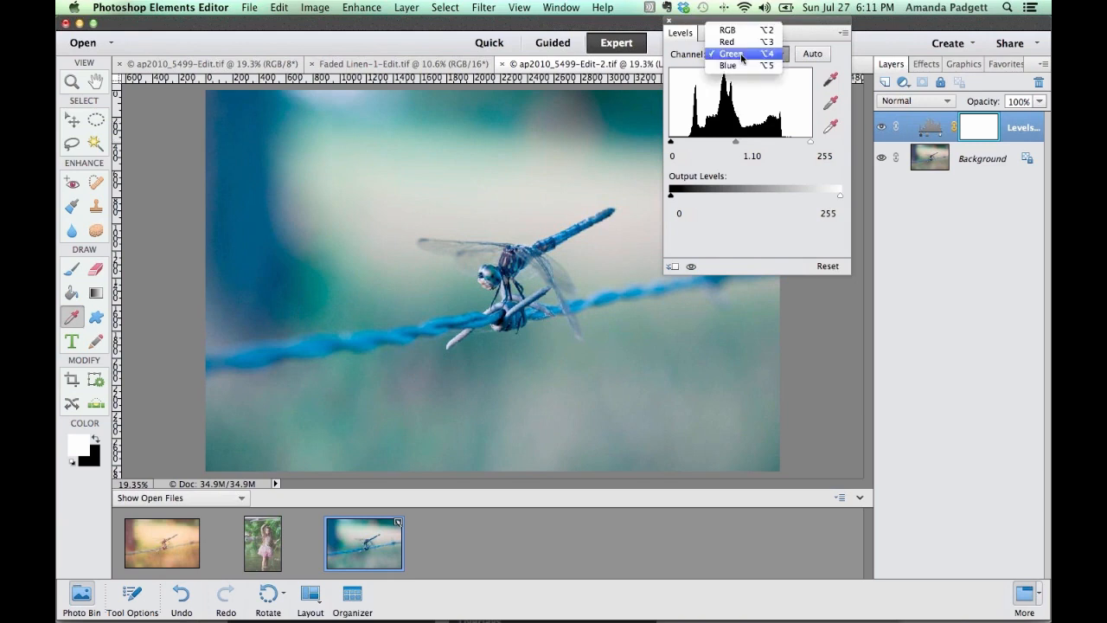
{"action": "left_click", "coordinate": [736, 42]}
{"action": "left_click_drag", "start_coordinate": [741, 142], "coordinate": [735, 143]}
{"action": "left_click", "coordinate": [668, 21]}
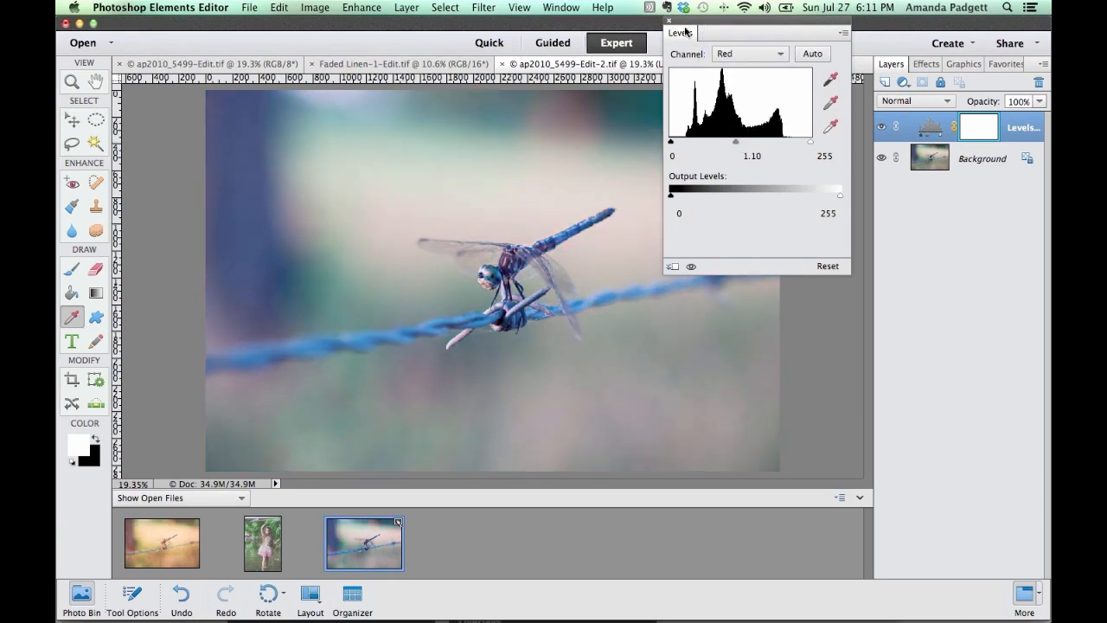
{"action": "left_click", "coordinate": [903, 81]}
{"action": "left_click", "coordinate": [920, 107]}
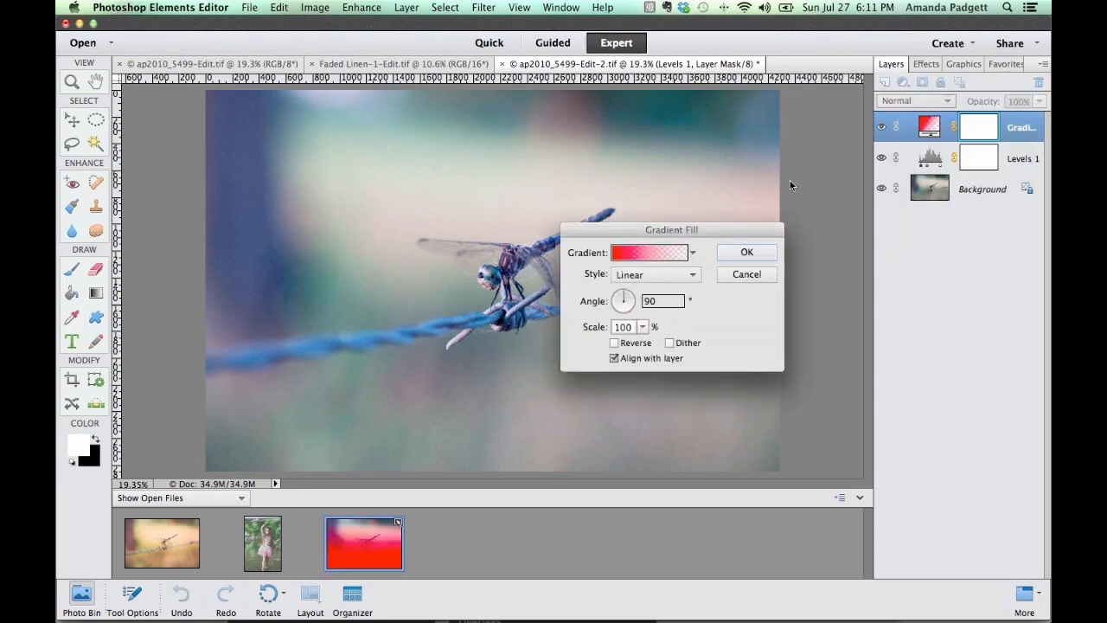
{"action": "left_click", "coordinate": [747, 275]}
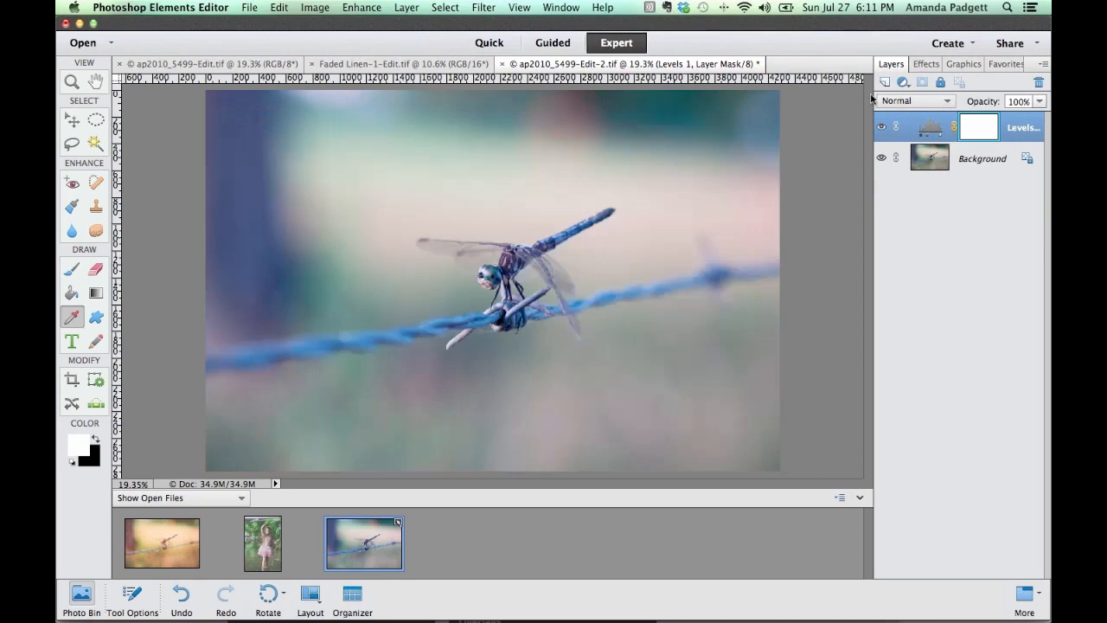
Add a Gradient Map adjustment layer above the Levels layer using the black-to-white gradient preset and close its settings.
{"action": "left_click", "coordinate": [902, 81]}
{"action": "left_click", "coordinate": [922, 189]}
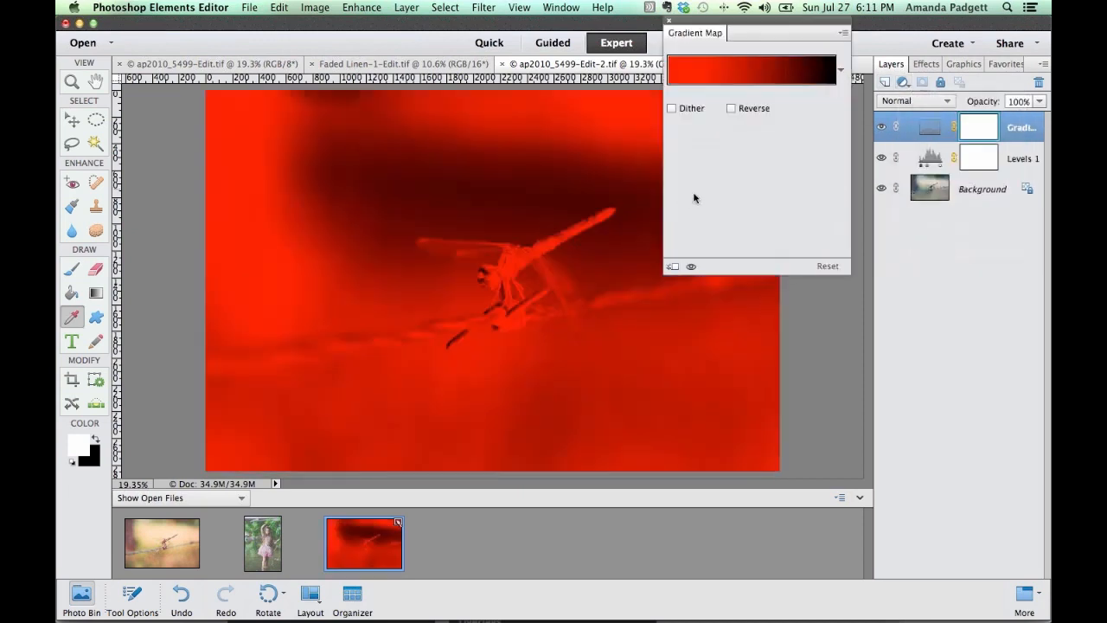
{"action": "left_click", "coordinate": [709, 79]}
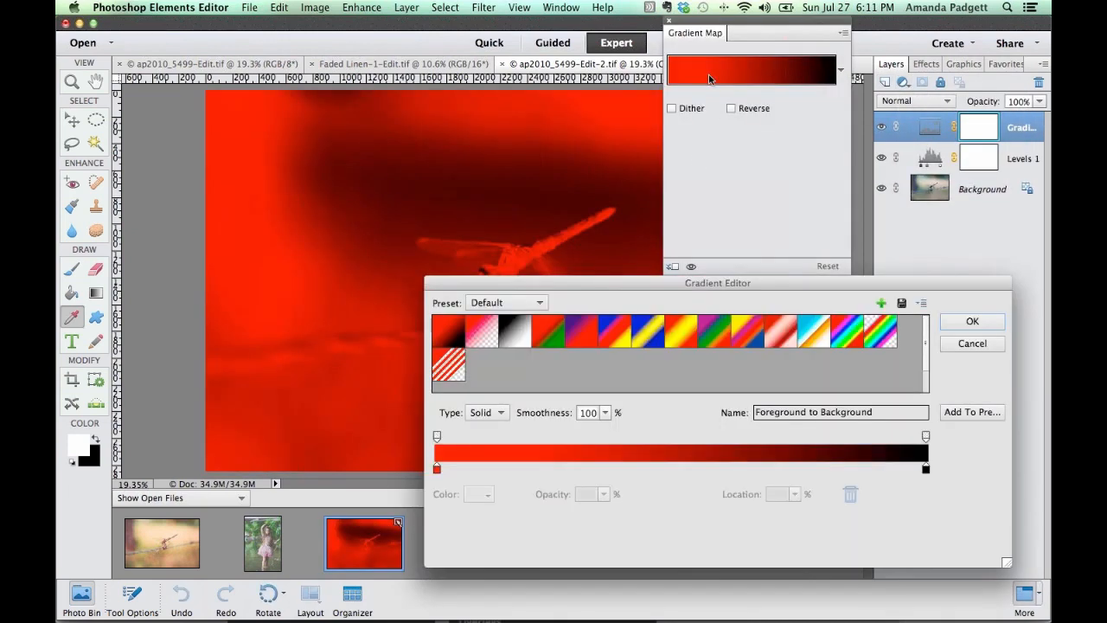
{"action": "left_click", "coordinate": [516, 344]}
{"action": "left_click", "coordinate": [951, 322]}
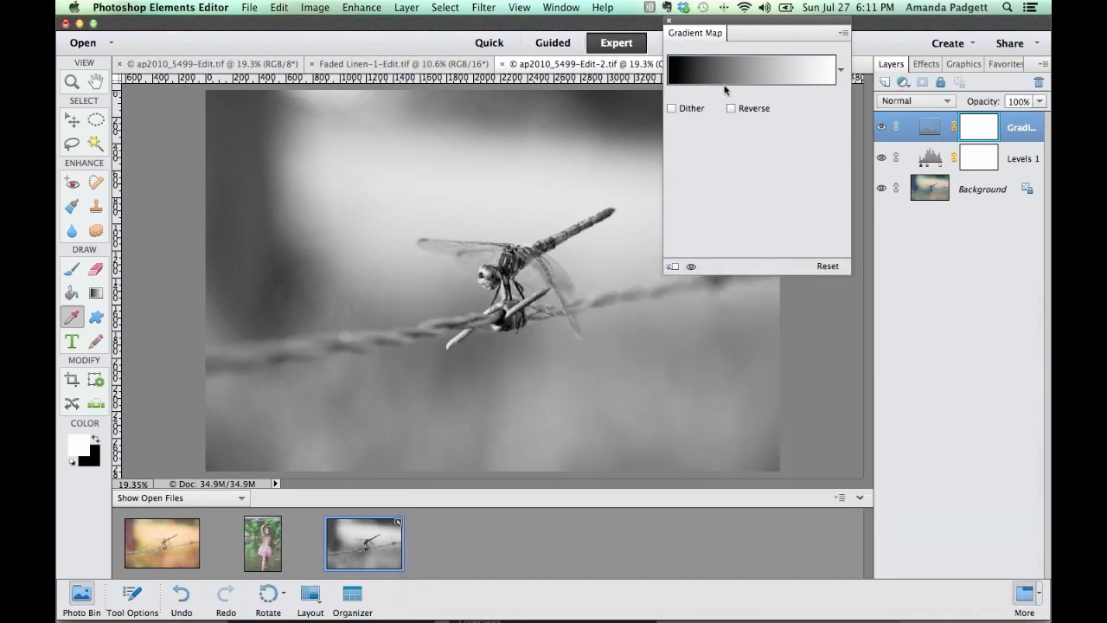
{"action": "left_click", "coordinate": [669, 19]}
Set the Gradient Map layer's blend mode to Soft Light and opacity to 30%, and compare the result with the background alone.
{"action": "left_click", "coordinate": [916, 101]}
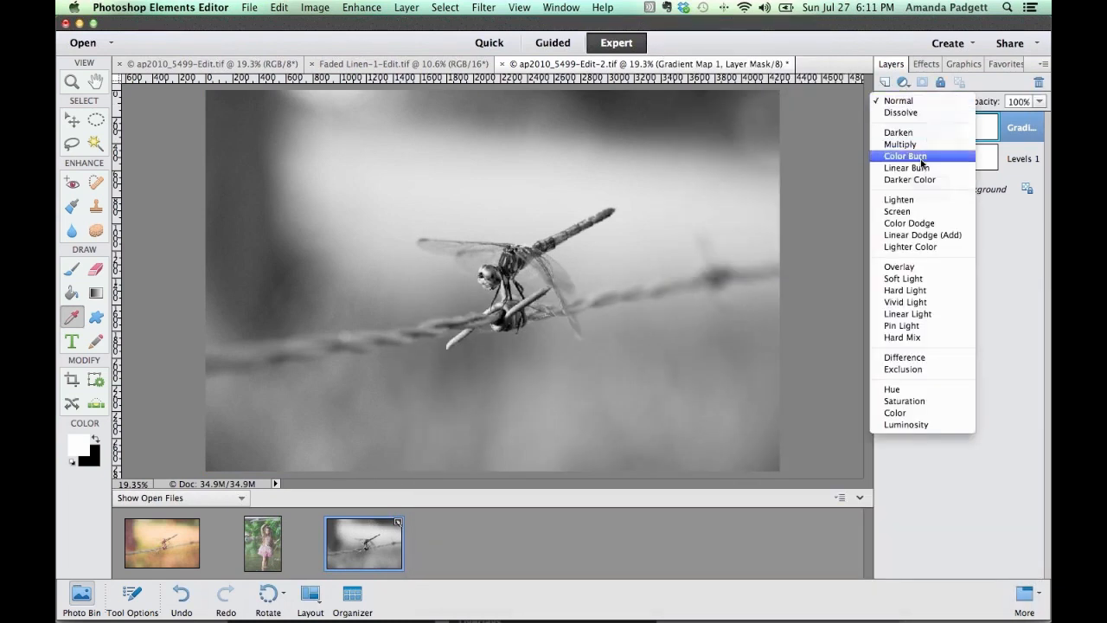
{"action": "left_click", "coordinate": [916, 270]}
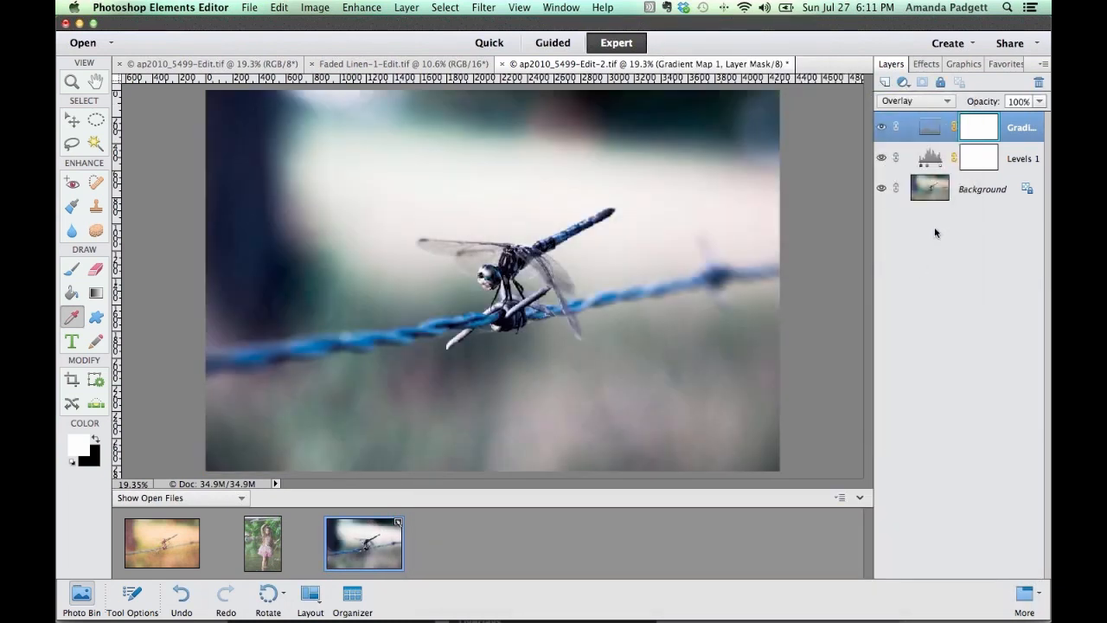
{"action": "left_click_drag", "start_coordinate": [982, 104], "coordinate": [937, 105]}
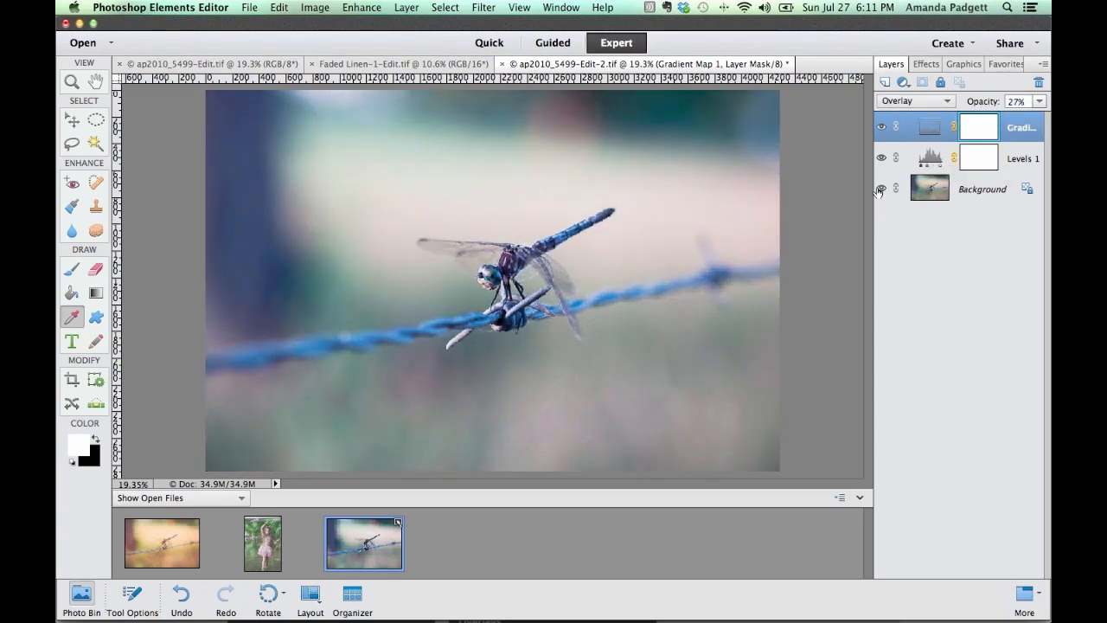
{"action": "left_click_drag", "start_coordinate": [981, 102], "coordinate": [984, 104]}
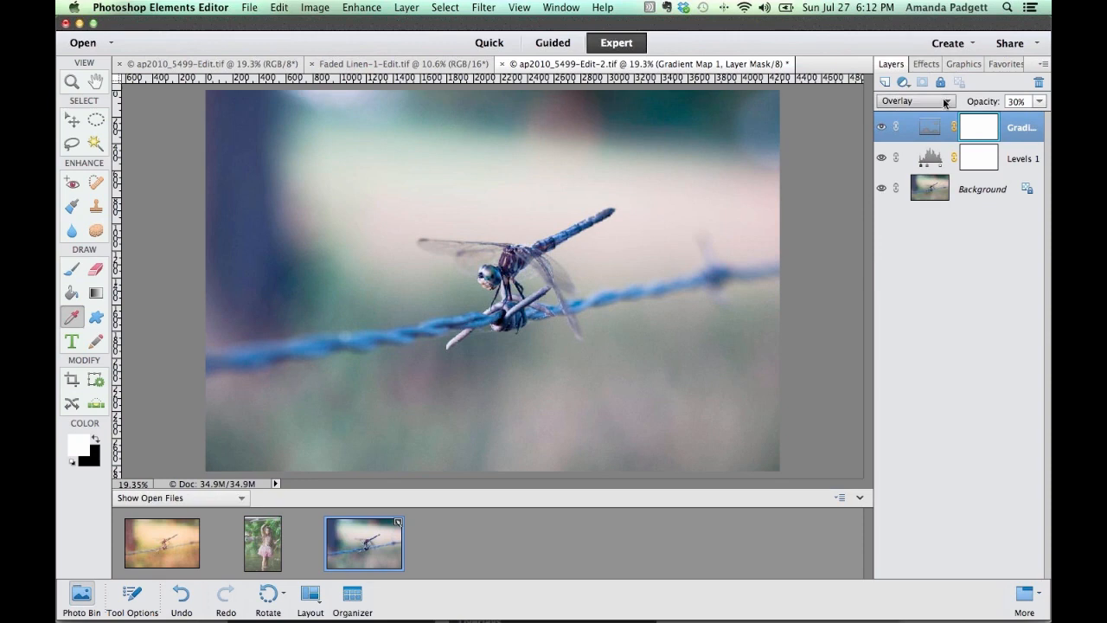
{"action": "left_click", "coordinate": [939, 101]}
{"action": "left_click", "coordinate": [940, 115]}
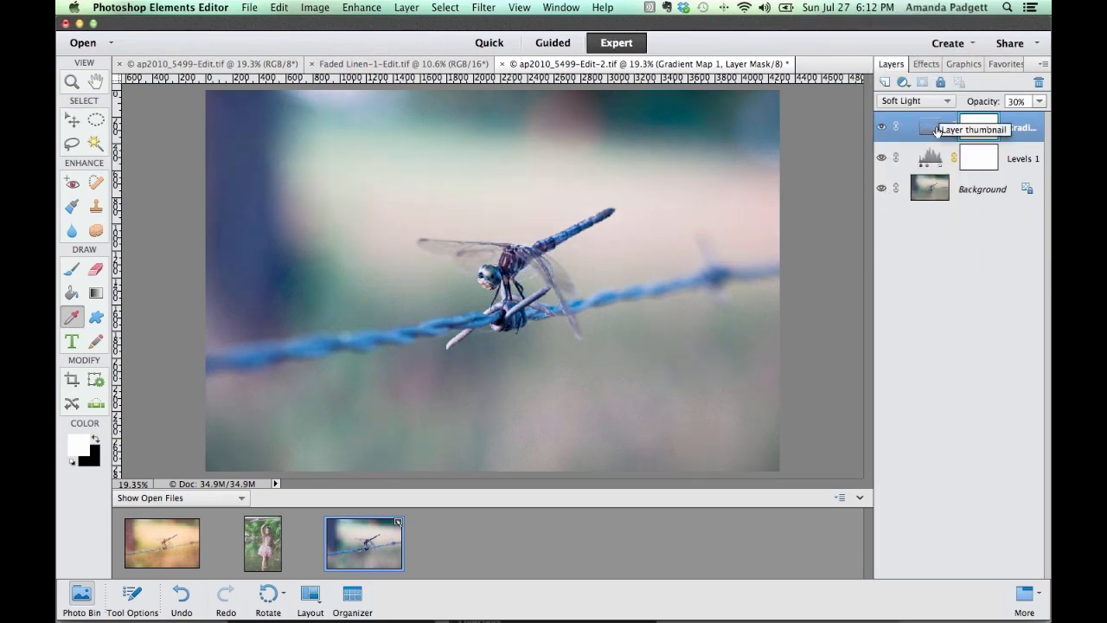
{"action": "left_click", "coordinate": [881, 189], "text": "alt"}
{"action": "left_click", "coordinate": [881, 189], "text": "alt"}
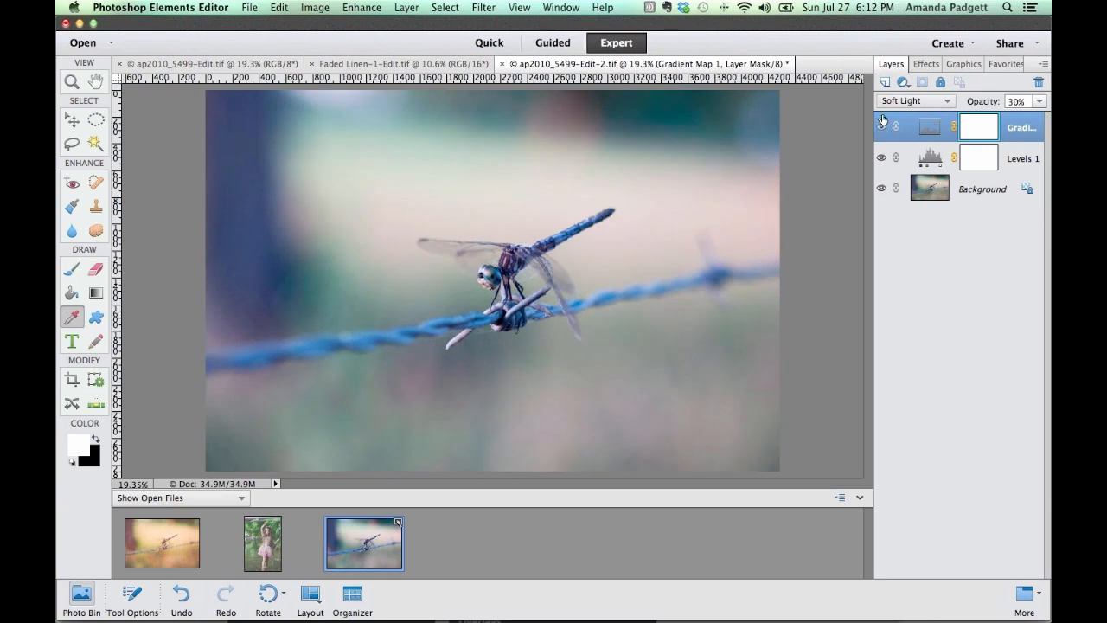
Add a Solid Color fill layer above the Gradient Map layer using the blue #4970bf.
{"action": "left_click", "coordinate": [903, 81]}
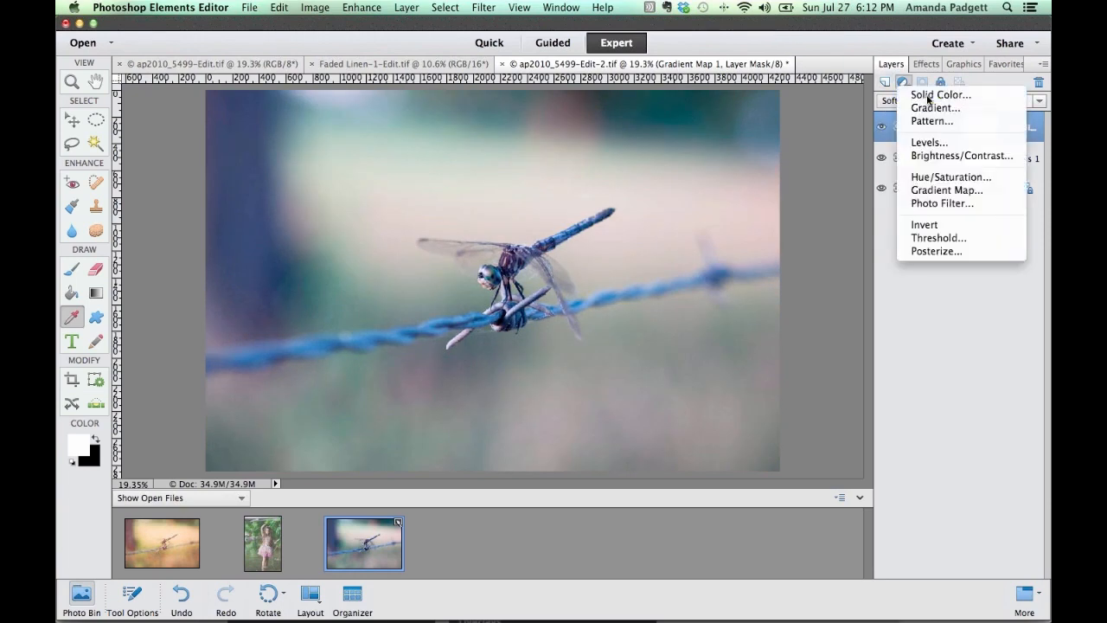
{"action": "left_click", "coordinate": [929, 96]}
{"action": "left_click_drag", "start_coordinate": [842, 403], "coordinate": [841, 414]}
{"action": "left_click", "coordinate": [751, 392]}
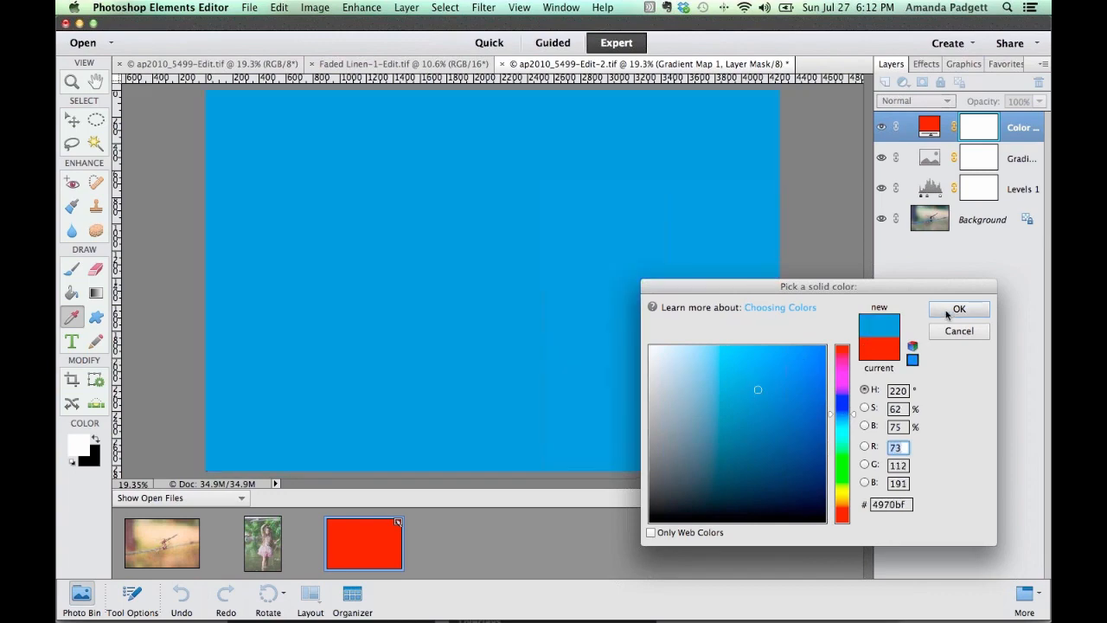
{"action": "left_click", "coordinate": [959, 309]}
Set the blue fill layer's blend mode to Color Dodge and its opacity to 2%.
{"action": "left_click", "coordinate": [920, 102]}
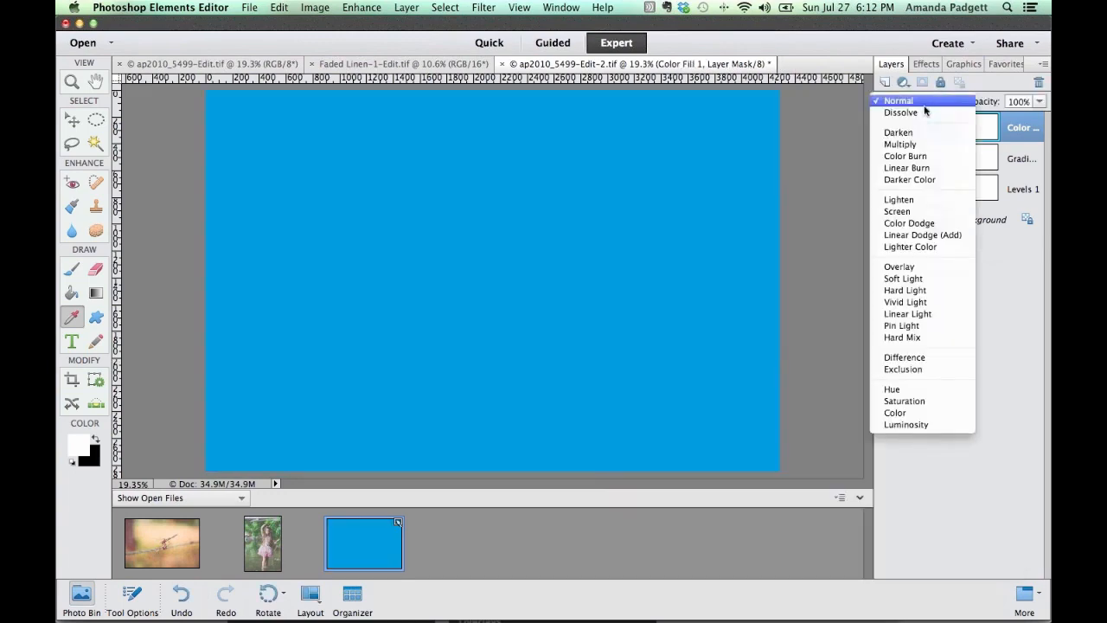
{"action": "left_click", "coordinate": [915, 224]}
{"action": "left_click_drag", "start_coordinate": [1002, 105], "coordinate": [929, 110]}
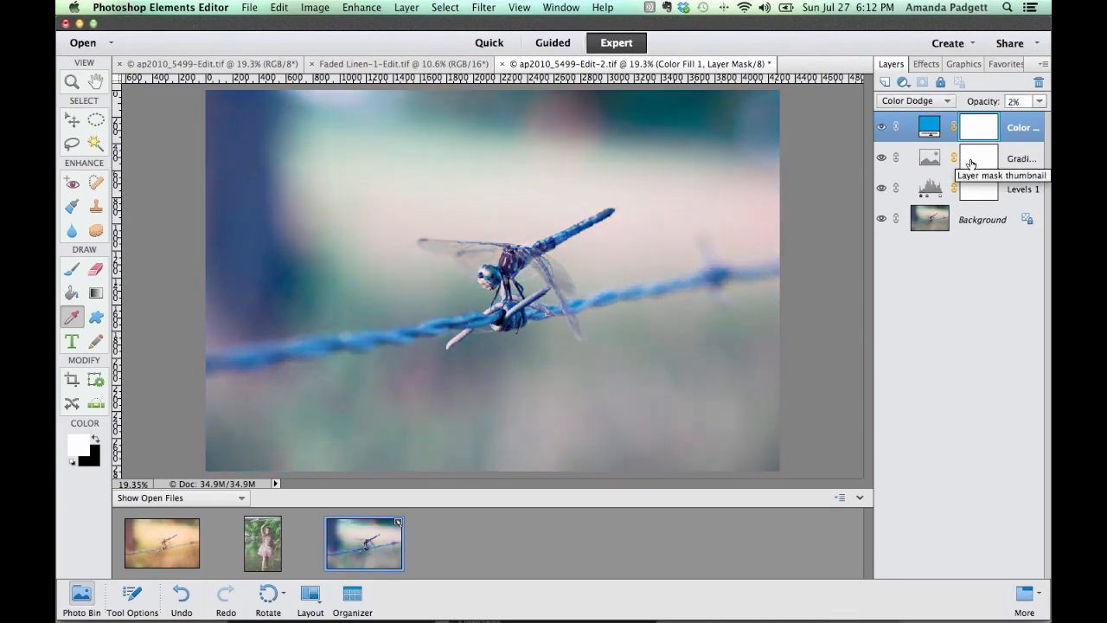
Flatten the dragonfly image and save it as a TIFF, replacing ap2010_5499-Edit-2.tif in the LR to PS Webinar folder.
{"action": "left_click", "coordinate": [1043, 64]}
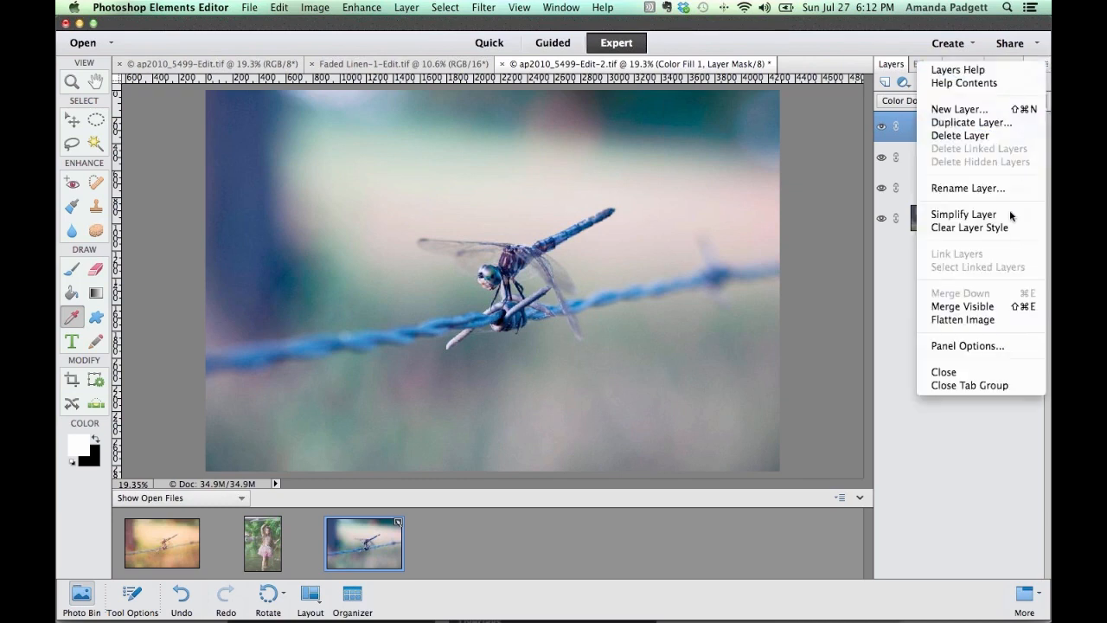
{"action": "left_click", "coordinate": [963, 319]}
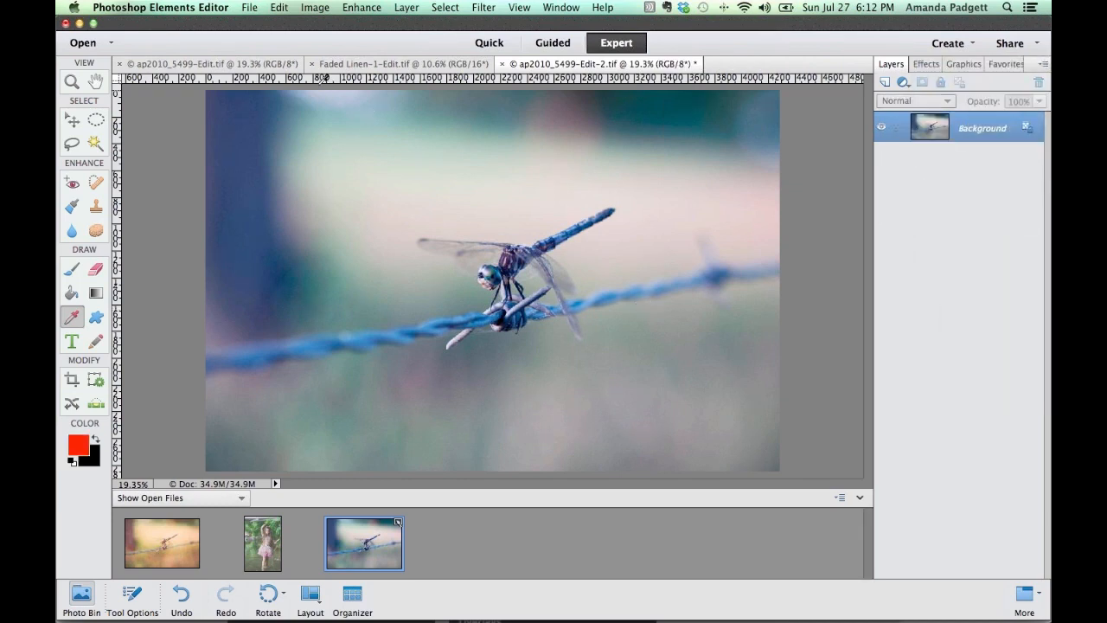
{"action": "left_click", "coordinate": [249, 7]}
{"action": "left_click", "coordinate": [259, 132]}
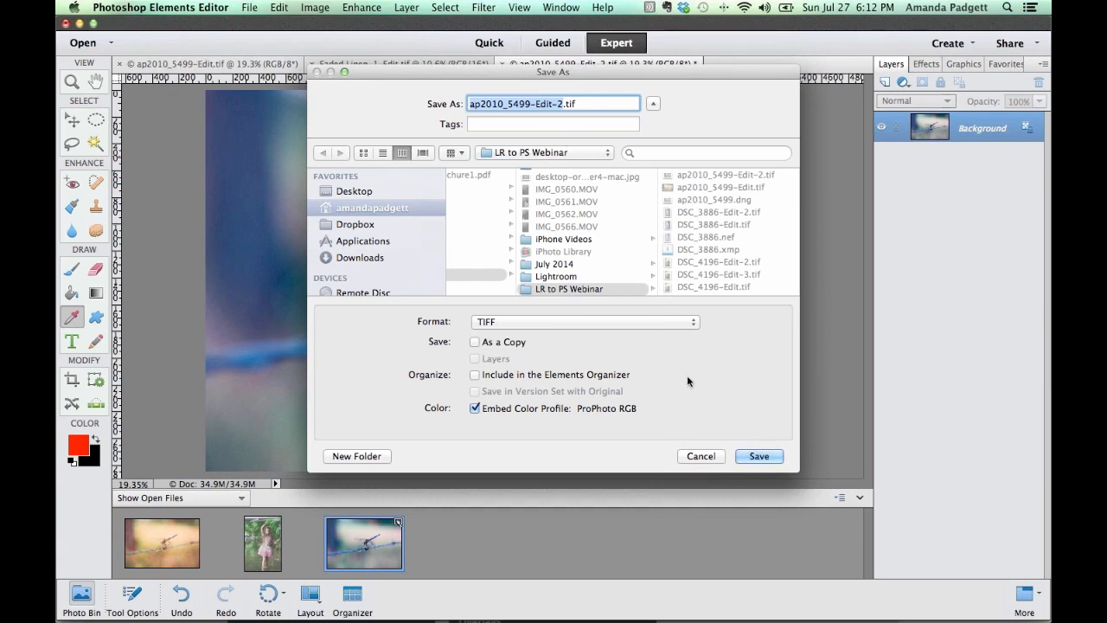
{"action": "left_click", "coordinate": [759, 456]}
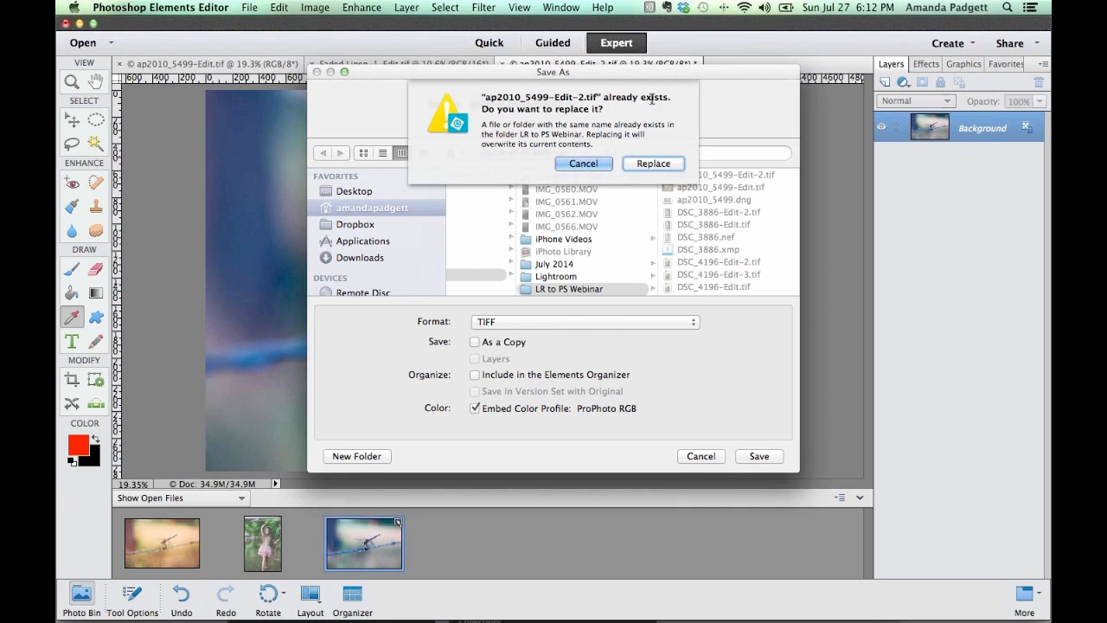
{"action": "left_click", "coordinate": [663, 165]}
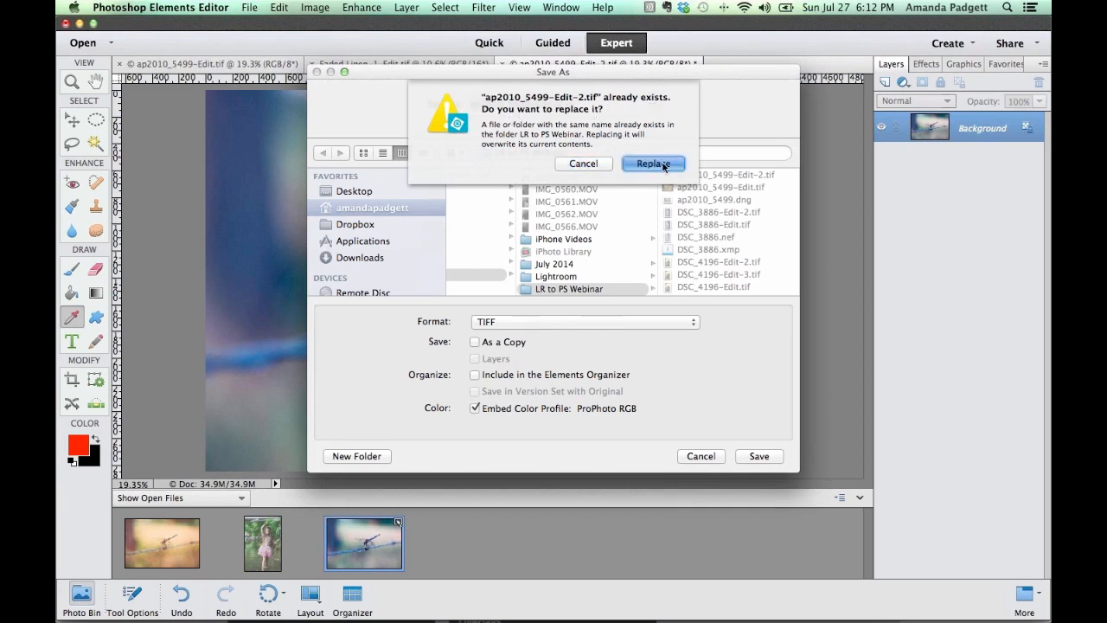
{"action": "left_click", "coordinate": [650, 144]}
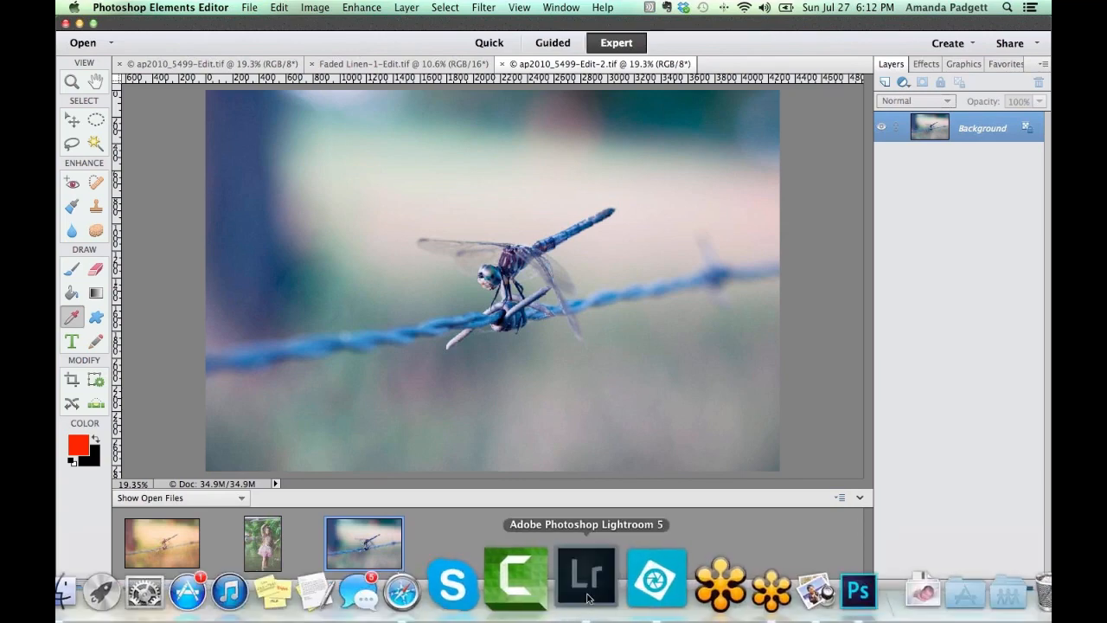
Switch to Lightroom and compare the saved ap2010_5499-Edit-2.tif with the neighbouring dragonfly version in the filmstrip.
{"action": "left_click", "coordinate": [587, 597]}
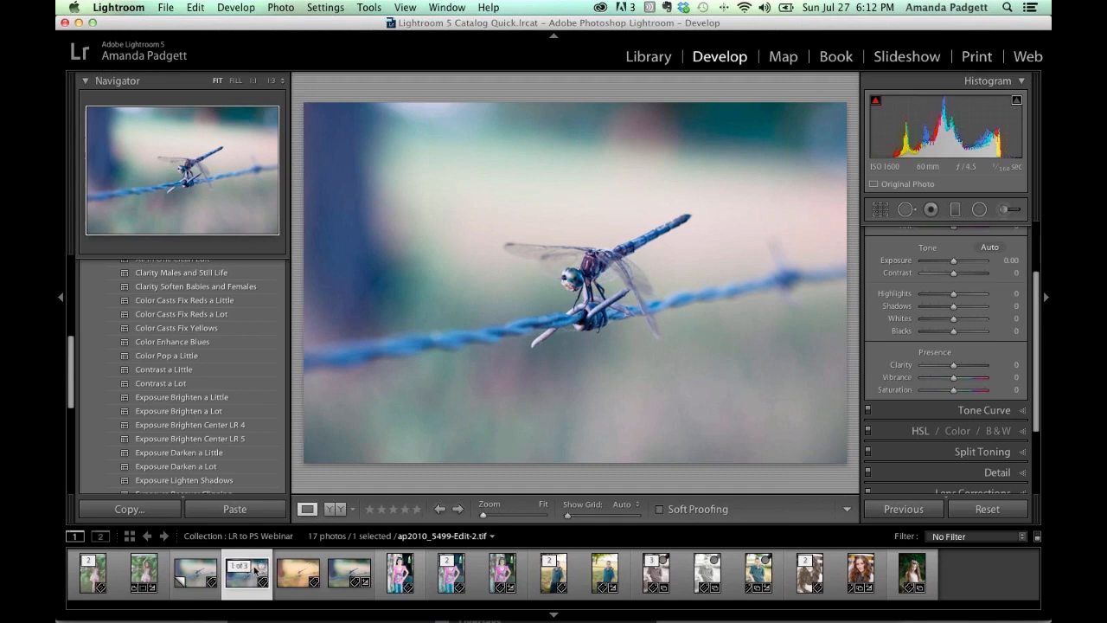
{"action": "left_click", "coordinate": [347, 575]}
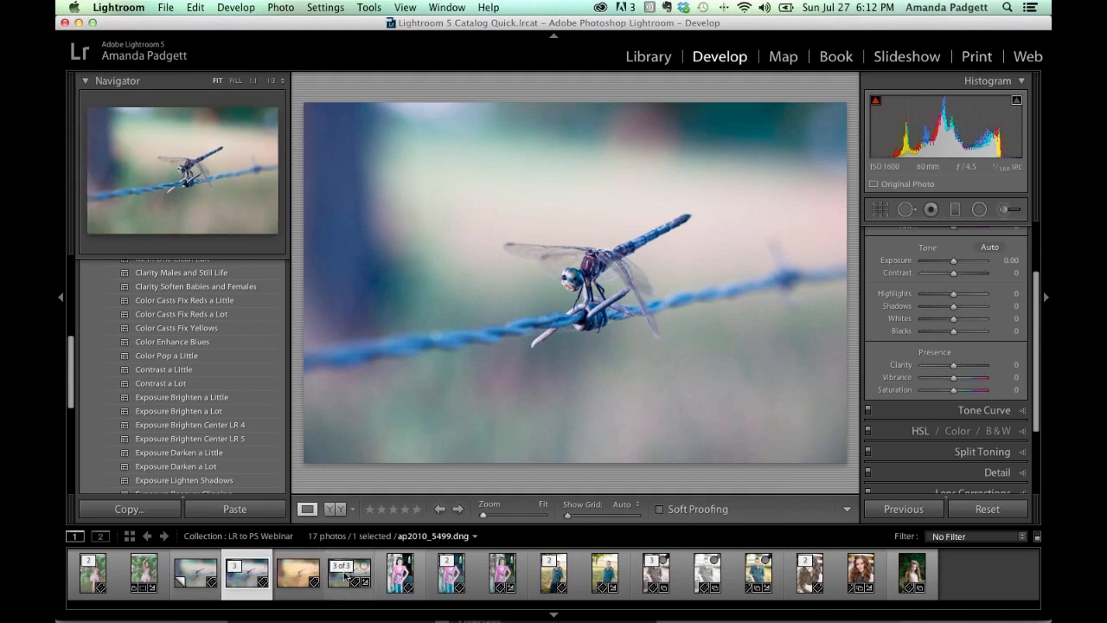
{"action": "left_click", "coordinate": [238, 578]}
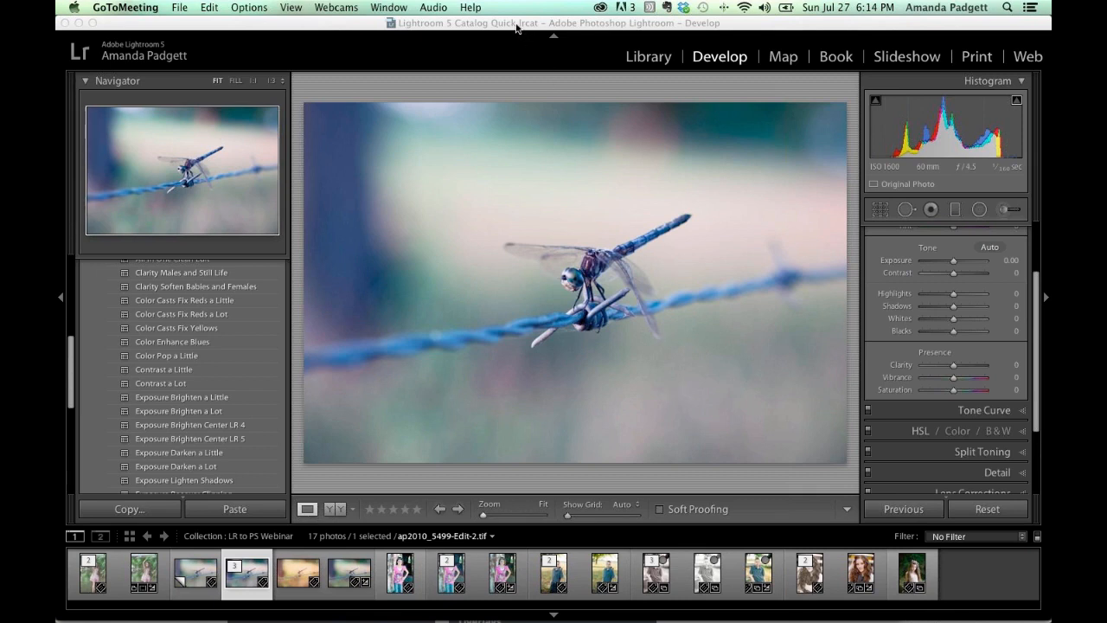
Go to the Library module, examine the Copy as DNG option for importing photos, and leave without importing.
{"action": "left_click", "coordinate": [652, 55]}
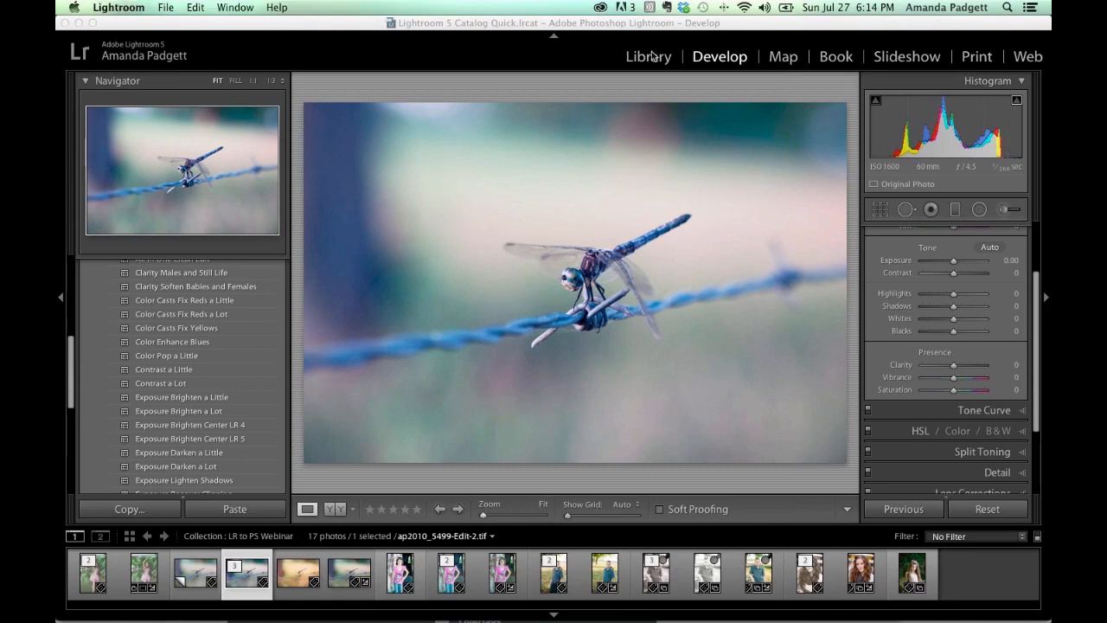
{"action": "left_click", "coordinate": [652, 55]}
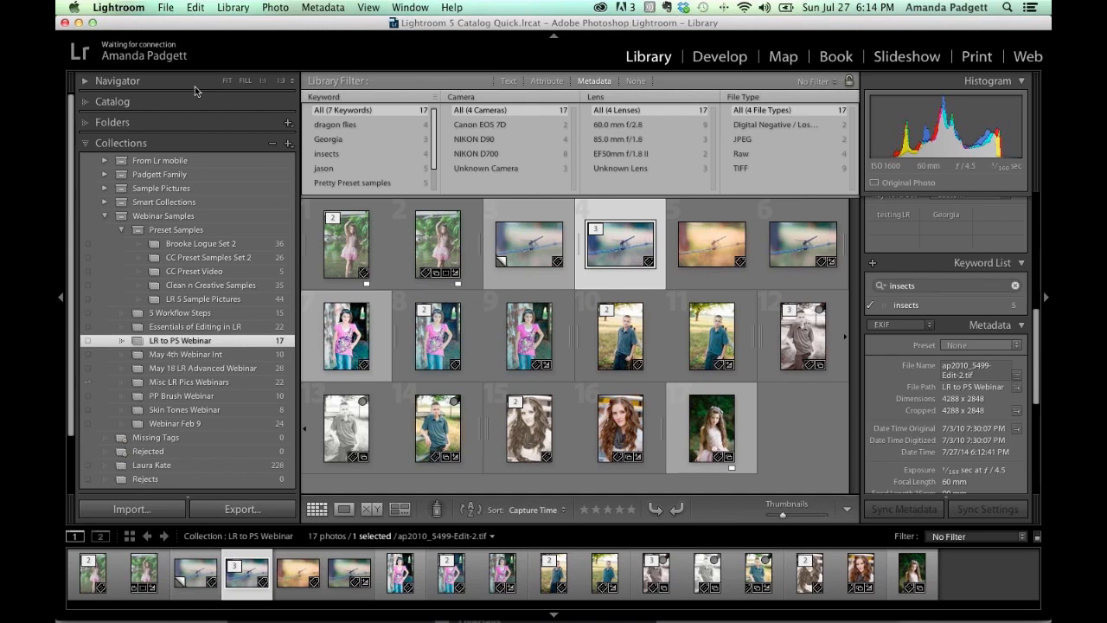
{"action": "left_click", "coordinate": [131, 509]}
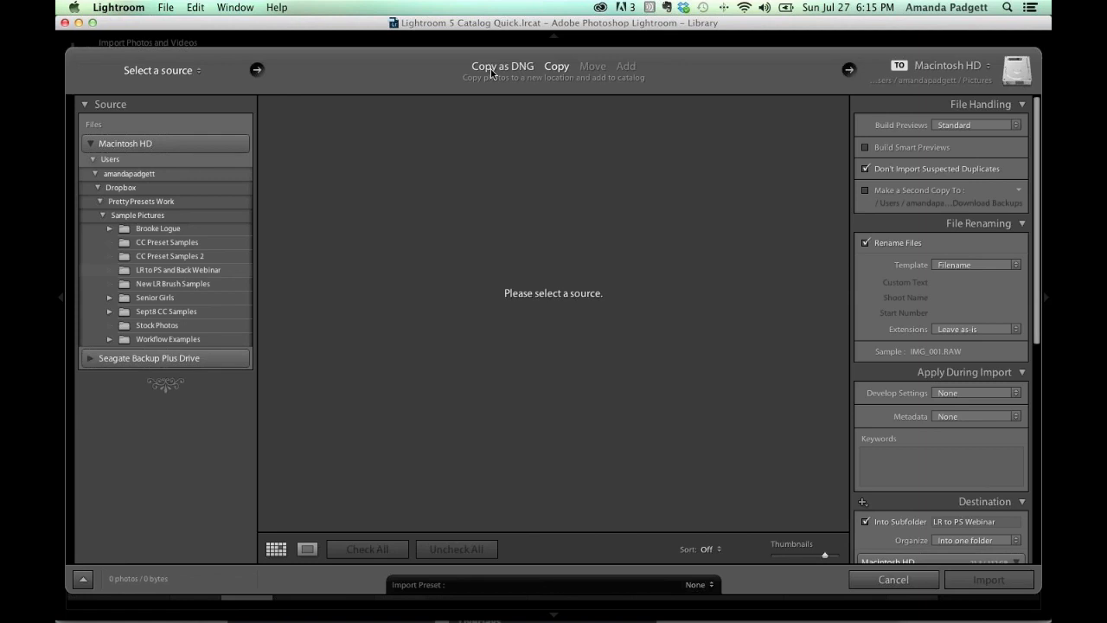
{"action": "left_click", "coordinate": [894, 580]}
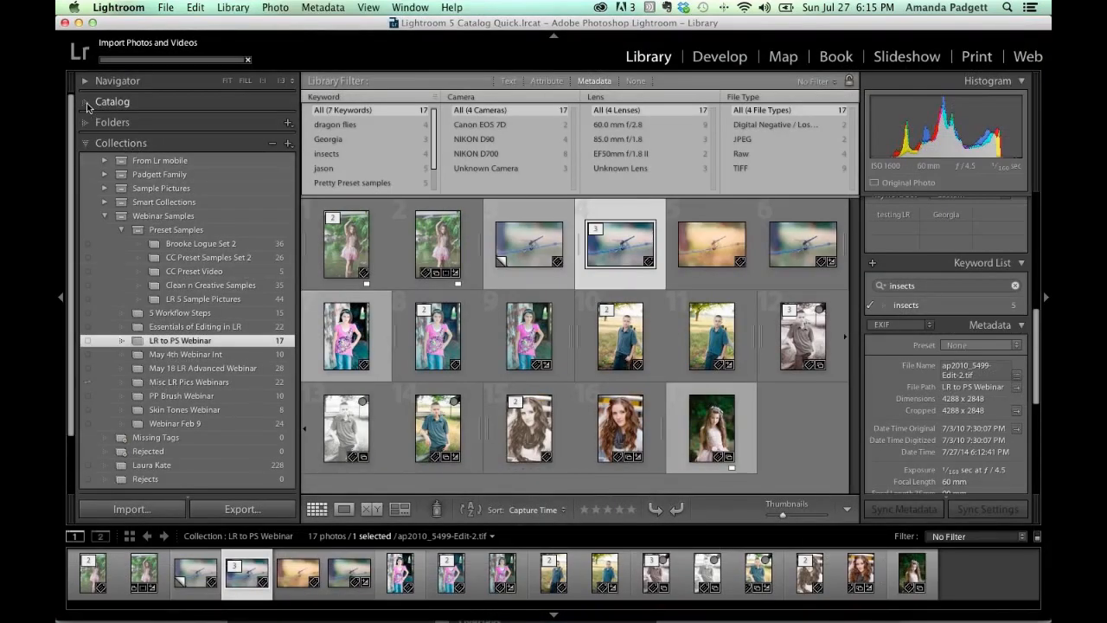
Show All Photographs in the catalog and filter them by metadata to the Digital Negative file type.
{"action": "left_click", "coordinate": [88, 102]}
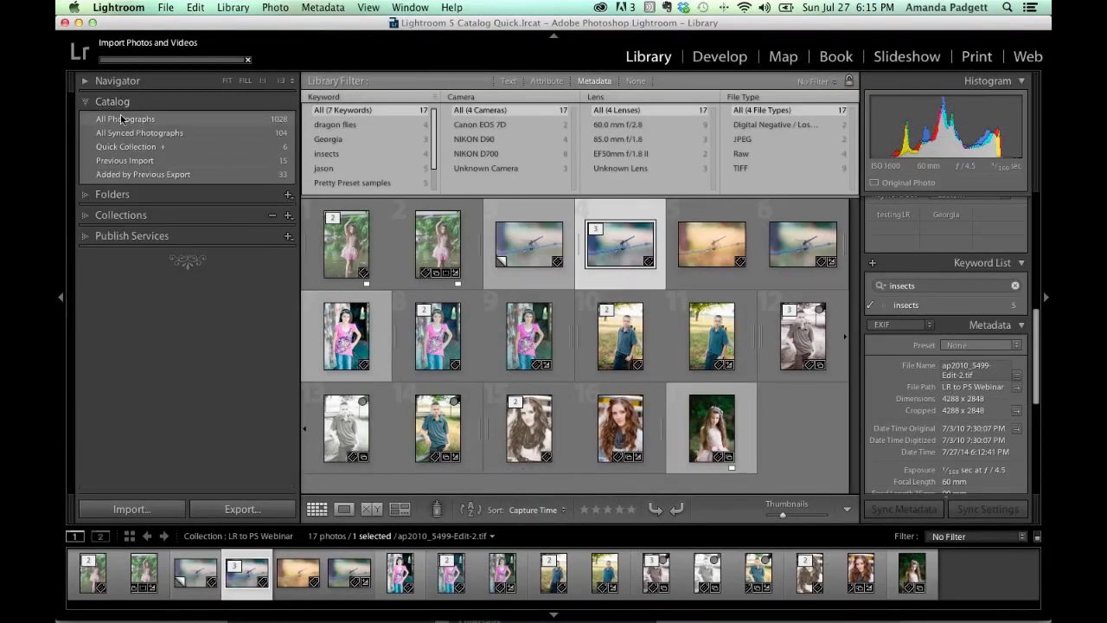
{"action": "left_click", "coordinate": [188, 119]}
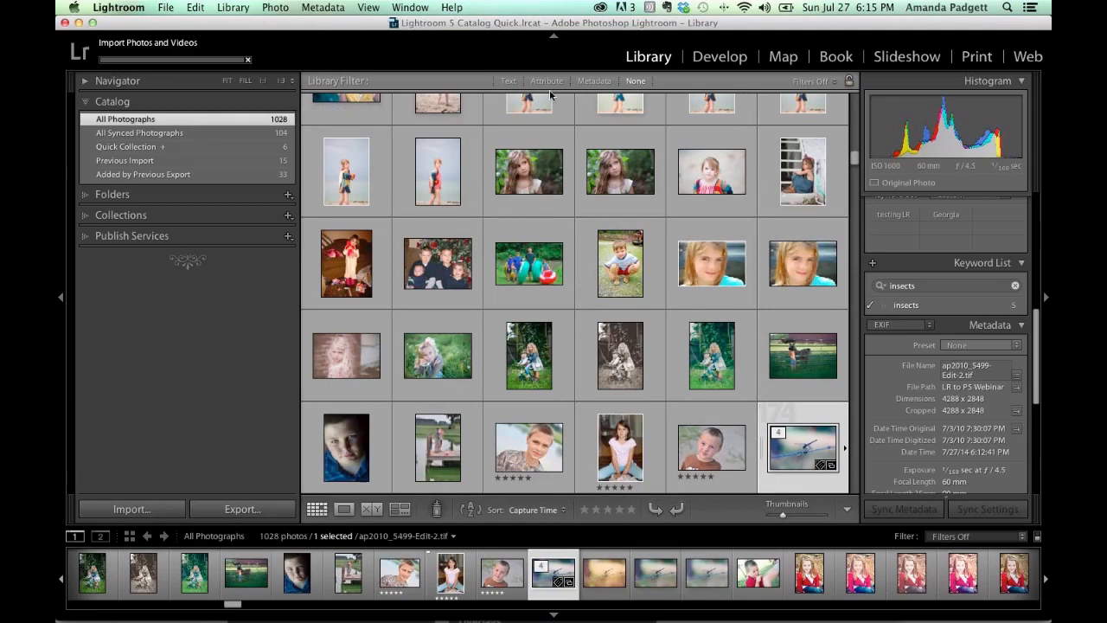
{"action": "left_click", "coordinate": [509, 81]}
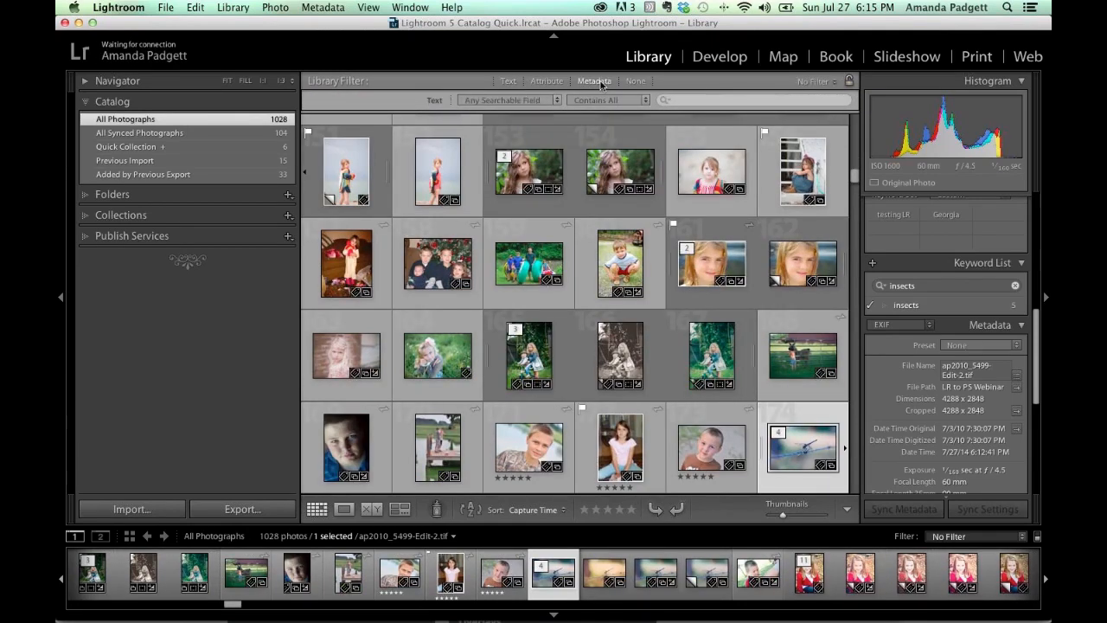
{"action": "left_click", "coordinate": [602, 84]}
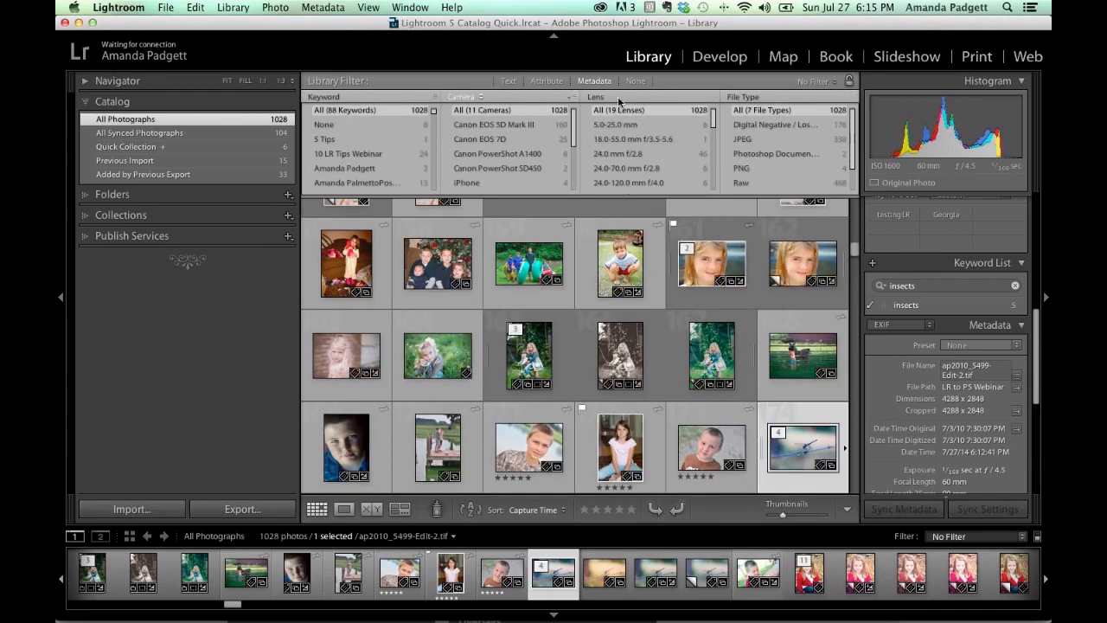
{"action": "left_click", "coordinate": [764, 130]}
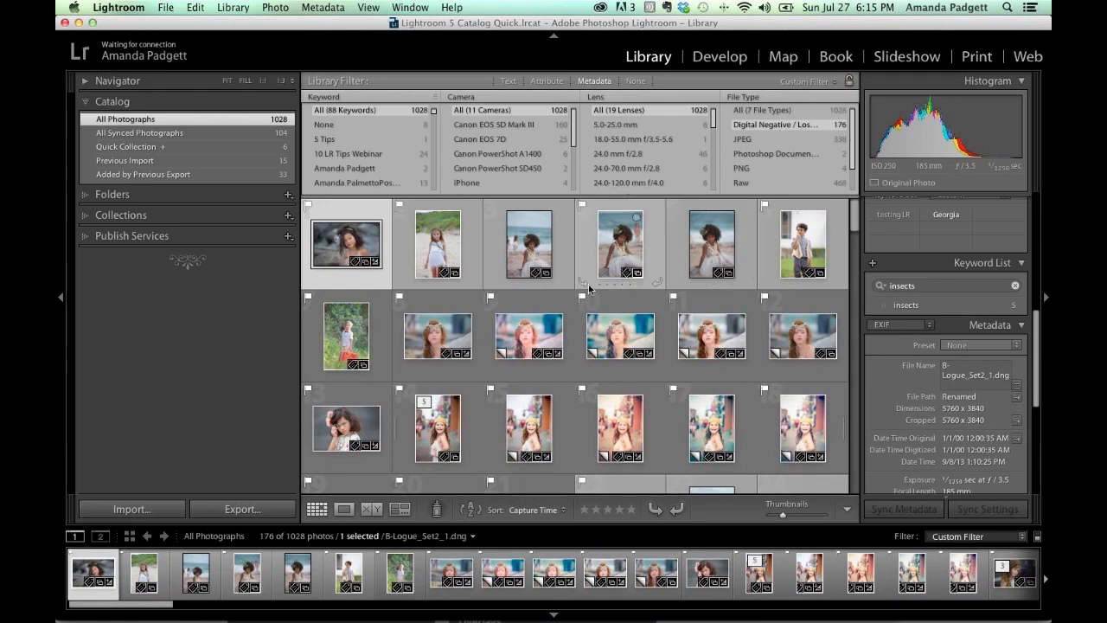
Open B-Logue_Set2_12.dng, the portrait of the girl with glasses, as a Smart Object in Photoshop.
{"action": "left_click", "coordinate": [344, 436]}
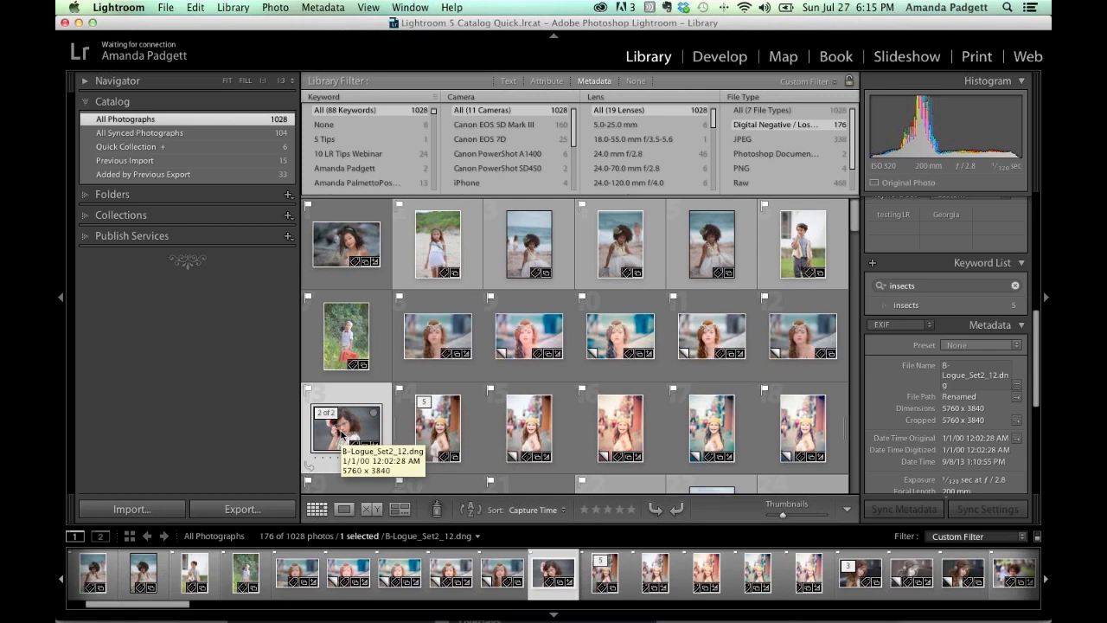
{"action": "right_click", "coordinate": [342, 430]}
{"action": "mouse_move", "coordinate": [507, 330]}
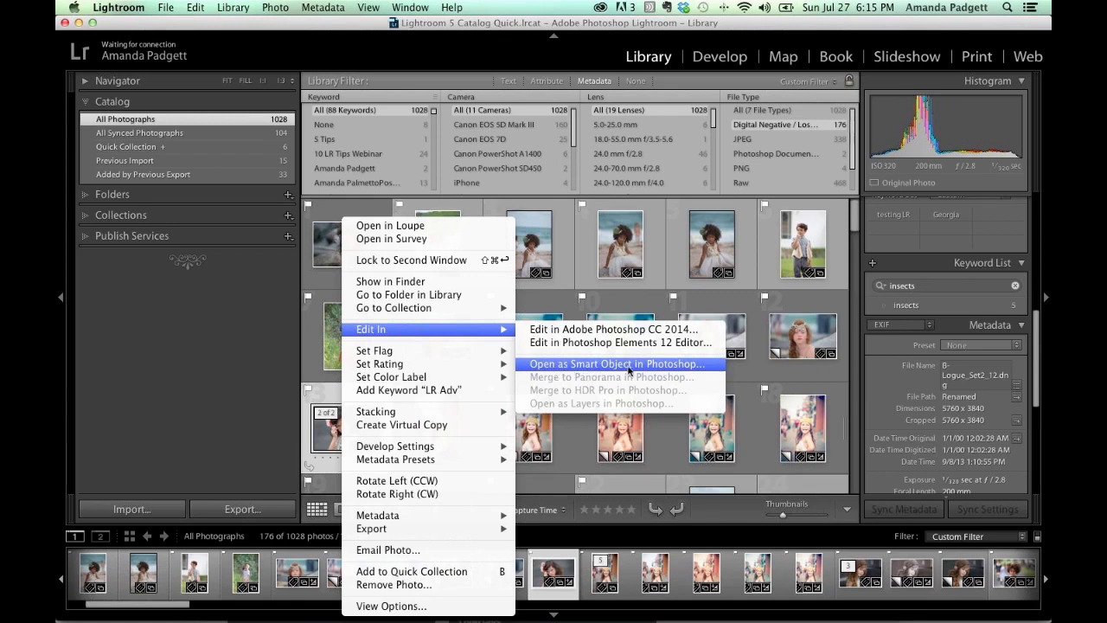
{"action": "left_click", "coordinate": [606, 368]}
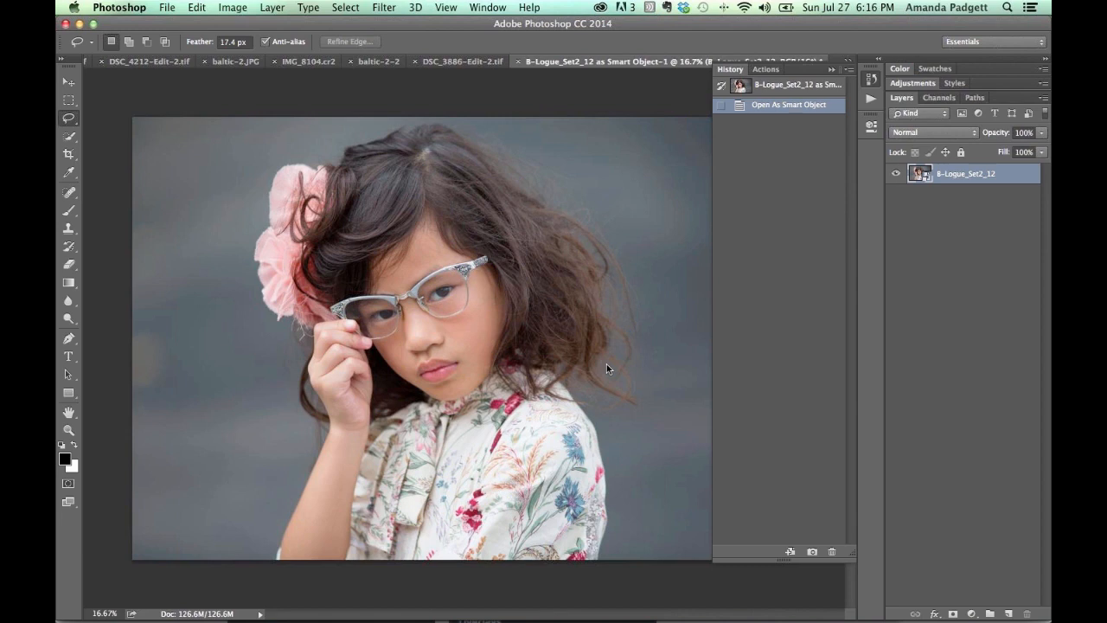
Try a Temperature of 5400 and an Exposure of +0.05 on the smart object in Camera Raw, and discard the changes.
{"action": "double_click", "coordinate": [921, 173]}
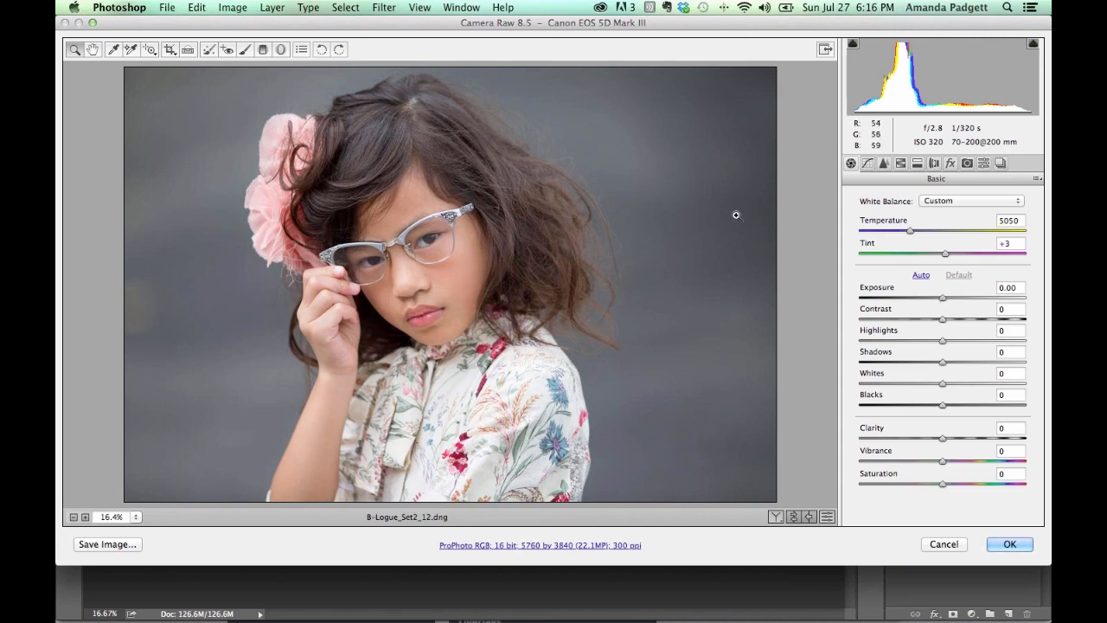
{"action": "left_click_drag", "start_coordinate": [909, 233], "coordinate": [916, 233]}
{"action": "left_click_drag", "start_coordinate": [942, 299], "coordinate": [945, 299]}
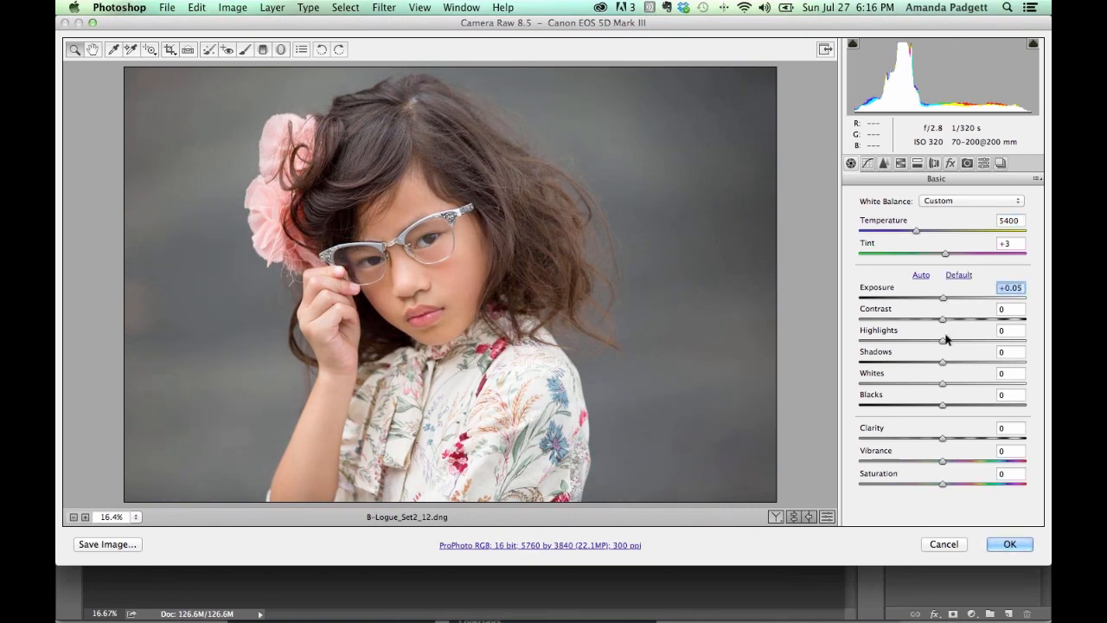
{"action": "left_click", "coordinate": [949, 548]}
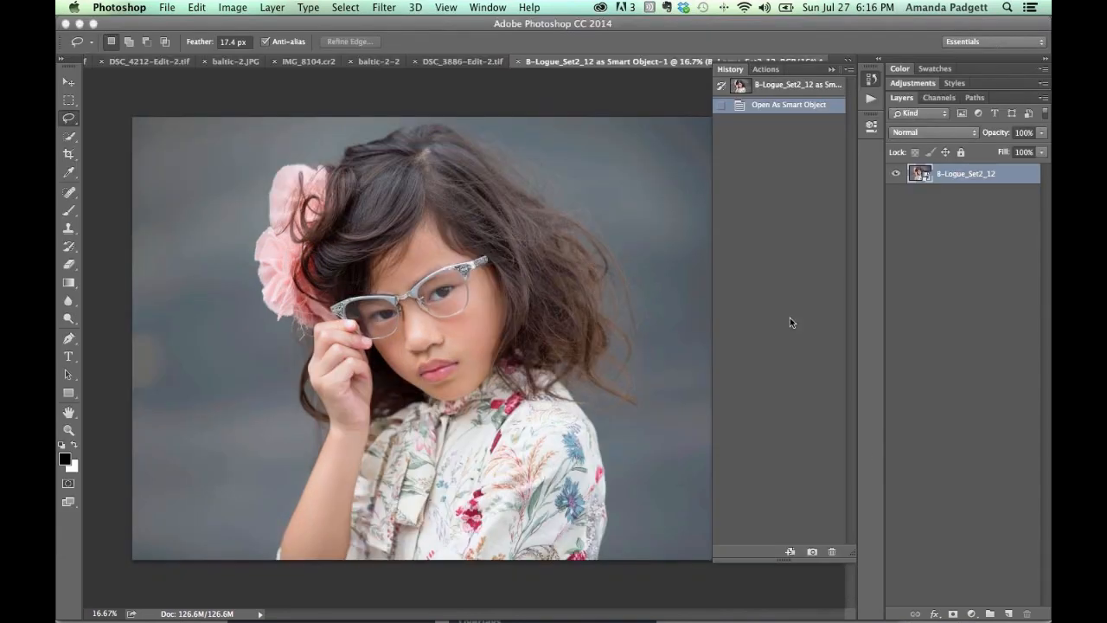